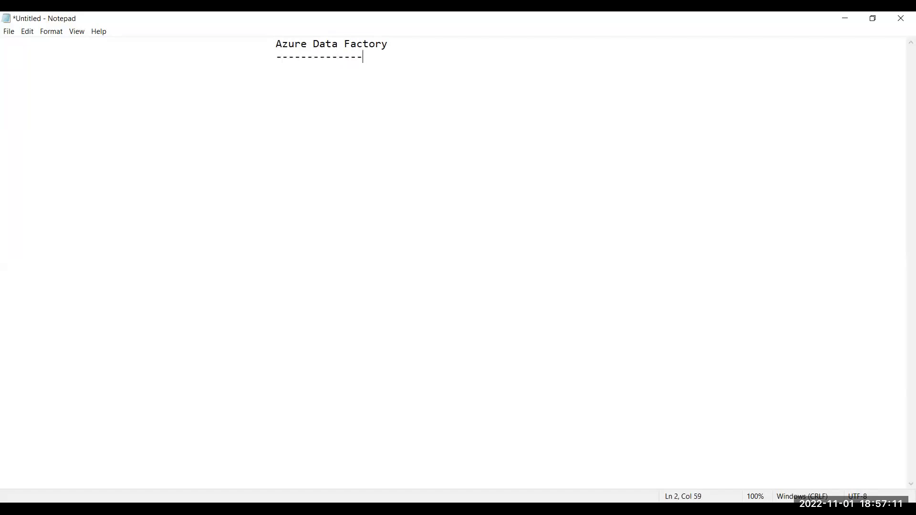
Finish the dashed underline under 'Azure Data Factory' and move to a fresh line below.
{"action": "key", "text": "Return"}
{"action": "key", "text": "Return"}
{"action": "left_click", "coordinate": [413, 289]}
Open the note's right-click menu and dismiss it without changing anything.
{"action": "right_click", "coordinate": [531, 328]}
{"action": "left_click", "coordinate": [479, 368]}
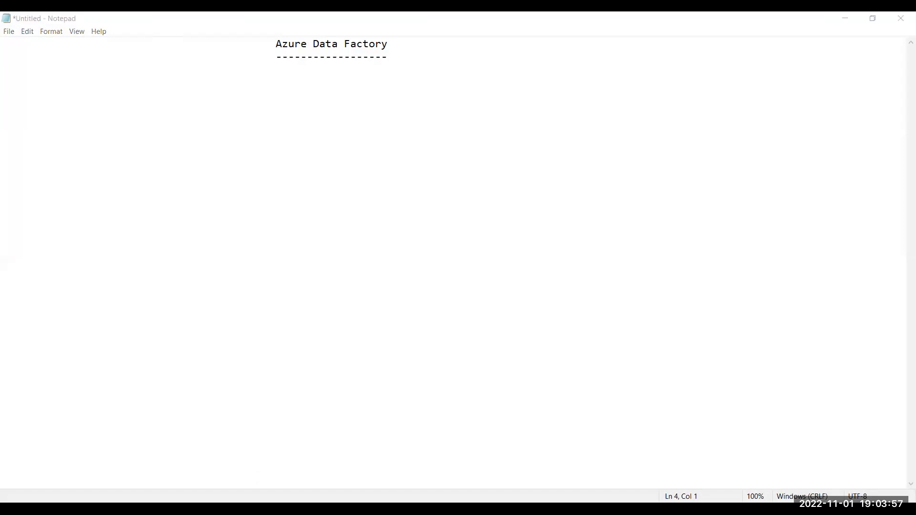
Place the cursor back in the notes below the Azure Data Factory heading.
{"action": "left_click", "coordinate": [240, 371]}
{"action": "left_click", "coordinate": [191, 315]}
{"action": "left_click", "coordinate": [39, 124]}
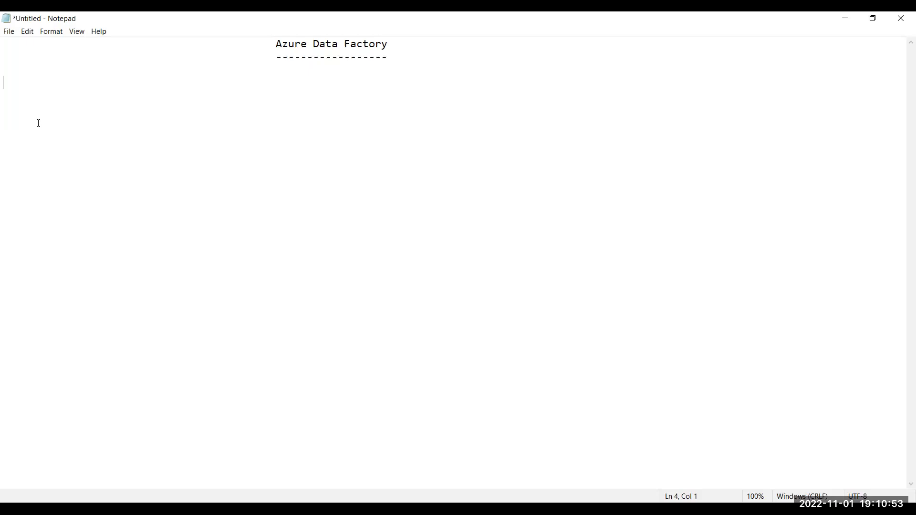
Extend the title to 'Azure Data Factory--->Service--->Microsoft---->ETL' and type ETL on a line below.
{"action": "key", "text": "Up"}
{"action": "key", "text": "Up"}
{"action": "key", "text": "Up"}
{"action": "key", "text": "Right"}
{"action": "key", "text": "Right"}
{"action": "key", "text": "Right"}
{"action": "key", "text": "Right"}
{"action": "key", "text": "Right"}
{"action": "key", "text": "Right"}
{"action": "key", "text": "Right"}
{"action": "key", "text": "Right"}
{"action": "key", "text": "Right"}
{"action": "key", "text": "Right"}
{"action": "key", "text": "Right"}
{"action": "key", "text": "Right"}
{"action": "key", "text": "Right"}
{"action": "key", "text": "Right"}
{"action": "key", "text": "Right"}
{"action": "key", "text": "Right"}
{"action": "key", "text": "Right"}
{"action": "key", "text": "Right"}
{"action": "key", "text": "Right"}
{"action": "key", "text": "Right"}
{"action": "key", "text": "Right"}
{"action": "key", "text": "Right"}
{"action": "key", "text": "Right"}
{"action": "key", "text": "Right"}
{"action": "key", "text": "Right"}
{"action": "key", "text": "Right"}
{"action": "key", "text": "Right"}
{"action": "key", "text": "Right"}
{"action": "key", "text": "Right"}
{"action": "key", "text": "Right"}
{"action": "key", "text": "Right"}
{"action": "key", "text": "Right"}
{"action": "key", "text": "Right"}
{"action": "key", "text": "Right"}
{"action": "key", "text": "Right"}
{"action": "key", "text": "Right"}
{"action": "key", "text": "Right"}
{"action": "key", "text": "Right"}
{"action": "key", "text": "Right"}
{"action": "type", "text": "--->Service--->Microsoft---->E"}
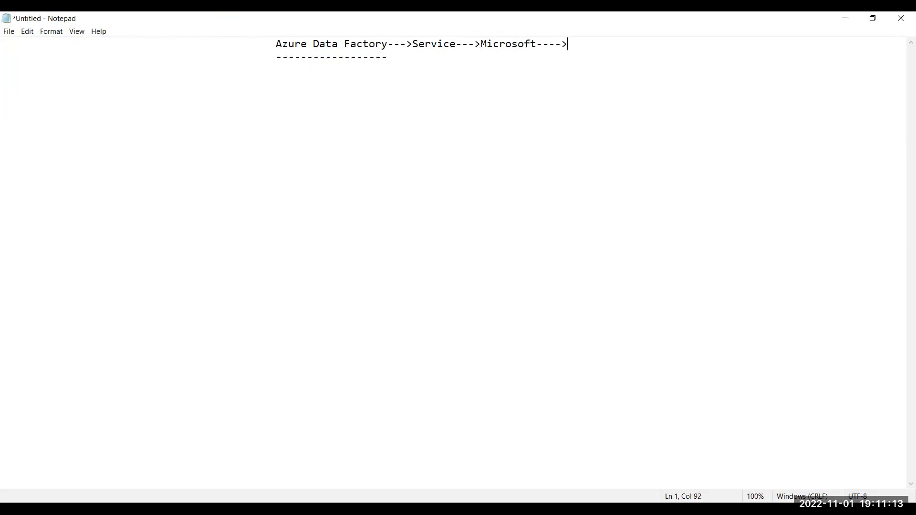
{"action": "type", "text": "TL"}
{"action": "key", "text": "shift+Left"}
{"action": "key", "text": "shift+Left"}
{"action": "key", "text": "shift+Left"}
{"action": "left_click", "coordinate": [38, 123]}
{"action": "key", "text": "Return"}
{"action": "key", "text": "Return"}
{"action": "type", "text": "ETL"}
Expand ETL into an indented 'Extraction Transformation Loading' line, then move down.
{"action": "left_click", "coordinate": [177, 109]}
{"action": "type", "text": "xtraction"}
{"action": "left_click", "coordinate": [240, 108]}
{"action": "type", "text": "ransfor"}
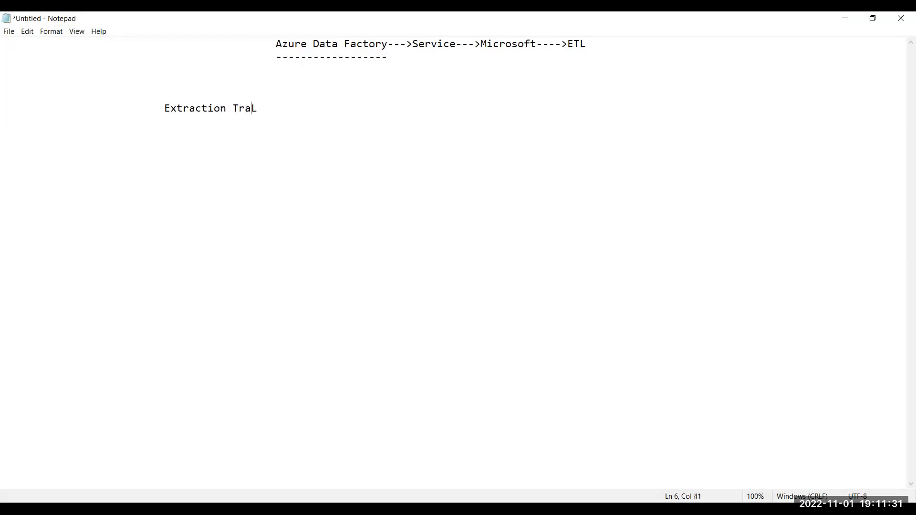
{"action": "type", "text": "mation L"}
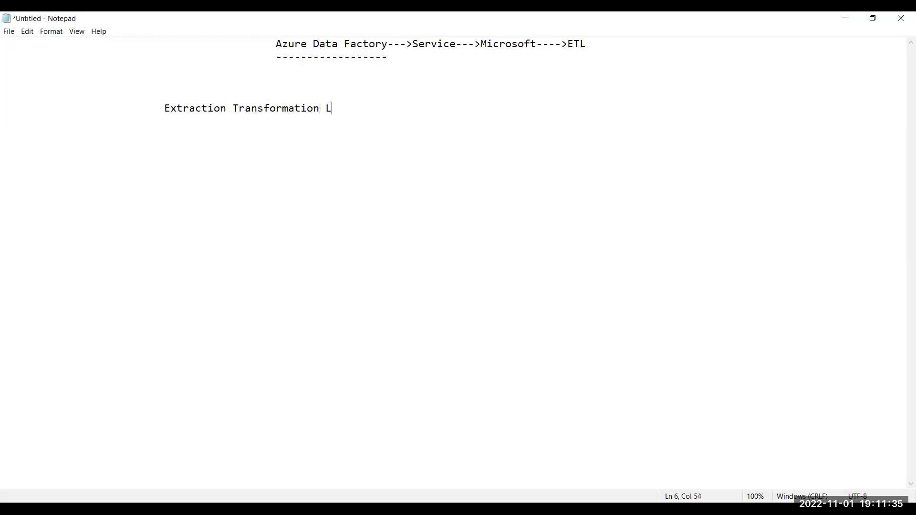
{"action": "type", "text": "oading"}
{"action": "key", "text": "Left"}
{"action": "key", "text": "Left"}
{"action": "key", "text": "Left"}
{"action": "key", "text": "Left"}
{"action": "key", "text": "Left"}
{"action": "key", "text": "Left"}
{"action": "key", "text": "Left"}
{"action": "key", "text": "Left"}
{"action": "key", "text": "Left"}
{"action": "key", "text": "Left"}
{"action": "key", "text": "Left"}
{"action": "key", "text": "Left"}
{"action": "key", "text": "Left"}
{"action": "key", "text": "Left"}
{"action": "key", "text": "Left"}
{"action": "key", "text": "Left"}
{"action": "key", "text": "Left"}
{"action": "key", "text": "Left"}
{"action": "key", "text": "Left"}
{"action": "key", "text": "Left"}
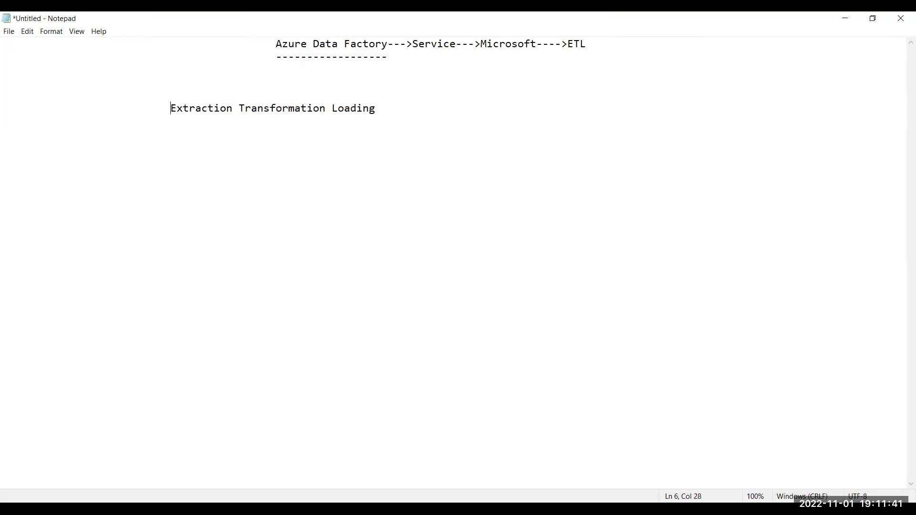
{"action": "key", "text": "Right"}
{"action": "key", "text": "Right"}
{"action": "key", "text": "Right"}
{"action": "key", "text": "Right"}
{"action": "key", "text": "Right"}
{"action": "key", "text": "Right"}
{"action": "key", "text": "Right"}
{"action": "key", "text": "Right"}
{"action": "key", "text": "Right"}
{"action": "key", "text": "Right"}
{"action": "key", "text": "Right"}
{"action": "key", "text": "Right"}
{"action": "key", "text": "Right"}
{"action": "key", "text": "Right"}
{"action": "key", "text": "Right"}
{"action": "key", "text": "Right"}
{"action": "key", "text": "Right"}
{"action": "key", "text": "Right"}
{"action": "key", "text": "Right"}
{"action": "key", "text": "Right"}
{"action": "key", "text": "Right"}
{"action": "key", "text": "Return"}
{"action": "key", "text": "Return"}
{"action": "key", "text": "Return"}
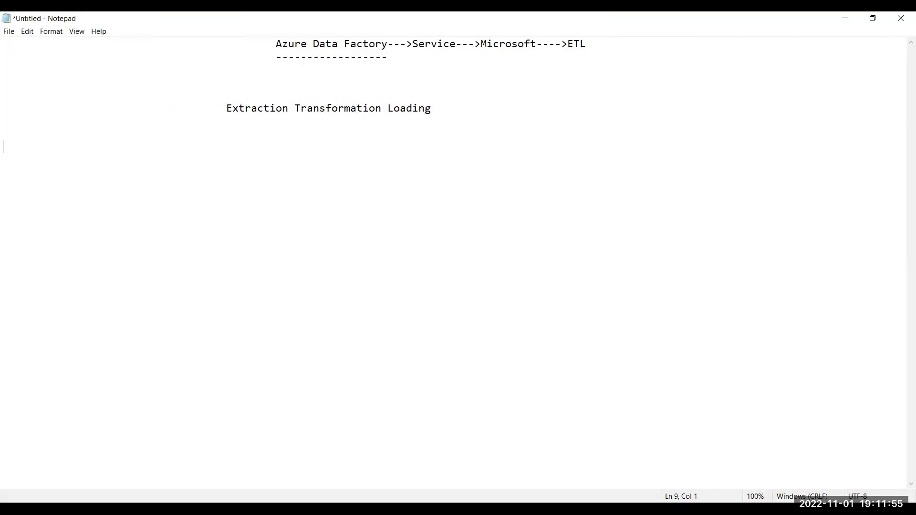
Type the flow line 'Source---(ADF)E T L---Target' below the ETL expansion.
{"action": "type", "text": "Source------------------------------------------------------------------------------Target"}
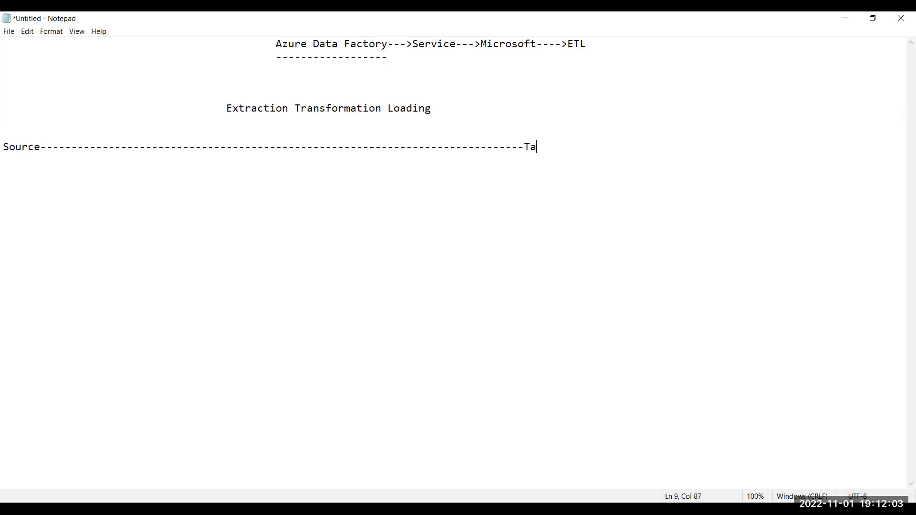
{"action": "left_click", "coordinate": [556, 147]}
{"action": "key", "text": "Left"}
{"action": "key", "text": "Left"}
{"action": "key", "text": "Left"}
{"action": "key", "text": "Left"}
{"action": "key", "text": "Left"}
{"action": "key", "text": "Left"}
{"action": "key", "text": "Left"}
{"action": "key", "text": "Left"}
{"action": "key", "text": "Left"}
{"action": "key", "text": "Left"}
{"action": "key", "text": "Left"}
{"action": "key", "text": "Left"}
{"action": "key", "text": "Left"}
{"action": "key", "text": "Left"}
{"action": "key", "text": "Left"}
{"action": "key", "text": "Left"}
{"action": "key", "text": "Left"}
{"action": "key", "text": "Left"}
{"action": "key", "text": "Left"}
{"action": "key", "text": "Left"}
{"action": "type", "text": "E T L"}
{"action": "key", "text": "shift+Left"}
{"action": "key", "text": "shift+Left"}
{"action": "key", "text": "shift+Left"}
{"action": "key", "text": "shift+Left"}
{"action": "key", "text": "shift+Left"}
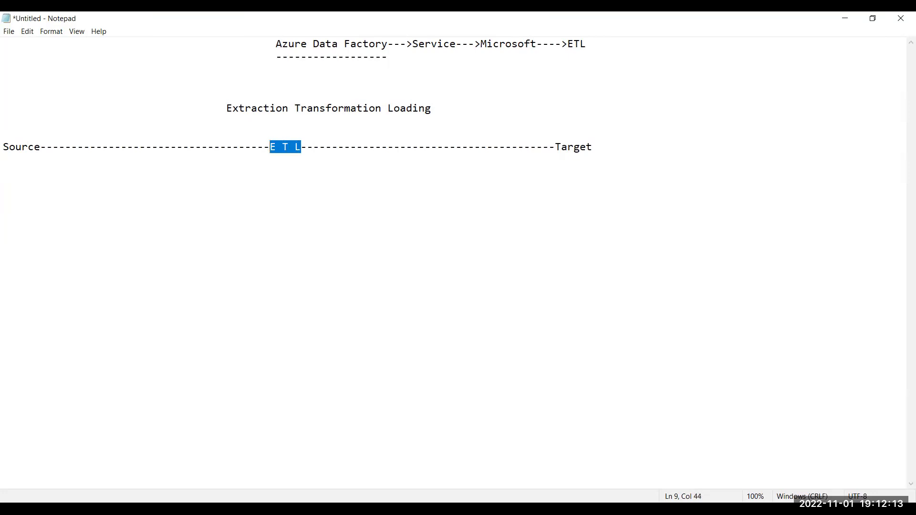
{"action": "key", "text": "Left"}
{"action": "type", "text": "()"}
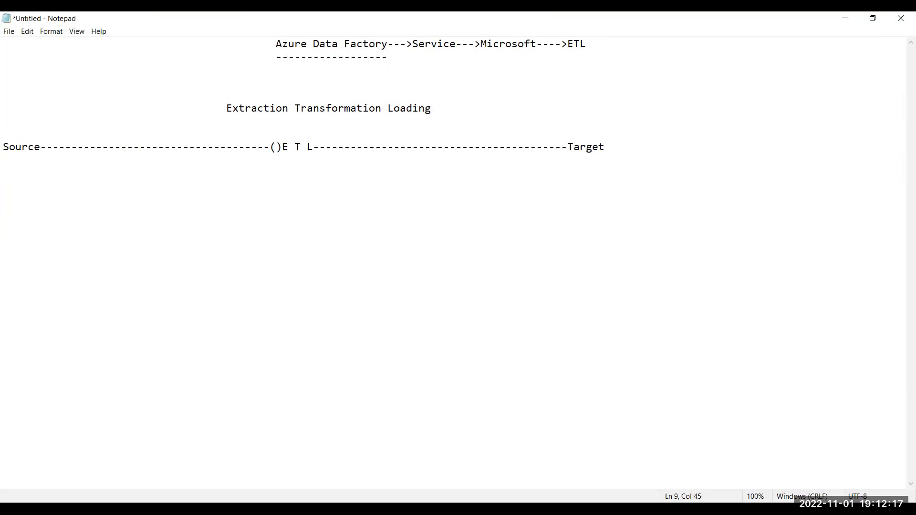
{"action": "type", "text": "ADF"}
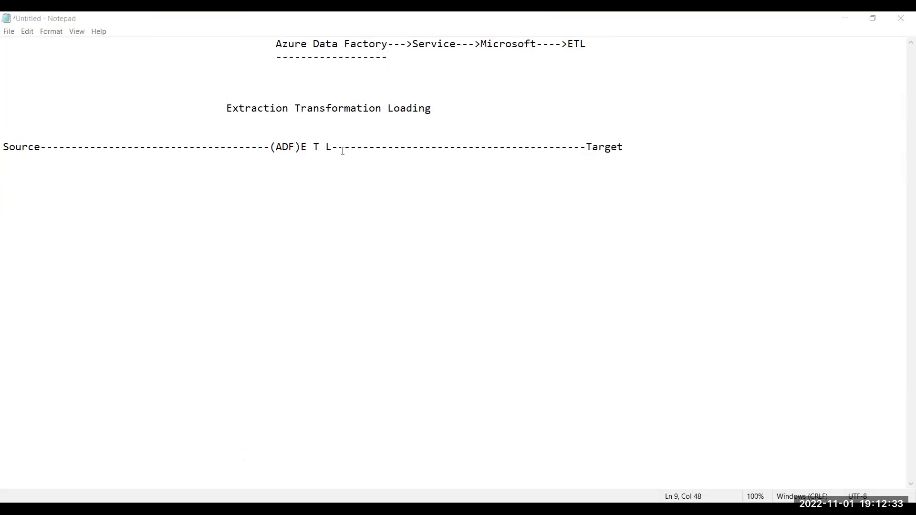
{"action": "left_click", "coordinate": [638, 142]}
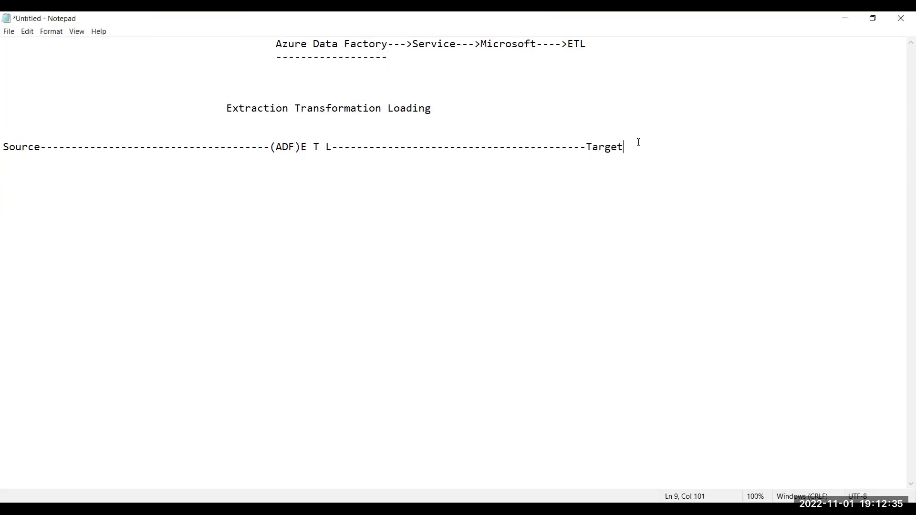
Add a 'Source Data' heading with dashes, listing Files, Databases and Live Streaming Data.
{"action": "key", "text": "Return"}
{"action": "key", "text": "Return"}
{"action": "type", "text": "Source Daa"}
{"action": "key", "text": "BackSpace"}
{"action": "type", "text": "ta"}
{"action": "key", "text": "Return"}
{"action": "type", "text": "-"}
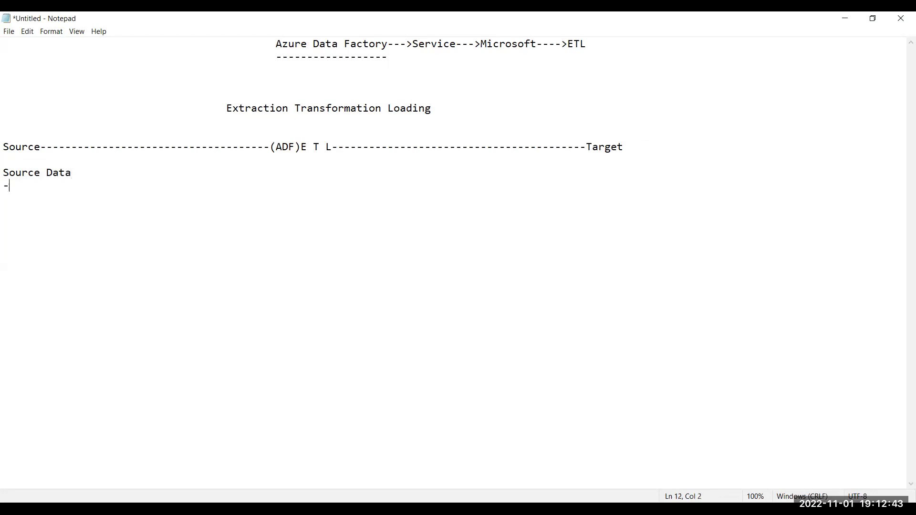
{"action": "type", "text": "--------- "}
{"action": "type", "text": "Files"}
{"action": "key", "text": "Return"}
{"action": "key", "text": "Return"}
{"action": "type", "text": "Databases"}
{"action": "key", "text": "Return"}
{"action": "key", "text": "Return"}
{"action": "type", "text": "Live Streaming Data"}
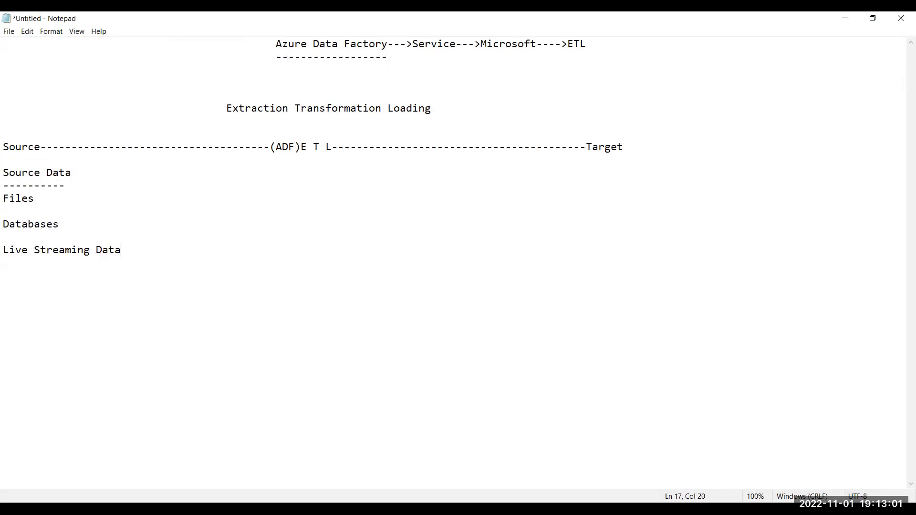
Select the three source types, then deselect and add blank lines below the list.
{"action": "key", "text": "shift+Home"}
{"action": "key", "text": "shift+Up"}
{"action": "key", "text": "shift+Up"}
{"action": "key", "text": "shift+Up"}
{"action": "key", "text": "shift+Up"}
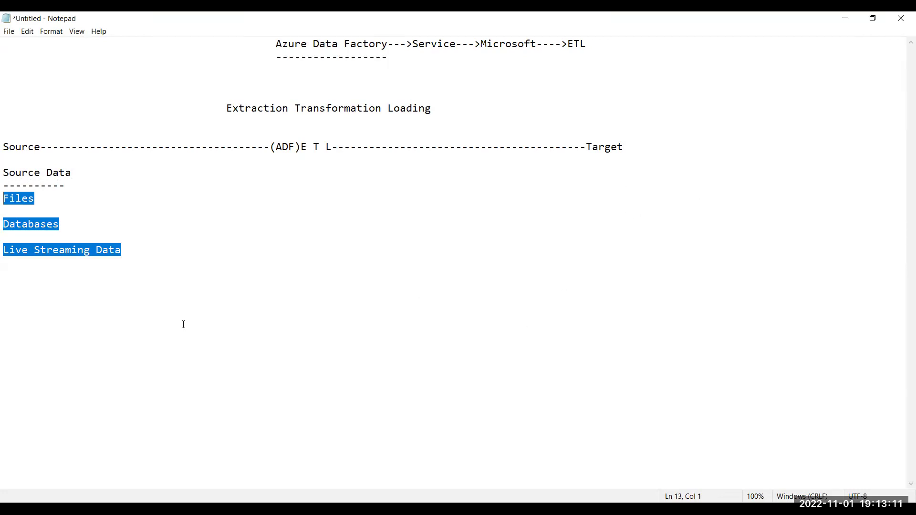
{"action": "left_click", "coordinate": [132, 249]}
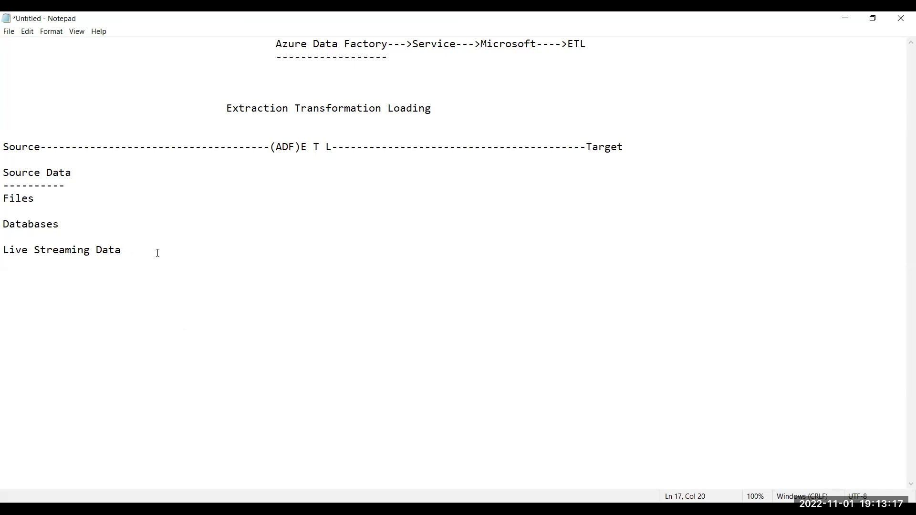
{"action": "key", "text": "Return"}
{"action": "key", "text": "Return"}
{"action": "key", "text": "shift+Up"}
{"action": "key", "text": "shift+Up"}
{"action": "key", "text": "shift+Up"}
{"action": "key", "text": "shift+Up"}
{"action": "key", "text": "shift+Up"}
{"action": "key", "text": "shift+Up"}
{"action": "key", "text": "shift+Up"}
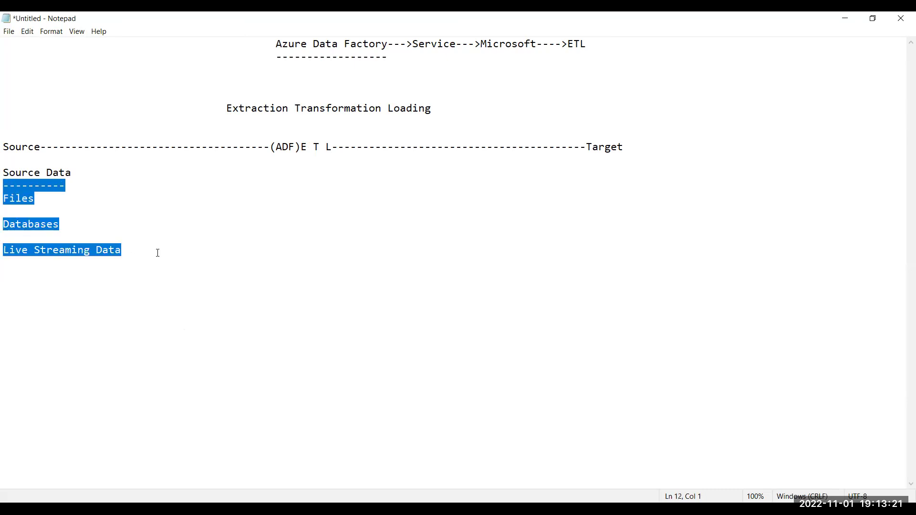
{"action": "key", "text": "shift+Down"}
{"action": "key", "text": "Down"}
{"action": "key", "text": "Down"}
{"action": "key", "text": "Down"}
{"action": "key", "text": "Down"}
{"action": "key", "text": "Down"}
{"action": "key", "text": "Down"}
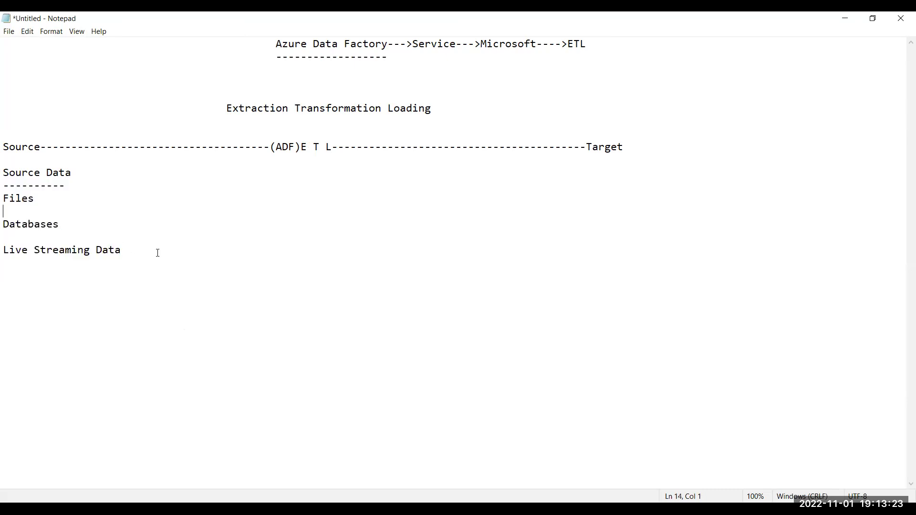
Add a 'Storages In Azure' heading underlined with dashes, and start a new line.
{"action": "type", "text": "Storages In Azure"}
{"action": "key", "text": "Return"}
{"action": "type", "text": "-----------------"}
{"action": "key", "text": "Return"}
Type storage items '1.Azure Blob Storage' and '2.Azure Data lake Gen1'.
{"action": "type", "text": "1.Azure Blob Stoar"}
{"action": "key", "text": "BackSpace"}
{"action": "key", "text": "BackSpace"}
{"action": "type", "text": "rage"}
{"action": "key", "text": "Return"}
{"action": "key", "text": "Return"}
{"action": "type", "text": "2.Azure"}
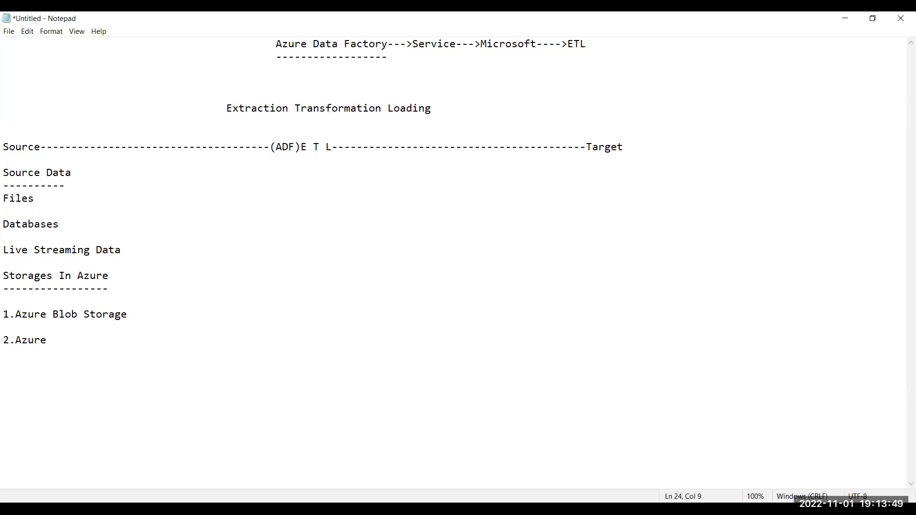
{"action": "type", "text": "Data lake Gen1"}
Copy the Data lake line and paste it as item 3, changed to 'Azure Data lake Gen2'.
{"action": "key", "text": "shift+Home"}
{"action": "key", "text": "ctrl+c"}
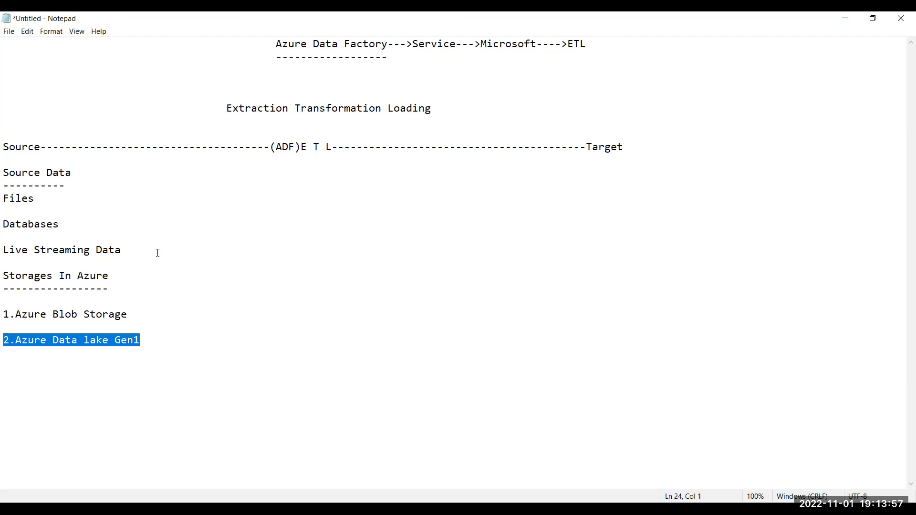
{"action": "key", "text": "End"}
{"action": "key", "text": "Return"}
{"action": "key", "text": "Return"}
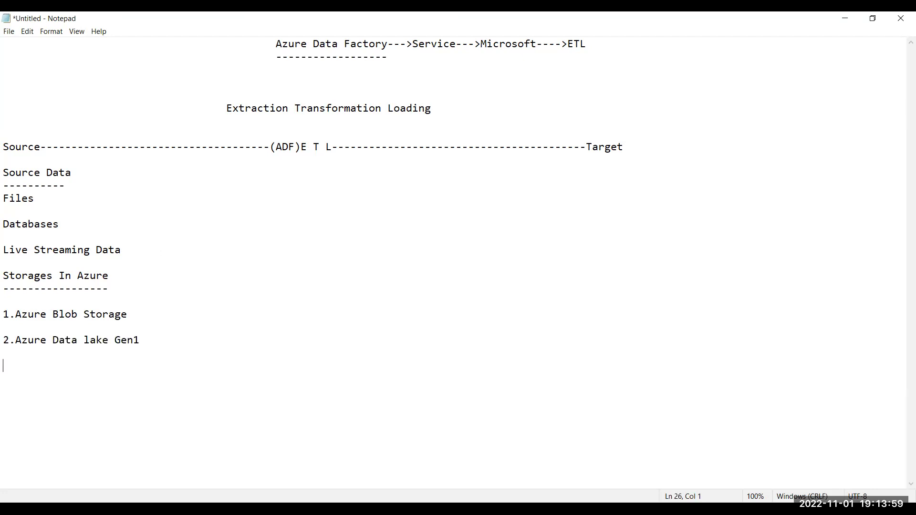
{"action": "type", "text": "3."}
{"action": "key", "text": "ctrl+v"}
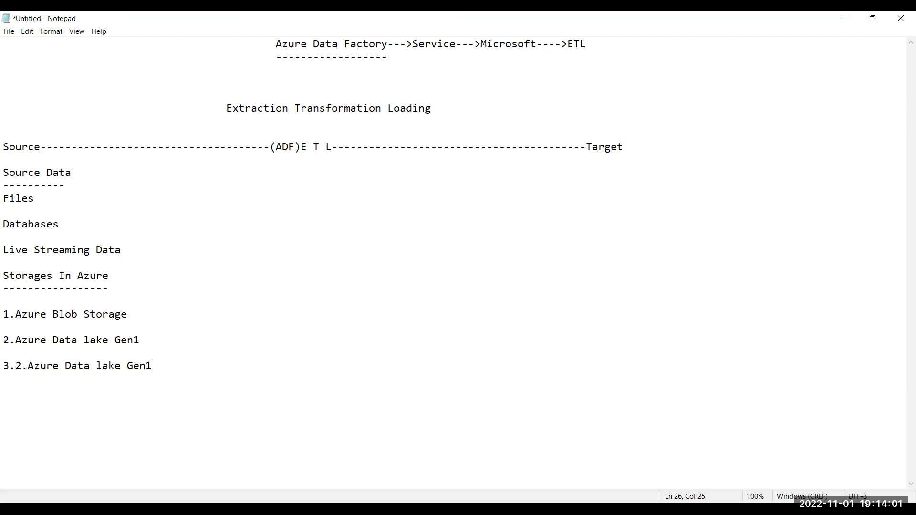
{"action": "key", "text": "shift+Left"}
{"action": "type", "text": "2"}
{"action": "key", "text": "Left"}
{"action": "key", "text": "Left"}
{"action": "key", "text": "Left"}
{"action": "key", "text": "Left"}
{"action": "key", "text": "Left"}
{"action": "key", "text": "Left"}
{"action": "left_click", "coordinate": [41, 366]}
{"action": "key", "text": "BackSpace"}
{"action": "key", "text": "BackSpace"}
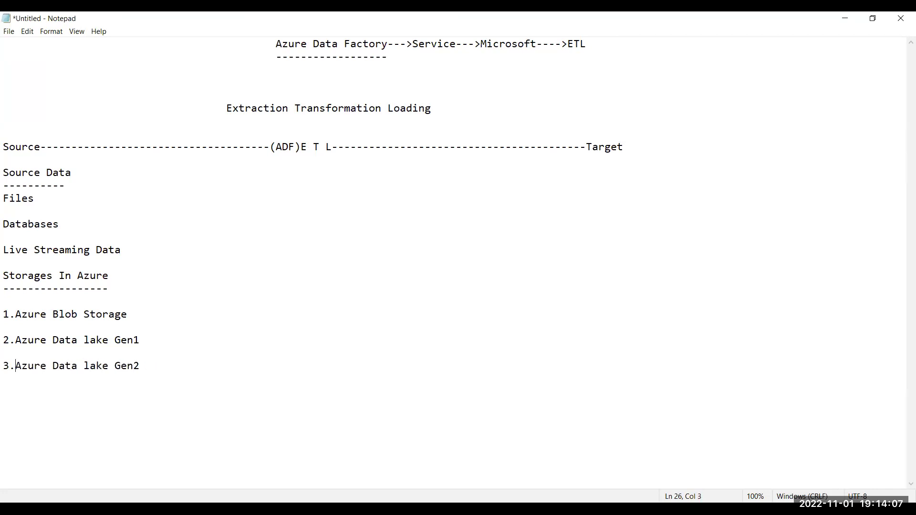
{"action": "key", "text": "Right"}
{"action": "key", "text": "Right"}
{"action": "key", "text": "Right"}
{"action": "key", "text": "Right"}
{"action": "key", "text": "Right"}
{"action": "key", "text": "Right"}
{"action": "key", "text": "Right"}
{"action": "key", "text": "Right"}
{"action": "key", "text": "Right"}
{"action": "key", "text": "Right"}
{"action": "key", "text": "Right"}
{"action": "key", "text": "Right"}
{"action": "key", "text": "Right"}
{"action": "key", "text": "Right"}
{"action": "key", "text": "Right"}
{"action": "key", "text": "Right"}
{"action": "key", "text": "Right"}
{"action": "key", "text": "Right"}
{"action": "key", "text": "Right"}
Paste the copied line as item 4 and select its text for replacement.
{"action": "key", "text": "Return"}
{"action": "key", "text": "Return"}
{"action": "type", "text": "4."}
{"action": "key", "text": "ctrl+v"}
{"action": "key", "text": "shift+Left"}
{"action": "key", "text": "Left"}
{"action": "key", "text": "Left"}
{"action": "key", "text": "Left"}
{"action": "key", "text": "Left"}
{"action": "key", "text": "Left"}
{"action": "key", "text": "Left"}
{"action": "key", "text": "Left"}
{"action": "key", "text": "Left"}
{"action": "key", "text": "Left"}
{"action": "key", "text": "Left"}
{"action": "key", "text": "Left"}
{"action": "key", "text": "Left"}
{"action": "key", "text": "Left"}
{"action": "key", "text": "Left"}
{"action": "key", "text": "Left"}
{"action": "key", "text": "Left"}
{"action": "key", "text": "Left"}
{"action": "key", "text": "Left"}
{"action": "key", "text": "Left"}
{"action": "key", "text": "Left"}
{"action": "key", "text": "shift+Left"}
{"action": "key", "text": "shift+Left"}
{"action": "key", "text": "BackSpace"}
{"action": "key", "text": "Right"}
{"action": "key", "text": "shift+Right"}
{"action": "key", "text": "shift+Right"}
{"action": "key", "text": "shift+Right"}
{"action": "key", "text": "shift+Right"}
{"action": "key", "text": "shift+Right"}
{"action": "key", "text": "shift+Right"}
{"action": "key", "text": "shift+Right"}
{"action": "key", "text": "shift+Right"}
{"action": "key", "text": "shift+Right"}
{"action": "key", "text": "shift+Right"}
{"action": "key", "text": "shift+Right"}
{"action": "key", "text": "shift+Right"}
{"action": "key", "text": "shift+Right"}
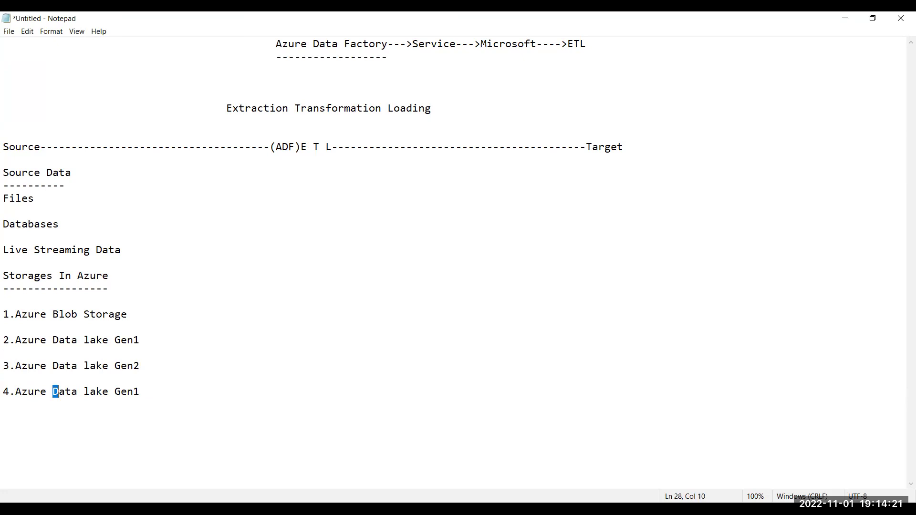
Make item 4 'Azure SQL Database' and add '5.Azure Synapse Analytics--->(DWH)'.
{"action": "key", "text": "shift+Right"}
{"action": "type", "text": "SQL D"}
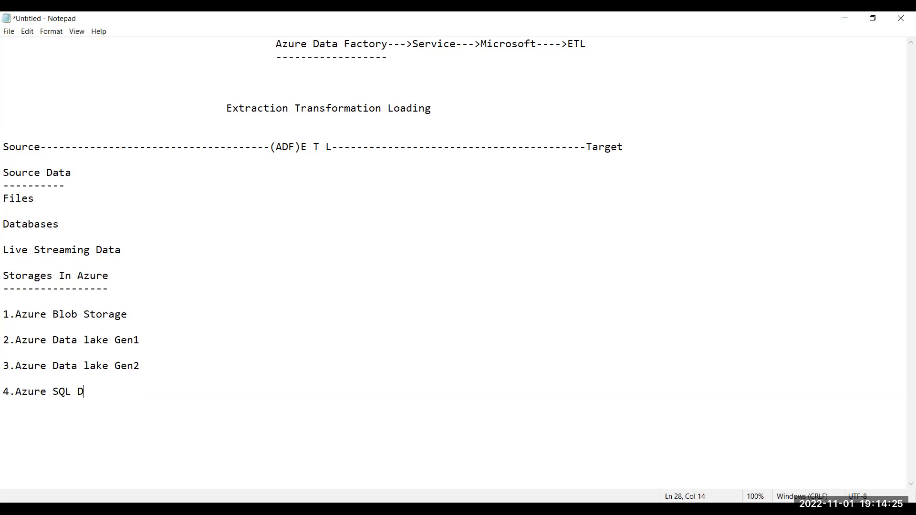
{"action": "type", "text": "atabase"}
{"action": "key", "text": "Return"}
{"action": "key", "text": "Return"}
{"action": "type", "text": "5.Azure Syn"}
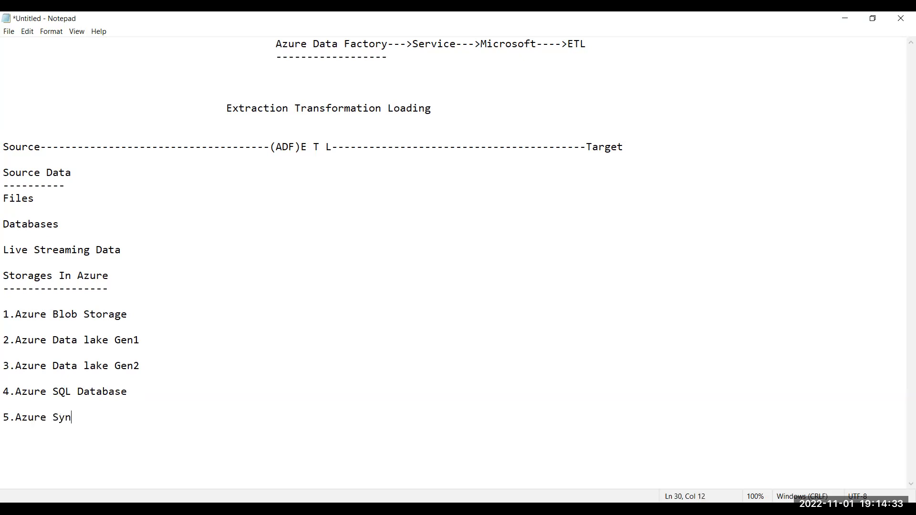
{"action": "type", "text": "apse Analytics--->"}
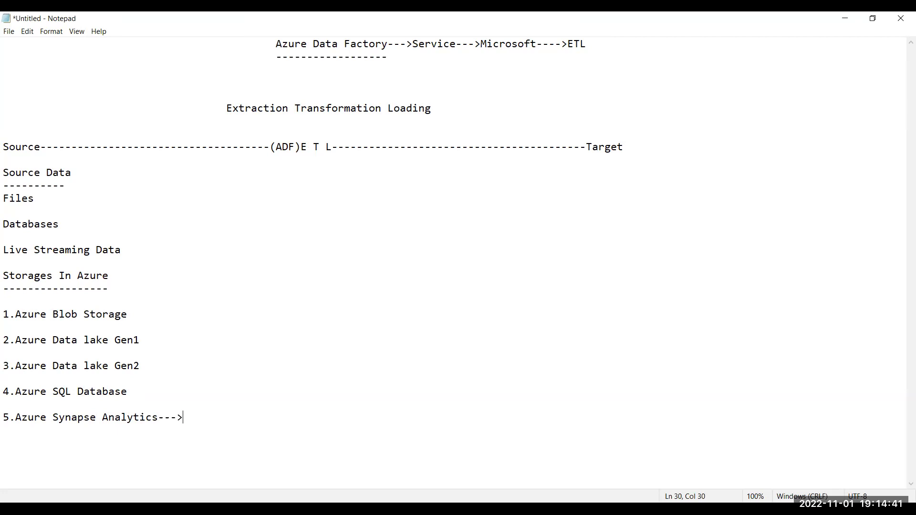
{"action": "type", "text": "DWH"}
{"action": "left_click", "coordinate": [195, 417]}
{"action": "type", "text": "(DWH)"}
{"action": "key", "text": "shift+Left"}
{"action": "key", "text": "shift+Left"}
{"action": "key", "text": "shift+Left"}
{"action": "key", "text": "shift+Left"}
{"action": "key", "text": "shift+Left"}
{"action": "key", "text": "Right"}
Add '6.Azure Cosmos DB(NO SQL)' and start a line for item 7.
{"action": "key", "text": "Return"}
{"action": "key", "text": "Return"}
{"action": "type", "text": "6.Azure Cosmo"}
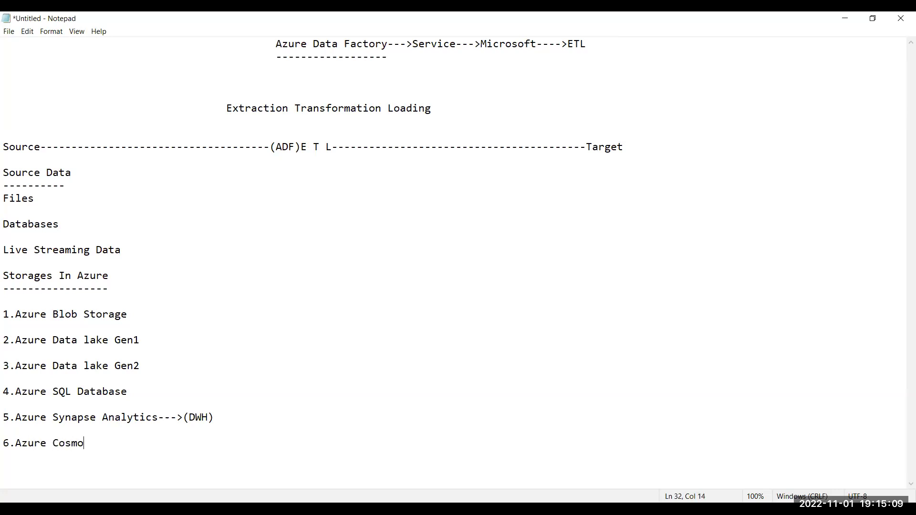
{"action": "type", "text": "s DB(NO SQL)"}
{"action": "key", "text": "shift+Left"}
{"action": "key", "text": "shift+Left"}
{"action": "key", "text": "shift+Left"}
{"action": "key", "text": "shift+Left"}
{"action": "key", "text": "shift+Left"}
{"action": "key", "text": "shift+Left"}
{"action": "key", "text": "shift+Left"}
{"action": "key", "text": "shift+Left"}
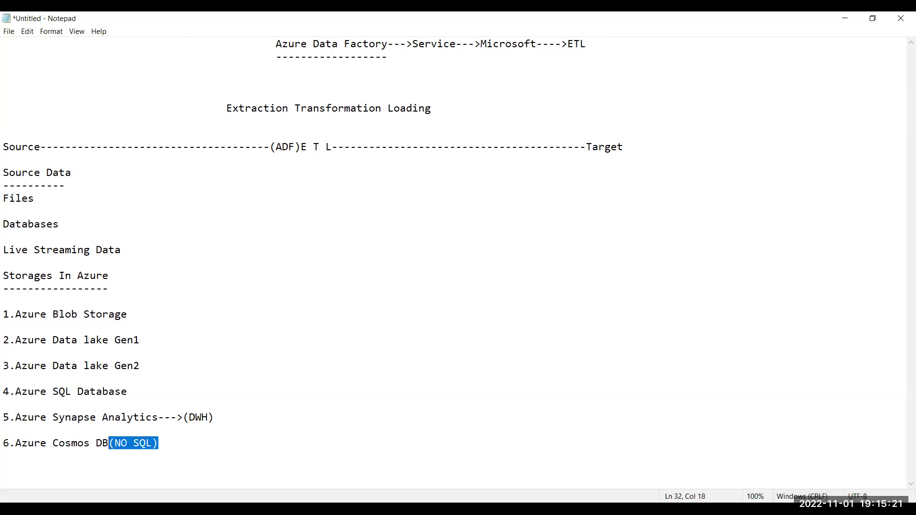
{"action": "key", "text": "End"}
{"action": "key", "text": "shift+Left"}
{"action": "key", "text": "shift+Left"}
{"action": "key", "text": "shift+Left"}
{"action": "key", "text": "shift+Left"}
{"action": "key", "text": "shift+Left"}
{"action": "key", "text": "shift+Left"}
{"action": "key", "text": "shift+Left"}
{"action": "key", "text": "shift+Left"}
{"action": "key", "text": "End"}
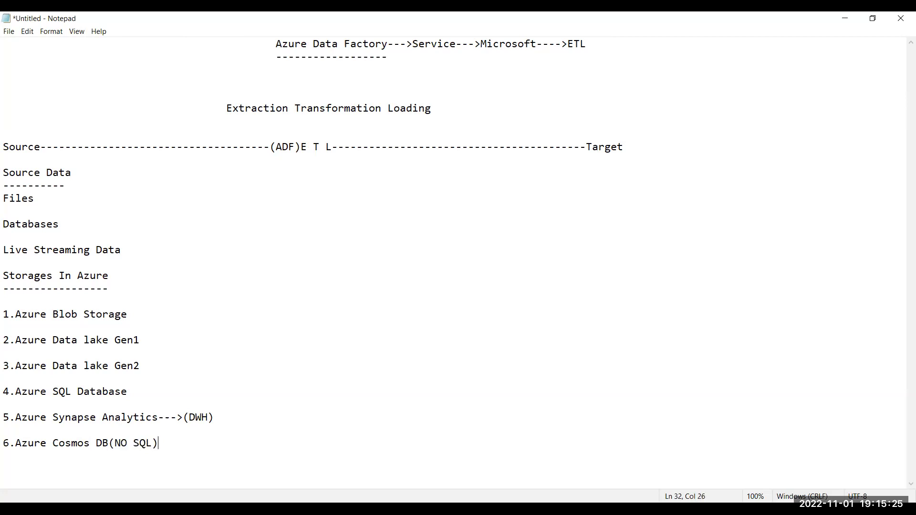
{"action": "key", "text": "Return"}
{"action": "key", "text": "Return"}
Type '7.Azure Elastic Pool' and add blank lines beneath it.
{"action": "type", "text": "7.Azure Elastic "}
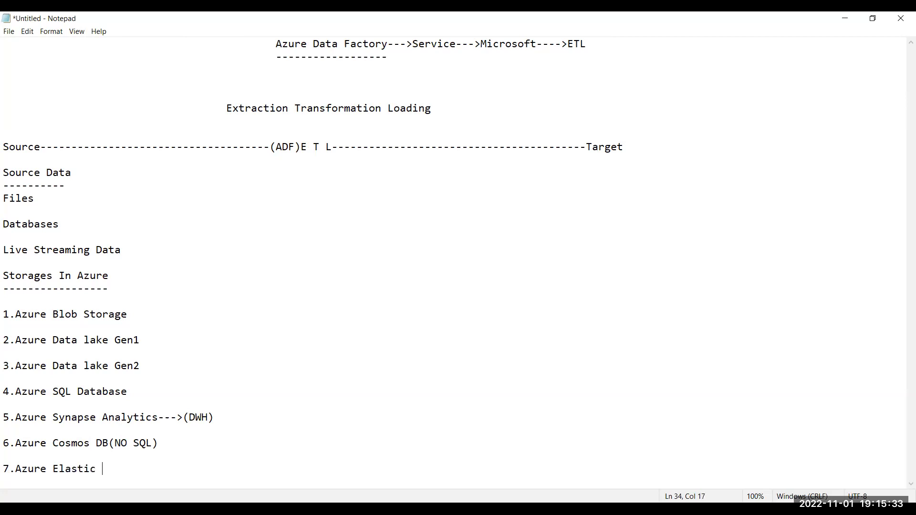
{"action": "type", "text": "Pool"}
{"action": "key", "text": "shift+Left"}
{"action": "key", "text": "shift+Left"}
{"action": "key", "text": "shift+Left"}
{"action": "key", "text": "shift+Left"}
{"action": "left_click", "coordinate": [130, 469]}
{"action": "left_click", "coordinate": [53, 470]}
{"action": "left_click", "coordinate": [139, 468]}
{"action": "key", "text": "Return"}
{"action": "key", "text": "Return"}
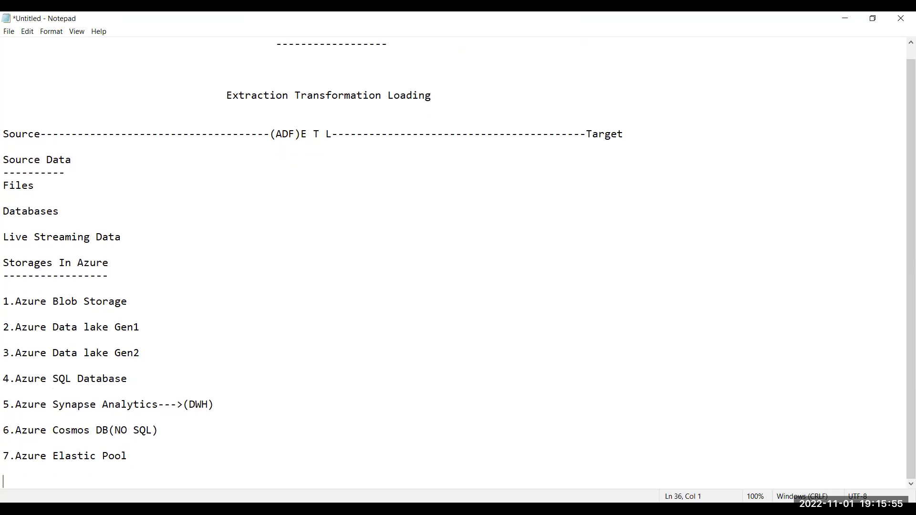
{"action": "key", "text": "Return"}
{"action": "scroll", "coordinate": [139, 468], "scroll_direction": "down", "scroll_amount": 1}
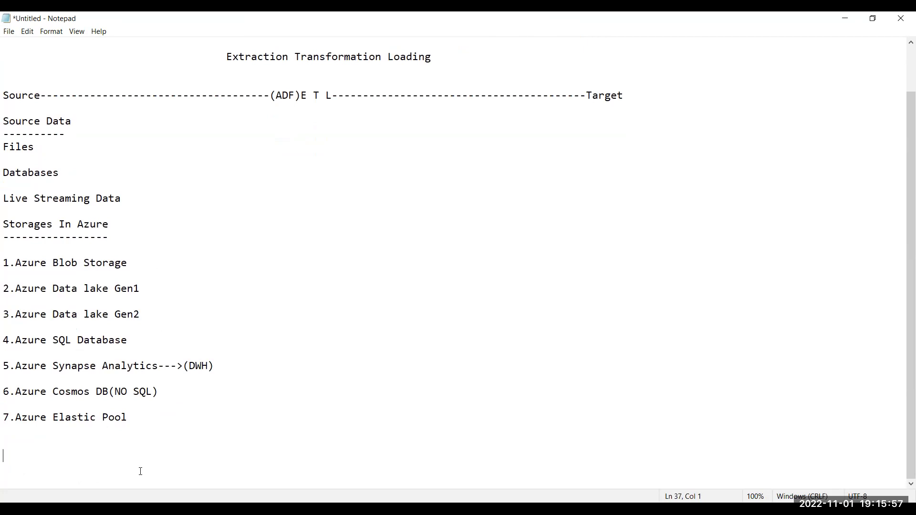
Type the heading 'Azure Data Factory Components' and underline it with dashes.
{"action": "type", "text": "Azure Data Factory "}
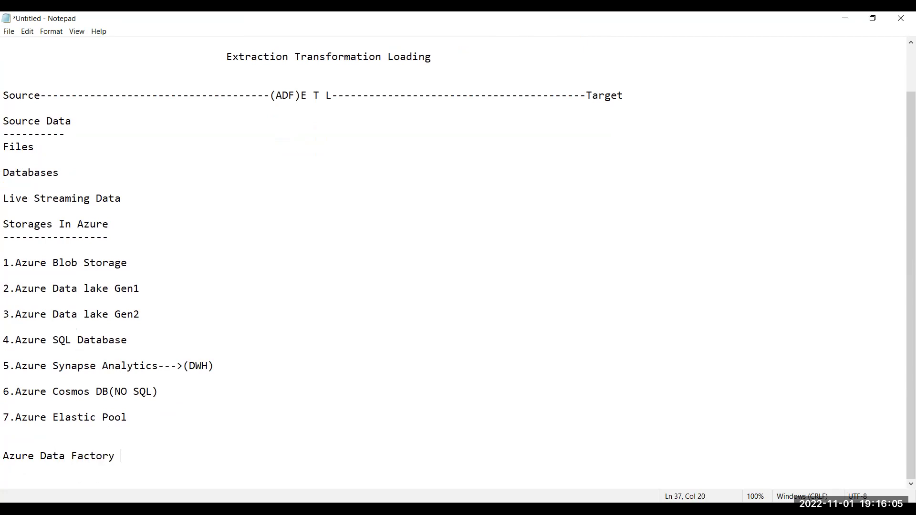
{"action": "type", "text": "Components"}
{"action": "key", "text": "Return"}
{"action": "type", "text": "-----------------------------"}
{"action": "key", "text": "Return"}
{"action": "key", "text": "Return"}
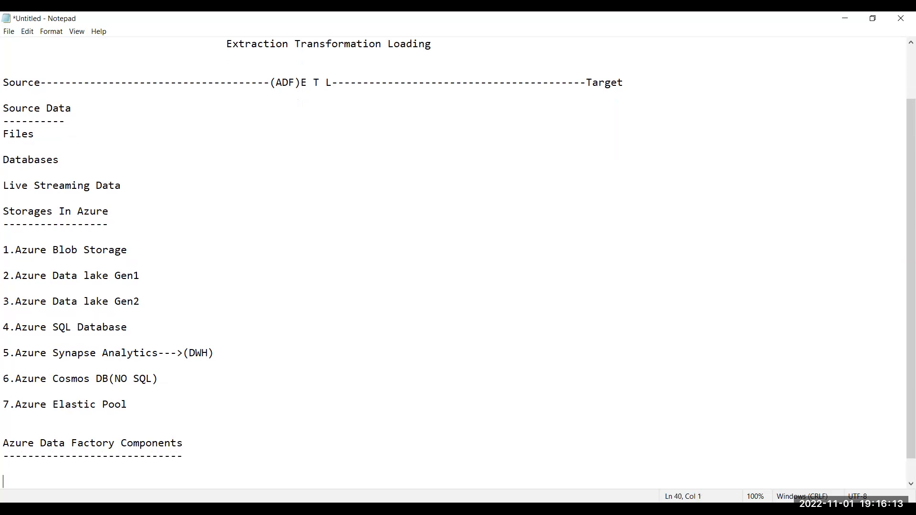
{"action": "key", "text": "Return"}
{"action": "key", "text": "Return"}
{"action": "key", "text": "Return"}
{"action": "key", "text": "Return"}
{"action": "key", "text": "Return"}
{"action": "key", "text": "Return"}
{"action": "key", "text": "Return"}
{"action": "key", "text": "Up"}
{"action": "key", "text": "Up"}
{"action": "key", "text": "Up"}
{"action": "key", "text": "Up"}
{"action": "key", "text": "Up"}
{"action": "key", "text": "Up"}
{"action": "key", "text": "Up"}
List items 1.Pipeline, 2.Linked Service and 3.Datasets under the heading.
{"action": "type", "text": "1.Pipeline"}
{"action": "key", "text": "Return"}
{"action": "key", "text": "Return"}
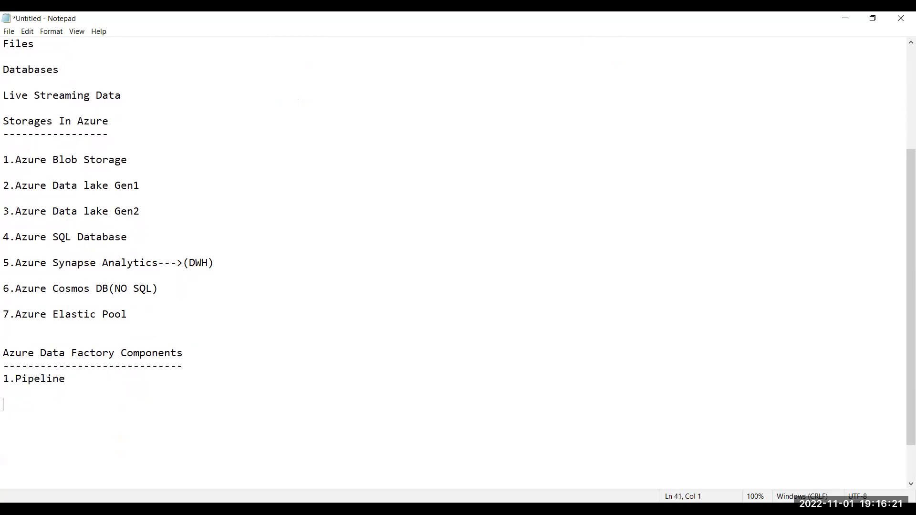
{"action": "type", "text": "2.Linked Service"}
{"action": "key", "text": "Return"}
{"action": "key", "text": "Return"}
{"action": "type", "text": "3.D"}
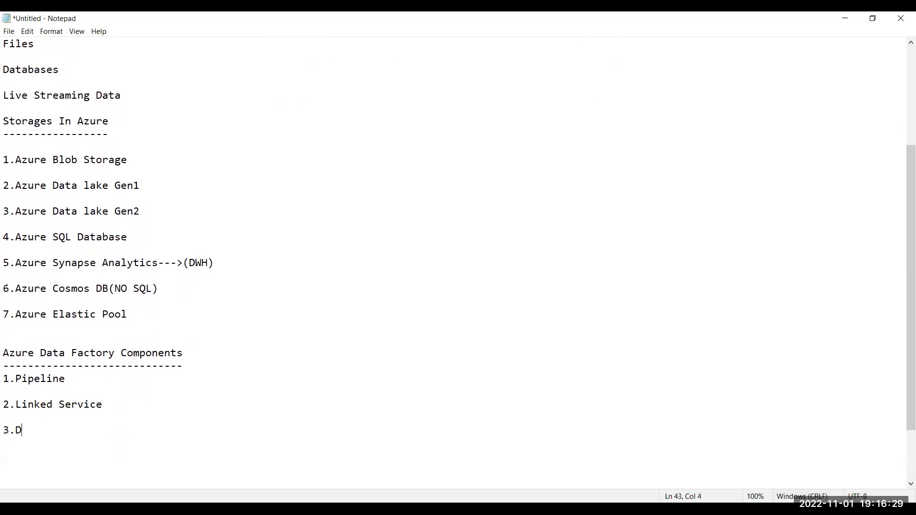
{"action": "type", "text": "atasets"}
{"action": "key", "text": "Return"}
{"action": "key", "text": "Return"}
Add items 4.Activities, 5.Triggers, 6.Integration Run Time and 7.Mapping Data Flows.
{"action": "type", "text": "4."}
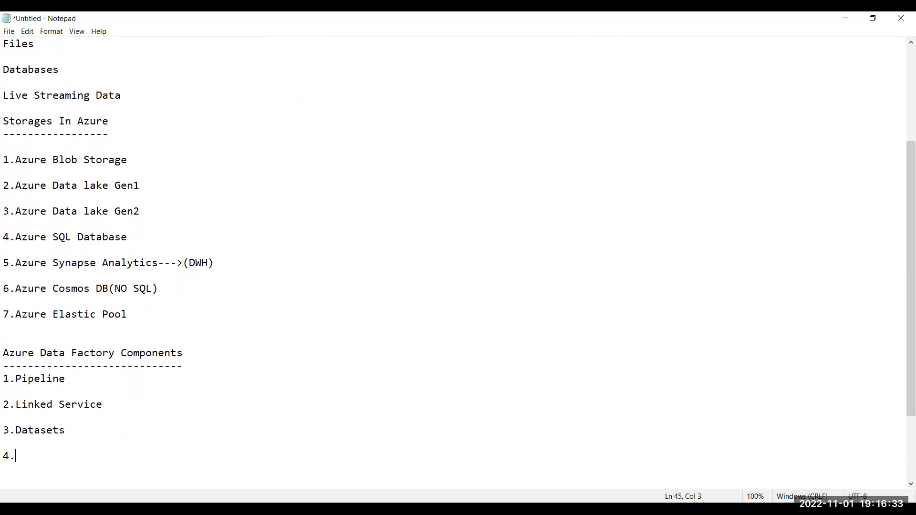
{"action": "type", "text": "Activities"}
{"action": "key", "text": "Return"}
{"action": "key", "text": "Return"}
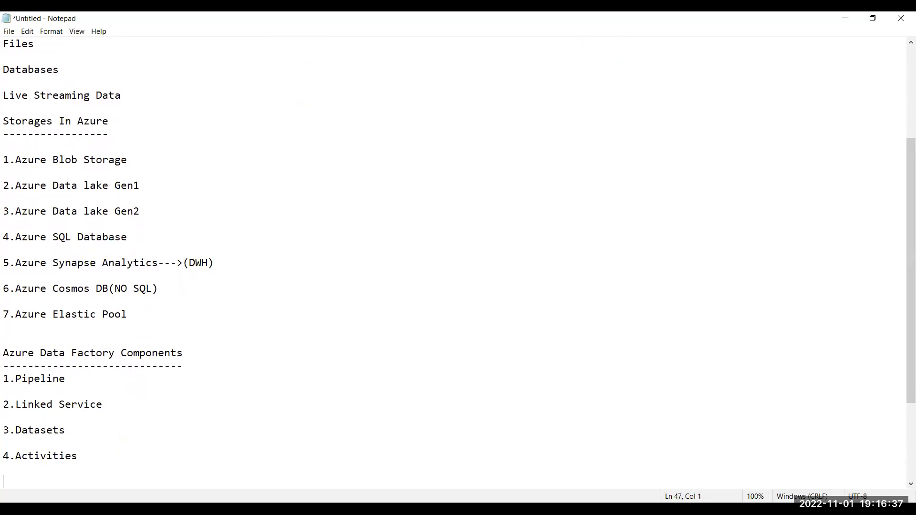
{"action": "type", "text": "5.Triggers"}
{"action": "key", "text": "Return"}
{"action": "key", "text": "Return"}
{"action": "key", "text": "Return"}
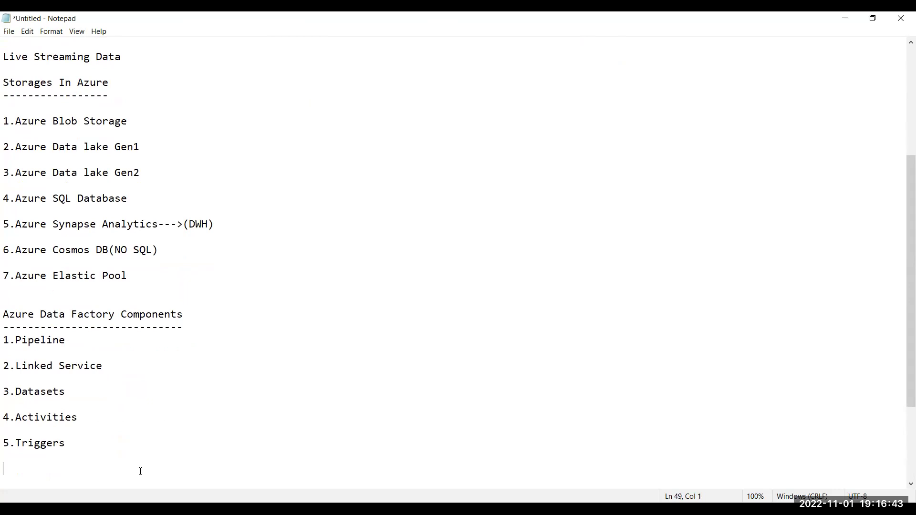
{"action": "type", "text": "6.Integration Run Time"}
{"action": "key", "text": "Return"}
{"action": "key", "text": "Return"}
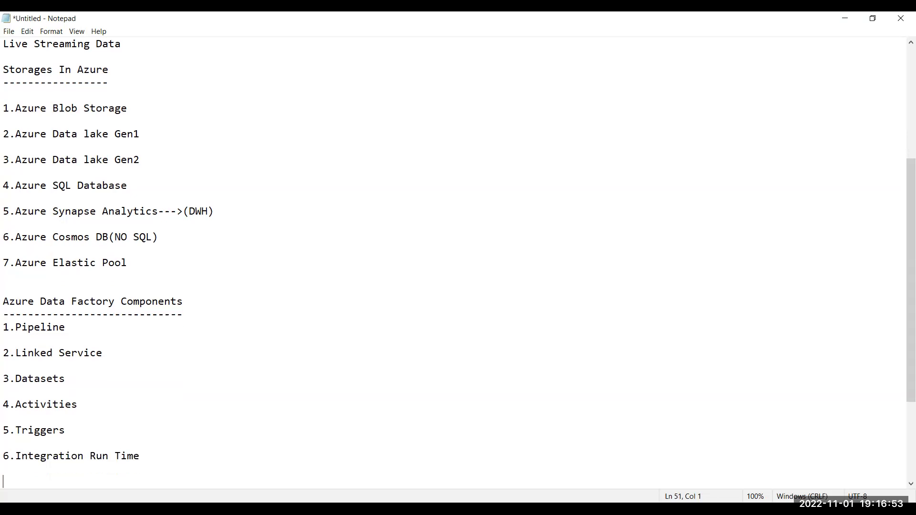
{"action": "key", "text": "Return"}
{"action": "type", "text": "7."}
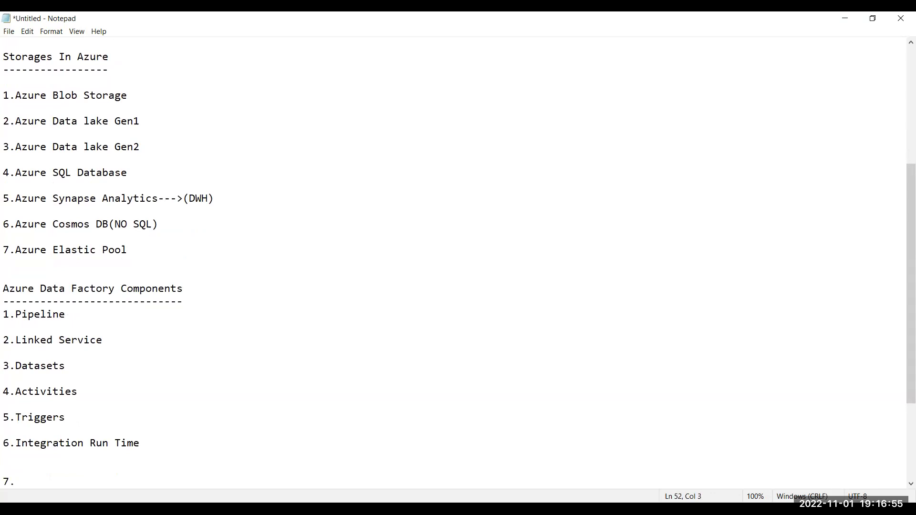
{"action": "key", "text": "BackSpace"}
{"action": "left_click", "coordinate": [140, 472]}
{"action": "type", "text": "Mapping Data Flows"}
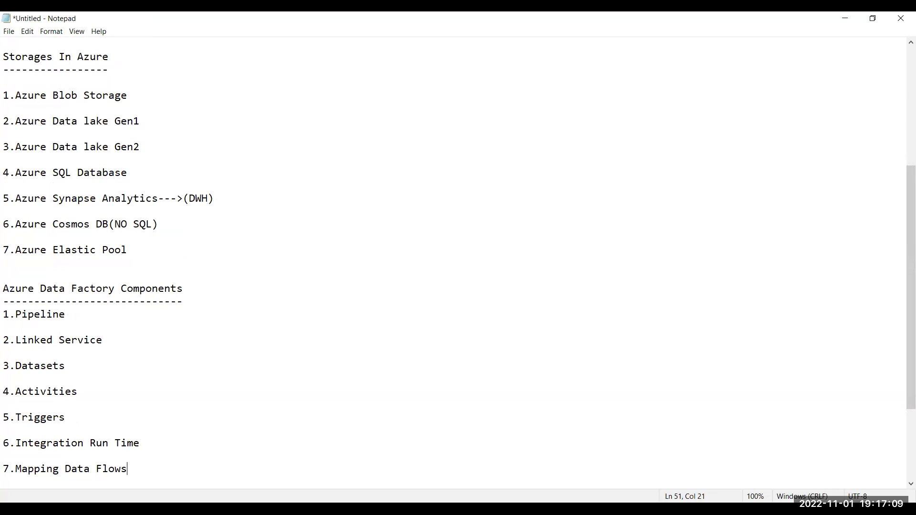
Extend item 7 to '7.Mapping Data Flows--Transformation', then select the component list.
{"action": "key", "text": "shift+Up"}
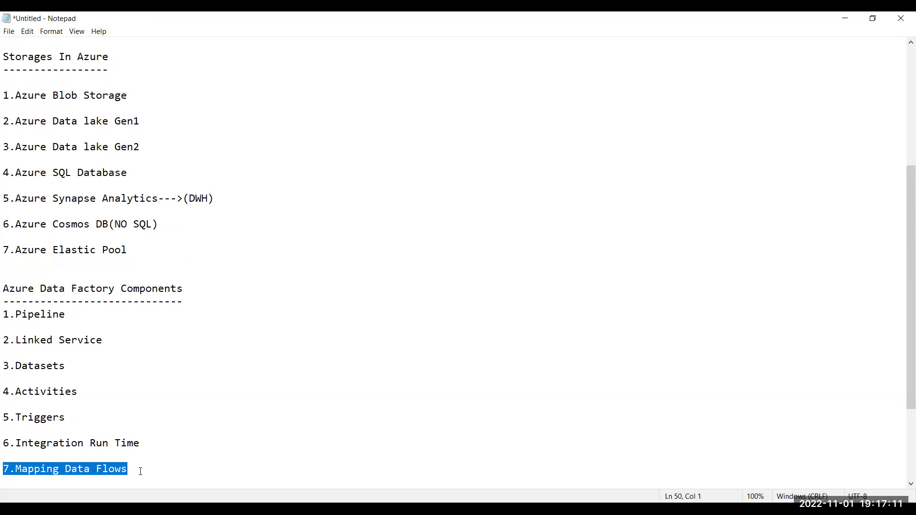
{"action": "key", "text": "Right"}
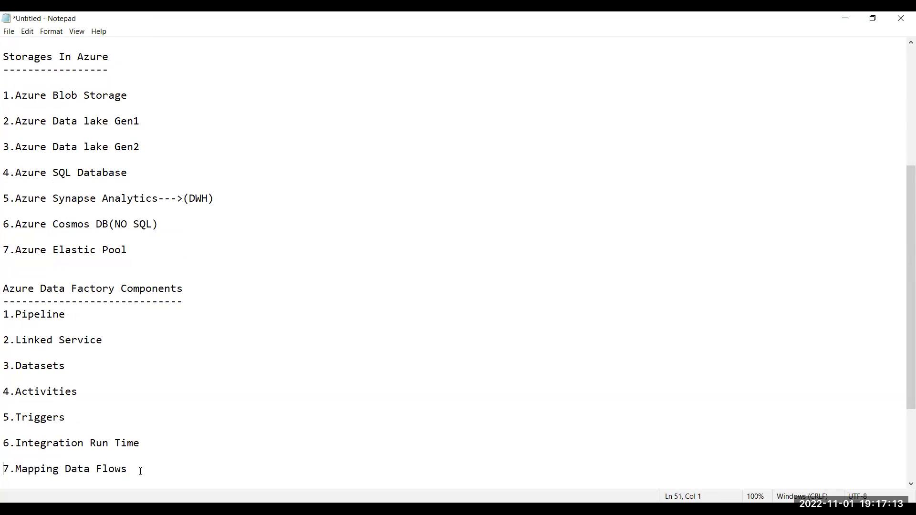
{"action": "key", "text": "Right"}
{"action": "key", "text": "Right"}
{"action": "key", "text": "Right"}
{"action": "key", "text": "Right"}
{"action": "key", "text": "Right"}
{"action": "key", "text": "Right"}
{"action": "key", "text": "Right"}
{"action": "key", "text": "Right"}
{"action": "key", "text": "Right"}
{"action": "key", "text": "Right"}
{"action": "key", "text": "Right"}
{"action": "key", "text": "Right"}
{"action": "key", "text": "Right"}
{"action": "key", "text": "Right"}
{"action": "key", "text": "Right"}
{"action": "key", "text": "Right"}
{"action": "key", "text": "Right"}
{"action": "key", "text": "Right"}
{"action": "key", "text": "Right"}
{"action": "type", "text": "--Transformation"}
{"action": "key", "text": "shift+Home"}
{"action": "key", "text": "shift+Up"}
{"action": "key", "text": "shift+Up"}
{"action": "key", "text": "shift+Up"}
{"action": "key", "text": "shift+Up"}
{"action": "key", "text": "shift+Up"}
{"action": "key", "text": "shift+Up"}
{"action": "key", "text": "shift+Up"}
{"action": "key", "text": "shift+Up"}
{"action": "key", "text": "shift+Up"}
{"action": "key", "text": "shift+Up"}
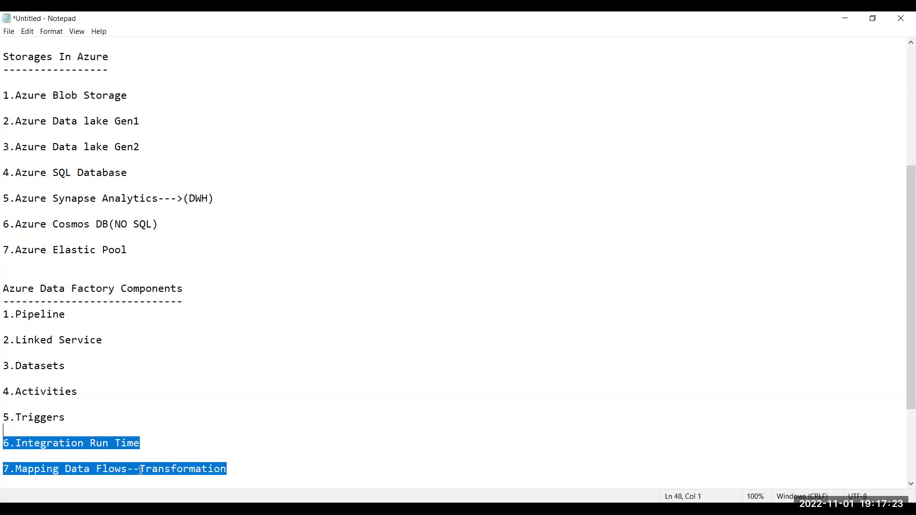
{"action": "key", "text": "shift+Up"}
{"action": "key", "text": "shift+Up"}
{"action": "key", "text": "shift+Up"}
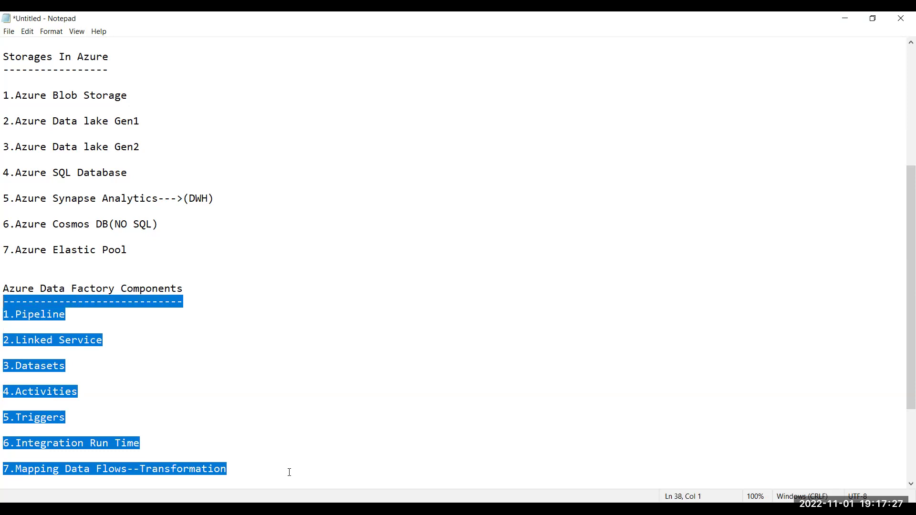
Insert several blank lines below the component list and move back into the empty area.
{"action": "key", "text": "ctrl+End"}
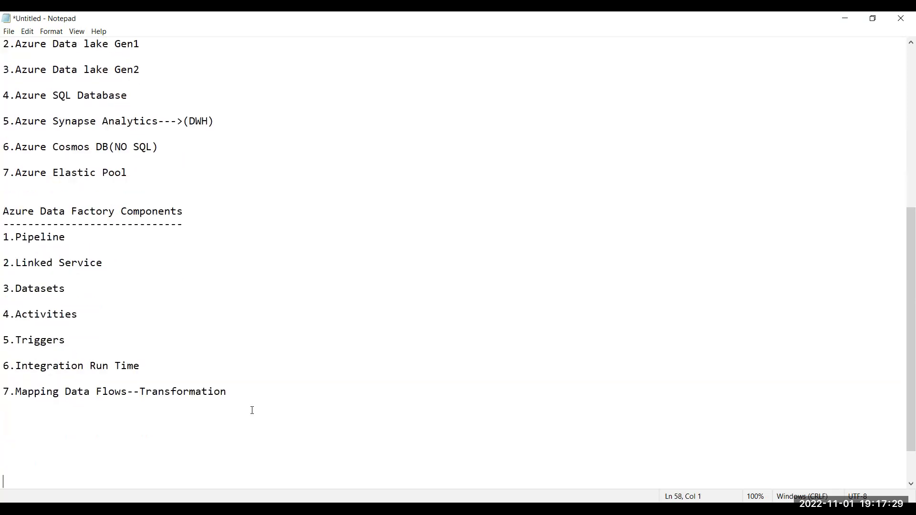
{"action": "key", "text": "Up"}
{"action": "key", "text": "Up"}
{"action": "key", "text": "Up"}
{"action": "key", "text": "Up"}
{"action": "key", "text": "Up"}
{"action": "key", "text": "Up"}
{"action": "key", "text": "Up"}
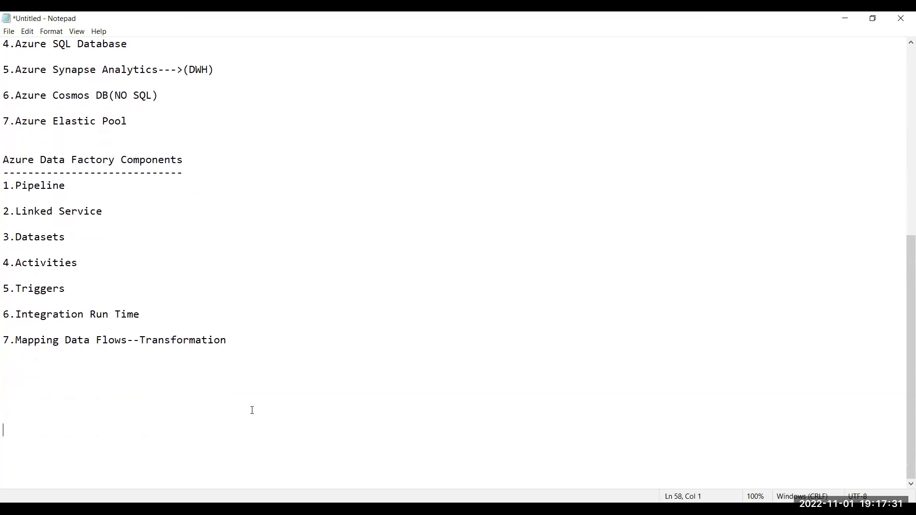
{"action": "key", "text": "Down"}
{"action": "key", "text": "Down"}
{"action": "key", "text": "Down"}
{"action": "key", "text": "Down"}
{"action": "key", "text": "Down"}
{"action": "key", "text": "Down"}
{"action": "key", "text": "Down"}
{"action": "key", "text": "Down"}
{"action": "key", "text": "Down"}
{"action": "key", "text": "Down"}
{"action": "key", "text": "Down"}
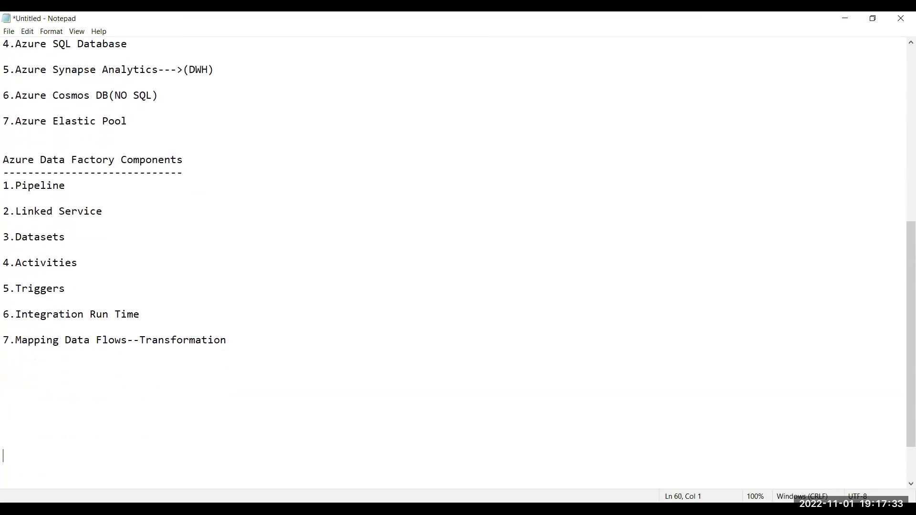
{"action": "key", "text": "Return"}
{"action": "key", "text": "Return"}
{"action": "key", "text": "Return"}
{"action": "key", "text": "Return"}
{"action": "key", "text": "Return"}
{"action": "key", "text": "Return"}
{"action": "key", "text": "Return"}
{"action": "key", "text": "Return"}
{"action": "key", "text": "Return"}
{"action": "key", "text": "Return"}
{"action": "key", "text": "Return"}
{"action": "key", "text": "Return"}
{"action": "key", "text": "Return"}
{"action": "key", "text": "Return"}
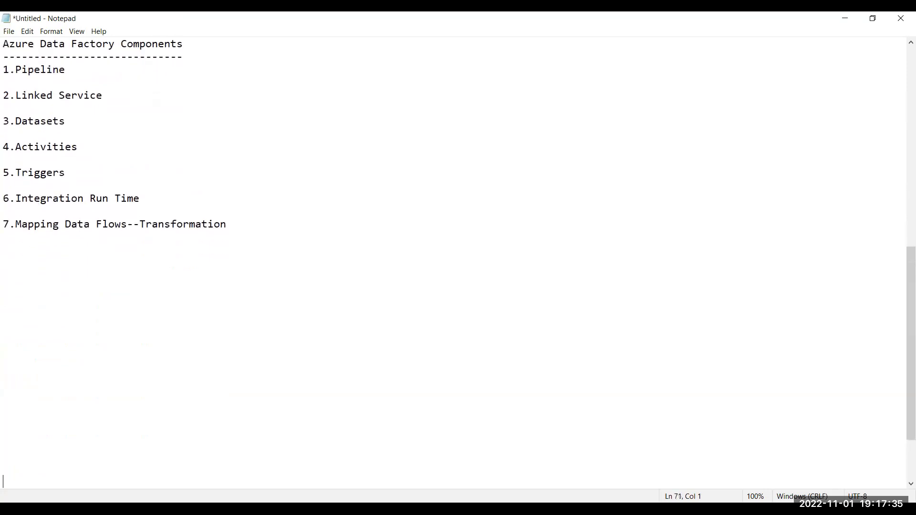
{"action": "key", "text": "Return"}
{"action": "key", "text": "Return"}
{"action": "key", "text": "Return"}
{"action": "key", "text": "Return"}
{"action": "key", "text": "Return"}
{"action": "key", "text": "Return"}
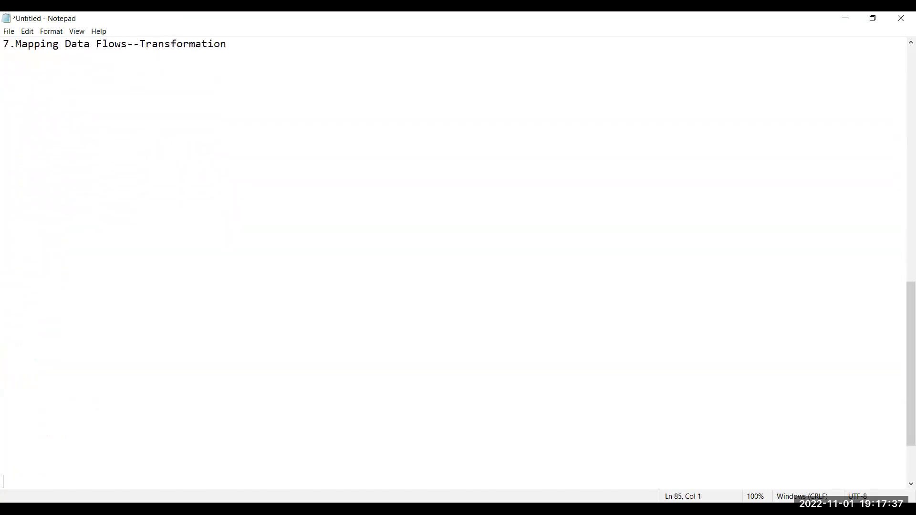
{"action": "key", "text": "Up"}
{"action": "key", "text": "Up"}
{"action": "key", "text": "Up"}
{"action": "key", "text": "Up"}
{"action": "key", "text": "Up"}
{"action": "key", "text": "Up"}
{"action": "key", "text": "Up"}
{"action": "key", "text": "Up"}
{"action": "key", "text": "Up"}
{"action": "key", "text": "Up"}
{"action": "key", "text": "Up"}
{"action": "key", "text": "Up"}
{"action": "key", "text": "Up"}
{"action": "key", "text": "Up"}
{"action": "key", "text": "Up"}
{"action": "key", "text": "Up"}
{"action": "key", "text": "Up"}
{"action": "key", "text": "Up"}
{"action": "key", "text": "Up"}
{"action": "key", "text": "Up"}
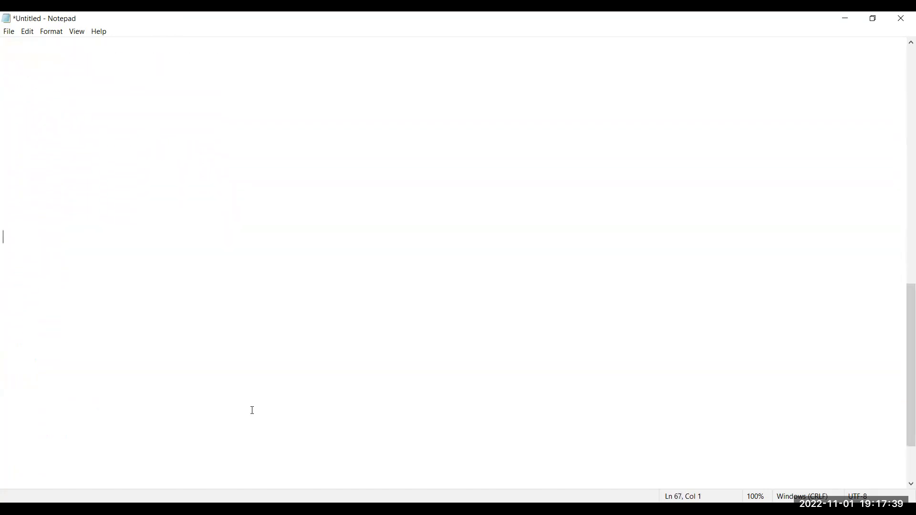
{"action": "key", "text": "Up"}
{"action": "key", "text": "Up"}
Type 'Case Study : 1' and the title 'Copy Data From Azure Blob Storage to Azure Blob Storage'.
{"action": "type", "text": "Case Study : 1"}
{"action": "key", "text": "Return"}
{"action": "key", "text": "Return"}
{"action": "type", "text": "Title "}
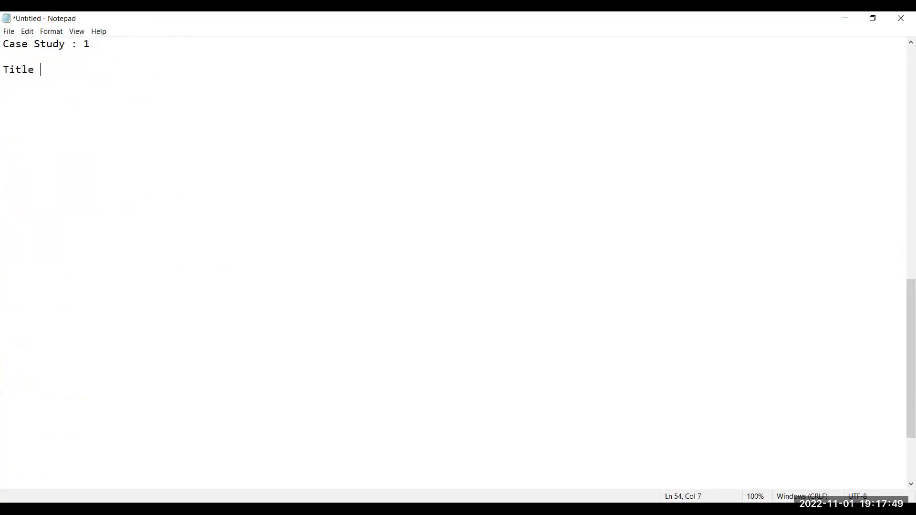
{"action": "type", "text": "     : Copy"}
{"action": "key", "text": "shift+Left"}
{"action": "key", "text": "shift+Left"}
{"action": "key", "text": "shift+Left"}
{"action": "key", "text": "shift+Left"}
{"action": "key", "text": "Right"}
{"action": "type", "text": "Data From "}
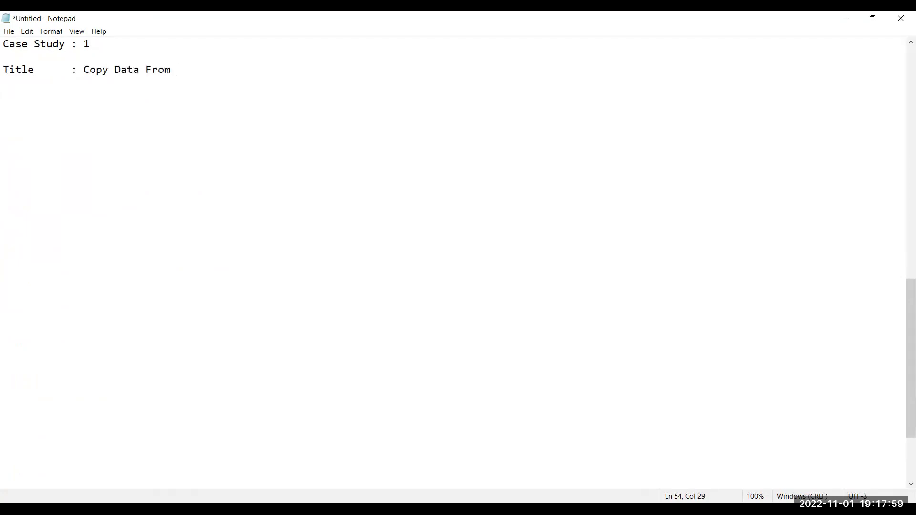
{"action": "type", "text": "Azure Blob Storage "}
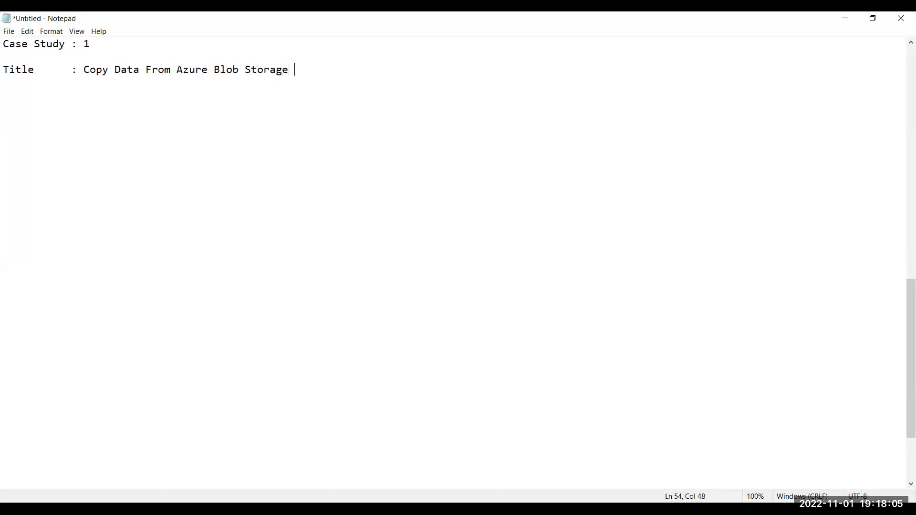
{"action": "type", "text": "to Azure Blob Storage"}
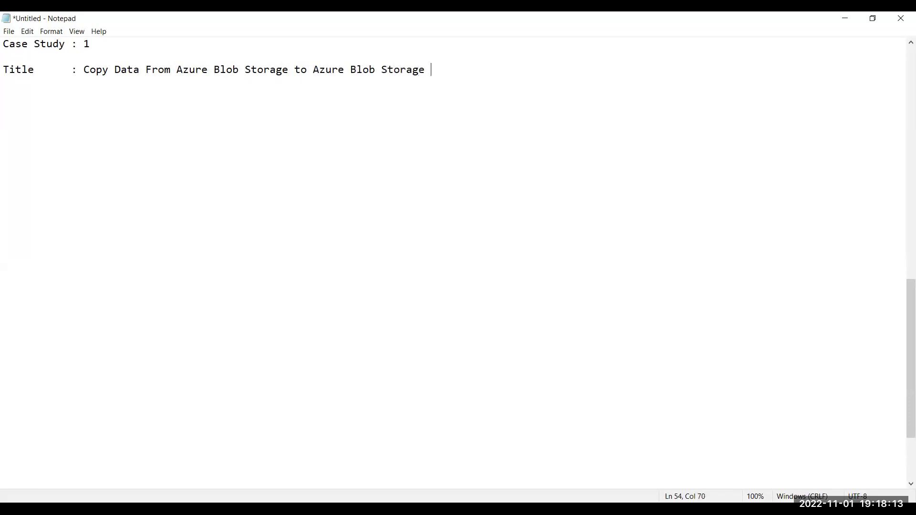
Remove the title's trailing space and start a 'Specifications:' heading below it.
{"action": "key", "text": "BackSpace"}
{"action": "key", "text": "Home"}
{"action": "key", "text": "shift+Down"}
{"action": "left_click", "coordinate": [252, 410]}
{"action": "type", "text": "Specifications"}
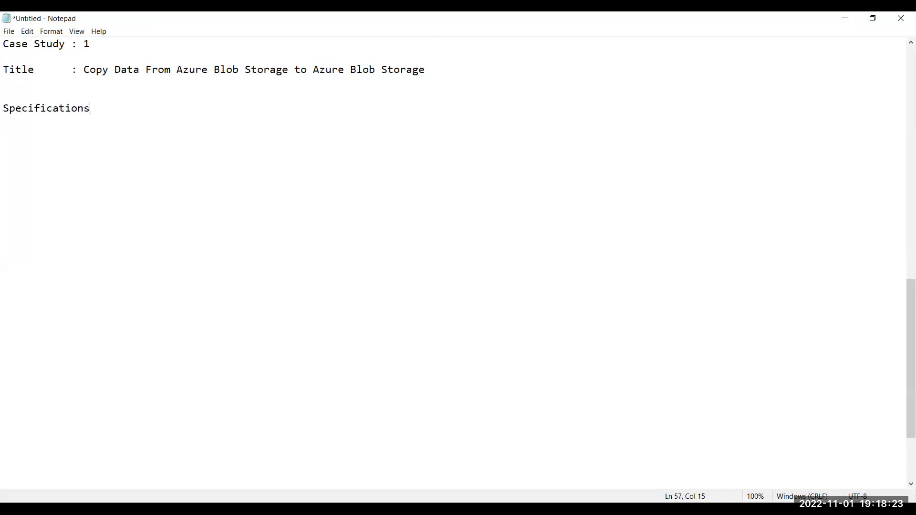
{"action": "type", "text": ":"}
Underline the Specifications heading with a row of dashes.
{"action": "key", "text": "Return"}
{"action": "key", "text": "Return"}
{"action": "key", "text": "Up"}
{"action": "type", "text": "---------------"}
{"action": "key", "text": "Return"}
{"action": "key", "text": "Return"}
Set Source data Storage to Azure Blob Storage, copied from the title, and add File : Airlines.csv.
{"action": "type", "text": "Source data Storage"}
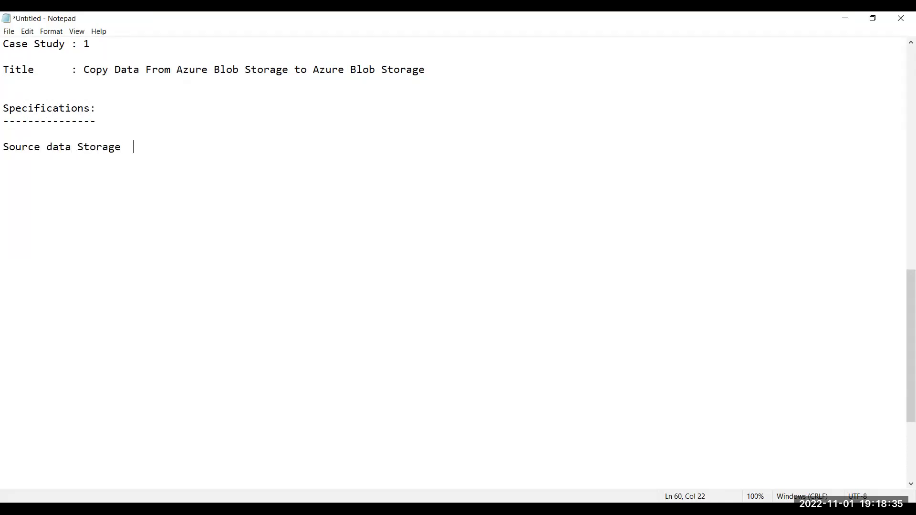
{"action": "type", "text": "  :"}
{"action": "left_click", "coordinate": [177, 70]}
{"action": "key", "text": "shift+Right"}
{"action": "key", "text": "shift+Right"}
{"action": "key", "text": "shift+Right"}
{"action": "key", "text": "shift+Right"}
{"action": "key", "text": "shift+Right"}
{"action": "key", "text": "shift+Right"}
{"action": "key", "text": "shift+Right"}
{"action": "key", "text": "shift+Right"}
{"action": "key", "text": "shift+Right"}
{"action": "key", "text": "shift+Right"}
{"action": "key", "text": "shift+Right"}
{"action": "key", "text": "shift+Right"}
{"action": "key", "text": "shift+Right"}
{"action": "key", "text": "shift+Right"}
{"action": "key", "text": "shift+Right"}
{"action": "key", "text": "shift+Right"}
{"action": "key", "text": "shift+Right"}
{"action": "key", "text": "shift+Right"}
{"action": "key", "text": "ctrl+c"}
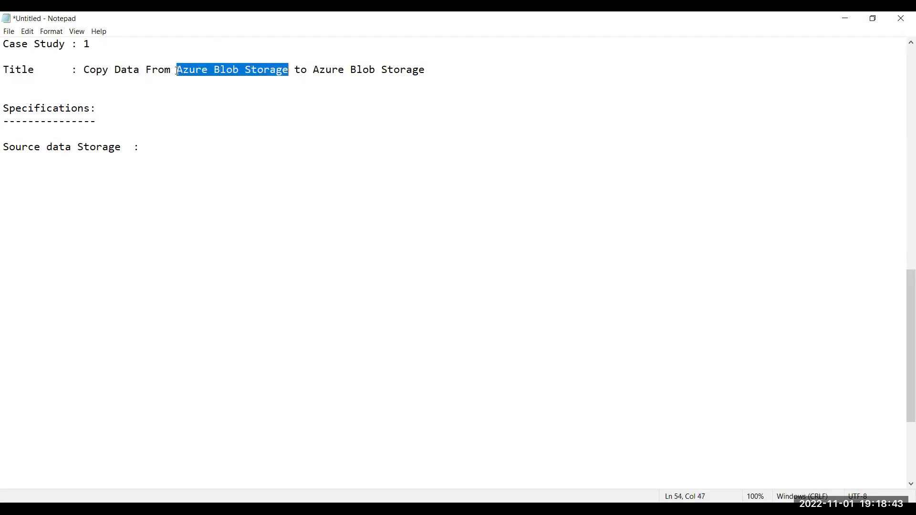
{"action": "key", "text": "Down"}
{"action": "key", "text": "Down"}
{"action": "key", "text": "Down"}
{"action": "key", "text": "Down"}
{"action": "key", "text": "Down"}
{"action": "key", "text": "Down"}
{"action": "key", "text": "Down"}
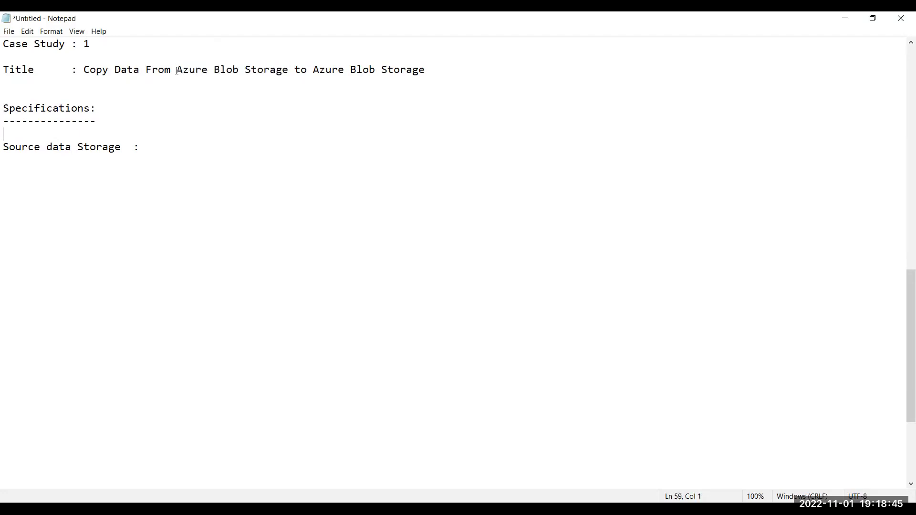
{"action": "key", "text": "Up"}
{"action": "key", "text": "Right"}
{"action": "key", "text": "Right"}
{"action": "key", "text": "Right"}
{"action": "key", "text": "Right"}
{"action": "key", "text": "Right"}
{"action": "key", "text": "Right"}
{"action": "key", "text": "Right"}
{"action": "key", "text": "Right"}
{"action": "key", "text": "Right"}
{"action": "key", "text": "Right"}
{"action": "key", "text": "Right"}
{"action": "key", "text": "Right"}
{"action": "key", "text": "Right"}
{"action": "key", "text": "Right"}
{"action": "key", "text": "Right"}
{"action": "key", "text": "Right"}
{"action": "key", "text": "ctrl+v"}
{"action": "key", "text": "Return"}
{"action": "key", "text": "Return"}
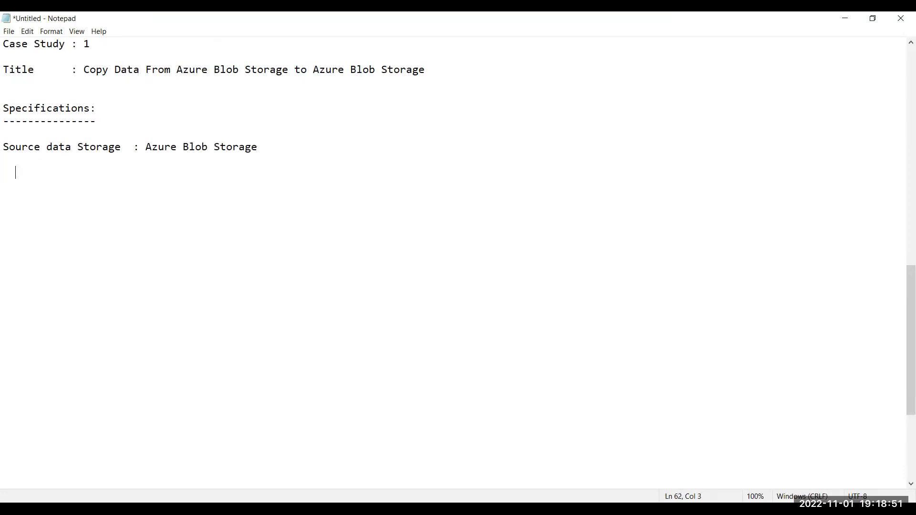
{"action": "type", "text": "File     : Airlines.csv"}
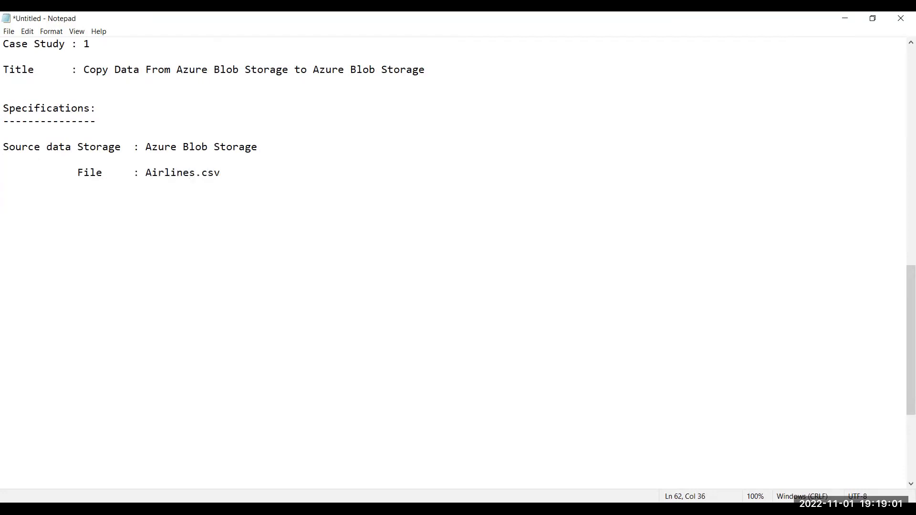
{"action": "key", "text": "Return"}
{"action": "key", "text": "Return"}
{"action": "key", "text": "Return"}
Add a 'Sink Data Storage :' line with the pasted value Azure Blob Storage.
{"action": "type", "text": "Sink Data Storage"}
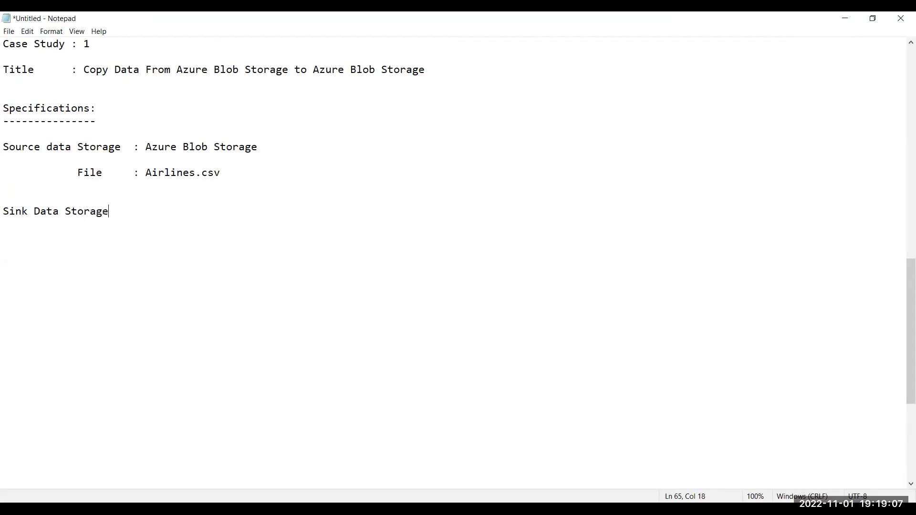
{"action": "type", "text": "    :"}
{"action": "key", "text": "ctrl+v"}
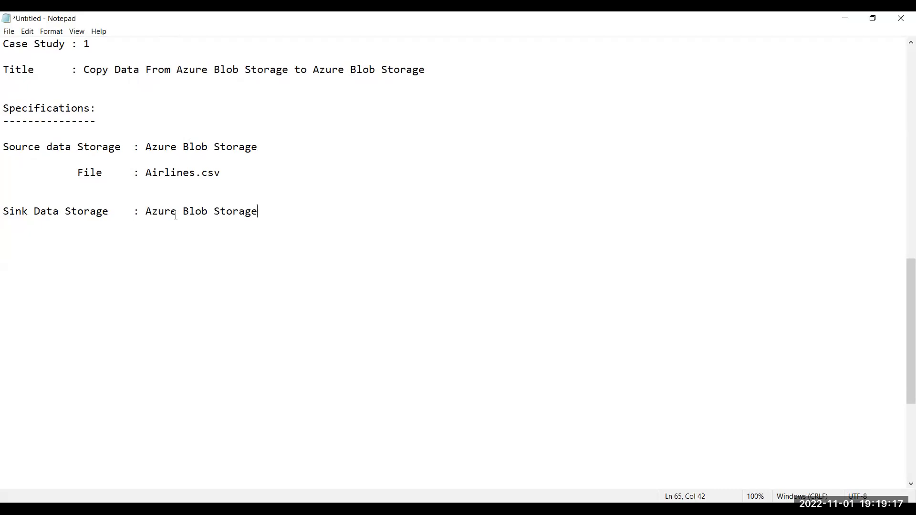
{"action": "left_click", "coordinate": [202, 146]}
{"action": "left_click", "coordinate": [187, 212]}
{"action": "left_click", "coordinate": [159, 215]}
{"action": "left_click", "coordinate": [29, 212]}
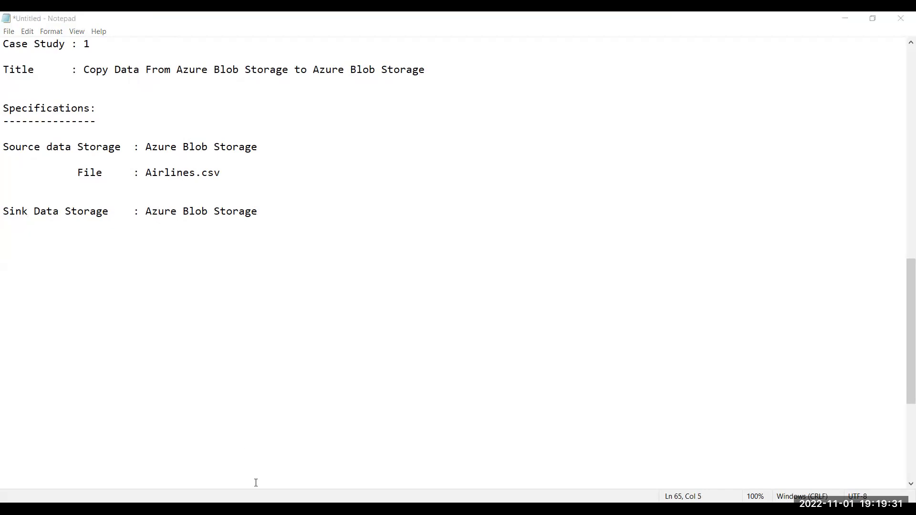
{"action": "left_click", "coordinate": [263, 225]}
Add a 'Steps:' heading underlined with dashes below the Sink line.
{"action": "key", "text": "Return"}
{"action": "type", "text": "Ste"}
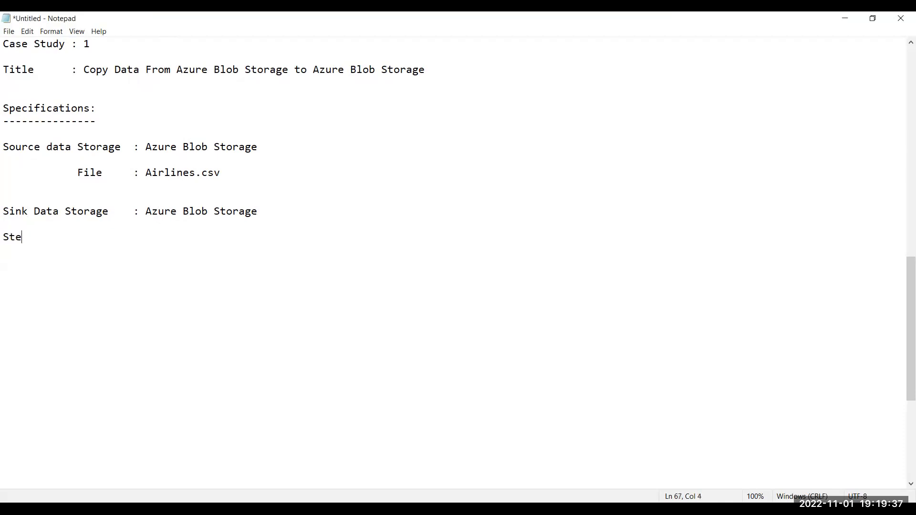
{"action": "type", "text": "ps:"}
{"action": "key", "text": "Return"}
{"action": "type", "text": "-----"}
{"action": "key", "text": "Return"}
{"action": "key", "text": "Return"}
Write '1.Step:Create the Resource Group', capitalising the R and G.
{"action": "type", "text": "1.Step:Creat"}
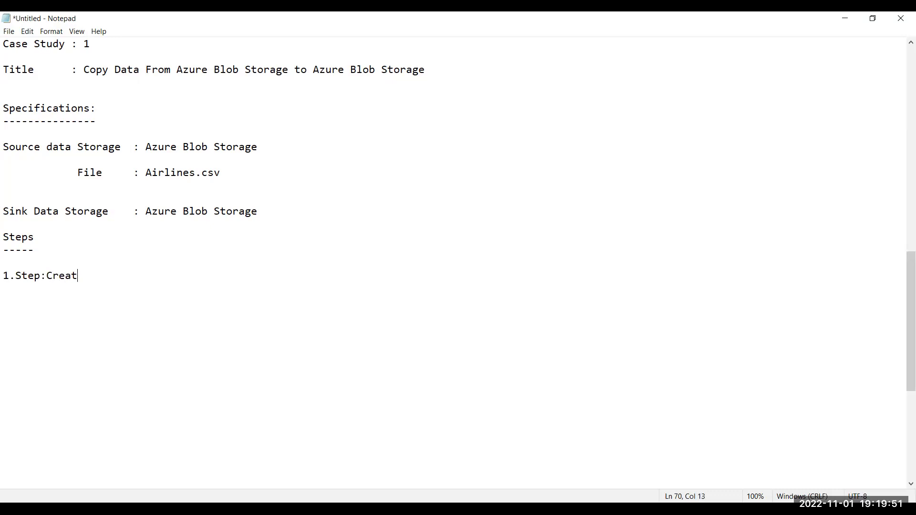
{"action": "type", "text": "e the resource group"}
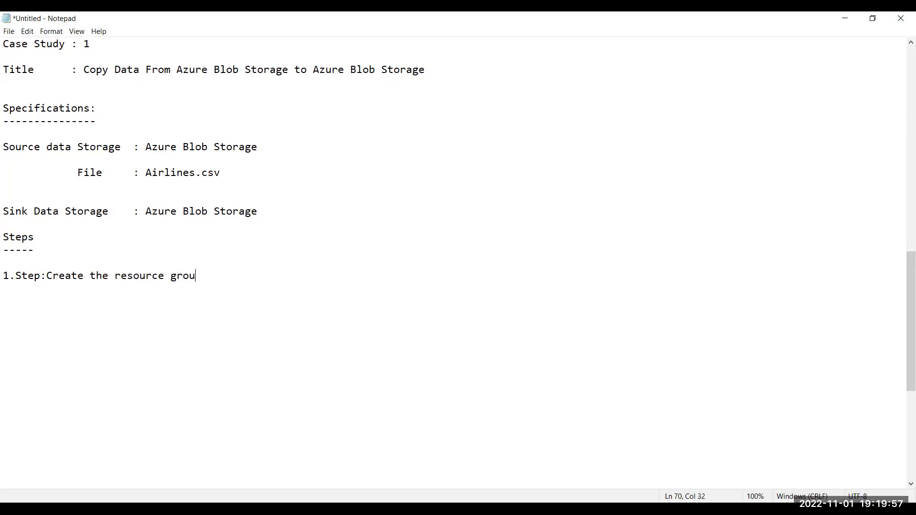
{"action": "key", "text": "shift+Left"}
{"action": "key", "text": "shift+Left"}
{"action": "key", "text": "shift+Left"}
{"action": "key", "text": "shift+Left"}
{"action": "key", "text": "shift+Left"}
{"action": "key", "text": "shift+Left"}
{"action": "key", "text": "shift+Left"}
{"action": "key", "text": "shift+Left"}
{"action": "key", "text": "shift+Left"}
{"action": "key", "text": "Left"}
{"action": "key", "text": "Left"}
{"action": "key", "text": "shift+Left"}
{"action": "type", "text": "R"}
{"action": "left_click", "coordinate": [164, 276]}
{"action": "key", "text": "shift+Right"}
{"action": "type", "text": "G"}
Add step 2: 'Create the Source data Storage (Azure Blob Storage)--.Account 1'.
{"action": "left_click", "coordinate": [195, 276]}
{"action": "key", "text": "Return"}
{"action": "key", "text": "Return"}
{"action": "type", "text": "2."}
{"action": "key", "text": "BackSpace"}
{"action": "type", "text": "2.Step"}
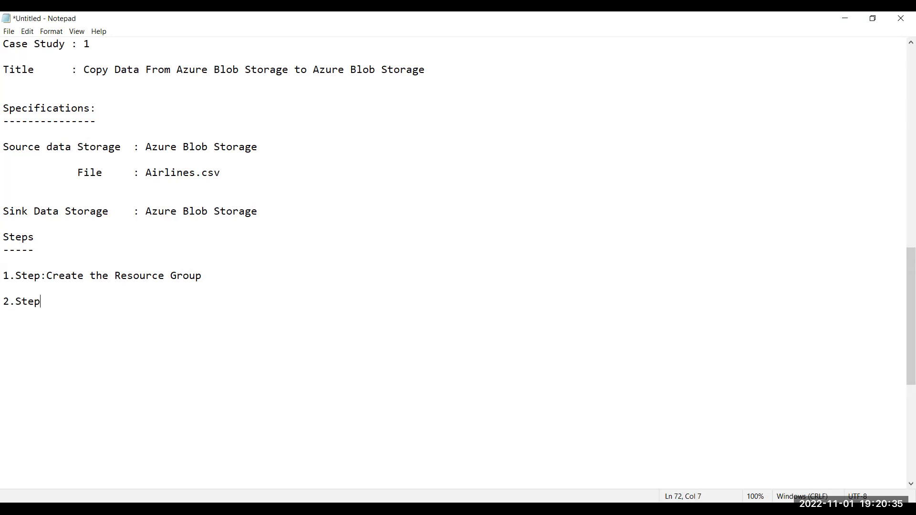
{"action": "type", "text": ":Create the Source"}
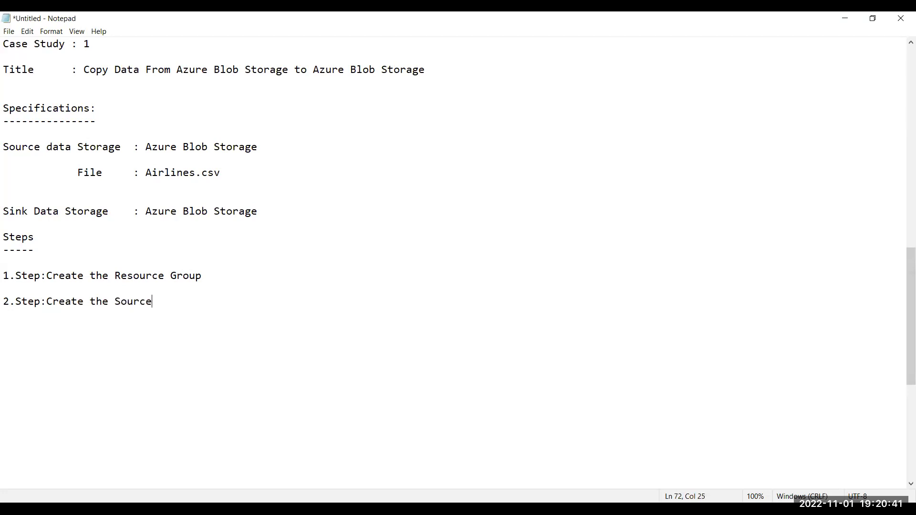
{"action": "type", "text": " data Storage"}
{"action": "key", "text": "ctrl+v"}
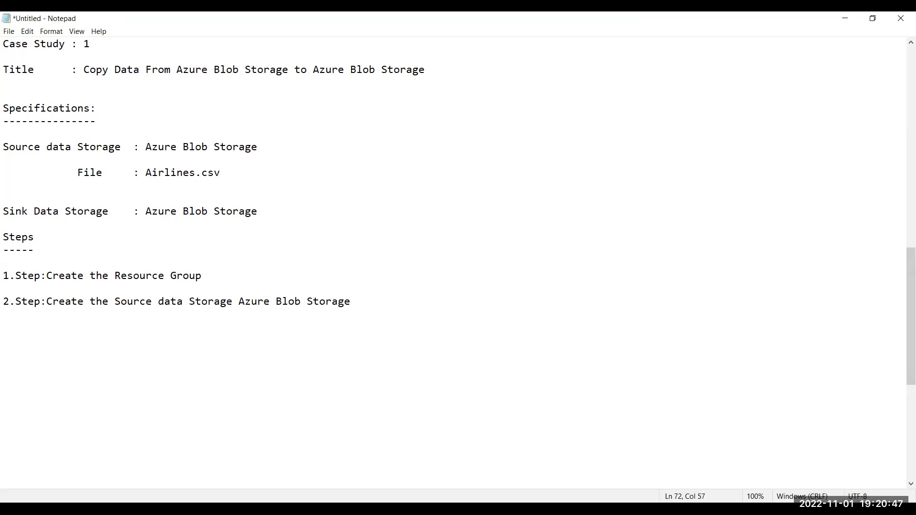
{"action": "left_click", "coordinate": [239, 302]}
{"action": "type", "text": "("}
{"action": "key", "text": "Right"}
{"action": "left_click", "coordinate": [344, 301]}
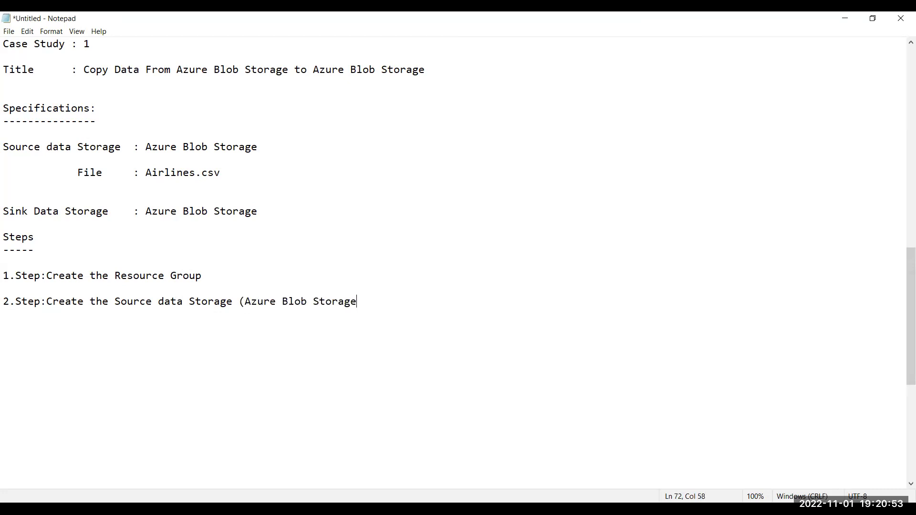
{"action": "type", "text": ")--.Account 1"}
Begin a '3.Step' line below step 2.
{"action": "key", "text": "Return"}
{"action": "key", "text": "Return"}
{"action": "type", "text": "3."}
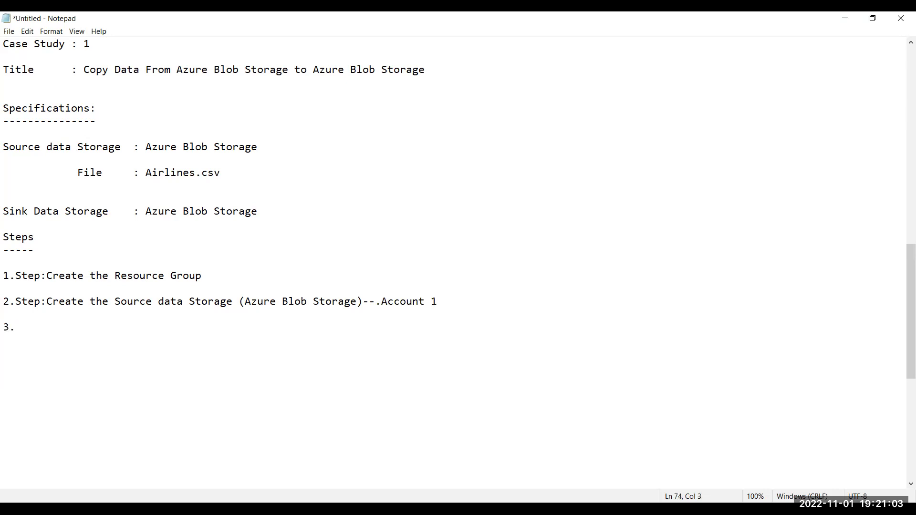
{"action": "type", "text": "Step:"}
{"action": "key", "text": "Up"}
{"action": "key", "text": "Up"}
{"action": "key", "text": "Home"}
{"action": "key", "text": "shift+Down"}
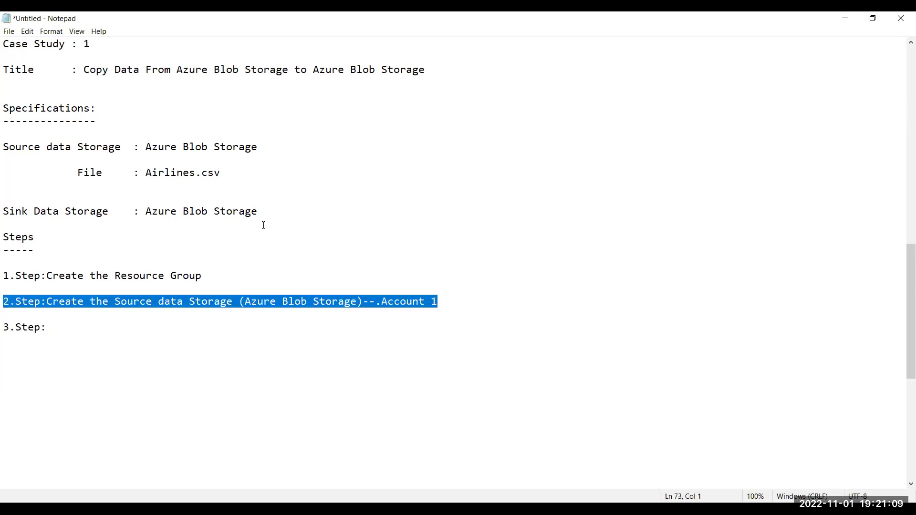
{"action": "key", "text": "Right"}
{"action": "key", "text": "Right"}
{"action": "key", "text": "Right"}
{"action": "key", "text": "Right"}
{"action": "key", "text": "Right"}
Complete step 3 as 'Create the Sink data Storage (Azure Blob Storage)--- Account 2'.
{"action": "type", "text": "C"}
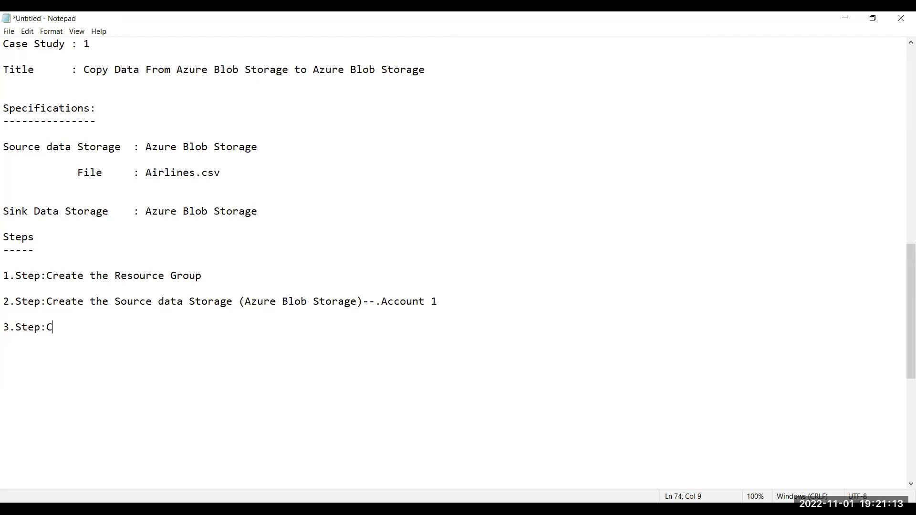
{"action": "type", "text": "reate the Sink daat"}
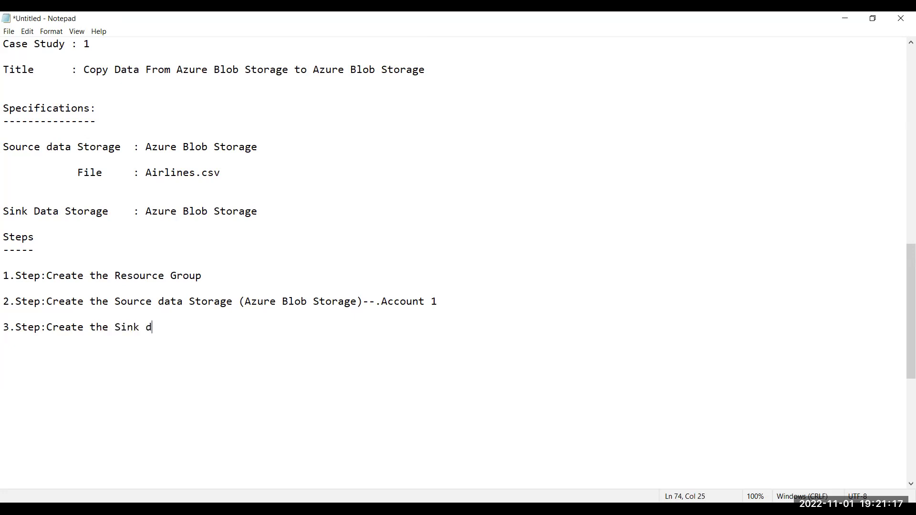
{"action": "key", "text": "BackSpace"}
{"action": "key", "text": "BackSpace"}
{"action": "key", "text": "BackSpace"}
{"action": "type", "text": "ta Storage"}
{"action": "type", "text": "Azure Blob Storage"}
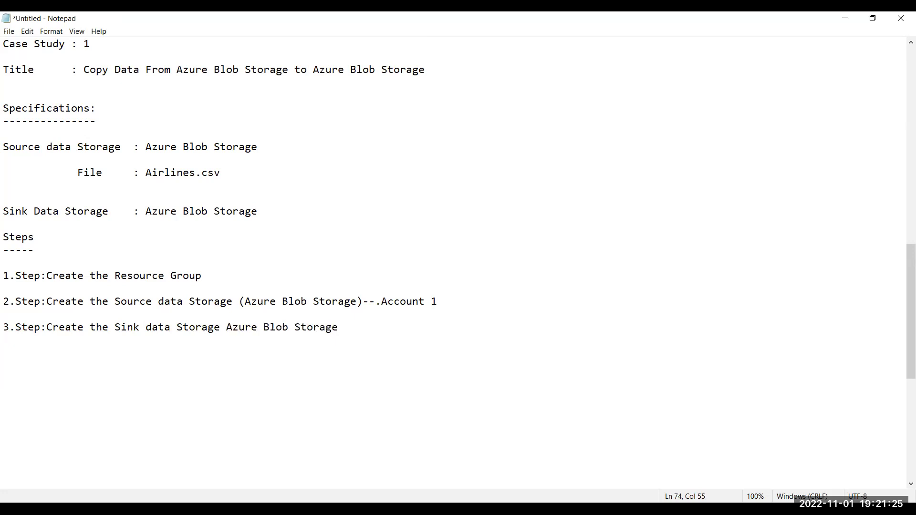
{"action": "left_click", "coordinate": [314, 327]}
{"action": "left_click", "coordinate": [246, 327]}
{"action": "type", "text": "("}
{"action": "key", "text": "Right"}
{"action": "key", "text": "Right"}
{"action": "key", "text": "Right"}
{"action": "key", "text": "Right"}
{"action": "key", "text": "Right"}
{"action": "key", "text": "Right"}
{"action": "key", "text": "Right"}
{"action": "key", "text": "Right"}
{"action": "key", "text": "Right"}
{"action": "key", "text": "Right"}
{"action": "key", "text": "Right"}
{"action": "key", "text": "Right"}
{"action": "key", "text": "Right"}
{"action": "key", "text": "Right"}
{"action": "key", "text": "Right"}
{"action": "key", "text": "Right"}
{"action": "key", "text": "Right"}
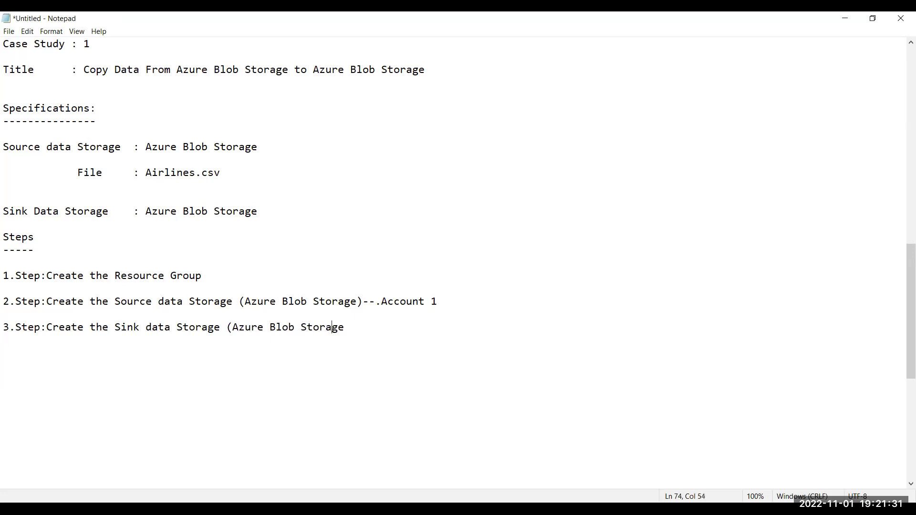
{"action": "type", "text": ")--- Account 2"}
{"action": "left_click", "coordinate": [425, 327]}
{"action": "left_click", "coordinate": [388, 328]}
{"action": "key", "text": "Right"}
Add a blank line after step 3, select the steps, then open a new Chrome tab.
{"action": "left_click", "coordinate": [431, 328]}
{"action": "key", "text": "Return"}
{"action": "key", "text": "shift+Up"}
{"action": "key", "text": "shift+Up"}
{"action": "key", "text": "shift+Up"}
{"action": "key", "text": "shift+Up"}
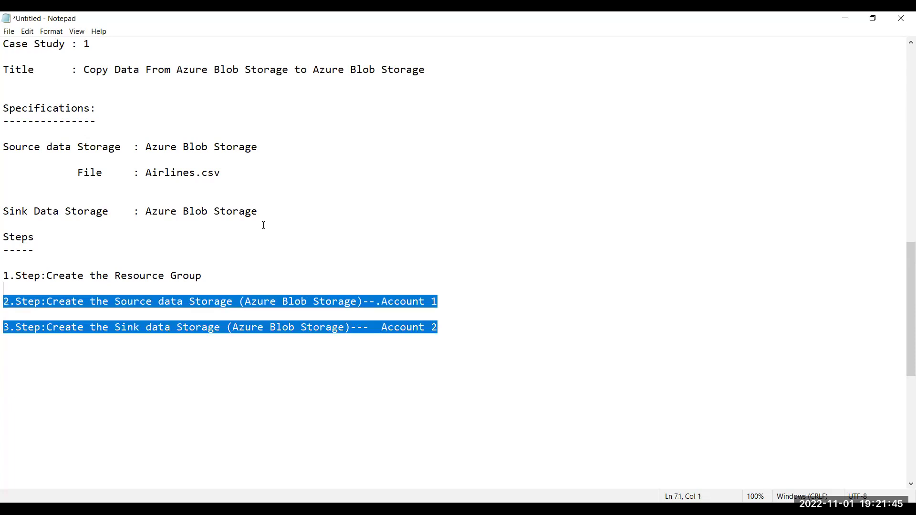
{"action": "key", "text": "shift+Up"}
{"action": "key", "text": "shift+Up"}
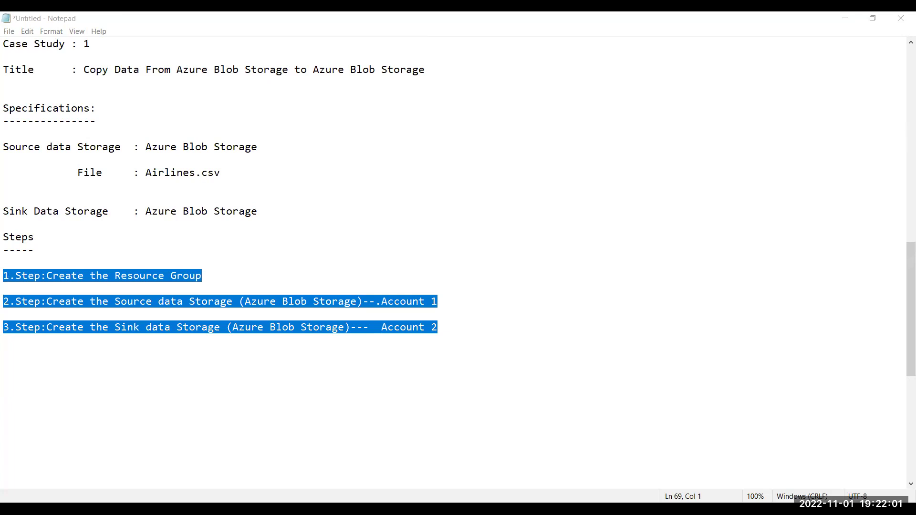
{"action": "key", "text": "alt+Tab"}
{"action": "left_click", "coordinate": [303, 10]}
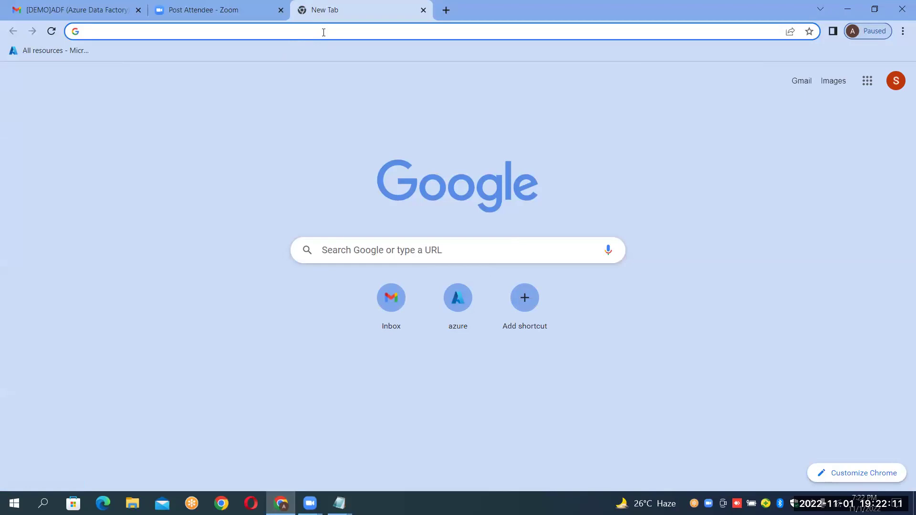
Load portal.azure.com from the 'azure' shortcut tile on the New Tab page.
{"action": "left_click", "coordinate": [461, 306]}
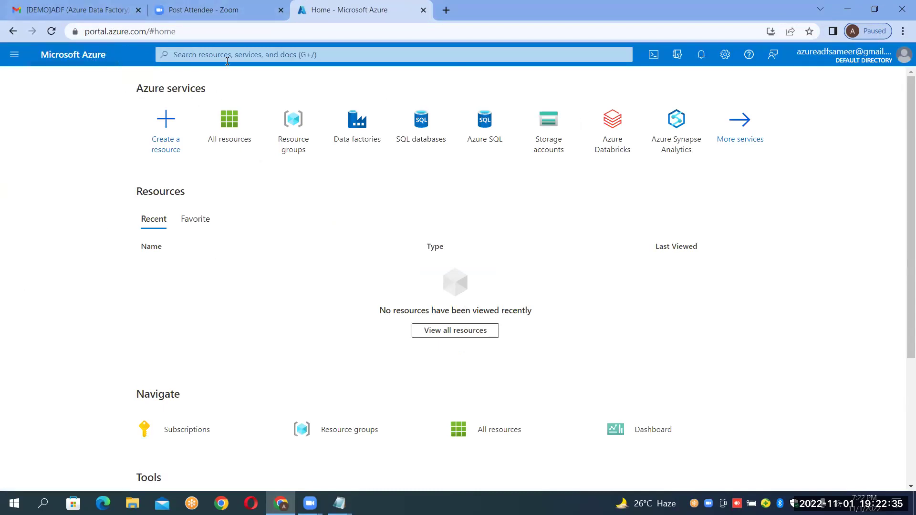
Open the Resource groups page from the Azure home page and confirm it lists no groups.
{"action": "mouse_move", "coordinate": [294, 135]}
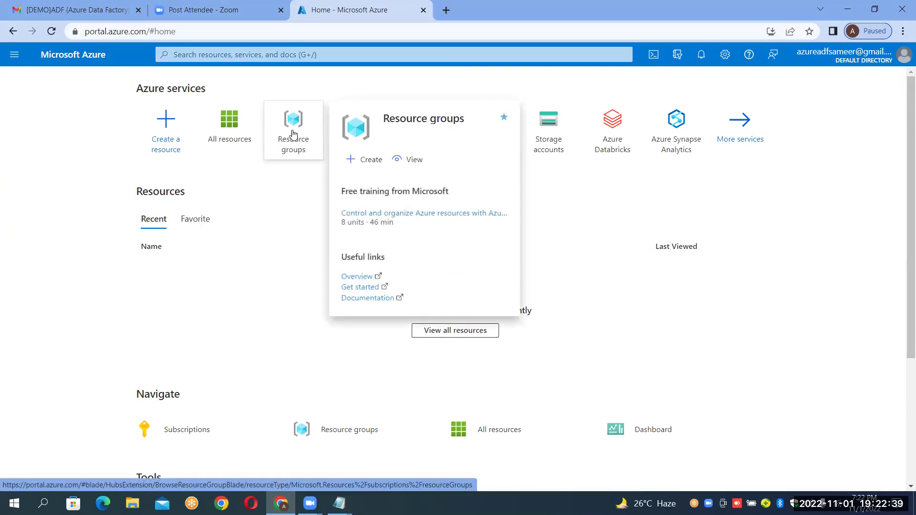
{"action": "left_click", "coordinate": [295, 135]}
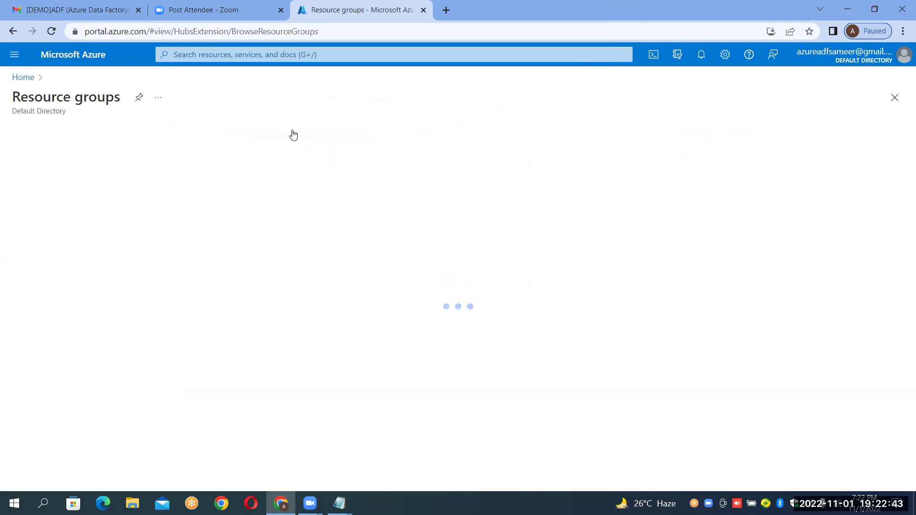
{"action": "left_click", "coordinate": [21, 79]}
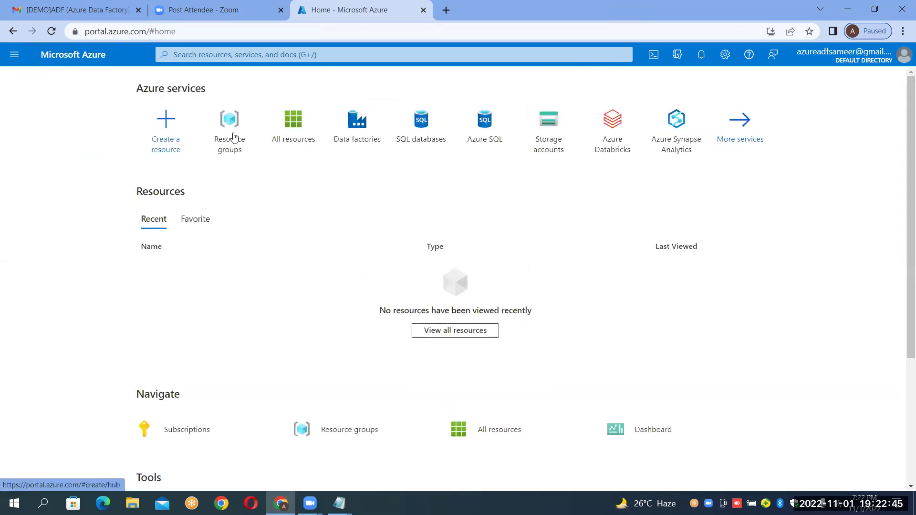
{"action": "left_click", "coordinate": [319, 55]}
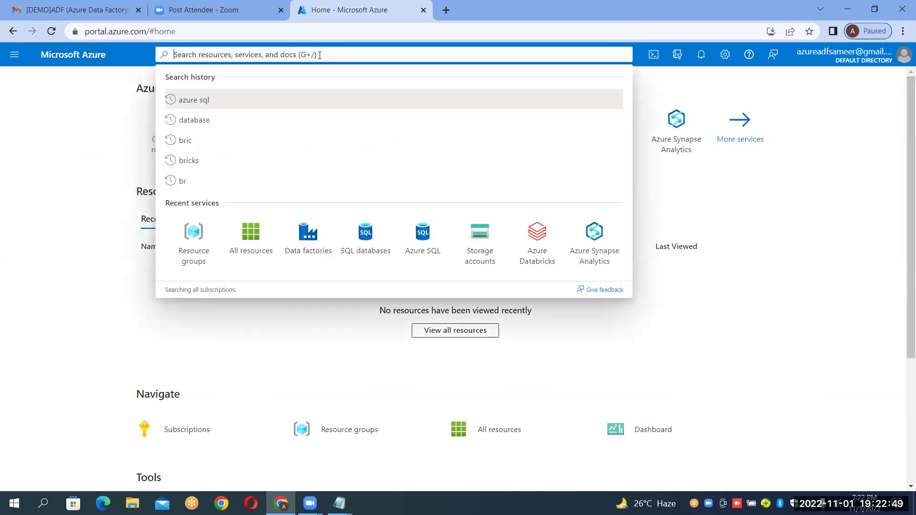
{"action": "left_click", "coordinate": [70, 138]}
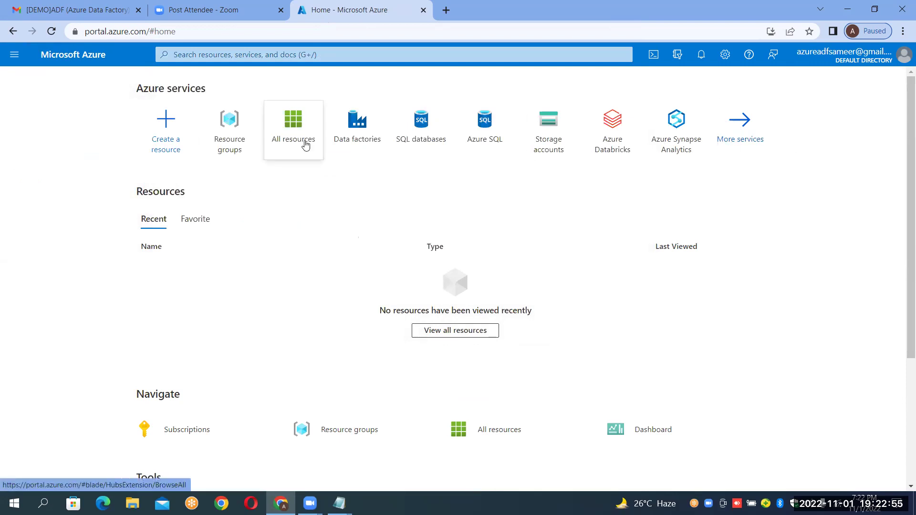
{"action": "left_click", "coordinate": [241, 141]}
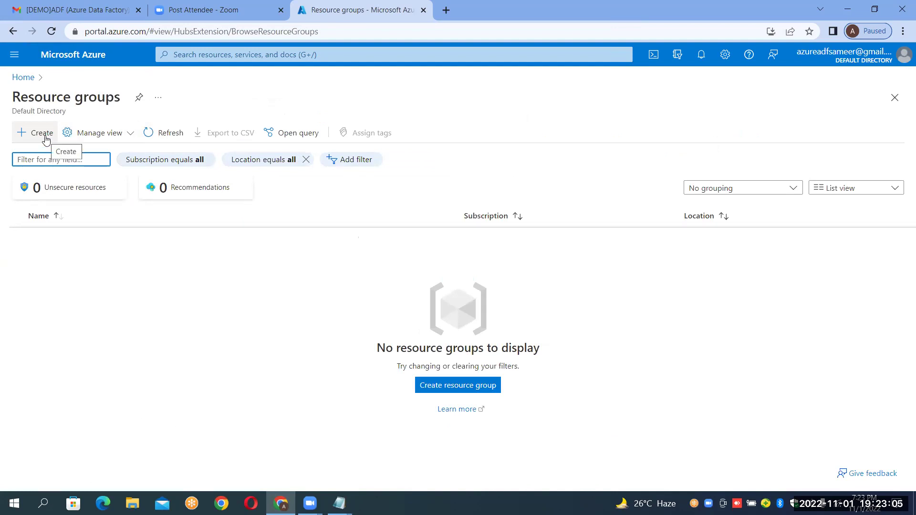
Open the 'Create a resource group' form, with subscription and (US) East US region prefilled.
{"action": "left_click", "coordinate": [45, 138]}
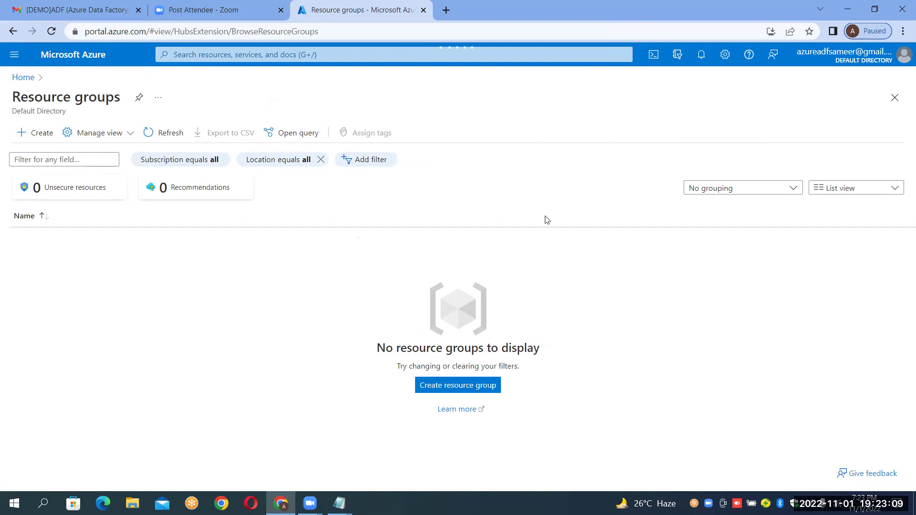
{"action": "left_click", "coordinate": [368, 249]}
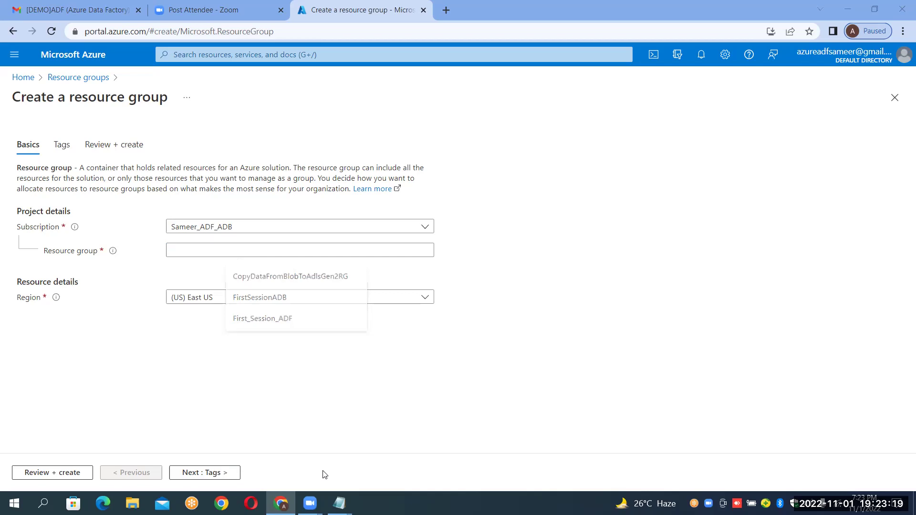
Enter the resource group name Adf_Session1_Prac, correcting the mistyped capitalisation.
{"action": "left_click", "coordinate": [273, 250]}
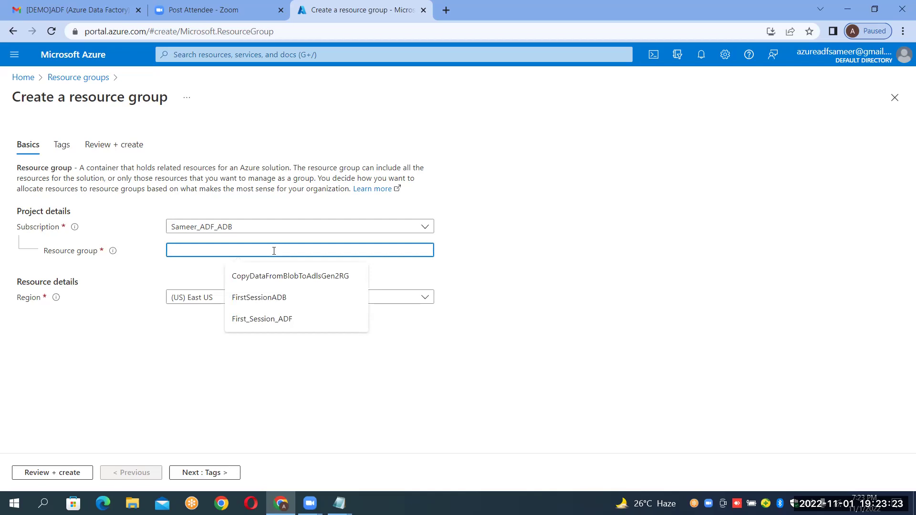
{"action": "type", "text": "Adf"}
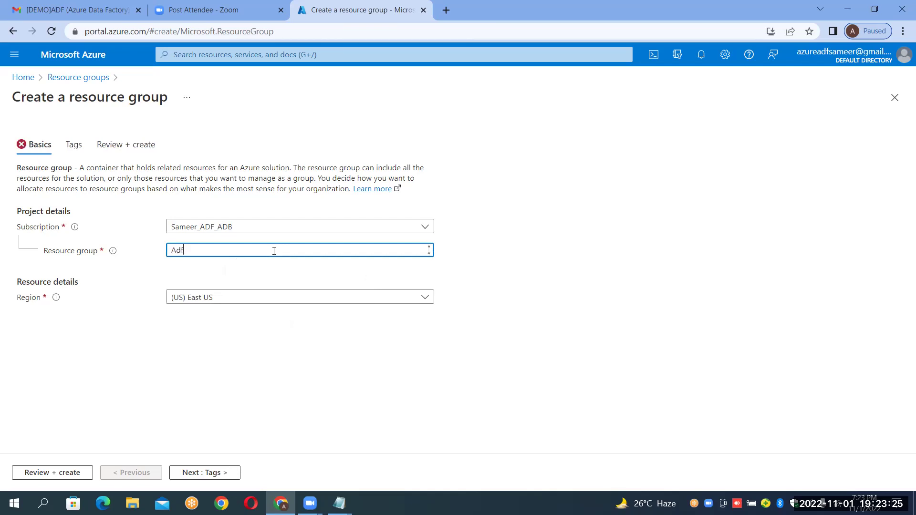
{"action": "type", "text": "_"}
{"action": "type", "text": "Session"}
{"action": "type", "text": "1_pRac"}
{"action": "key", "text": "BackSpace"}
{"action": "key", "text": "BackSpace"}
{"action": "key", "text": "BackSpace"}
{"action": "key", "text": "BackSpace"}
{"action": "type", "text": "Prac"}
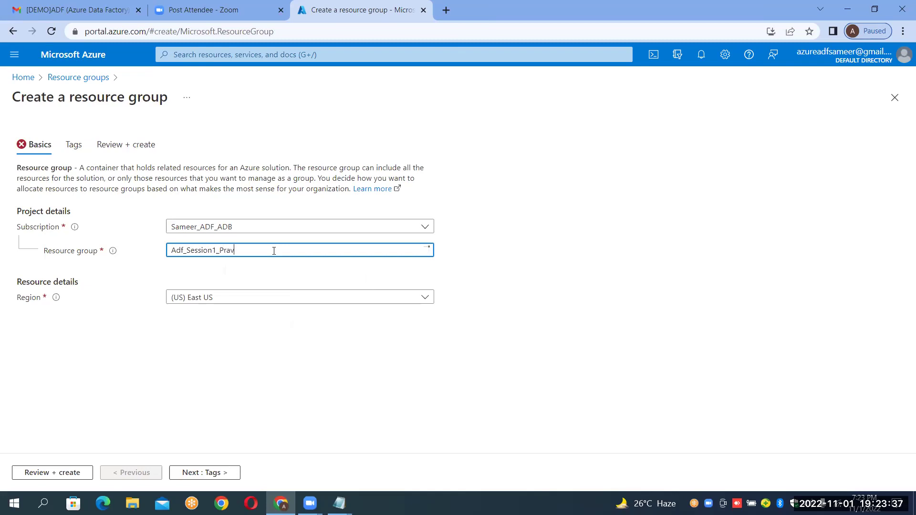
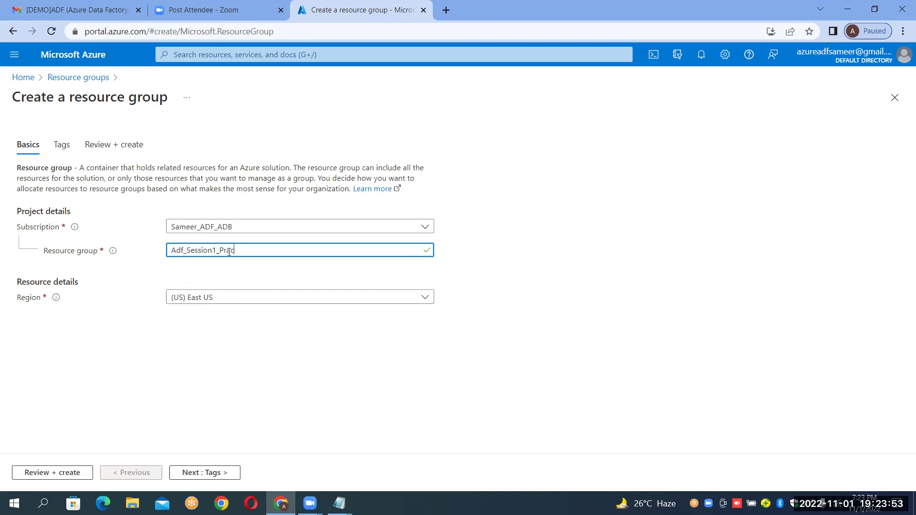
Validate and create Adf_Session1_Prac, then open the new resource group from the notification.
{"action": "left_click", "coordinate": [35, 473]}
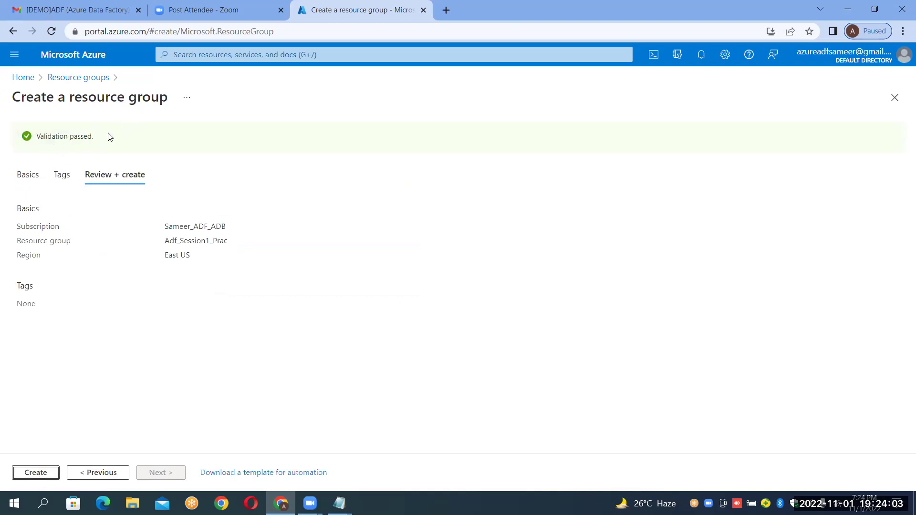
{"action": "left_click", "coordinate": [42, 471]}
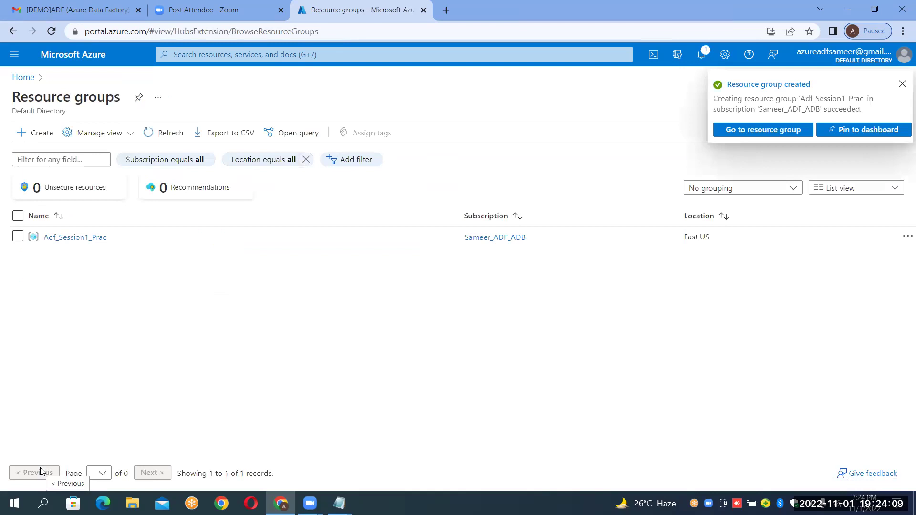
{"action": "left_click", "coordinate": [778, 134]}
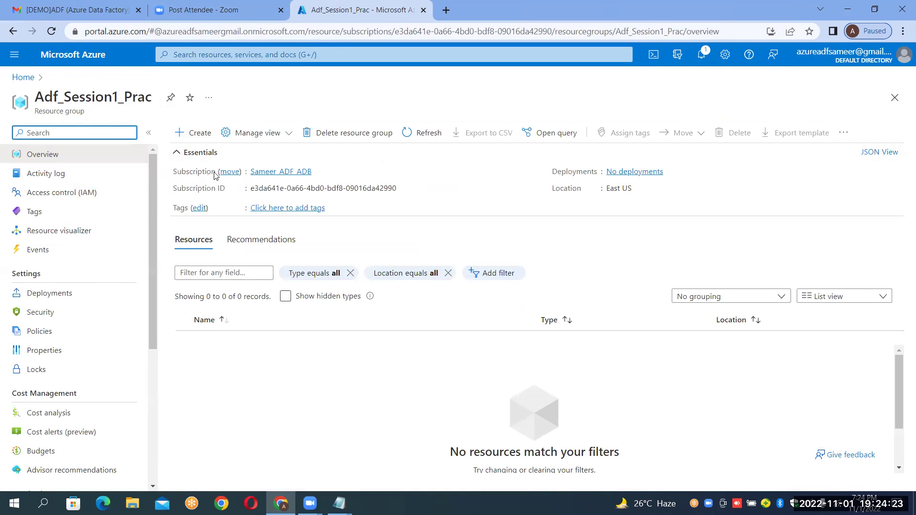
Refresh the resource group overview, then load the Azure portal home page in a new browser tab.
{"action": "left_click_drag", "start_coordinate": [206, 189], "coordinate": [212, 189]}
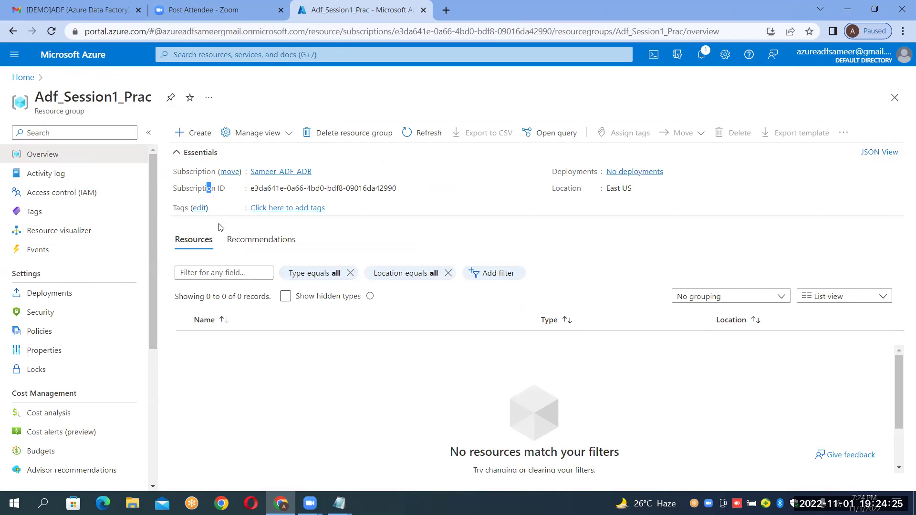
{"action": "left_click", "coordinate": [423, 133]}
{"action": "left_click", "coordinate": [447, 10]}
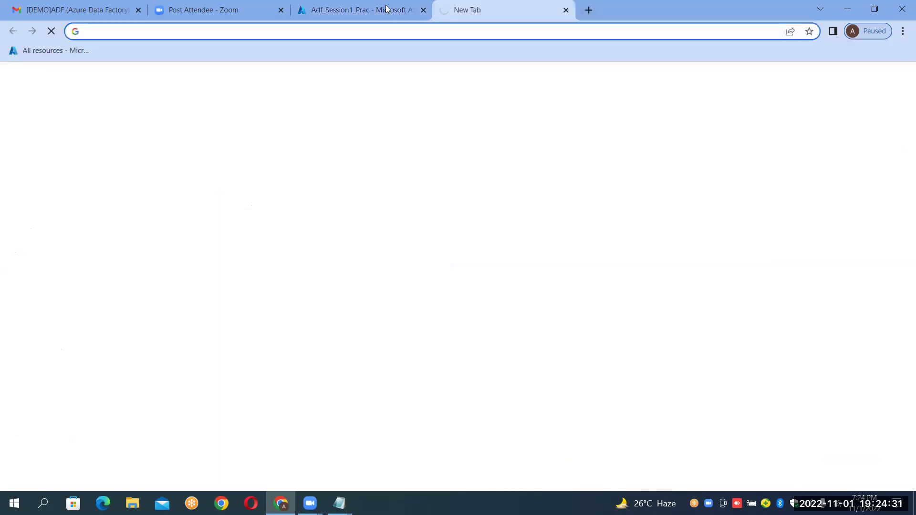
{"action": "left_click", "coordinate": [318, 8]}
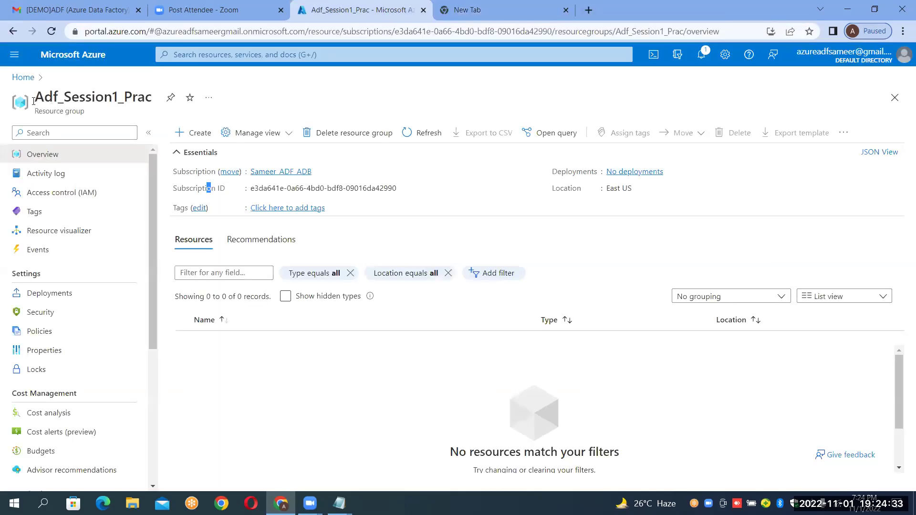
{"action": "left_click", "coordinate": [462, 7]}
{"action": "left_click", "coordinate": [461, 303]}
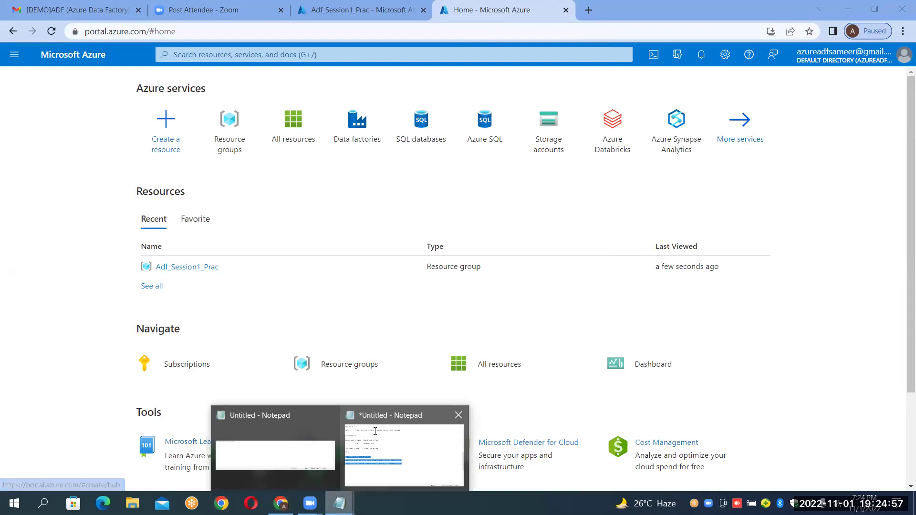
{"action": "left_click", "coordinate": [377, 432]}
{"action": "left_click", "coordinate": [216, 291]}
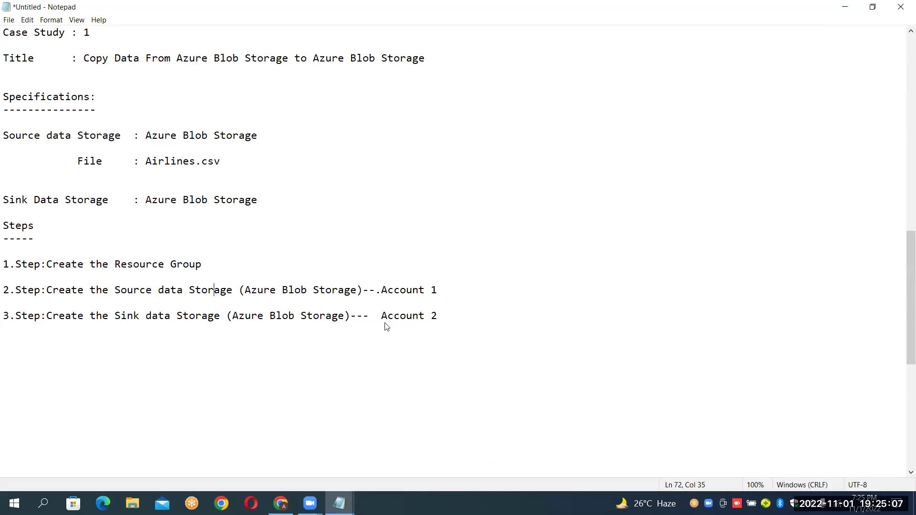
{"action": "key", "text": "alt+Tab"}
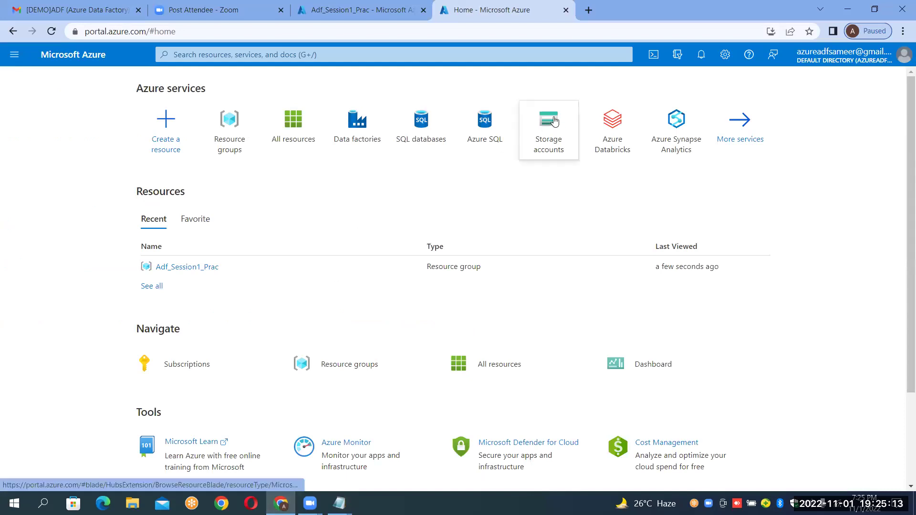
Go to the empty Storage accounts list and start a new storage account with + Create.
{"action": "mouse_move", "coordinate": [556, 121]}
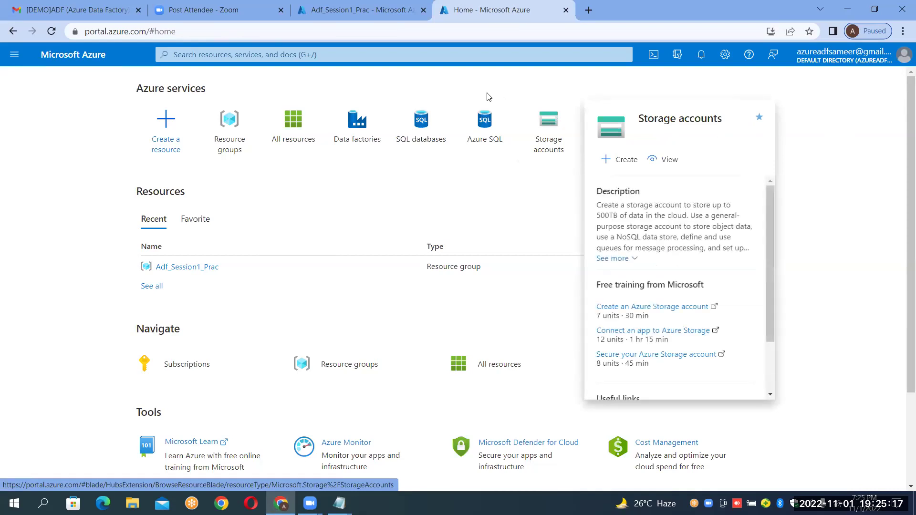
{"action": "left_click", "coordinate": [474, 53]}
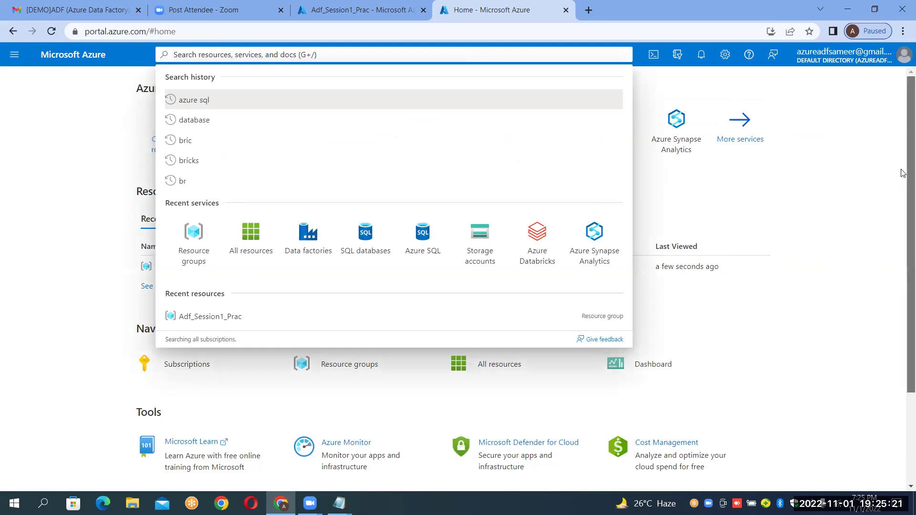
{"action": "left_click", "coordinate": [850, 178]}
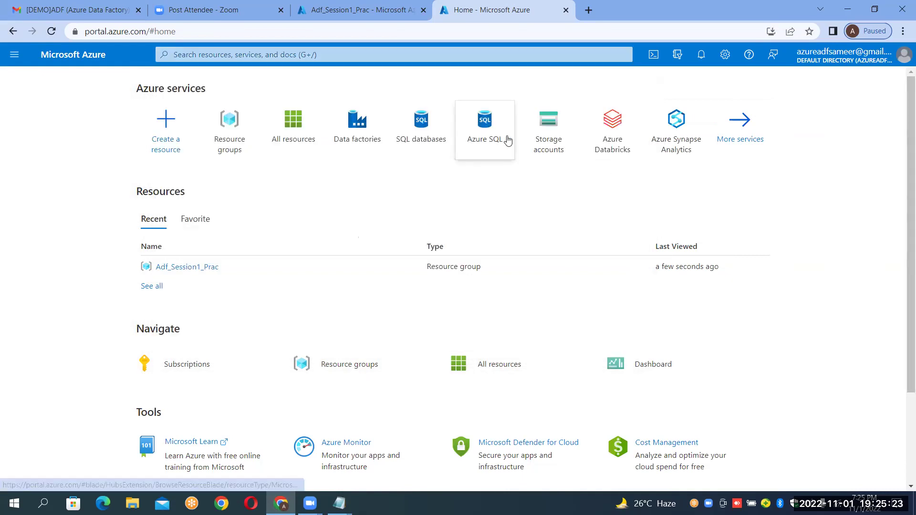
{"action": "left_click", "coordinate": [538, 145]}
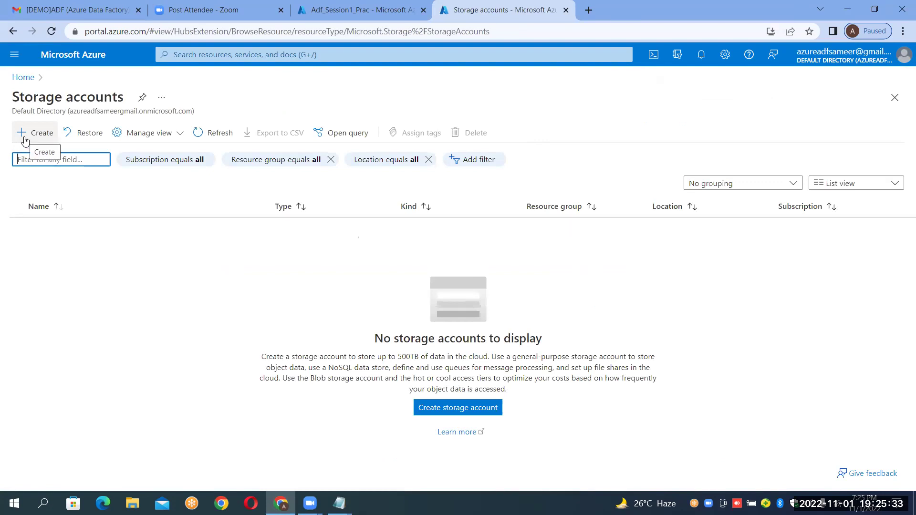
{"action": "left_click", "coordinate": [25, 140]}
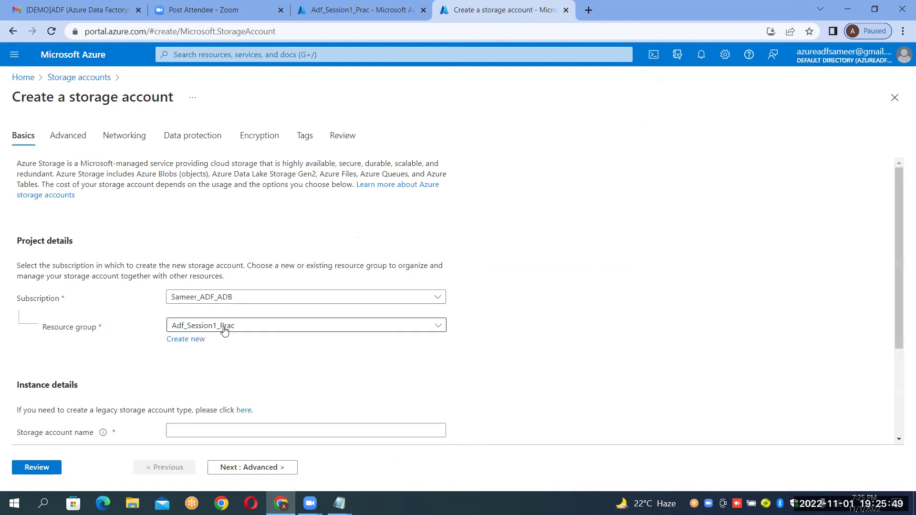
{"action": "left_click", "coordinate": [260, 327]}
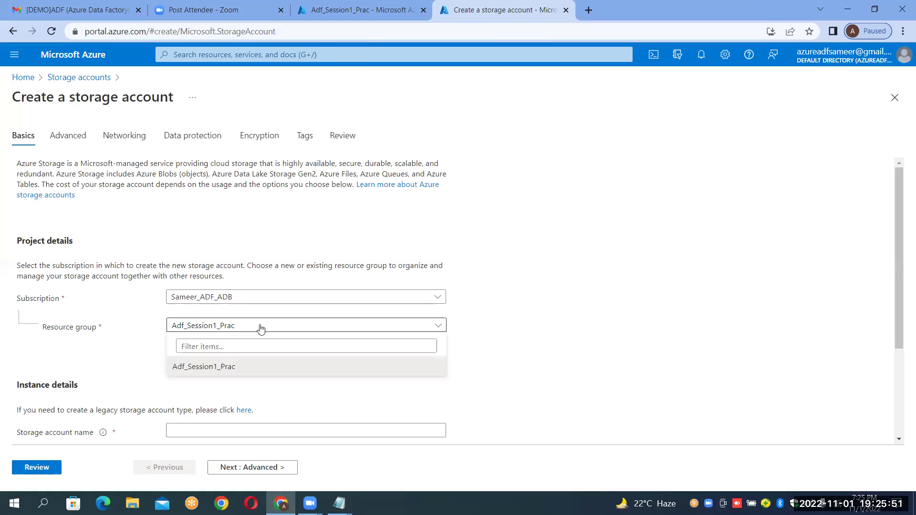
{"action": "left_click", "coordinate": [249, 346]}
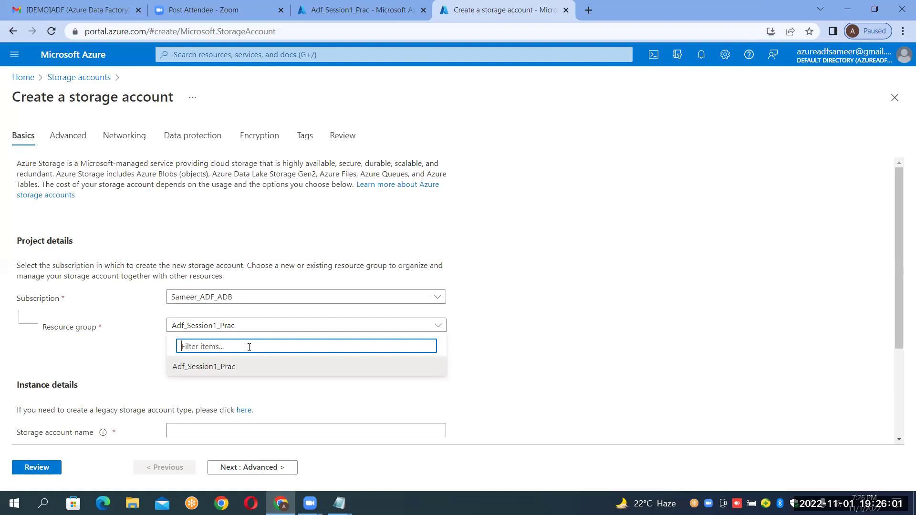
{"action": "type", "text": "MarketingRg"}
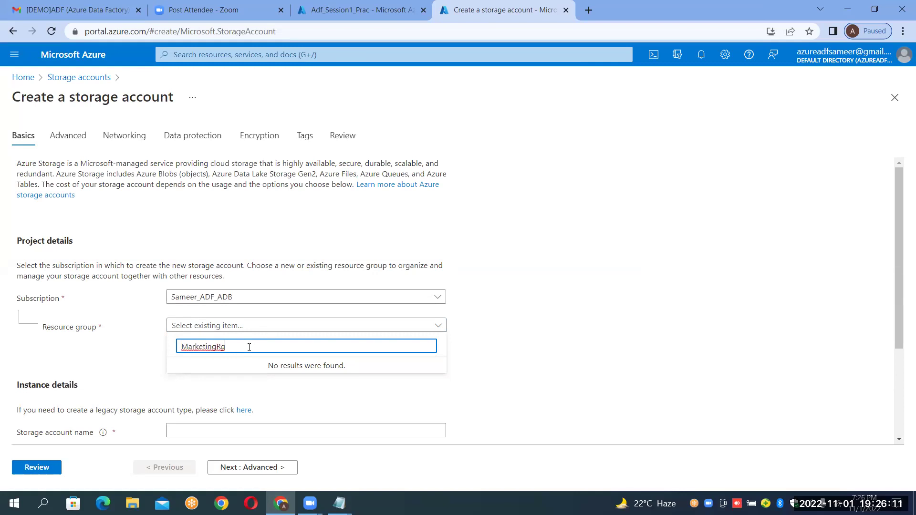
{"action": "key", "text": "BackSpace"}
{"action": "key", "text": "BackSpace"}
{"action": "key", "text": "BackSpace"}
{"action": "key", "text": "BackSpace"}
{"action": "key", "text": "BackSpace"}
{"action": "key", "text": "BackSpace"}
{"action": "key", "text": "BackSpace"}
{"action": "key", "text": "BackSpace"}
{"action": "key", "text": "BackSpace"}
{"action": "key", "text": "BackSpace"}
{"action": "key", "text": "BackSpace"}
{"action": "left_click", "coordinate": [235, 370]}
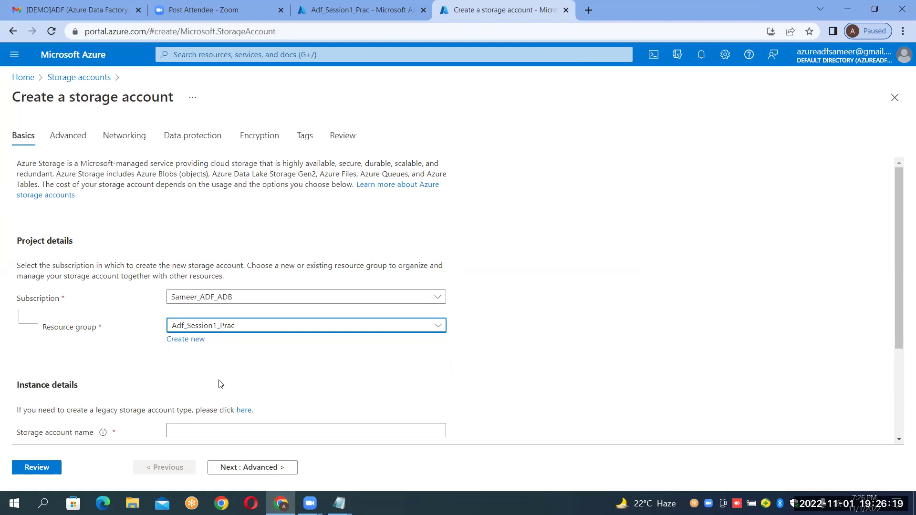
Enter sourcedurgasoftprac as the storage account name.
{"action": "left_click", "coordinate": [655, 282]}
{"action": "scroll", "coordinate": [656, 282], "scroll_direction": "down", "scroll_amount": 1}
{"action": "scroll", "coordinate": [655, 282], "scroll_direction": "down", "scroll_amount": 3}
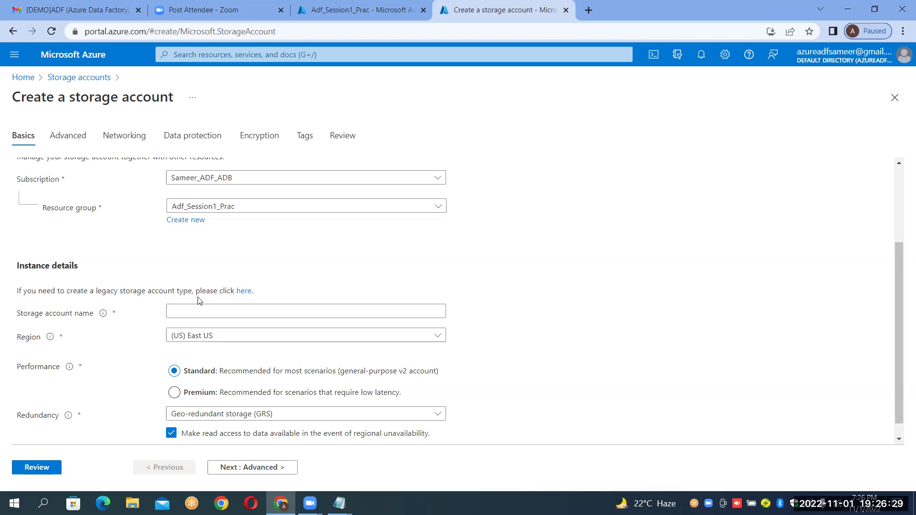
{"action": "mouse_move", "coordinate": [53, 337]}
{"action": "mouse_move", "coordinate": [104, 317]}
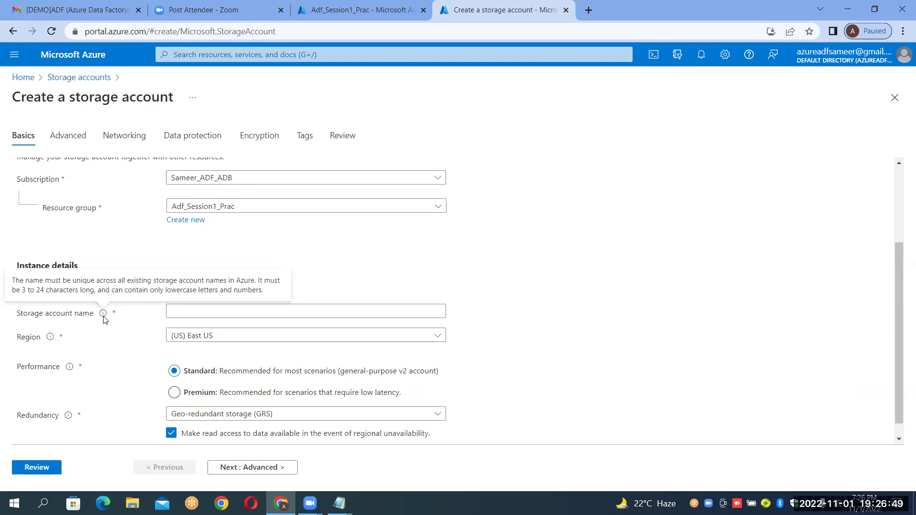
{"action": "left_click", "coordinate": [243, 314]}
{"action": "type", "text": "s"}
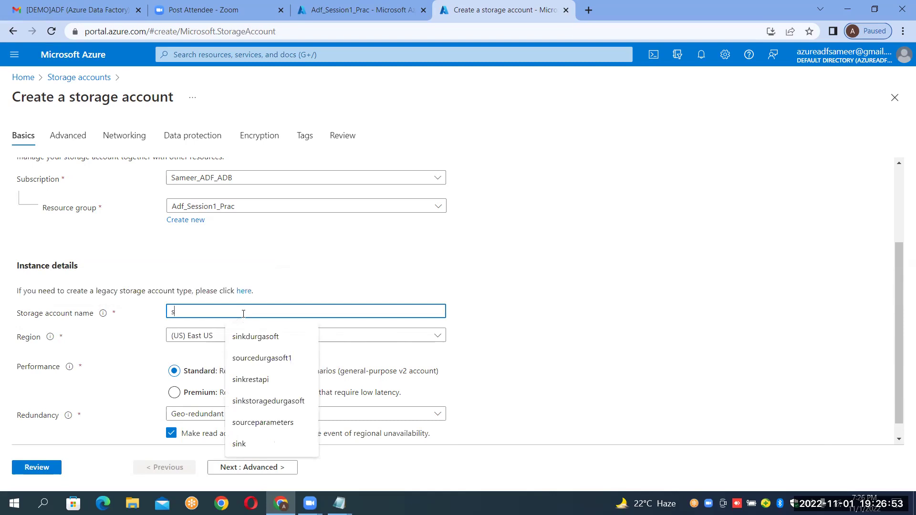
{"action": "type", "text": "ourcedurgasoft"}
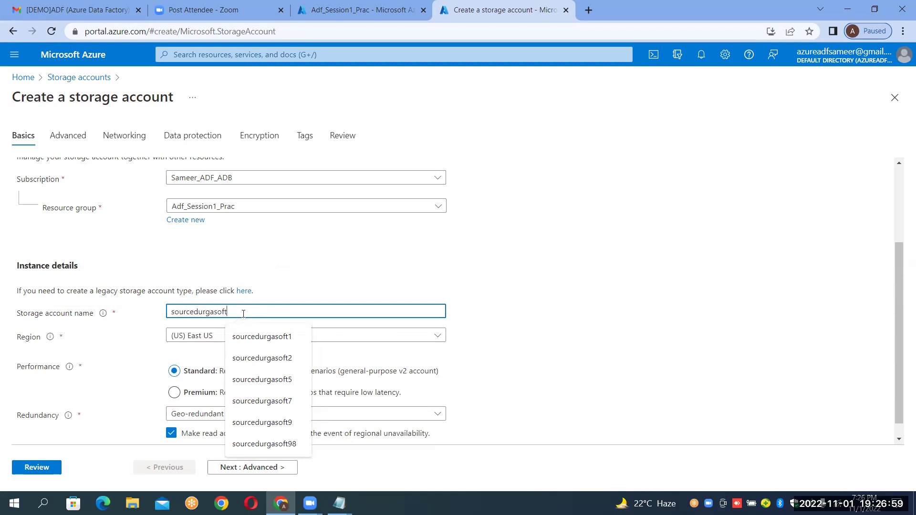
{"action": "type", "text": "prac"}
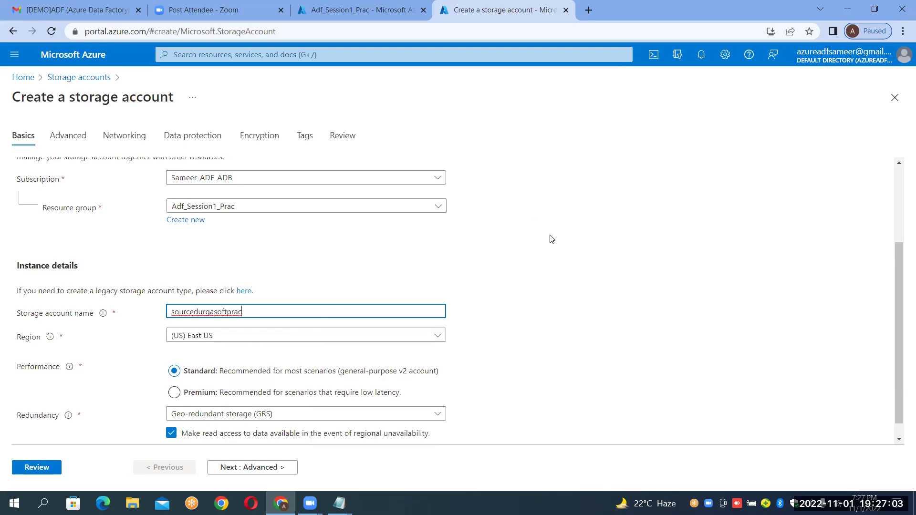
{"action": "left_click", "coordinate": [350, 324]}
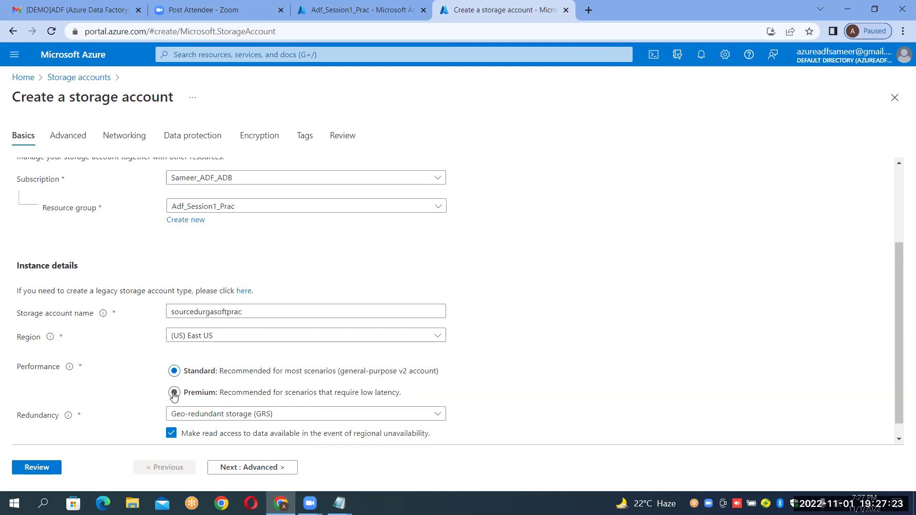
Try Premium performance, then return to Standard, leaving redundancy as GRS.
{"action": "left_click", "coordinate": [174, 394]}
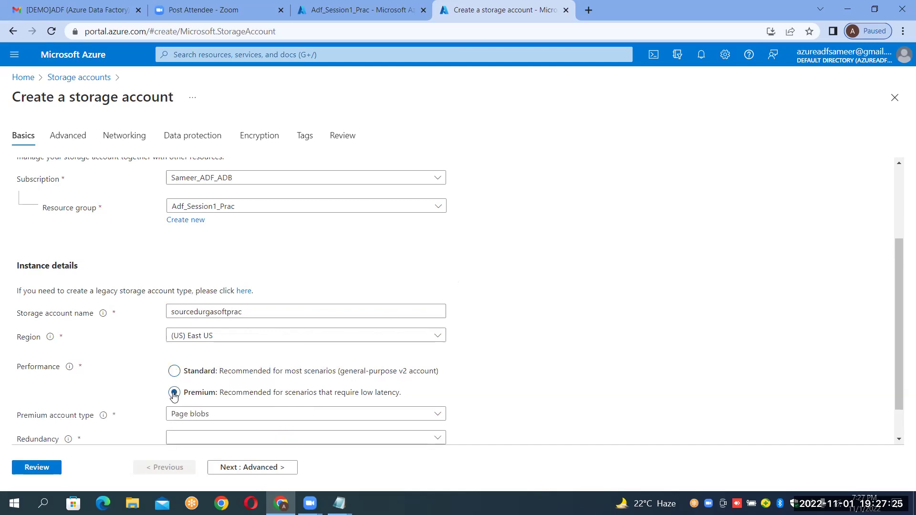
{"action": "left_click", "coordinate": [175, 371]}
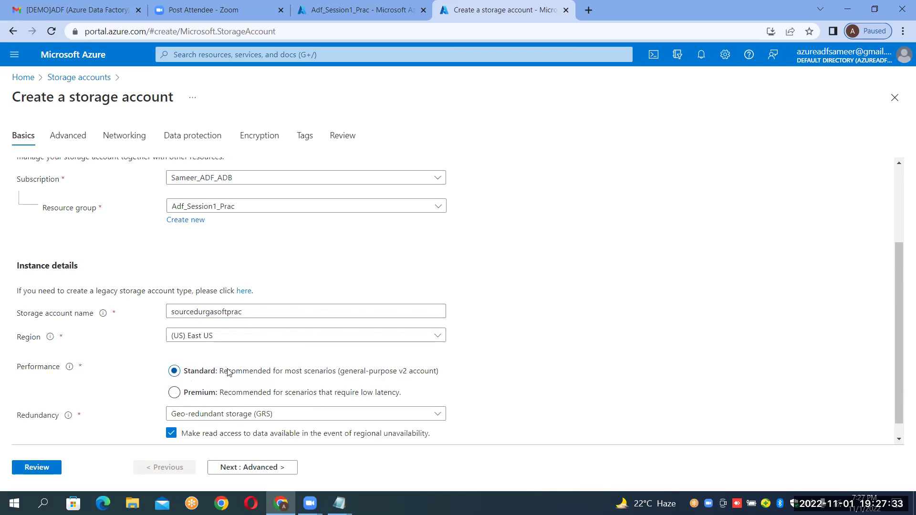
{"action": "scroll", "coordinate": [634, 236], "scroll_direction": "down", "scroll_amount": 1}
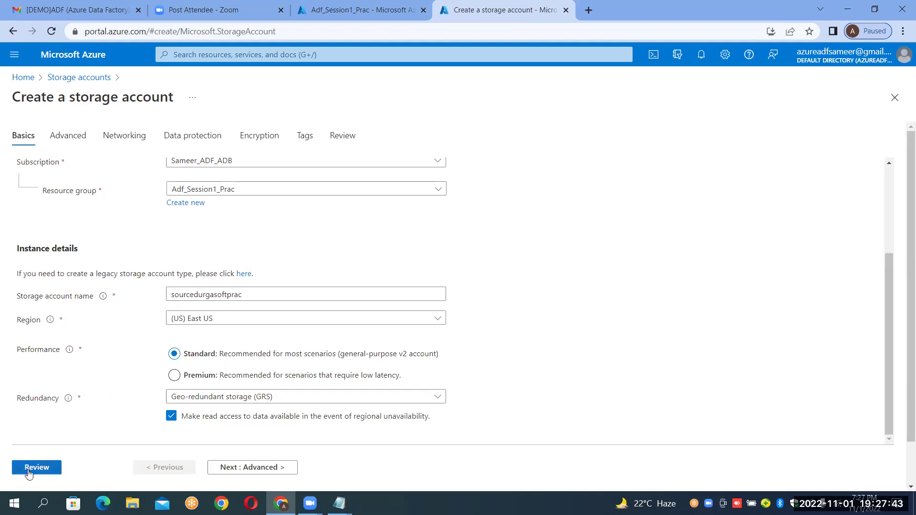
Review and create the sourcedurgasoftprac storage account, waiting for Deployment succeeded.
{"action": "left_click", "coordinate": [28, 471]}
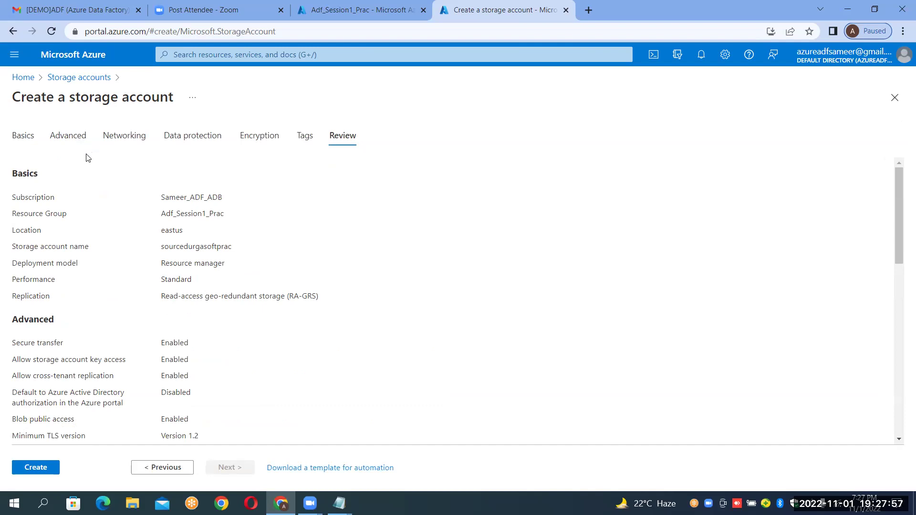
{"action": "left_click", "coordinate": [46, 469]}
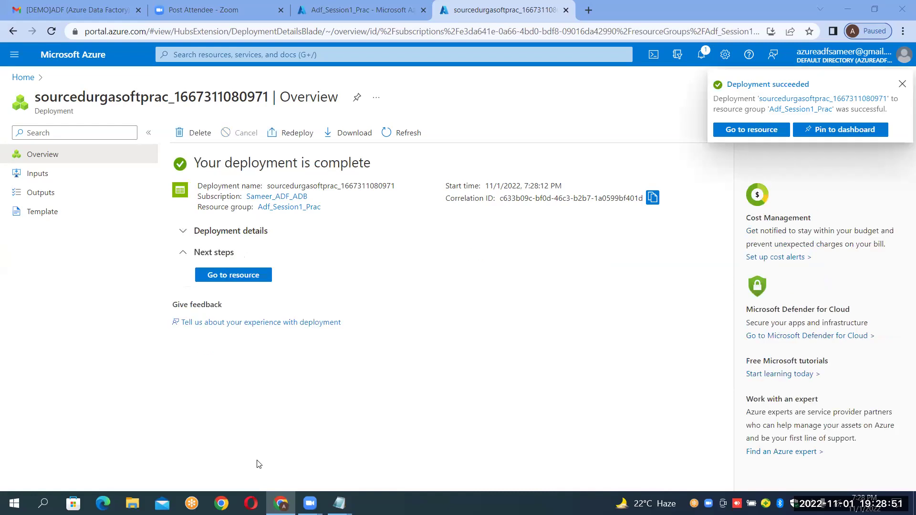
Go to the sourcedurgasoftprac storage account's overview from the deployment page.
{"action": "left_click", "coordinate": [222, 279]}
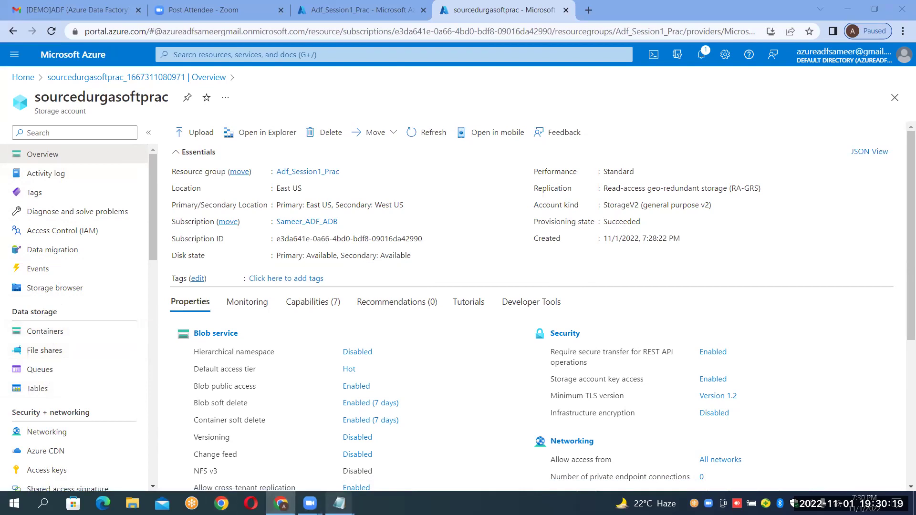
Under the Step 2 line in Notepad, add sub-items |-->Containers--Root Folder and |-->File Shares.
{"action": "mouse_move", "coordinate": [339, 503]}
{"action": "left_click", "coordinate": [397, 438]}
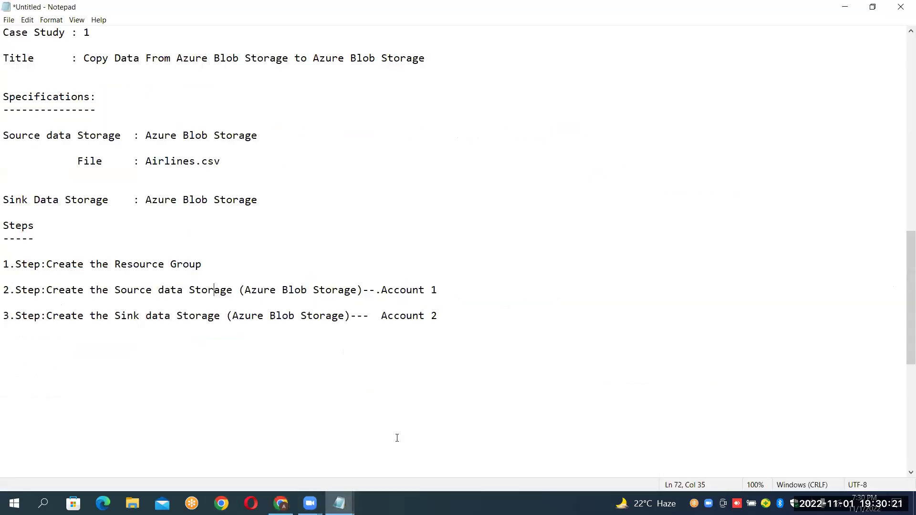
{"action": "left_click", "coordinate": [443, 290]}
{"action": "key", "text": "Return"}
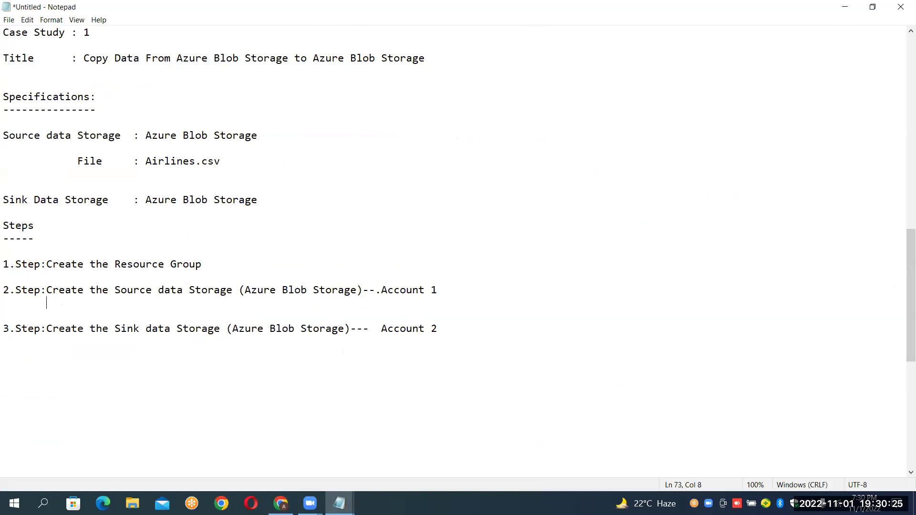
{"action": "type", "text": "|-->Co"}
{"action": "type", "text": "ntainers--Root F"}
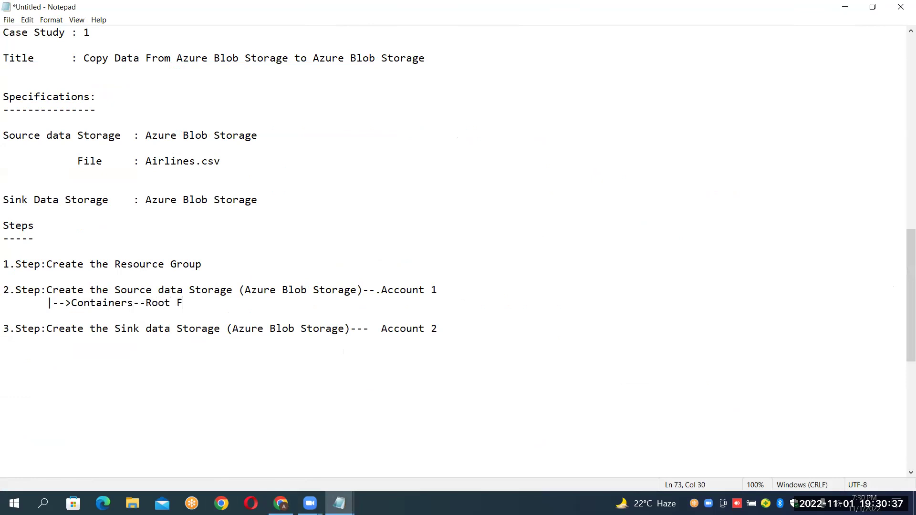
{"action": "type", "text": "older"}
{"action": "key", "text": "Return"}
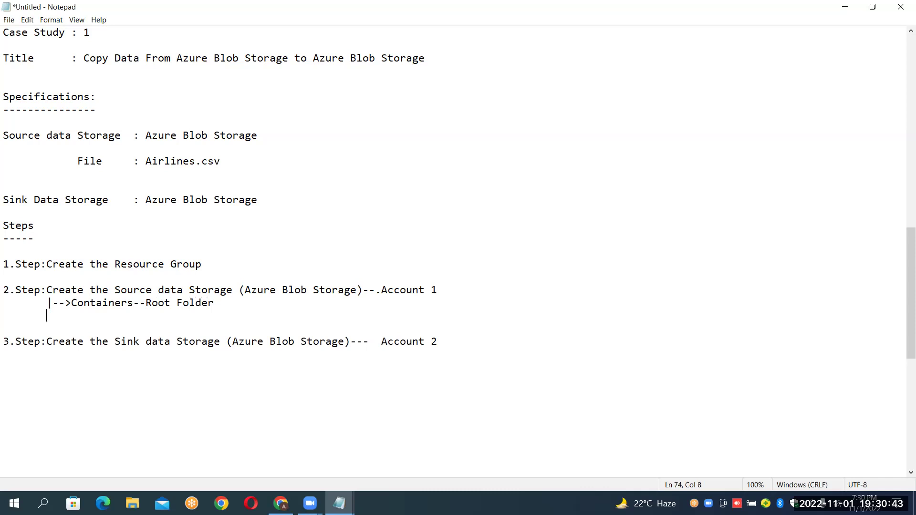
{"action": "type", "text": "|-->File Shares"}
Add |-->Ques and |-->Tables sub-items, fixing the arrow prefix before Tables.
{"action": "key", "text": "Return"}
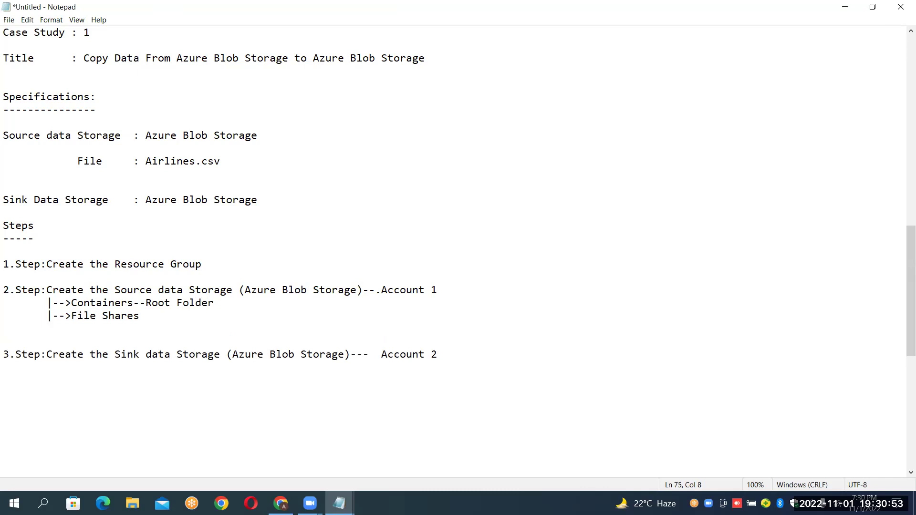
{"action": "type", "text": "|-->Ques"}
{"action": "key", "text": "Return"}
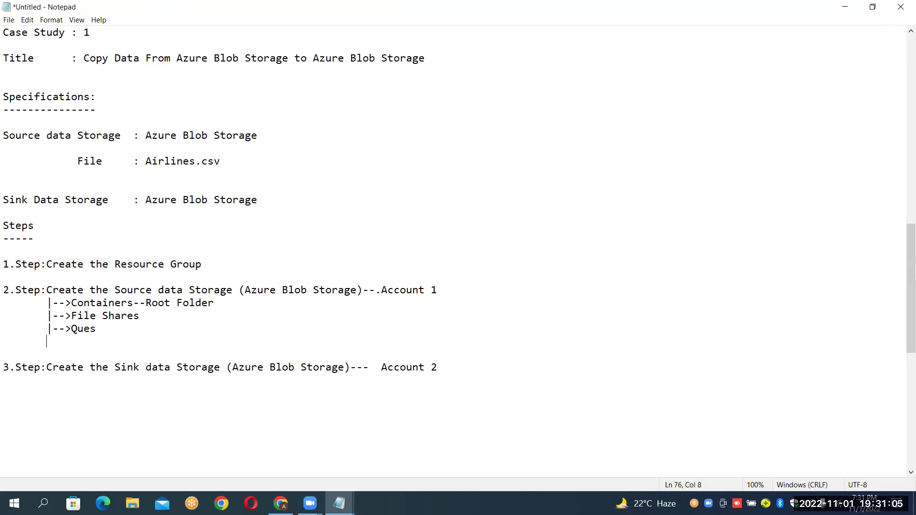
{"action": "type", "text": "|Tables"}
{"action": "left_click", "coordinate": [65, 341]}
{"action": "type", "text": "-->"}
{"action": "key", "text": "BackSpace"}
{"action": "type", "text": ">"}
{"action": "left_click_drag", "start_coordinate": [70, 304], "coordinate": [142, 302]}
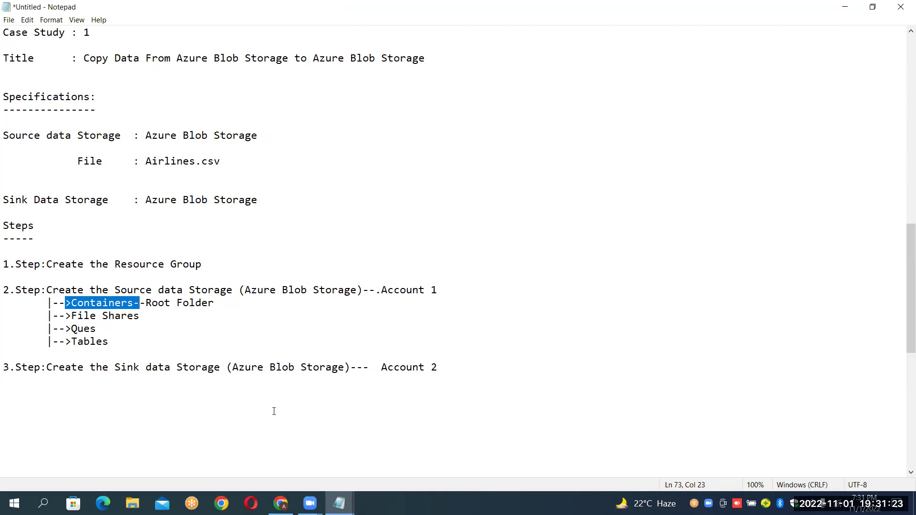
Back in the portal, open sourcedurgasoftprac's Containers list and start a new container.
{"action": "key", "text": "alt+Tab"}
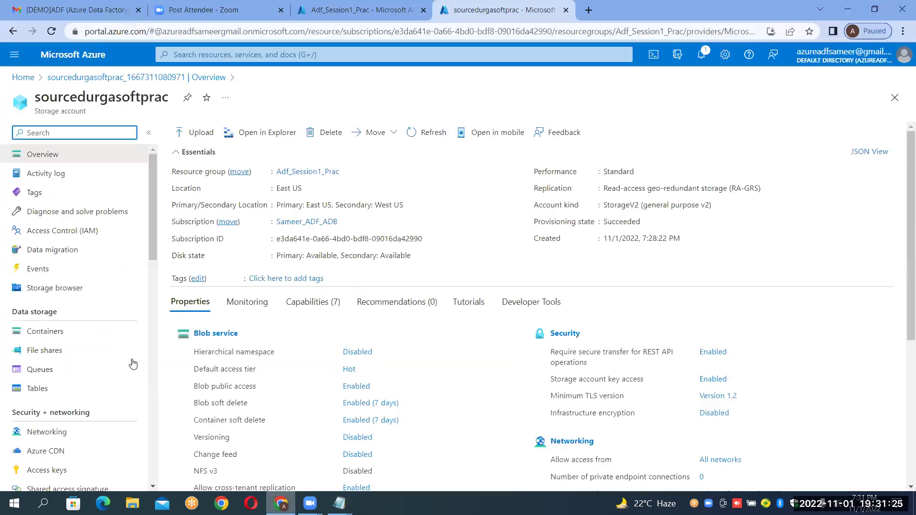
{"action": "left_click", "coordinate": [78, 343]}
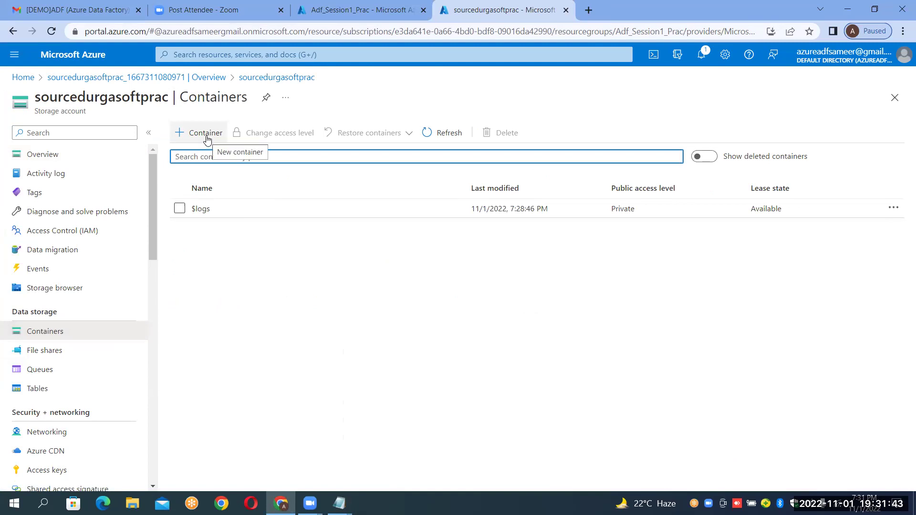
{"action": "left_click", "coordinate": [205, 133]}
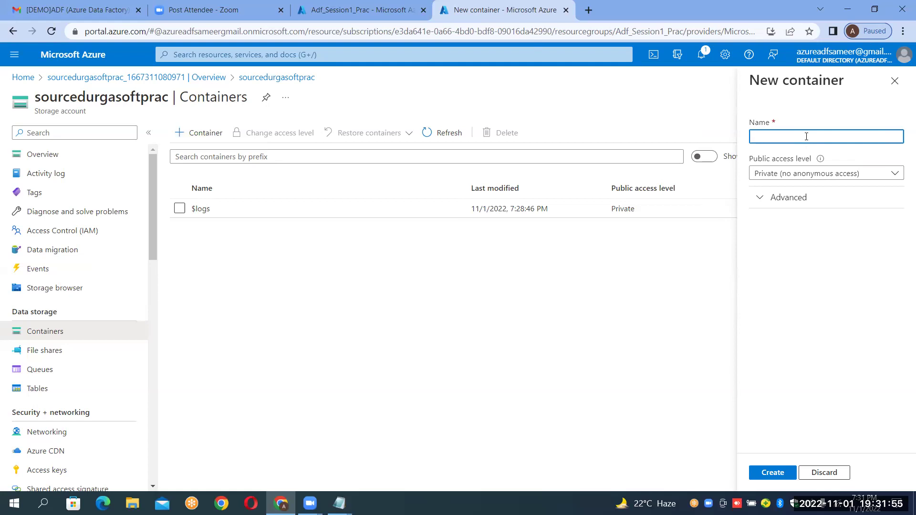
Name the container inputcontainer, correcting the misspelling, keep Private access and create it.
{"action": "mouse_move", "coordinate": [819, 160]}
{"action": "type", "text": "I"}
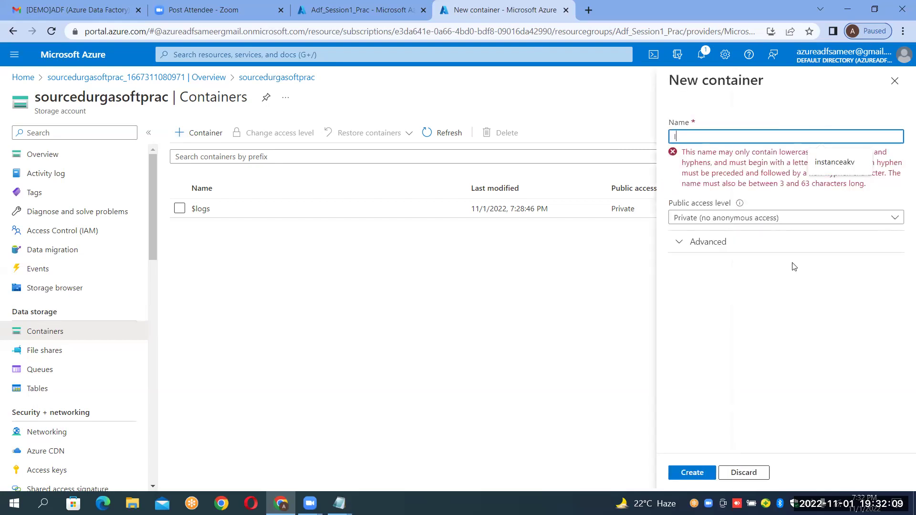
{"action": "left_click", "coordinate": [807, 311]}
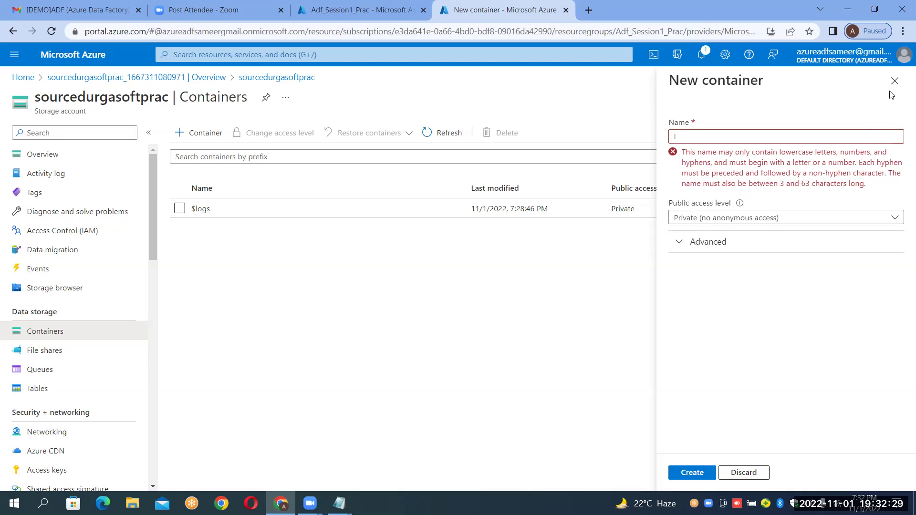
{"action": "left_click", "coordinate": [761, 135]}
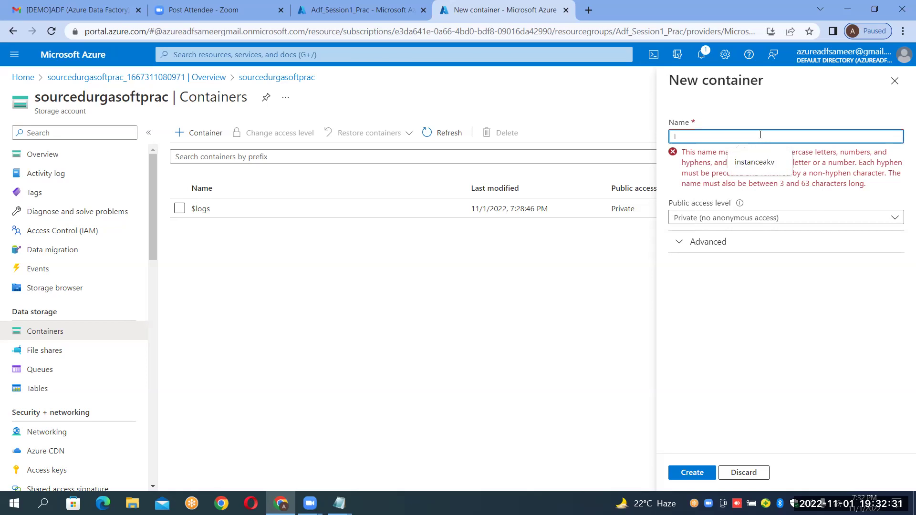
{"action": "type", "text": "inputcontinaer"}
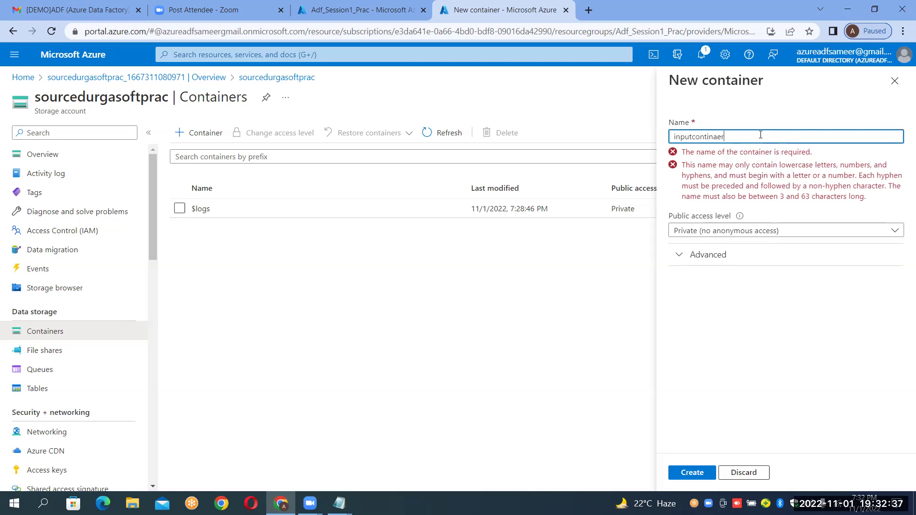
{"action": "key", "text": "BackSpace"}
{"action": "key", "text": "BackSpace"}
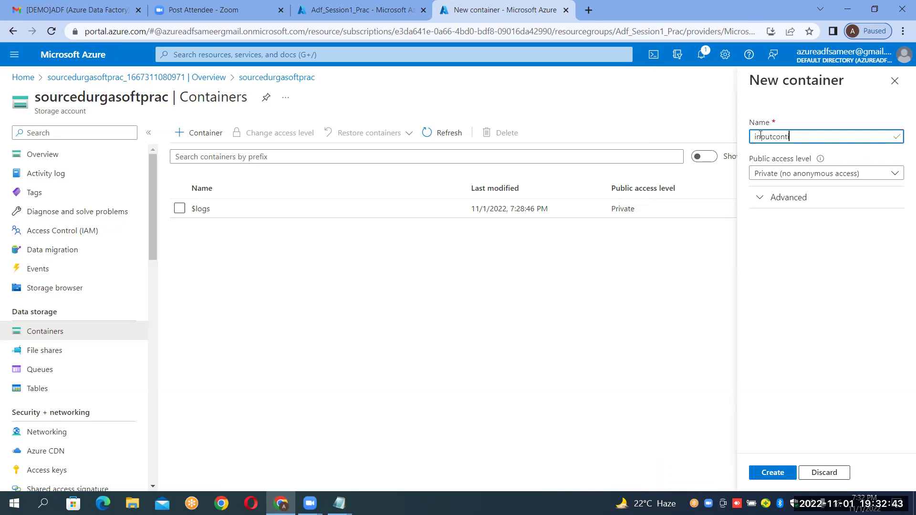
{"action": "key", "text": "BackSpace"}
{"action": "type", "text": "ainer"}
{"action": "left_click", "coordinate": [772, 472]}
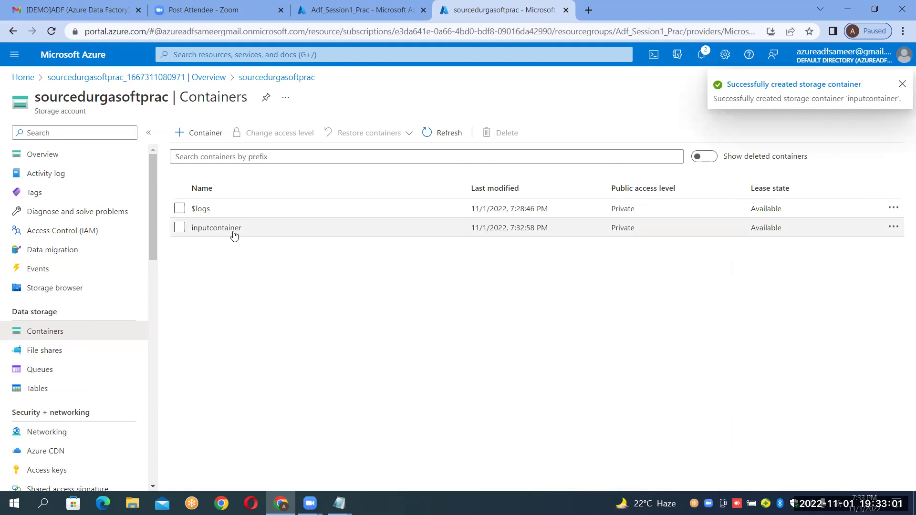
Upload airlines.csv from the computer into inputcontainer, then close the notification and upload panel.
{"action": "left_click", "coordinate": [216, 228]}
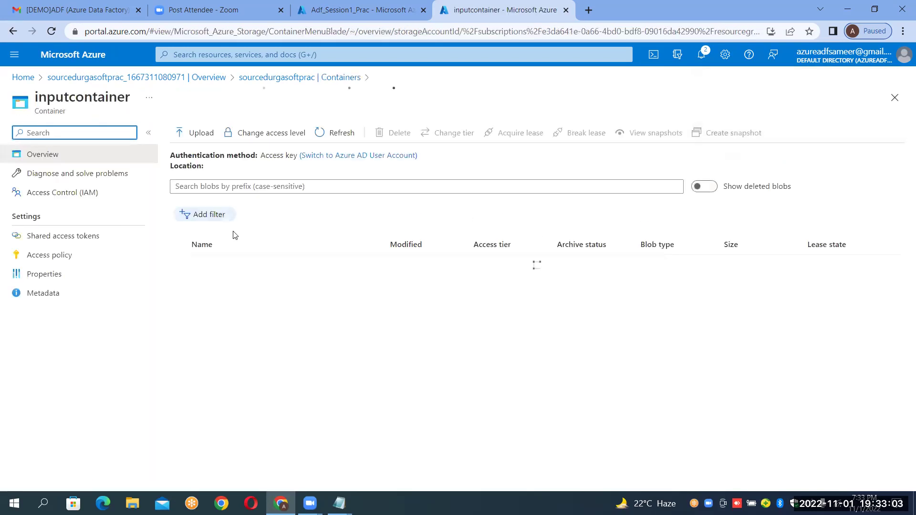
{"action": "left_click", "coordinate": [299, 345]}
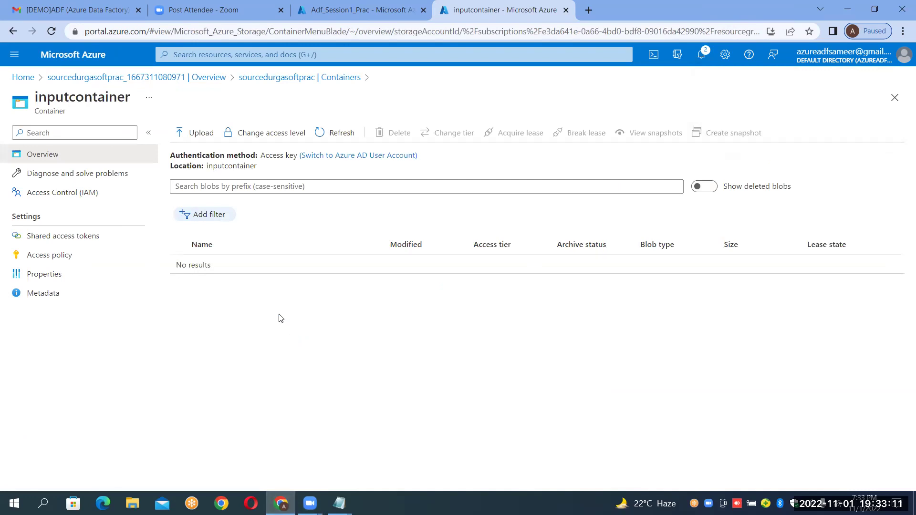
{"action": "left_click", "coordinate": [207, 143]}
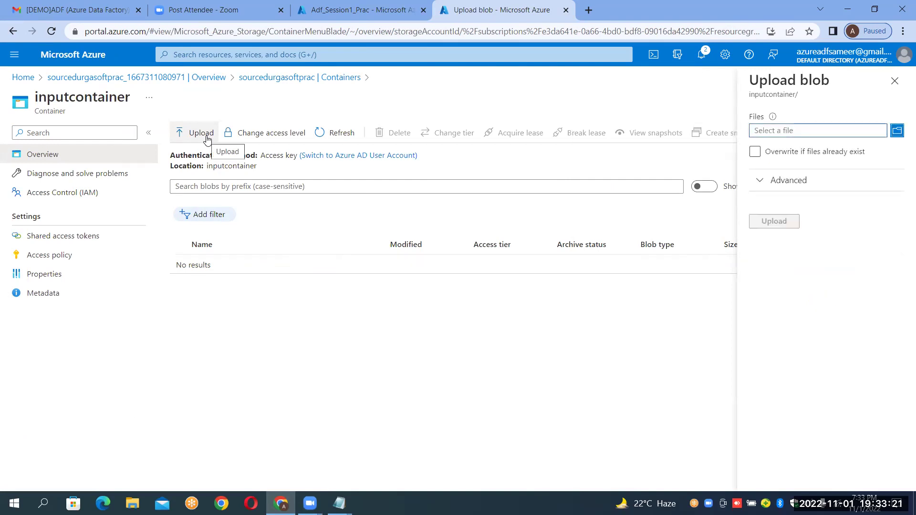
{"action": "left_click", "coordinate": [899, 136]}
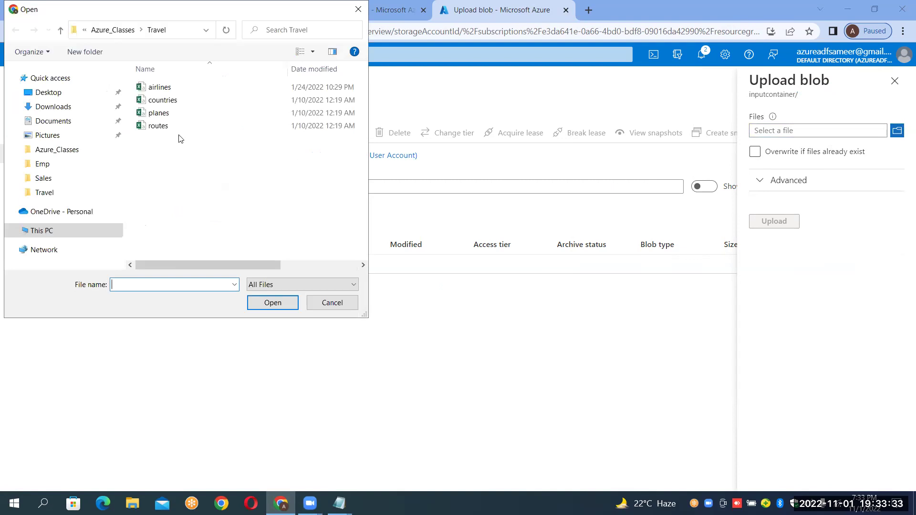
{"action": "double_click", "coordinate": [164, 89]}
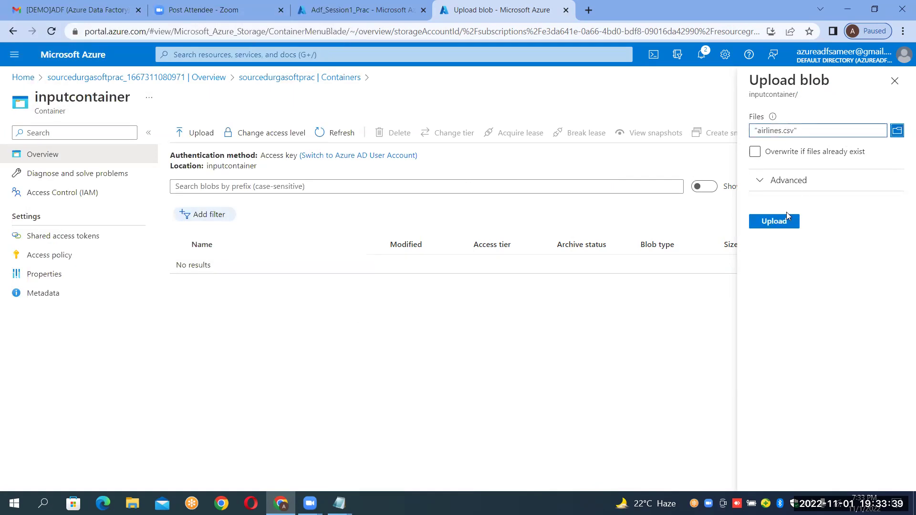
{"action": "left_click", "coordinate": [785, 222]}
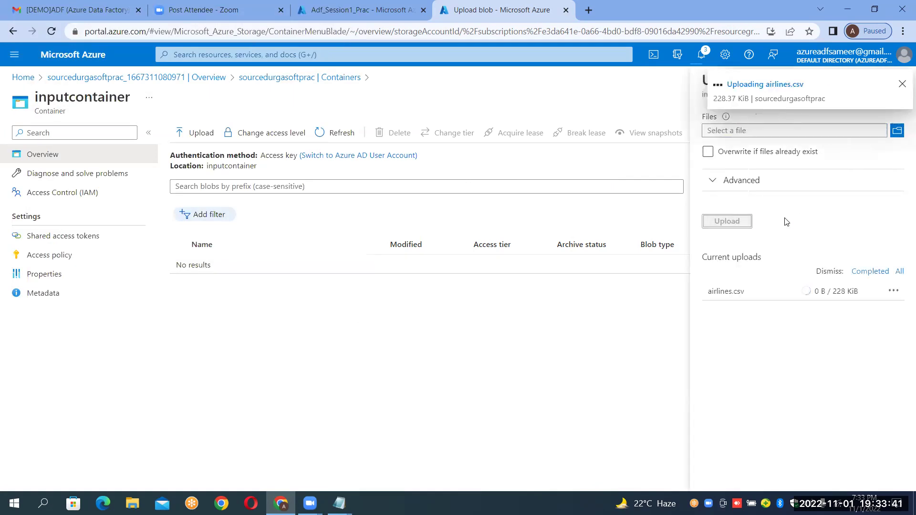
{"action": "left_click", "coordinate": [902, 86]}
{"action": "left_click", "coordinate": [899, 82]}
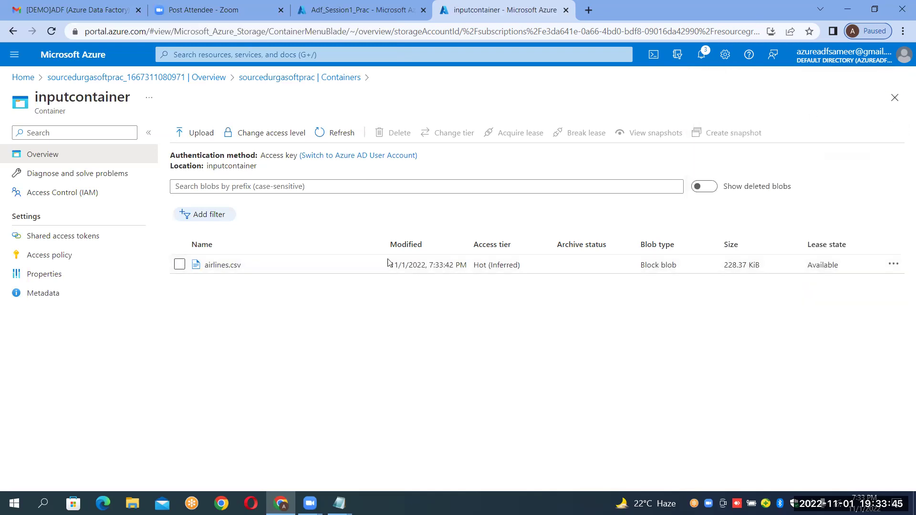
{"action": "left_click", "coordinate": [244, 272]}
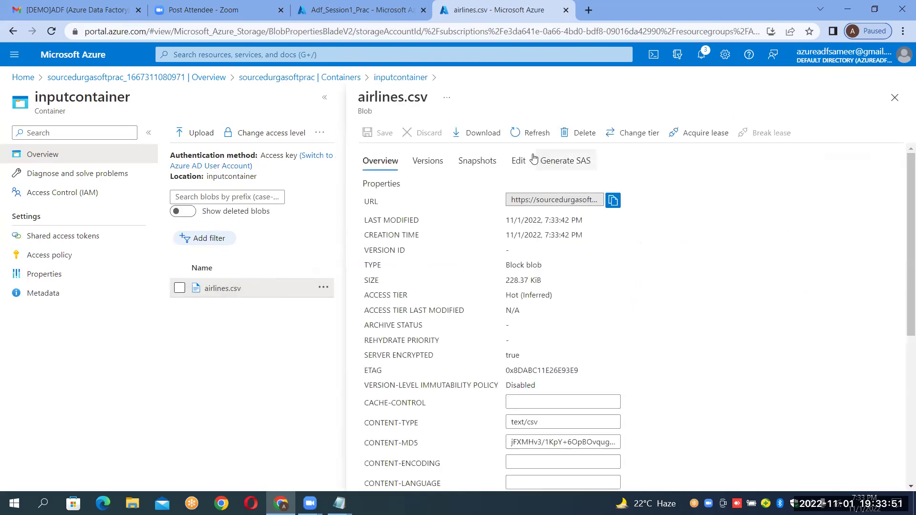
{"action": "left_click", "coordinate": [519, 161]}
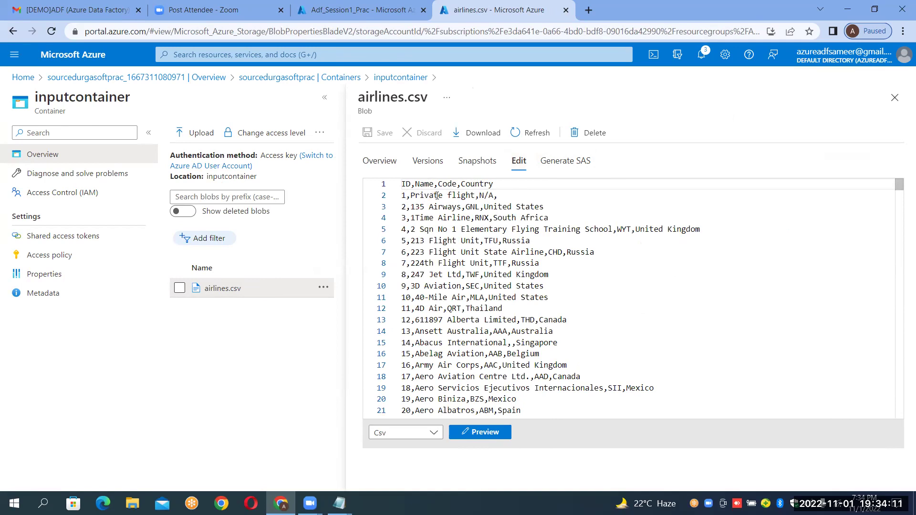
{"action": "left_click", "coordinate": [447, 183]}
{"action": "left_click", "coordinate": [407, 208]}
{"action": "double_click", "coordinate": [406, 209]}
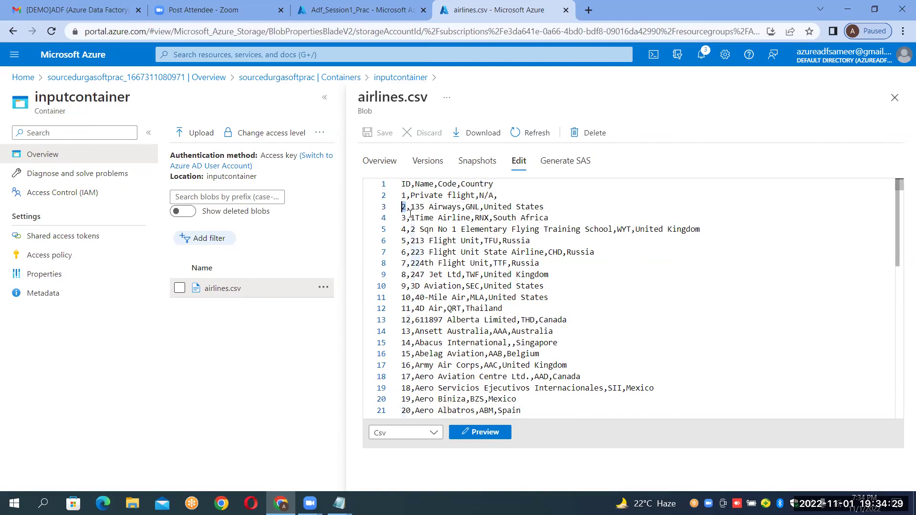
{"action": "left_click", "coordinate": [466, 207]}
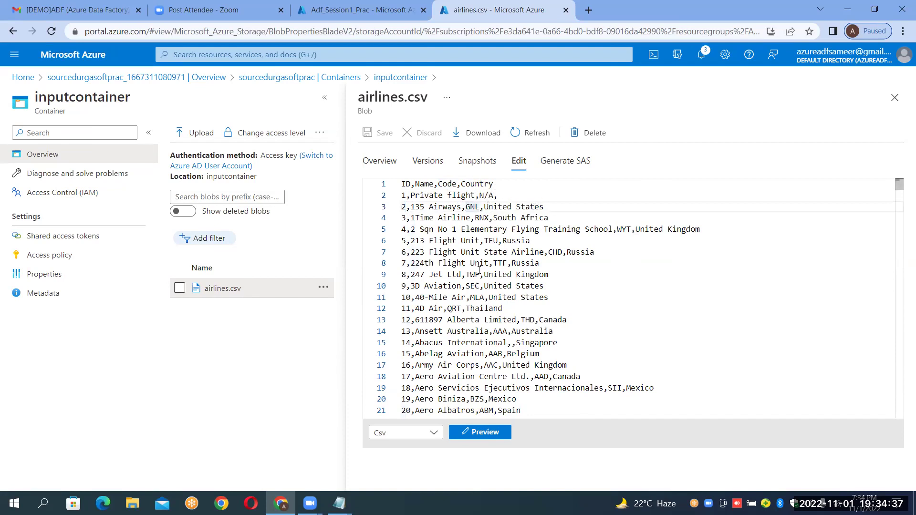
{"action": "left_click", "coordinate": [899, 103]}
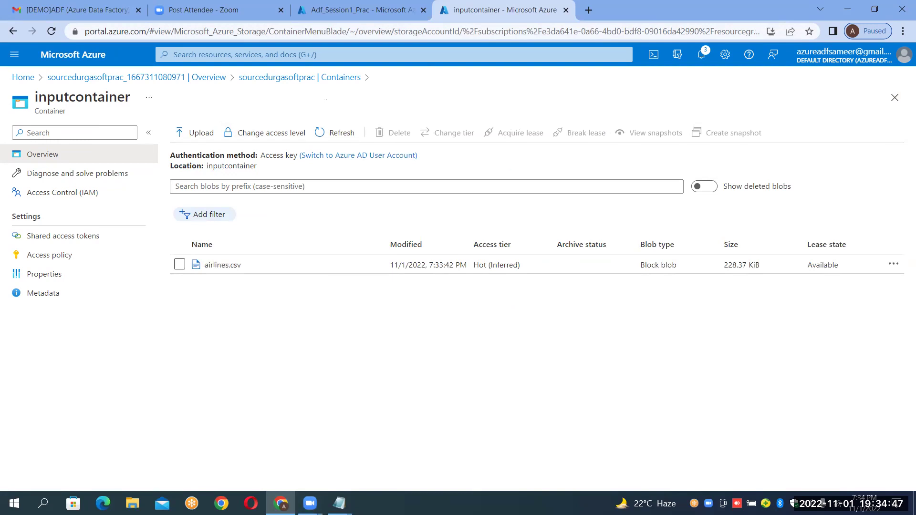
{"action": "key", "text": "alt+Tab"}
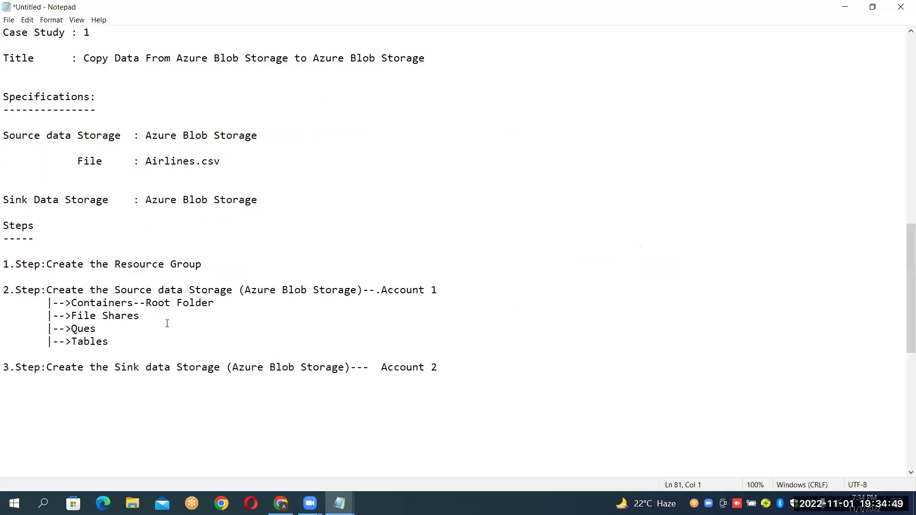
{"action": "left_click", "coordinate": [4, 367]}
{"action": "key", "text": "shift+Down"}
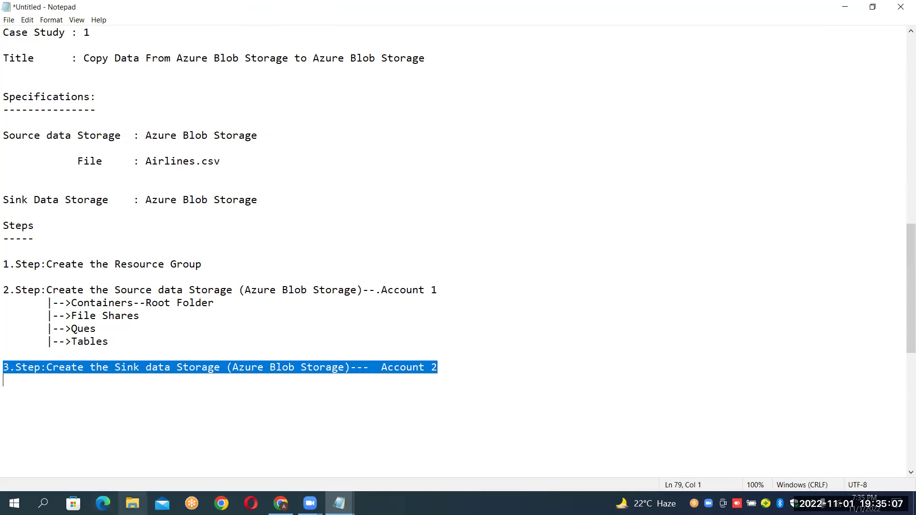
{"action": "key", "text": "alt+Tab"}
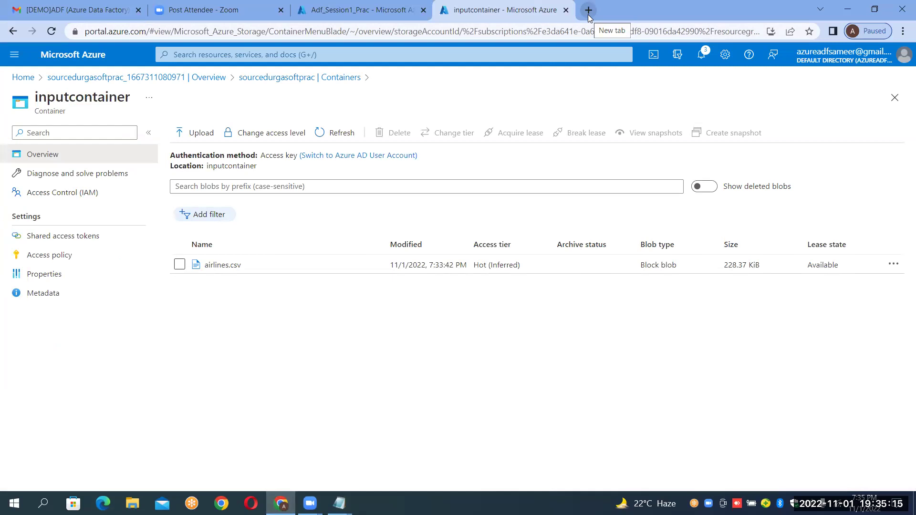
In a new browser tab, go to the Azure portal home and open Storage accounts, after checking the case-study notes.
{"action": "left_click", "coordinate": [588, 10]}
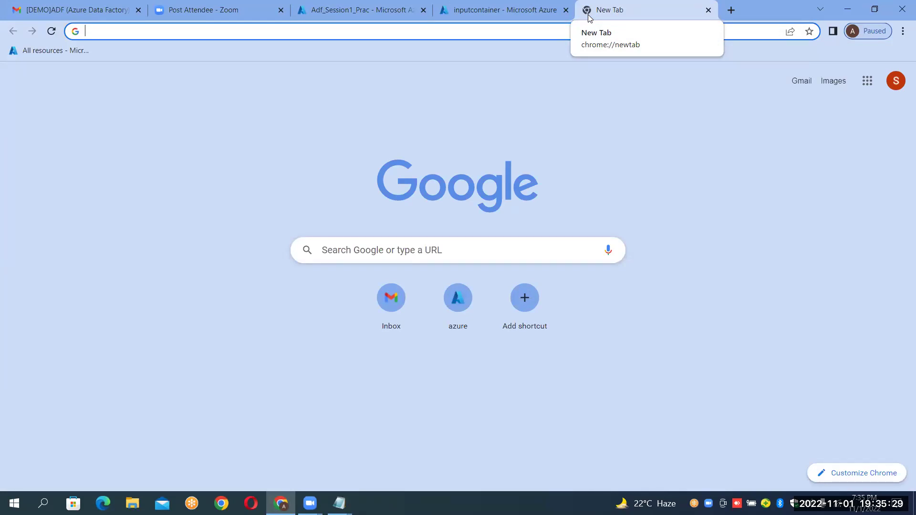
{"action": "left_click", "coordinate": [449, 317]}
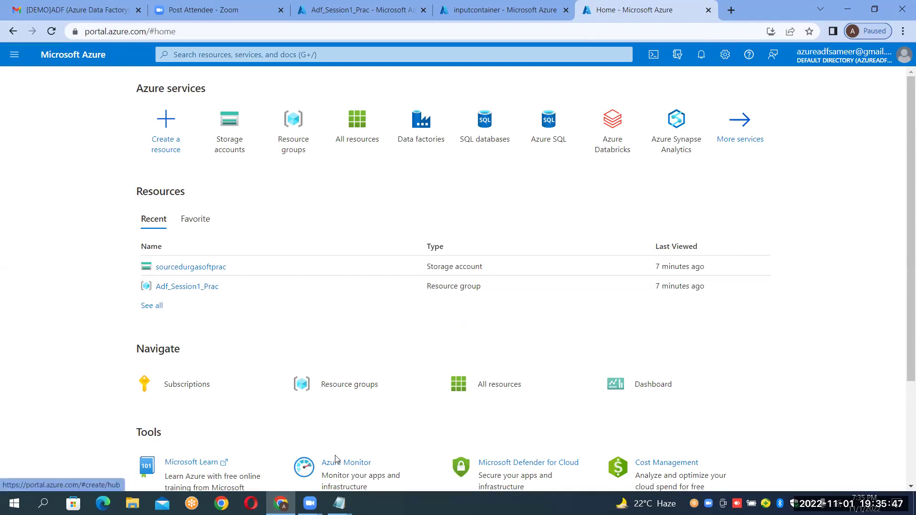
{"action": "key", "text": "alt+Tab"}
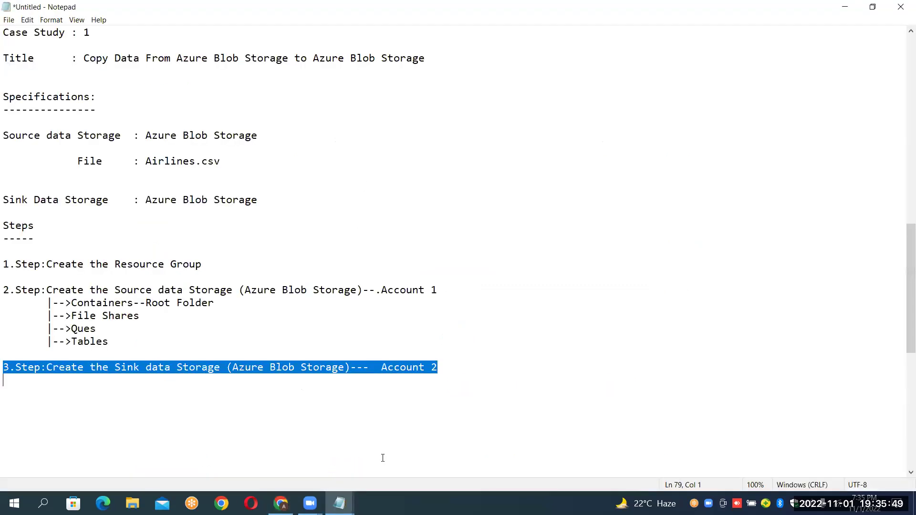
{"action": "left_click", "coordinate": [286, 370]}
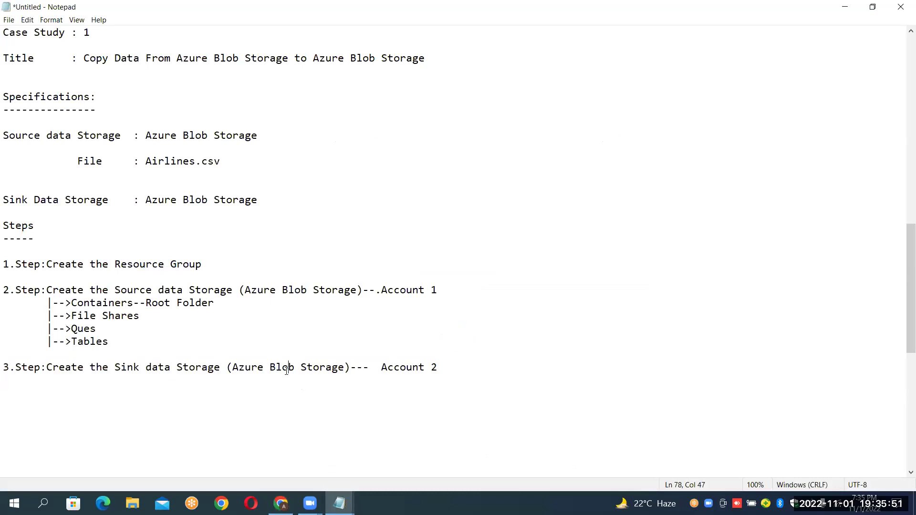
{"action": "left_click", "coordinate": [238, 370]}
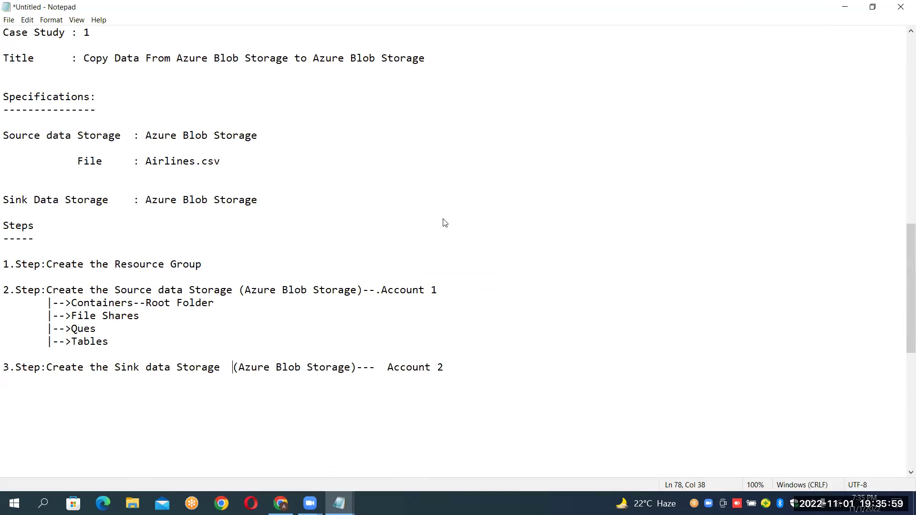
{"action": "key", "text": "alt+Tab"}
{"action": "left_click", "coordinate": [231, 137]}
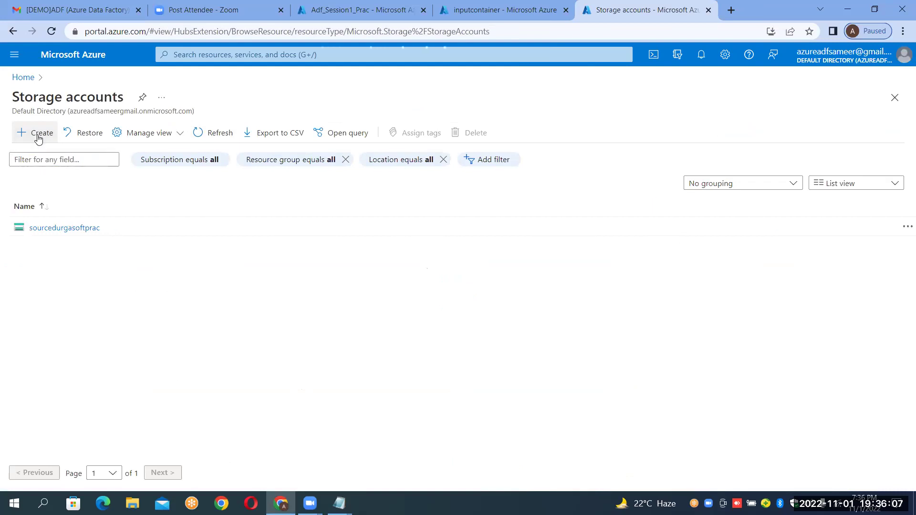
Start a new storage account in resource group Adf_Session1_Prac.
{"action": "left_click", "coordinate": [38, 137]}
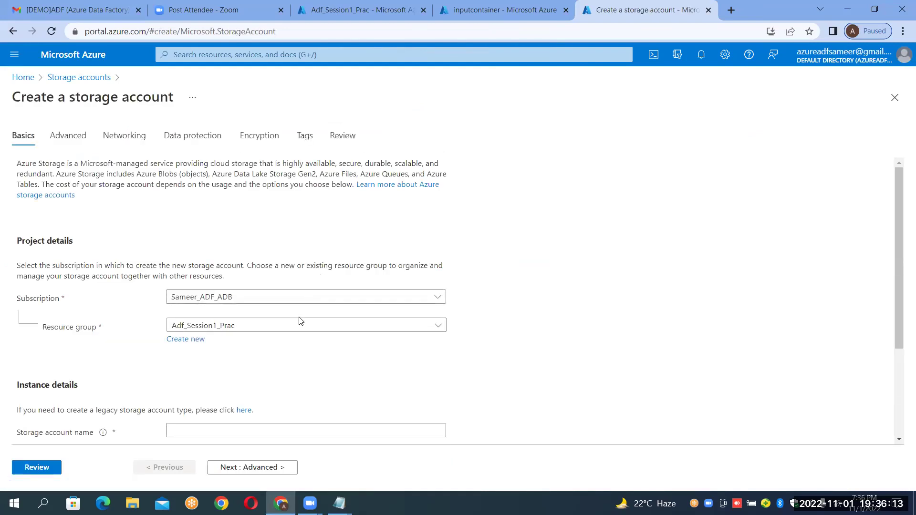
{"action": "double_click", "coordinate": [227, 324]}
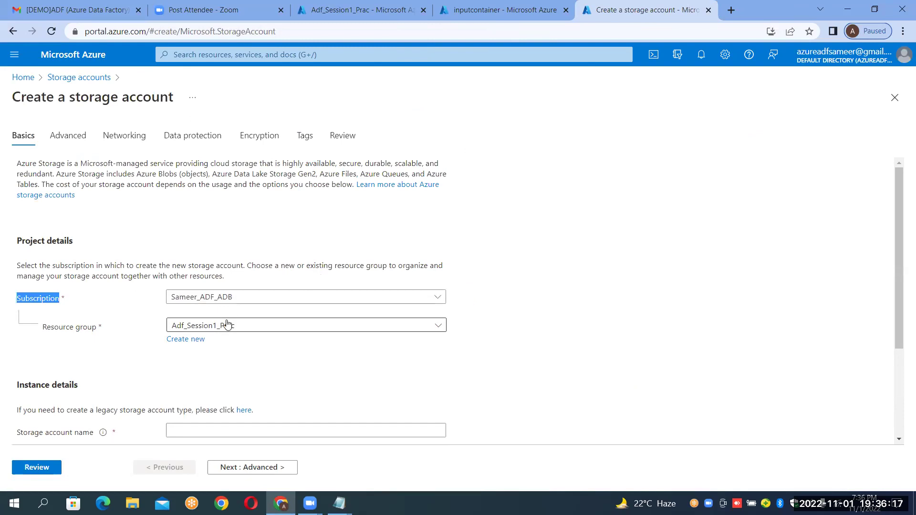
{"action": "left_click", "coordinate": [204, 329]}
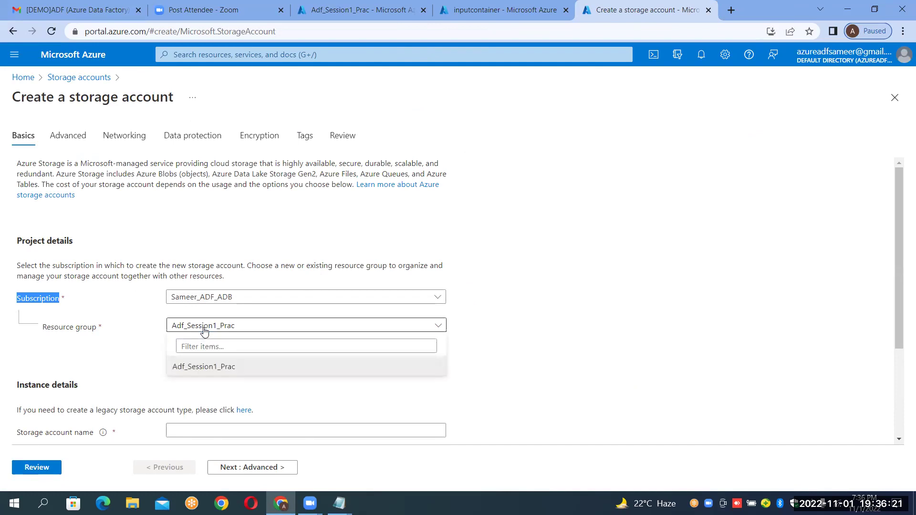
{"action": "left_click", "coordinate": [204, 329]}
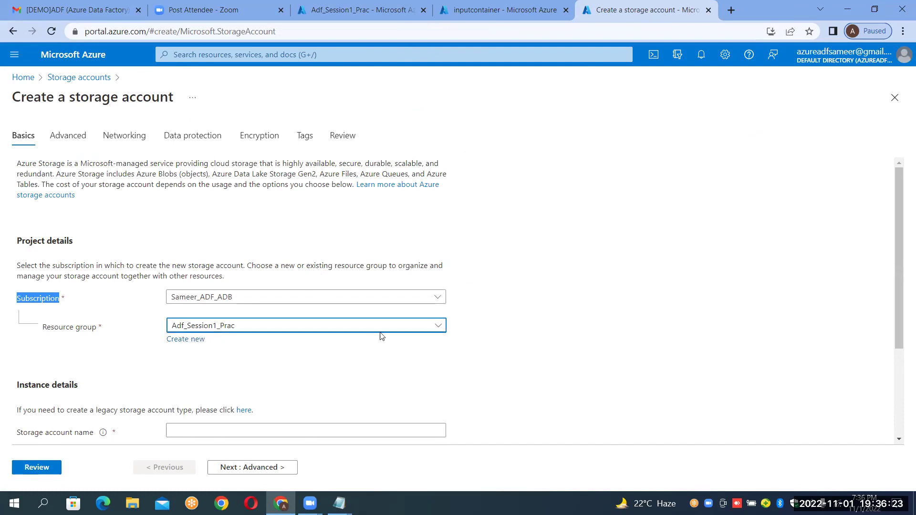
{"action": "left_click", "coordinate": [613, 284]}
Name the account sinkdurgasoftprac and run validation to reach the review summary.
{"action": "scroll", "coordinate": [613, 282], "scroll_direction": "down", "scroll_amount": 3}
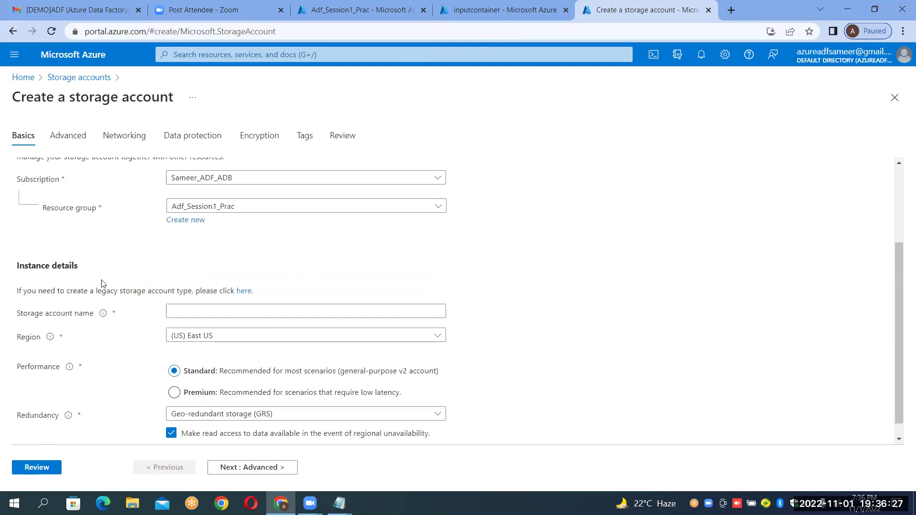
{"action": "left_click", "coordinate": [205, 311]}
{"action": "left_click", "coordinate": [205, 311]}
{"action": "type", "text": "sinkdurgasoft"}
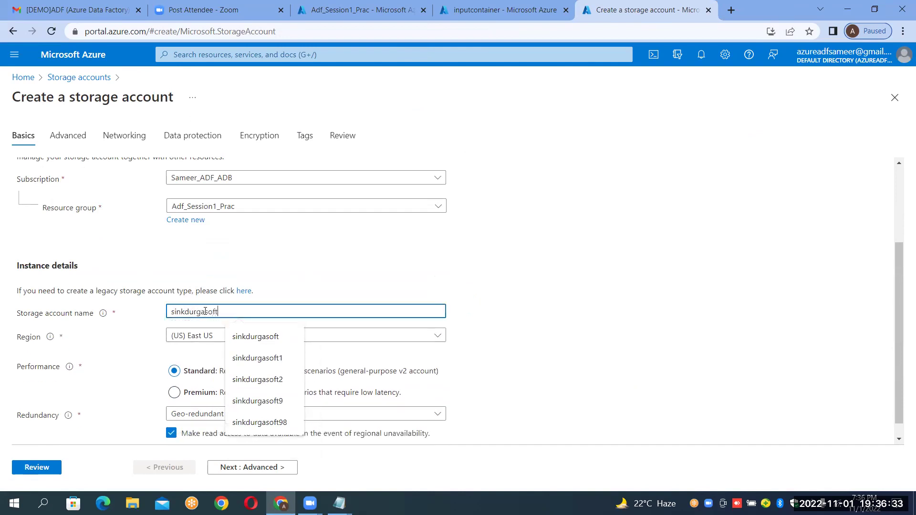
{"action": "type", "text": "prac"}
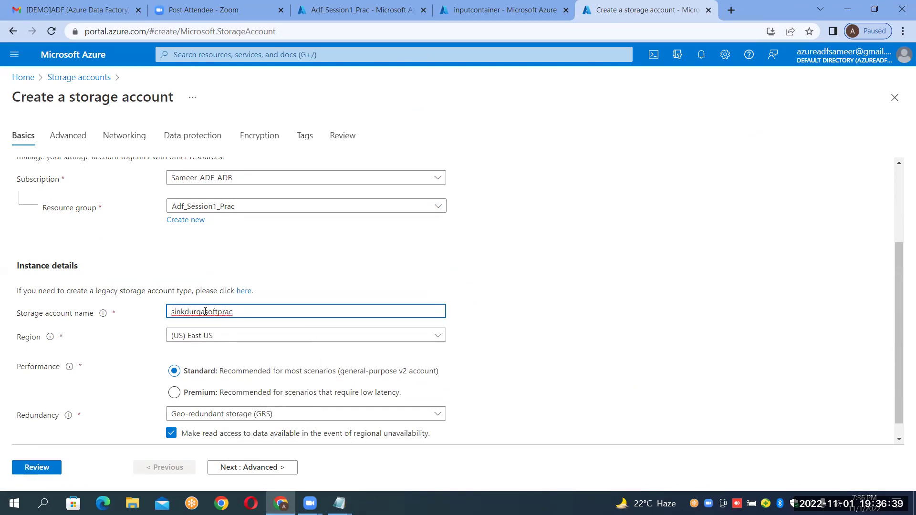
{"action": "left_click", "coordinate": [604, 310]}
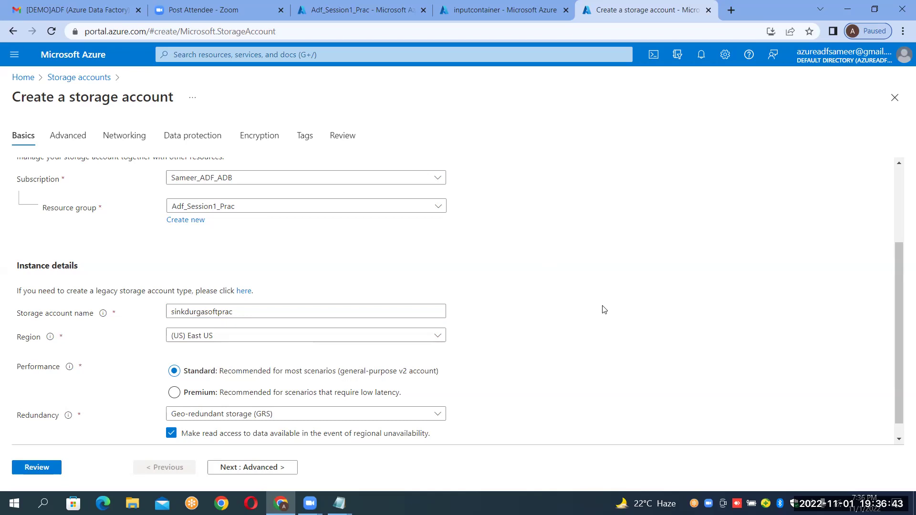
{"action": "left_click", "coordinate": [31, 464]}
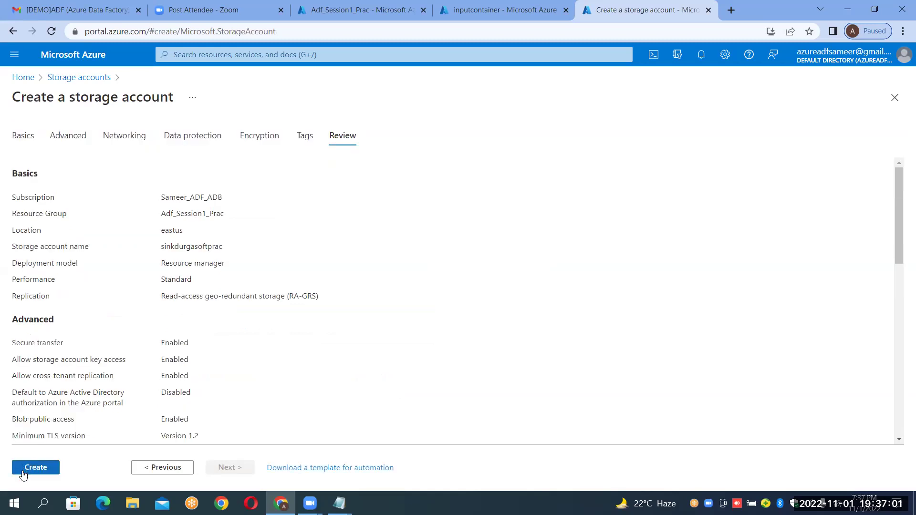
Deploy the sinkdurgasoftprac storage account and go to the new resource.
{"action": "left_click", "coordinate": [22, 472]}
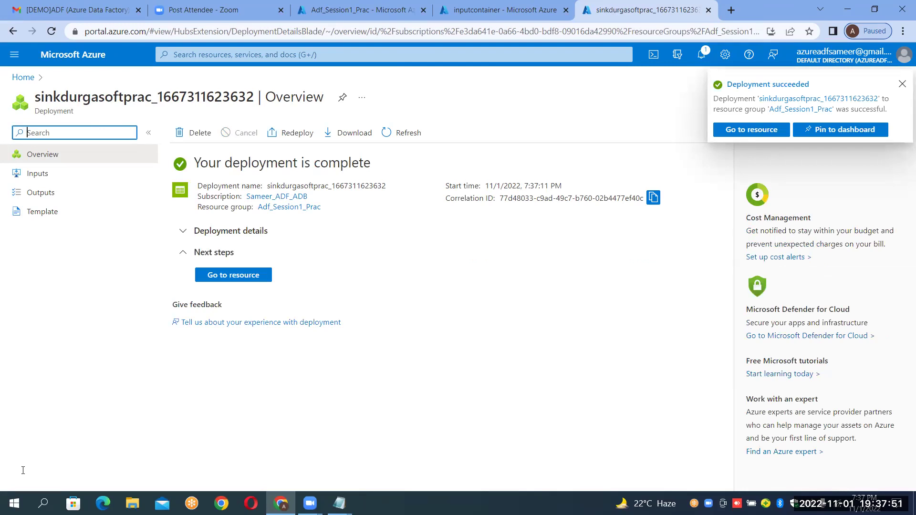
{"action": "left_click", "coordinate": [232, 275]}
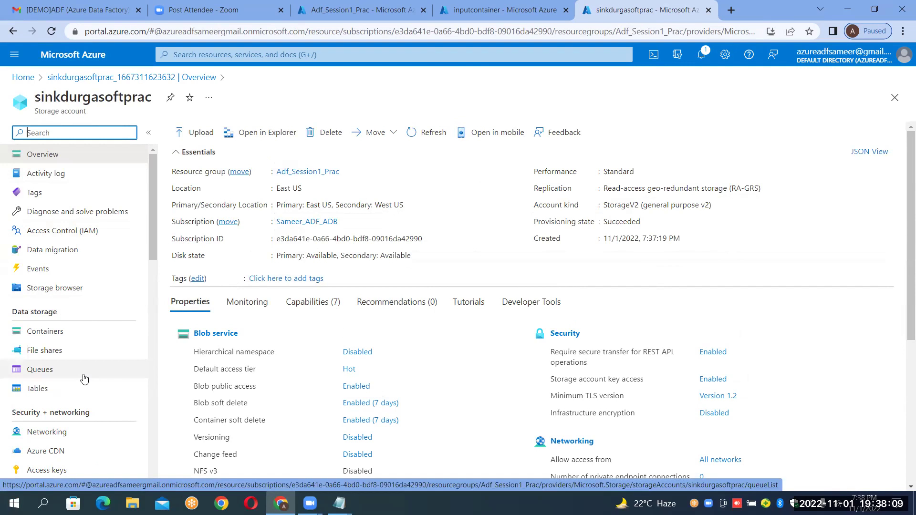
View sinkdurgasoftprac's Containers, then return to the inputcontainer tab listing airlines.csv.
{"action": "left_click", "coordinate": [56, 340]}
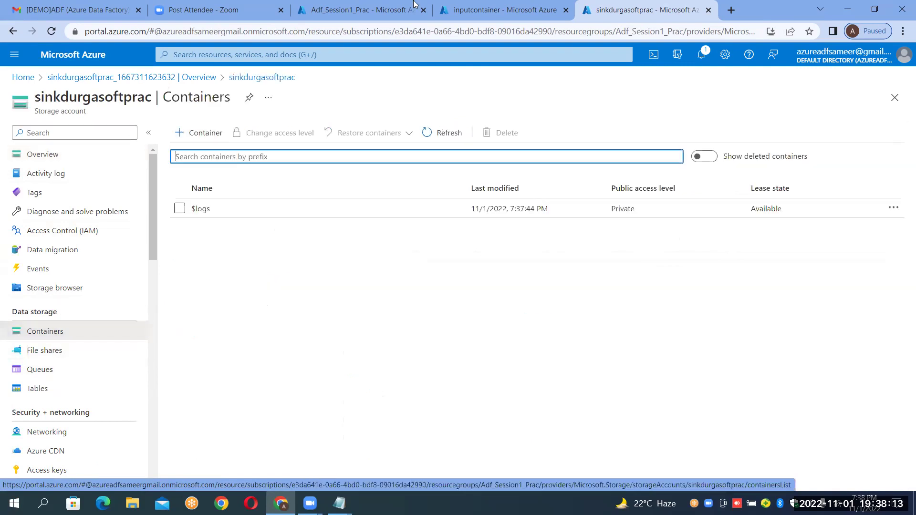
{"action": "left_click", "coordinate": [475, 8]}
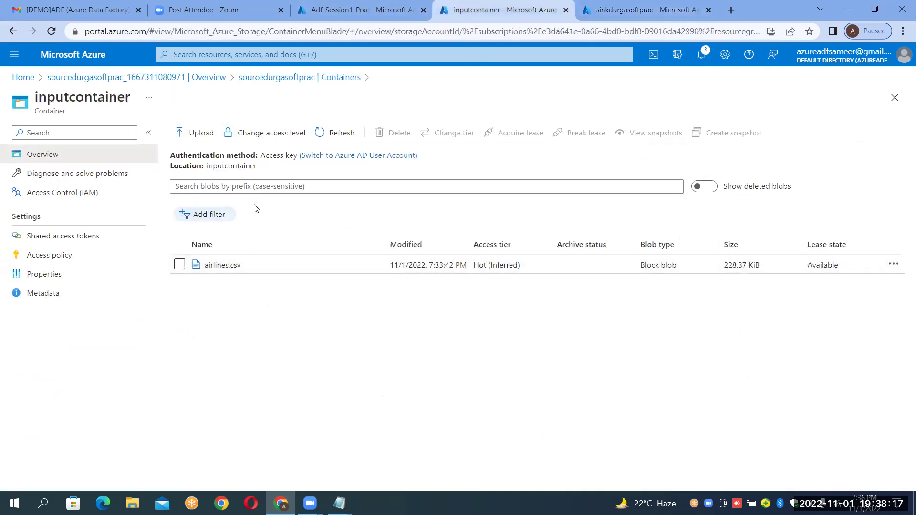
Add a container named outputcontainer to the sink account and open it.
{"action": "left_click", "coordinate": [621, 9]}
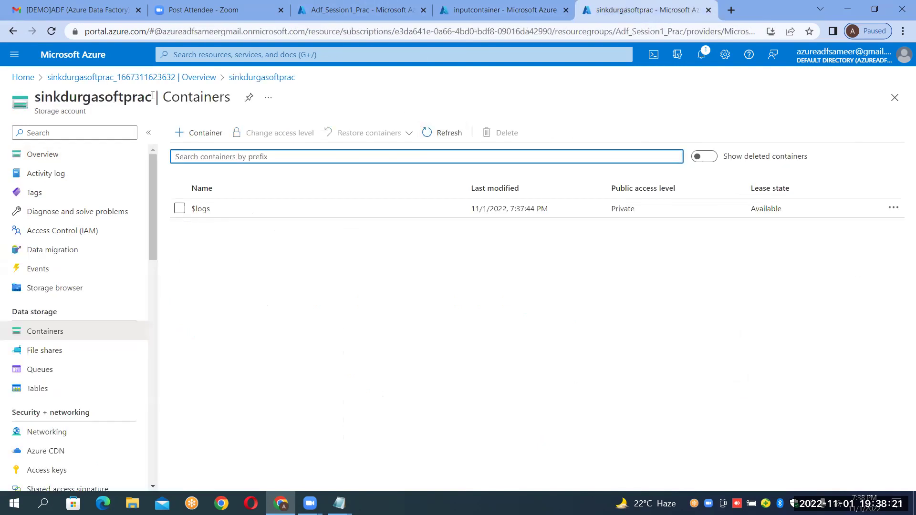
{"action": "left_click", "coordinate": [190, 134]}
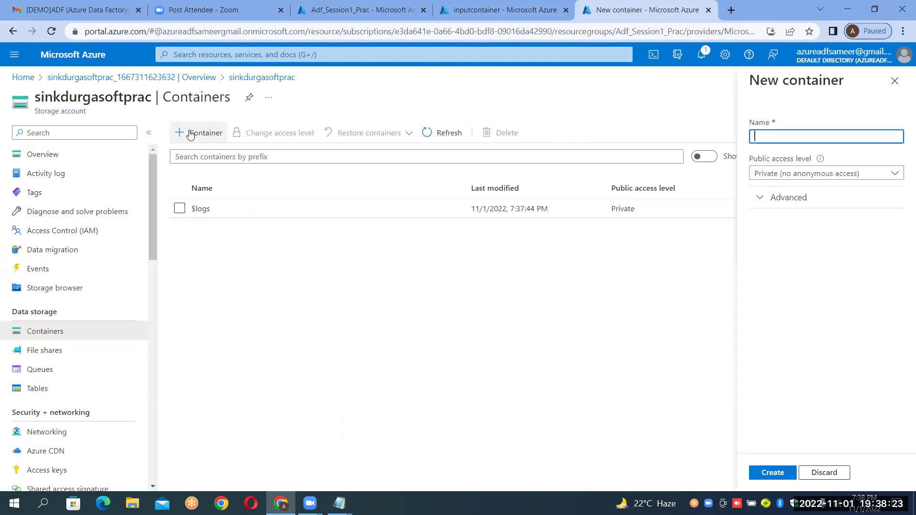
{"action": "type", "text": "outputcontainer"}
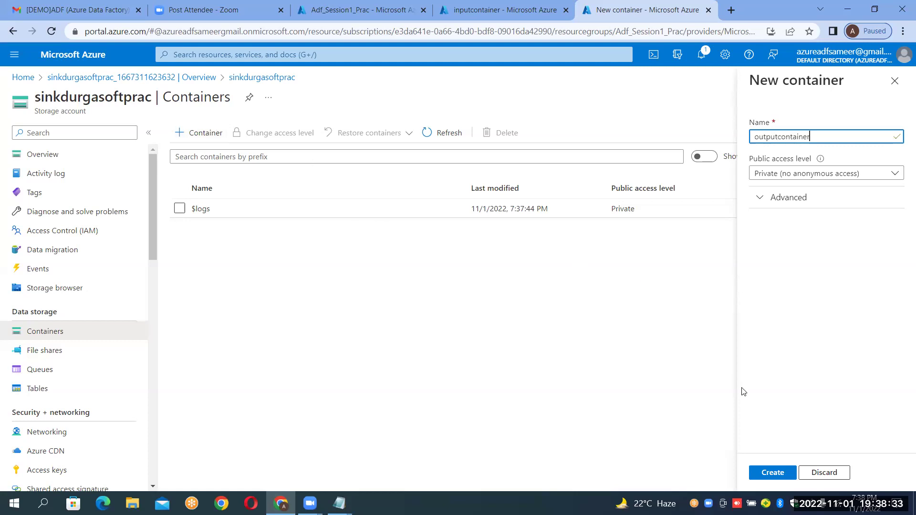
{"action": "left_click", "coordinate": [768, 475]}
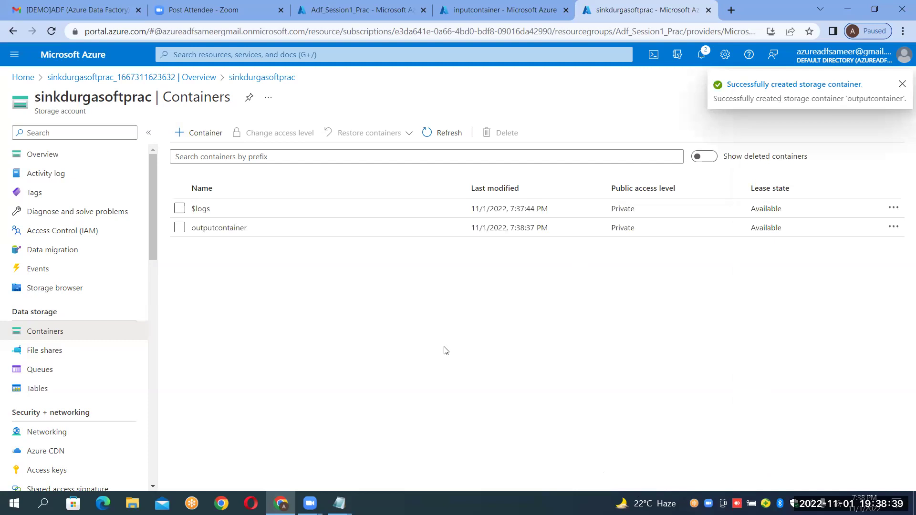
{"action": "left_click", "coordinate": [238, 229]}
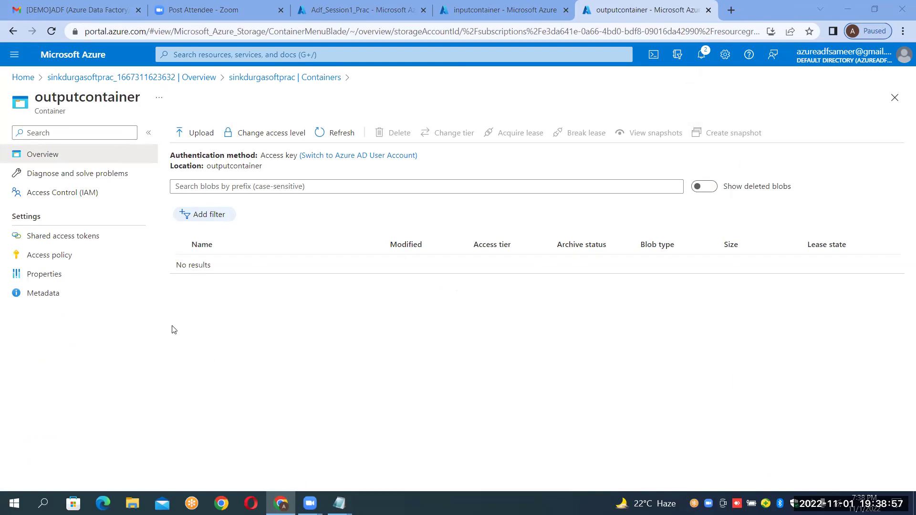
Compare inputcontainer's single blob, airlines.csv, with the still-empty outputcontainer.
{"action": "left_click", "coordinate": [467, 8]}
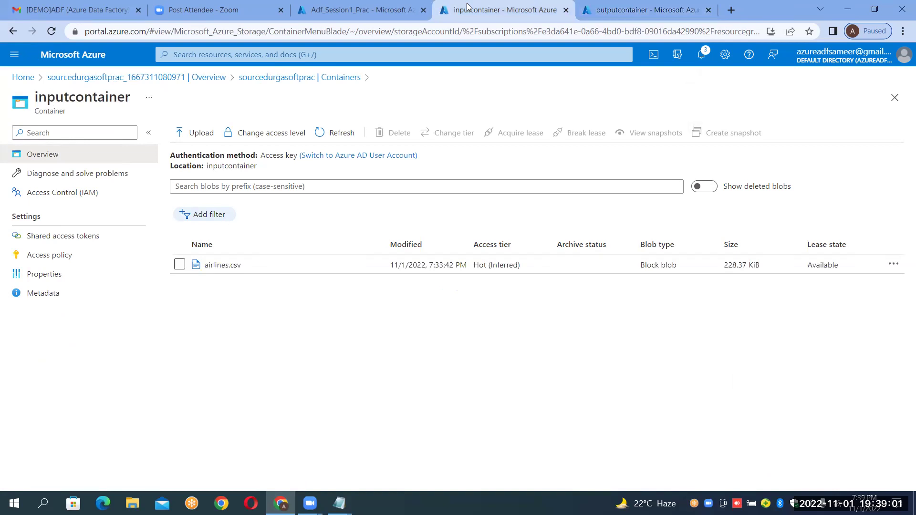
{"action": "left_click", "coordinate": [646, 18]}
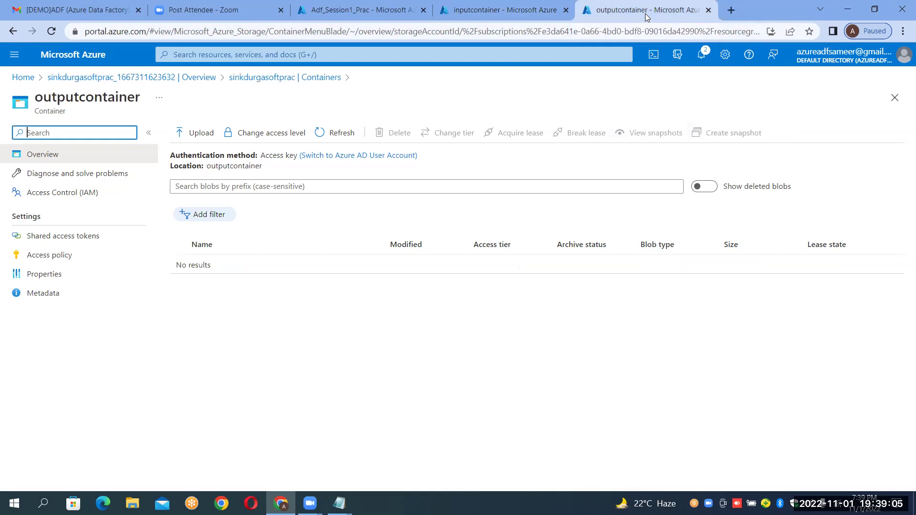
{"action": "left_click", "coordinate": [484, 16]}
{"action": "left_click", "coordinate": [616, 16]}
{"action": "left_click", "coordinate": [501, 12]}
{"action": "left_click", "coordinate": [682, 13]}
Add the line '4.Start ADF-->Data Factory' below step 3 in the Notepad notes.
{"action": "mouse_move", "coordinate": [339, 503]}
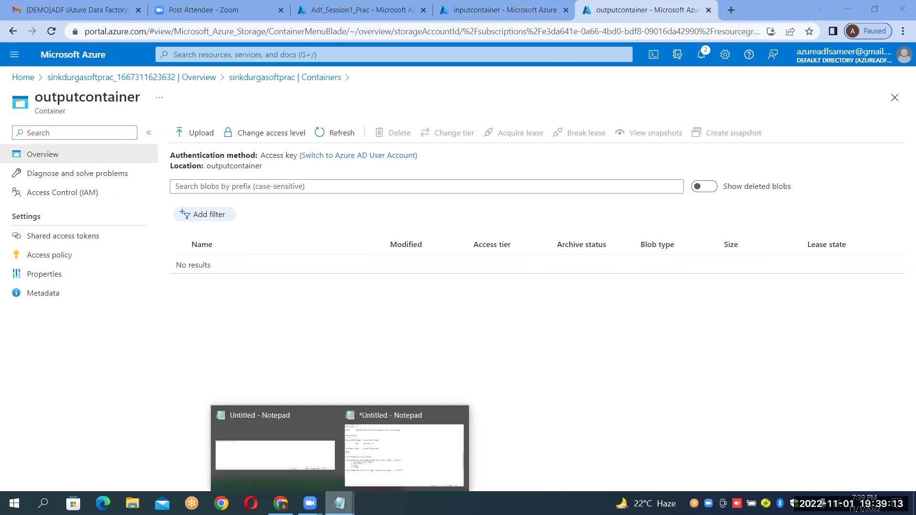
{"action": "left_click", "coordinate": [383, 442]}
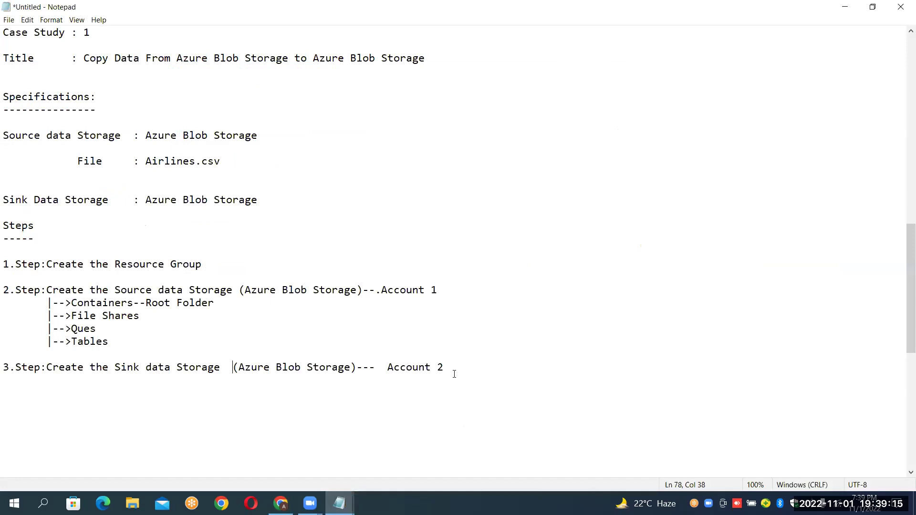
{"action": "key", "text": "Down"}
{"action": "key", "text": "Up"}
{"action": "key", "text": "Down"}
{"action": "key", "text": "Return"}
{"action": "type", "text": "4.Start ADF--"}
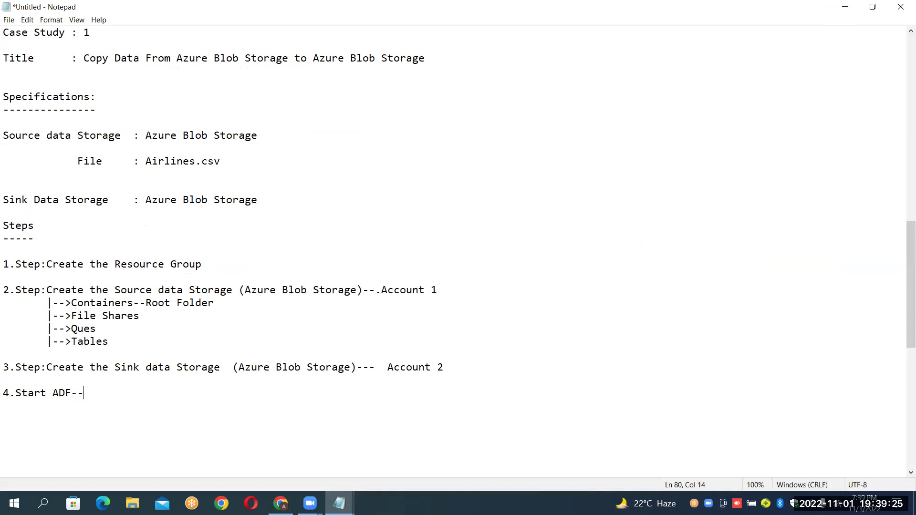
{"action": "type", "text": ">Data Factory"}
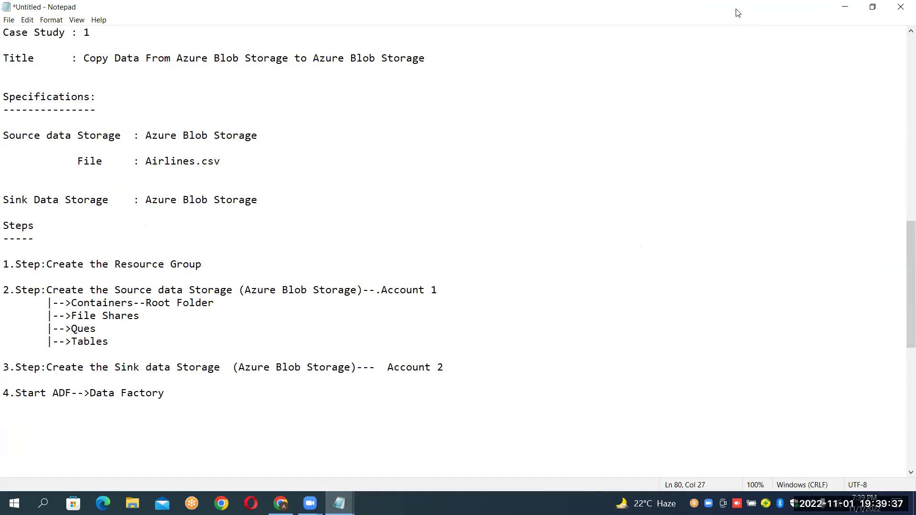
{"action": "key", "text": "alt+Tab"}
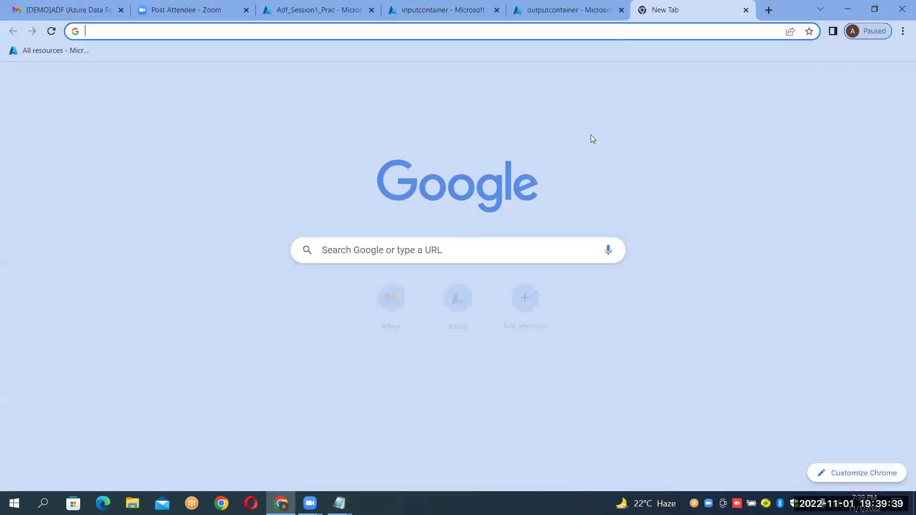
From the Azure portal home, open the Data factories list, which is still empty.
{"action": "left_click", "coordinate": [472, 295]}
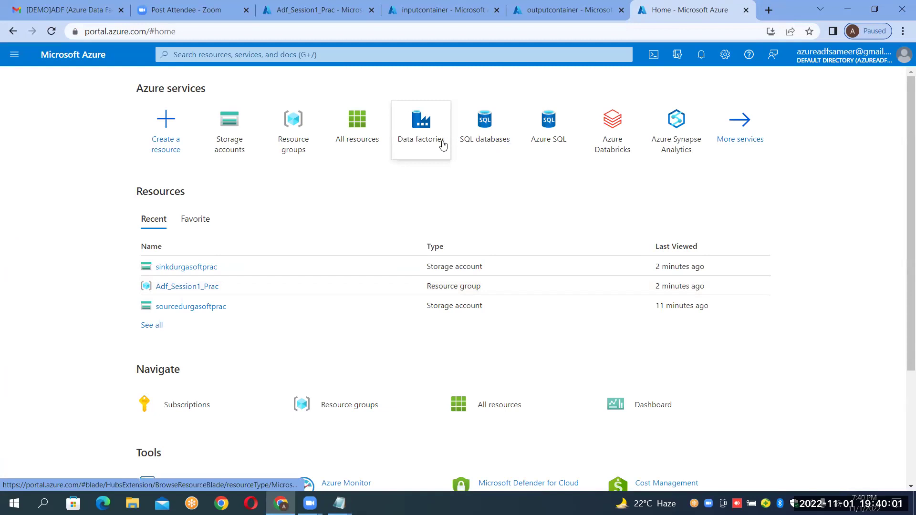
{"action": "mouse_move", "coordinate": [443, 144]}
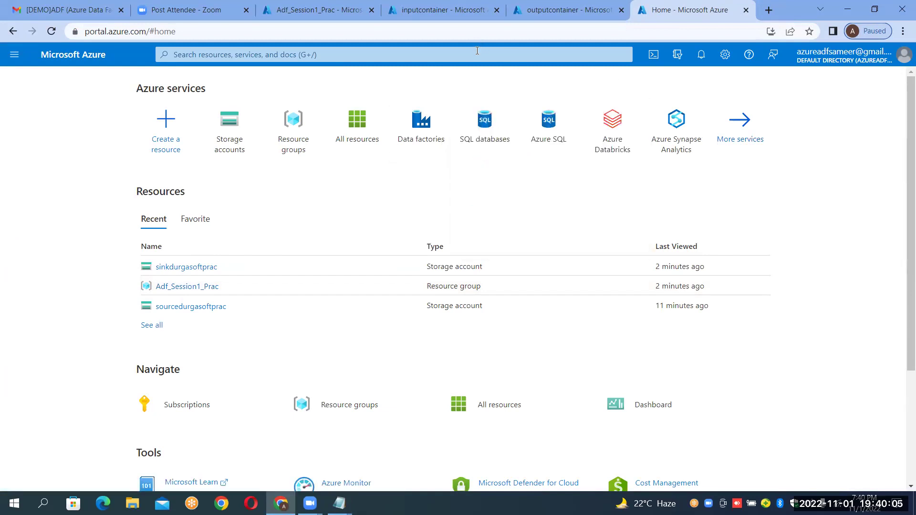
{"action": "mouse_move", "coordinate": [628, 151]}
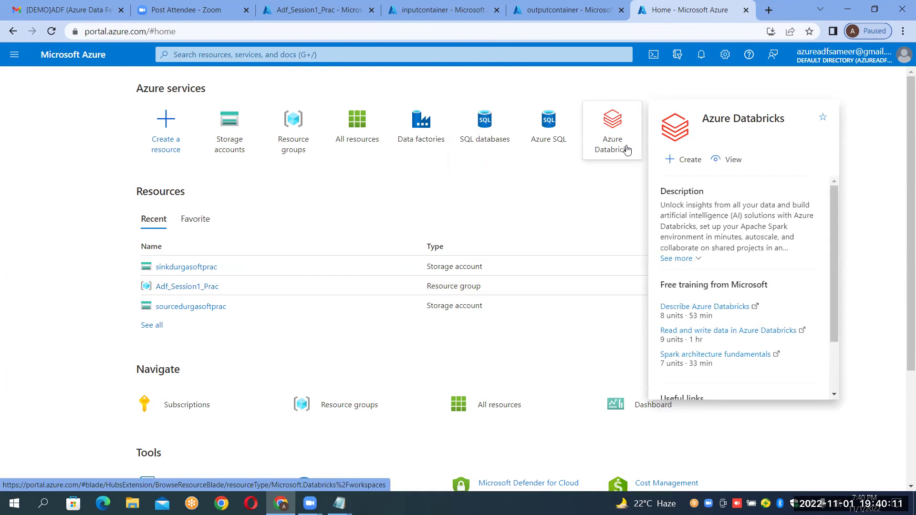
{"action": "mouse_move", "coordinate": [410, 142]}
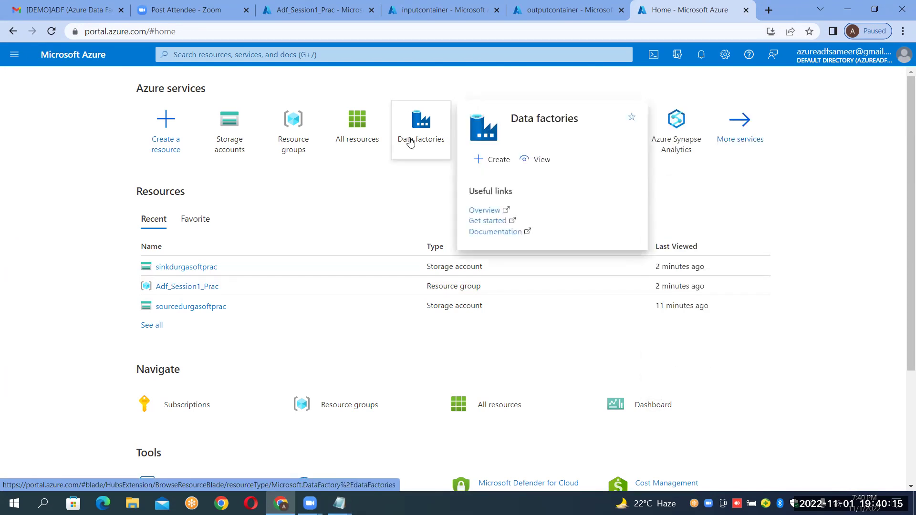
{"action": "left_click", "coordinate": [410, 141]}
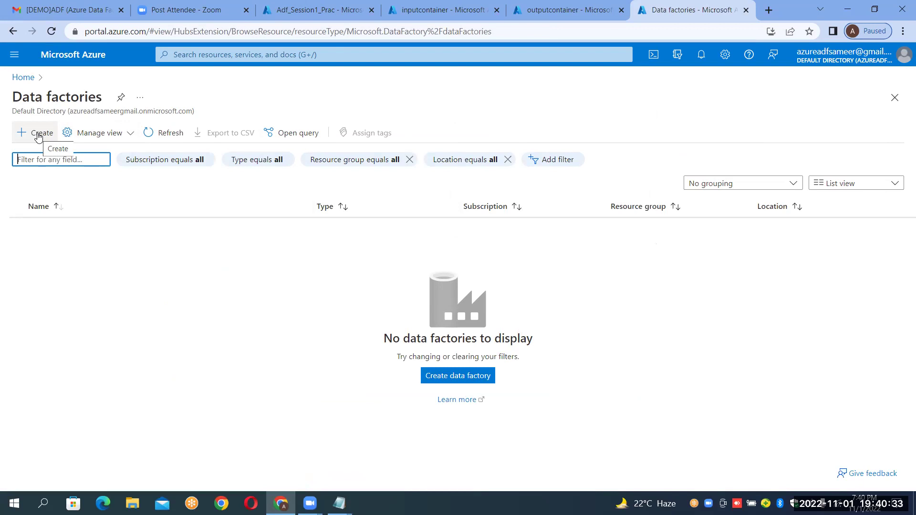
Start a new data factory in Adf_Session1_Prac and enter the name InstanceADFBlobToBlobCopy.
{"action": "left_click", "coordinate": [39, 137]}
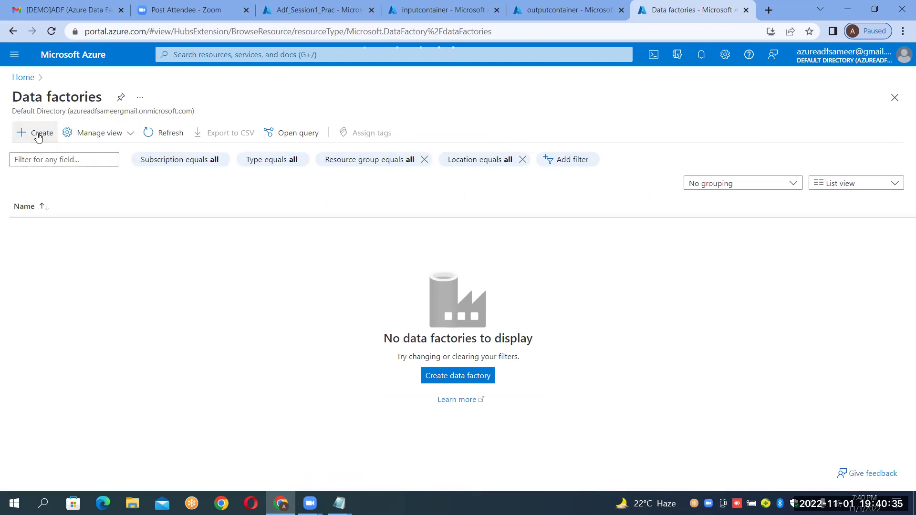
{"action": "left_click", "coordinate": [39, 137]}
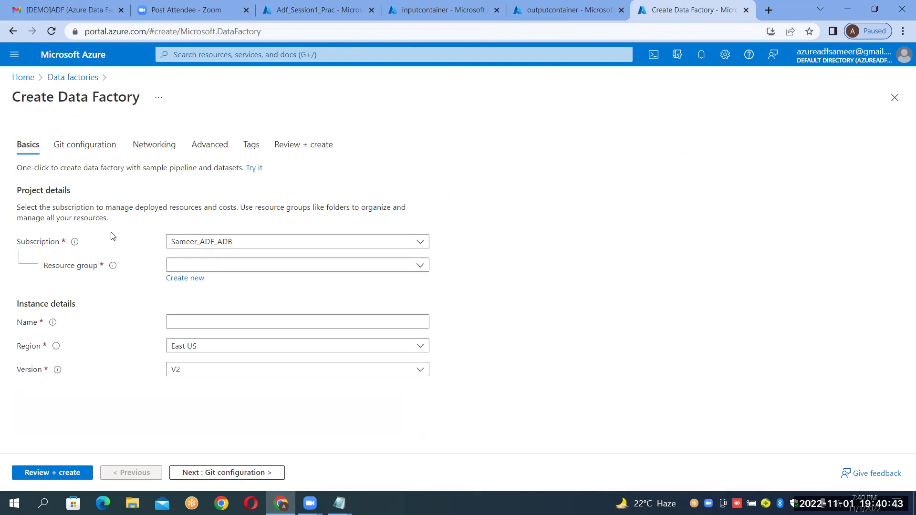
{"action": "left_click", "coordinate": [367, 268]}
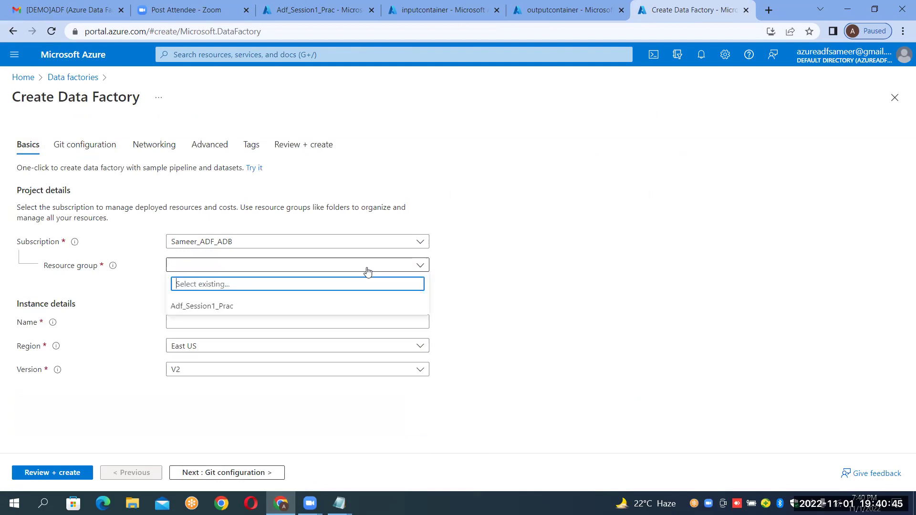
{"action": "left_click", "coordinate": [238, 311]}
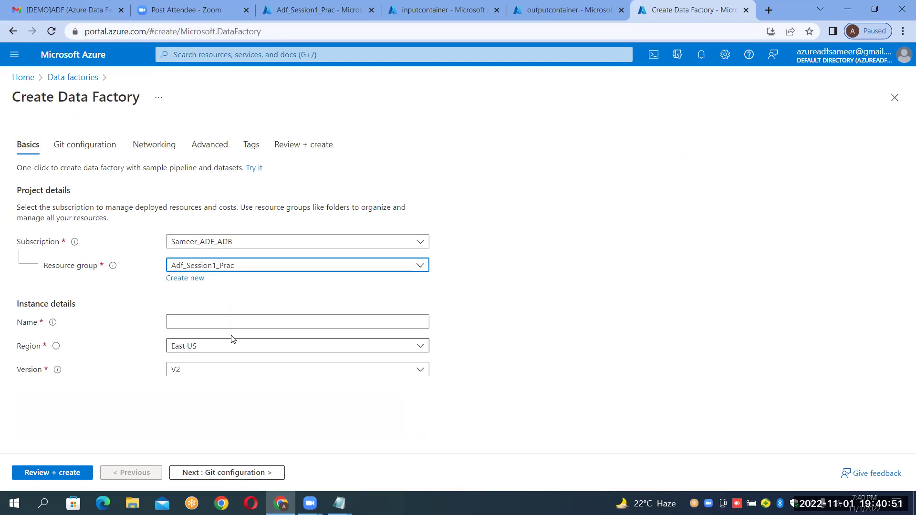
{"action": "left_click", "coordinate": [237, 321]}
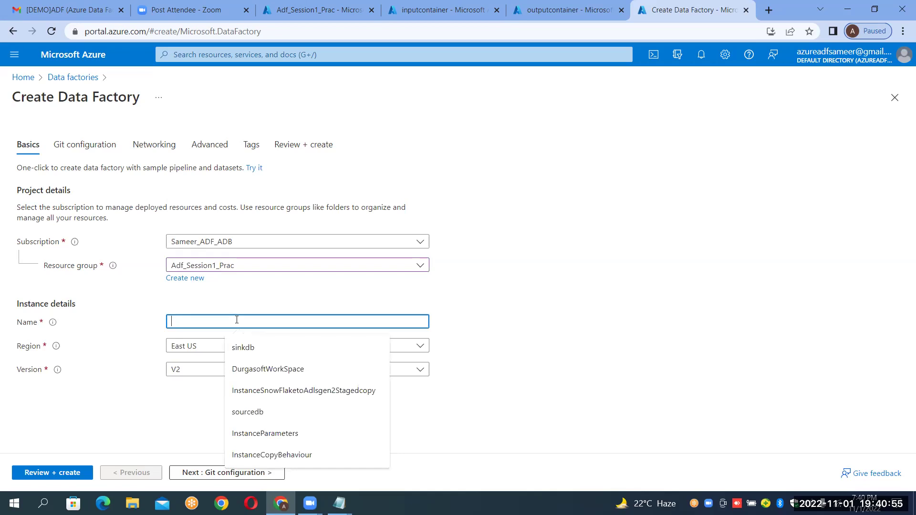
{"action": "type", "text": "Instanc"}
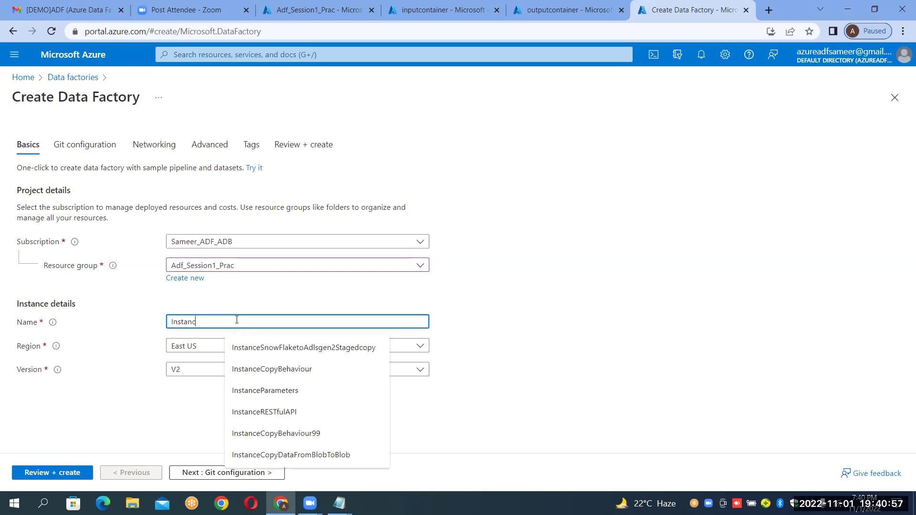
{"action": "type", "text": "eADF"}
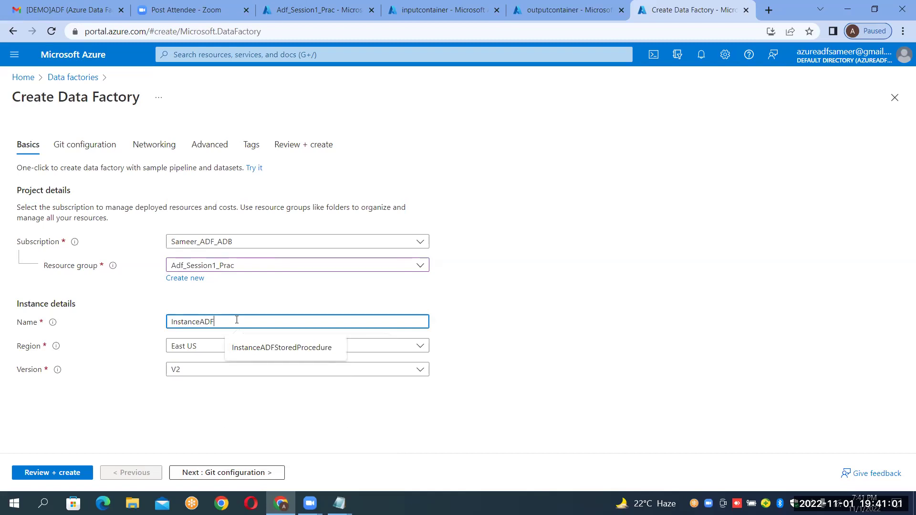
{"action": "type", "text": "Blob"}
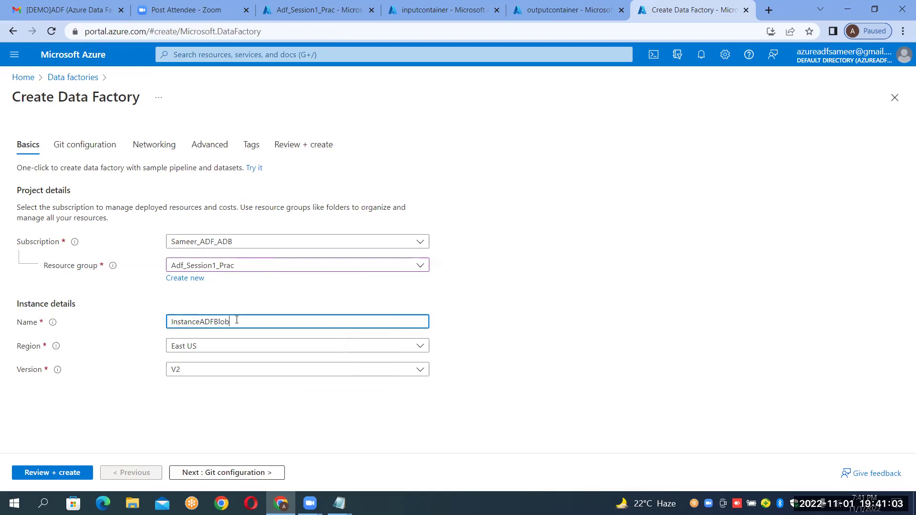
{"action": "type", "text": "ToBlobCopy"}
Keep 'Configure Git later' ticked and validate the factory's settings on the review page.
{"action": "left_click", "coordinate": [98, 153]}
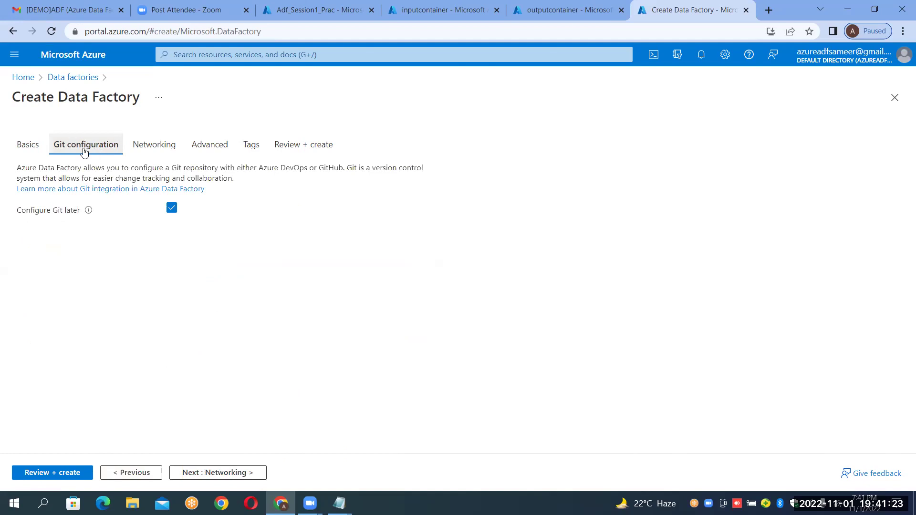
{"action": "left_click", "coordinate": [29, 144]}
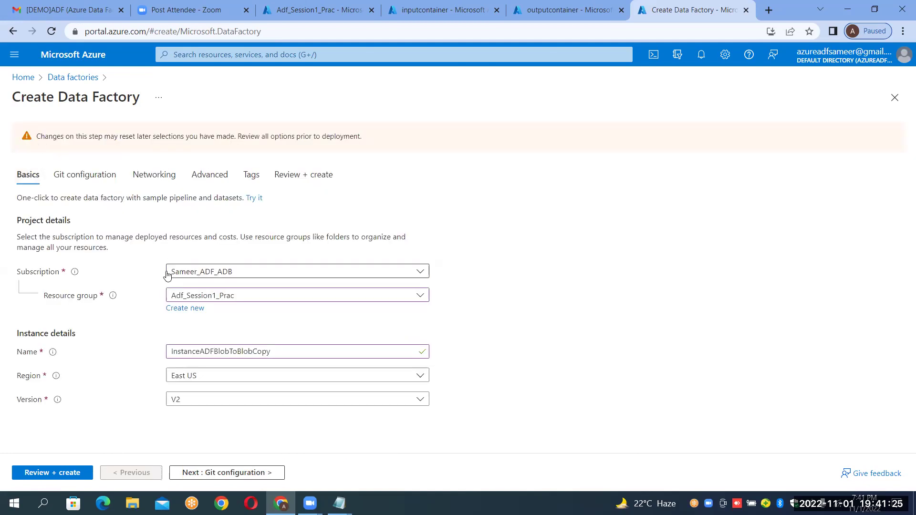
{"action": "left_click", "coordinate": [100, 176]}
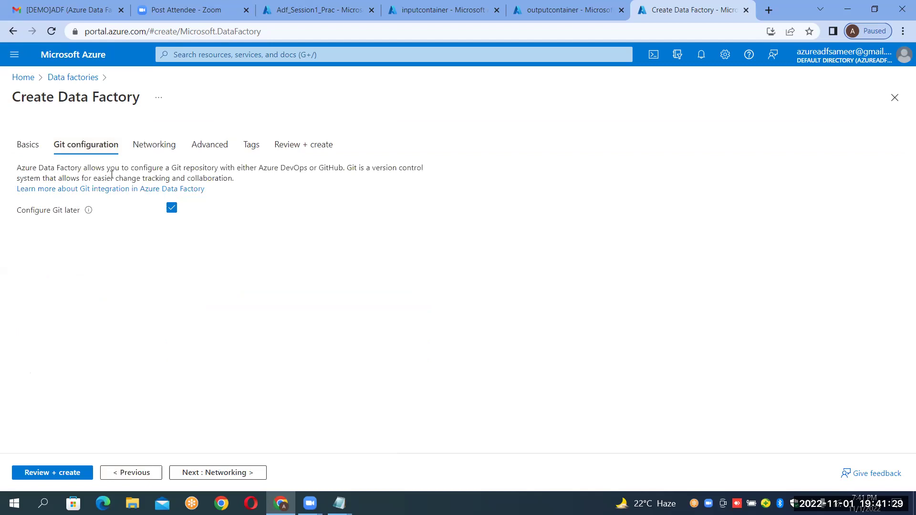
{"action": "left_click", "coordinate": [170, 211]}
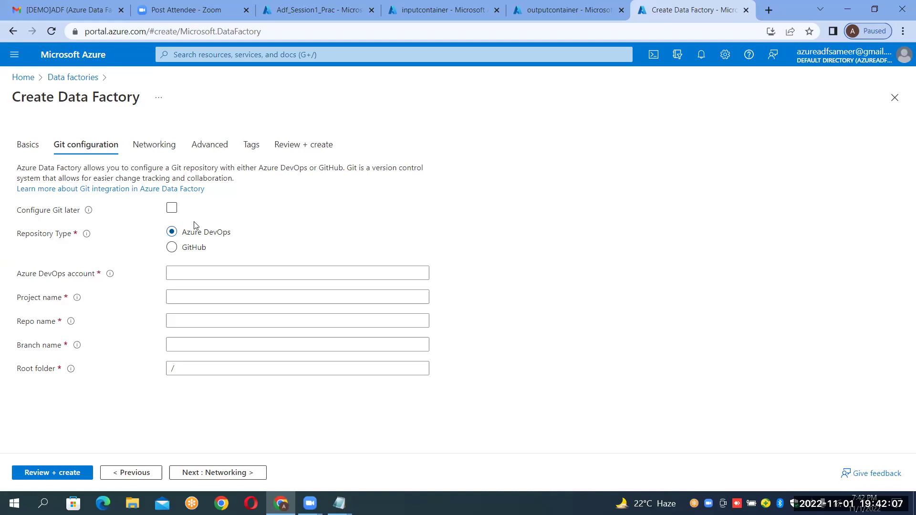
{"action": "left_click", "coordinate": [172, 212]}
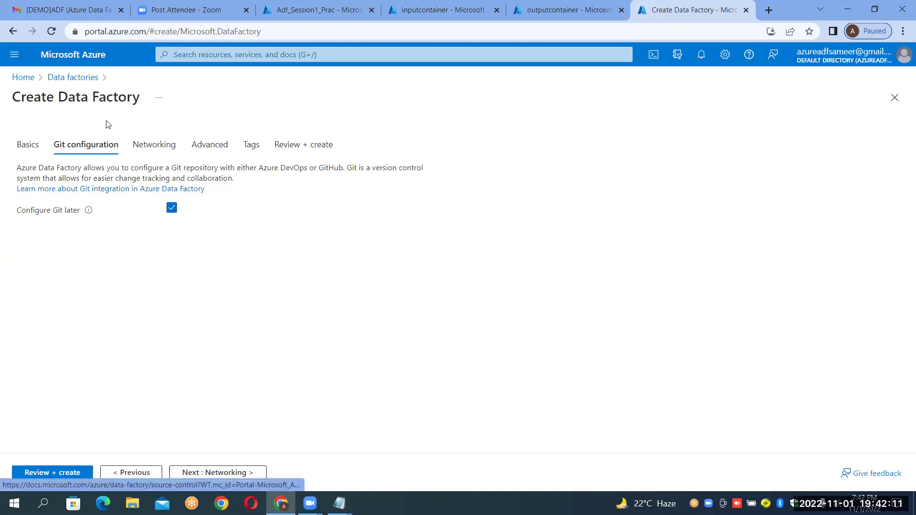
{"action": "left_click", "coordinate": [28, 145]}
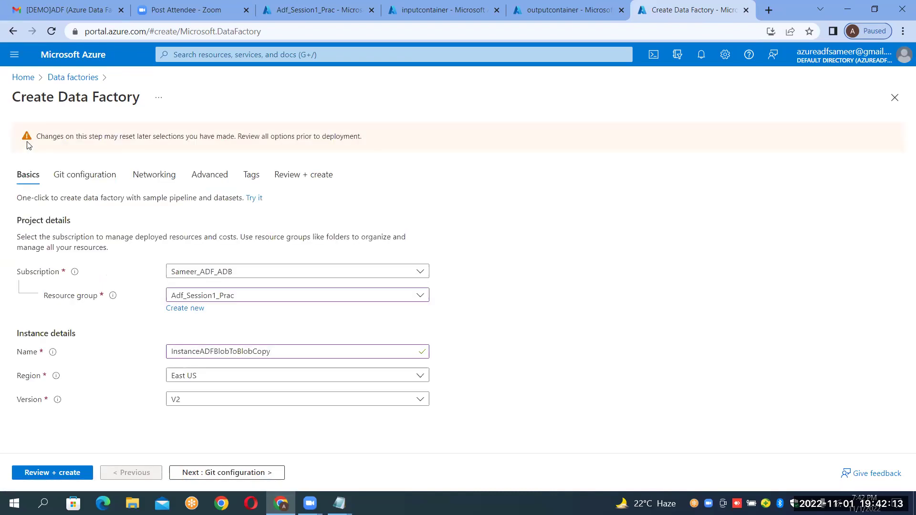
{"action": "left_click", "coordinate": [52, 472]}
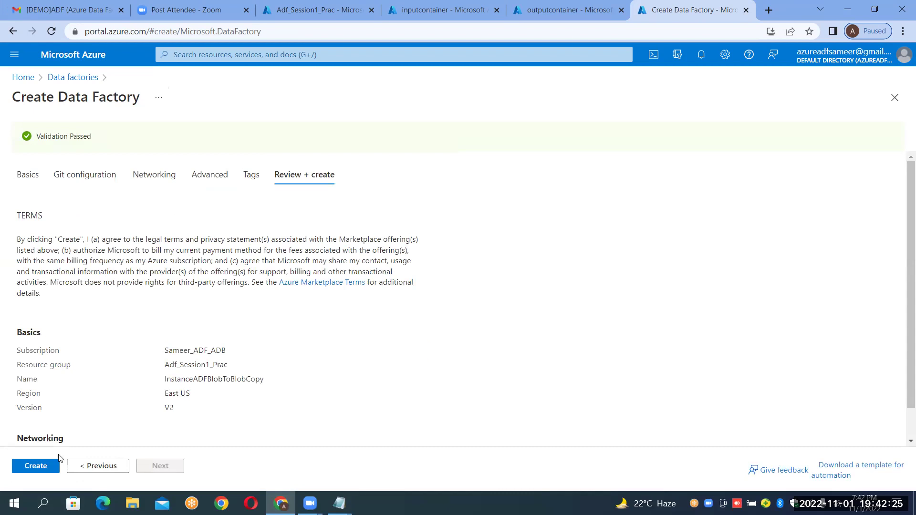
Create the InstanceADFBlobToBlobCopy data factory and let the deployment complete.
{"action": "left_click", "coordinate": [37, 470]}
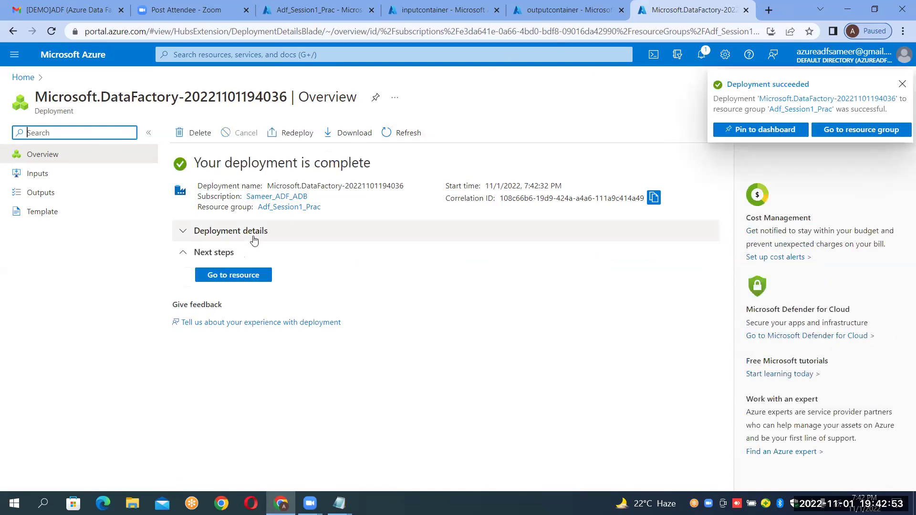
Open the new InstanceADFBlobToBlobCopy data factory and launch its Data Factory Studio.
{"action": "left_click", "coordinate": [253, 277]}
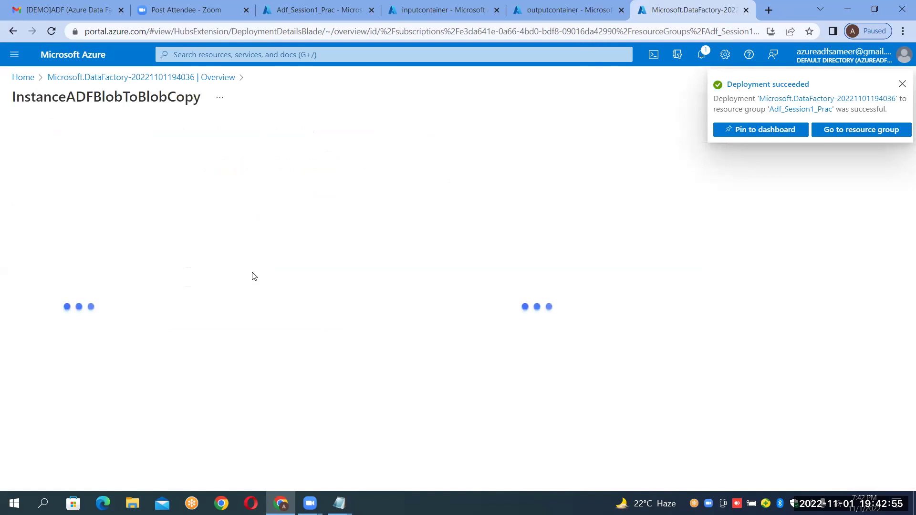
{"action": "left_click", "coordinate": [903, 84]}
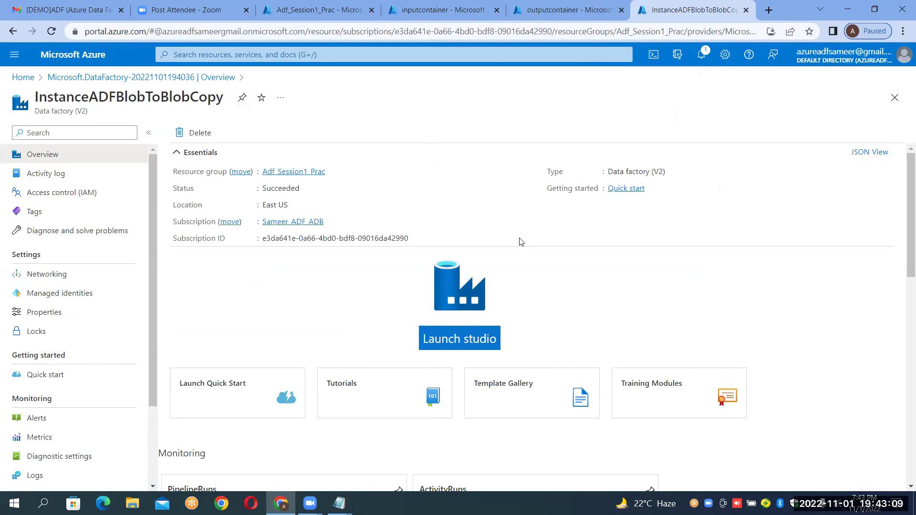
{"action": "left_click", "coordinate": [451, 339]}
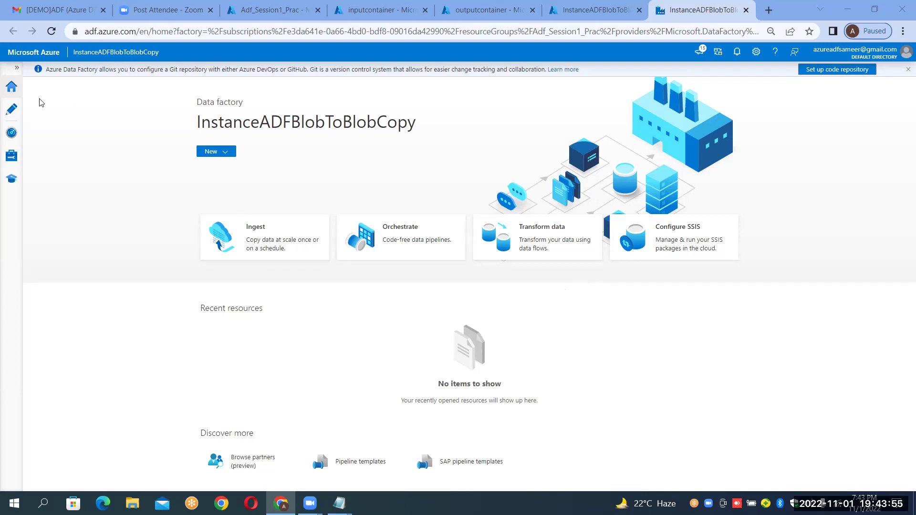
Expand the studio's left navigation so Home, Author, Monitor, Manage and Learning Center labels show.
{"action": "left_click", "coordinate": [17, 68]}
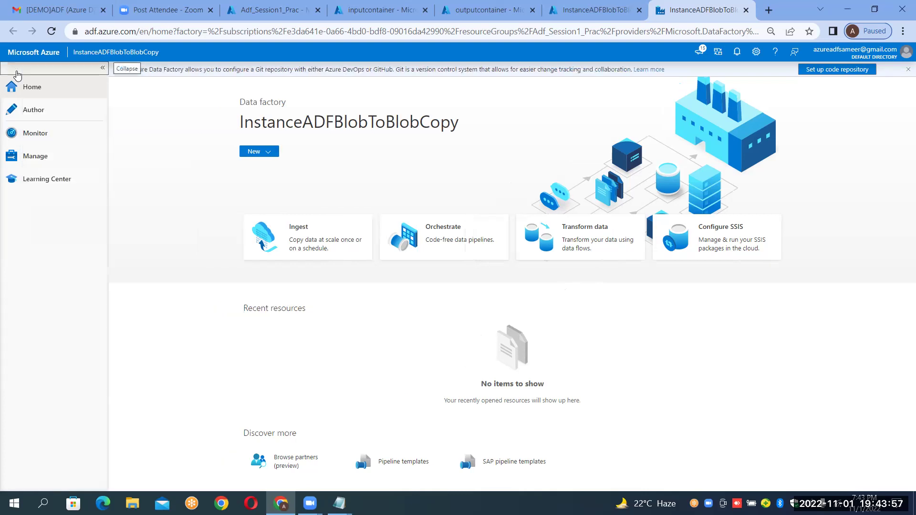
{"action": "left_click", "coordinate": [102, 70]}
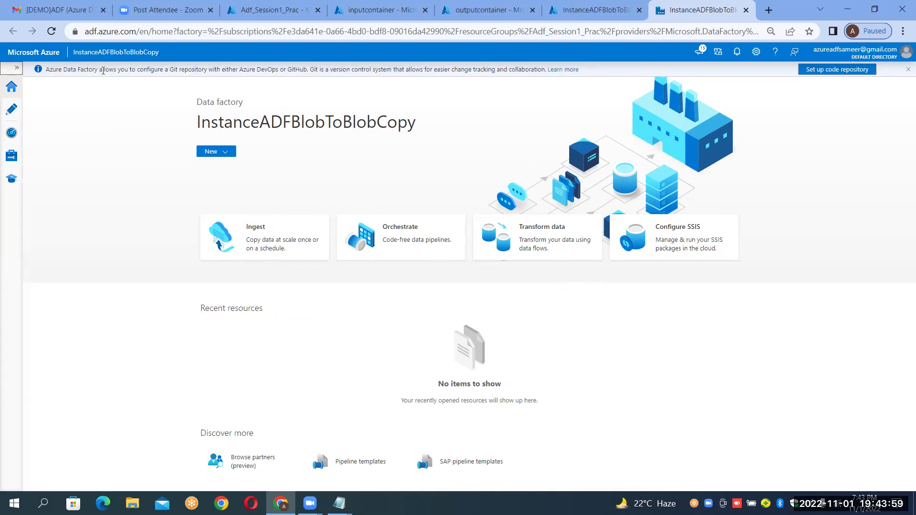
{"action": "left_click", "coordinate": [16, 69]}
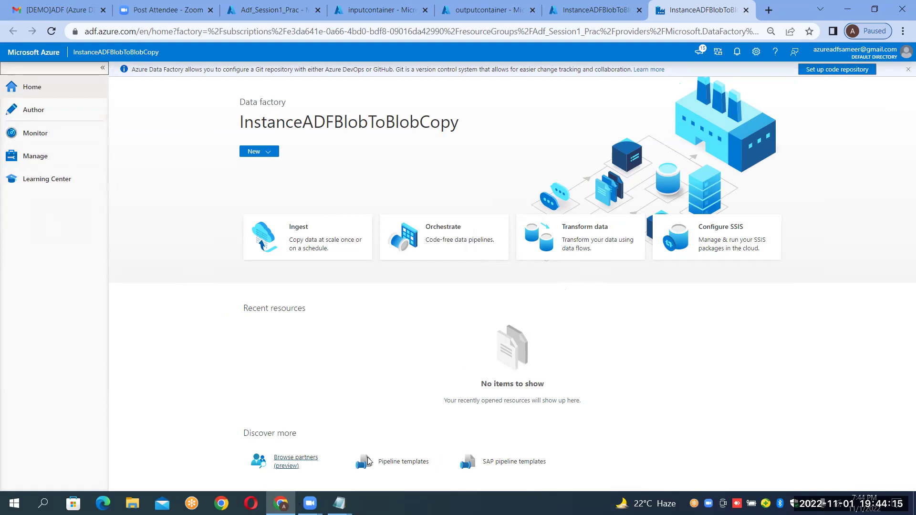
{"action": "key", "text": "alt+Tab"}
Add a 'Tiles' heading with a dashed underline and a Home line to the notes.
{"action": "key", "text": "Return"}
{"action": "key", "text": "Return"}
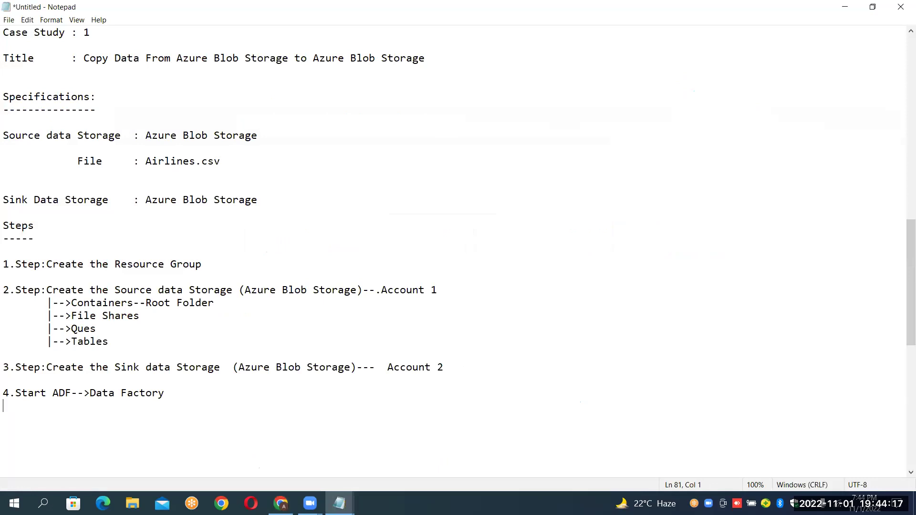
{"action": "type", "text": "T"}
{"action": "type", "text": "iles    "}
{"action": "type", "text": "-----"}
{"action": "key", "text": "Return"}
{"action": "type", "text": "Home"}
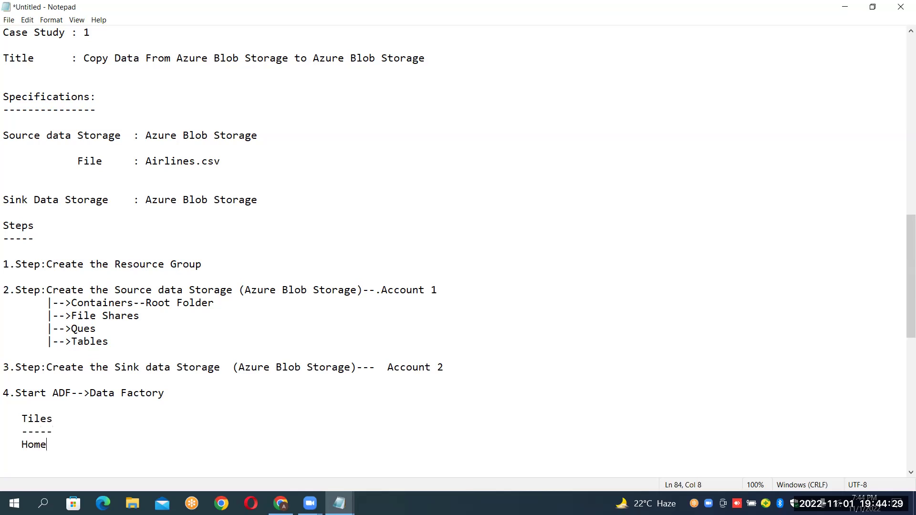
{"action": "key", "text": "Return"}
Add Author, Monitor and Manage lines under Tiles and highlight the list.
{"action": "left_click", "coordinate": [281, 503]}
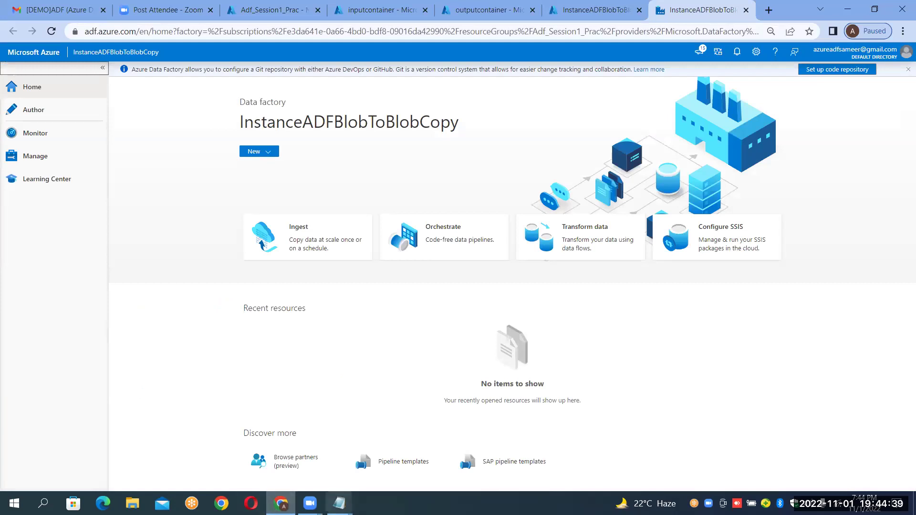
{"action": "left_click", "coordinate": [340, 459]}
{"action": "type", "text": "Autho"}
{"action": "type", "text": "r "}
{"action": "type", "text": "   Monoi"}
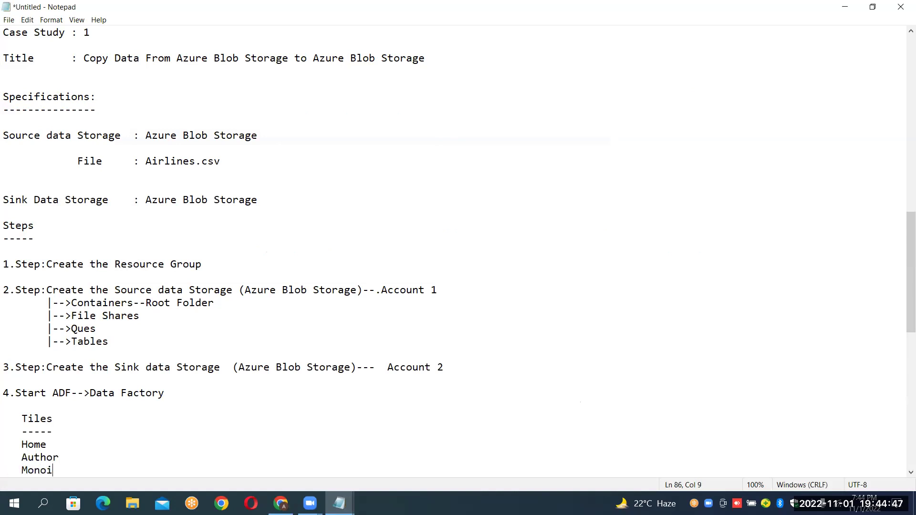
{"action": "key", "text": "BackSpace"}
{"action": "key", "text": "BackSpace"}
{"action": "type", "text": "itor"}
{"action": "scroll", "coordinate": [214, 452], "scroll_direction": "down", "scroll_amount": 2}
{"action": "left_click", "coordinate": [214, 452]}
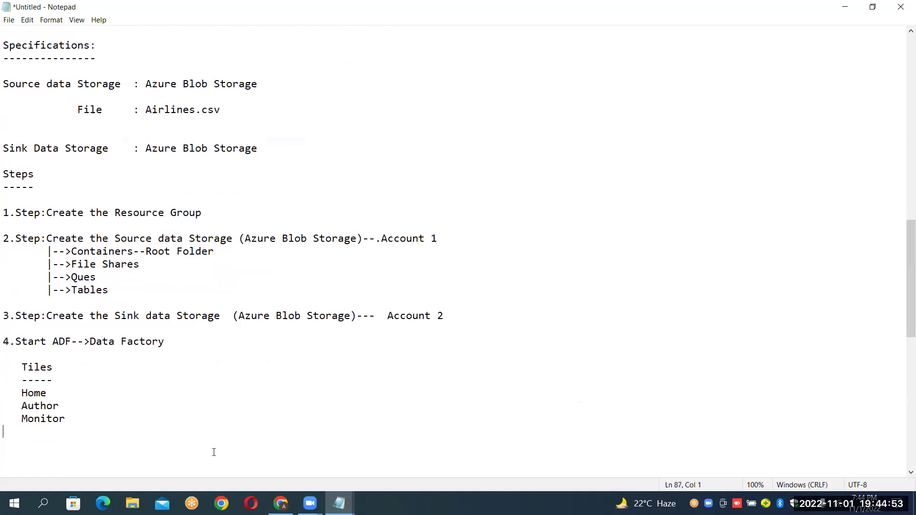
{"action": "type", "text": "Manage"}
{"action": "key", "text": "Return"}
{"action": "key", "text": "shift+Up"}
{"action": "key", "text": "shift+Up"}
{"action": "key", "text": "shift+Up"}
{"action": "key", "text": "shift+Up"}
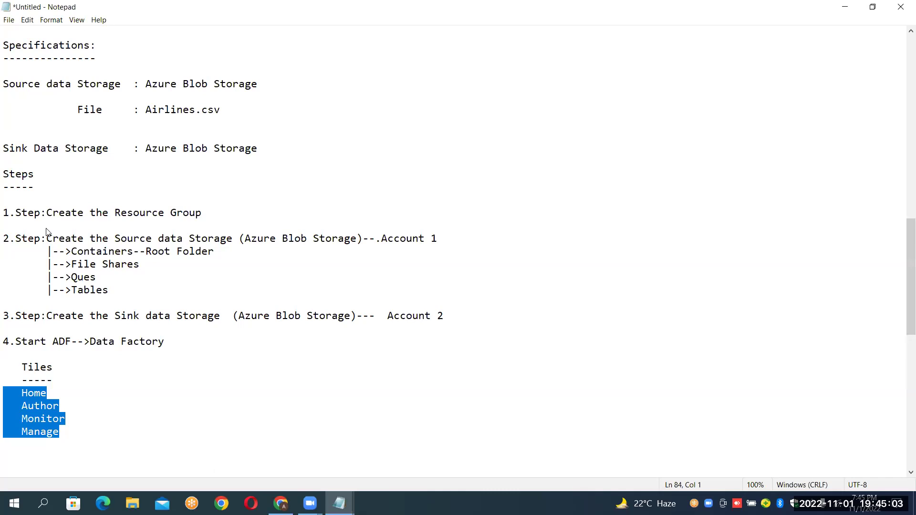
{"action": "key", "text": "alt+Tab"}
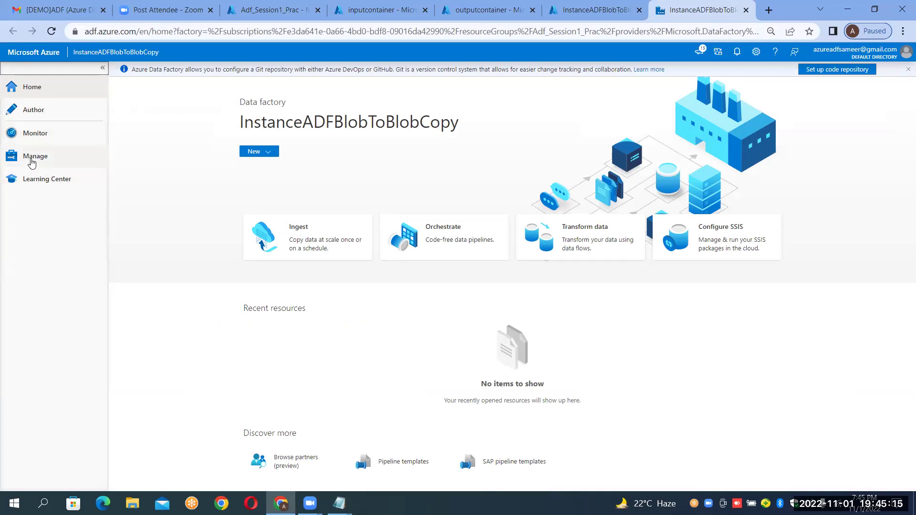
View the Manage hub, then change the notes' Manage line to 'Manage-->Select Manage'.
{"action": "left_click", "coordinate": [31, 163]}
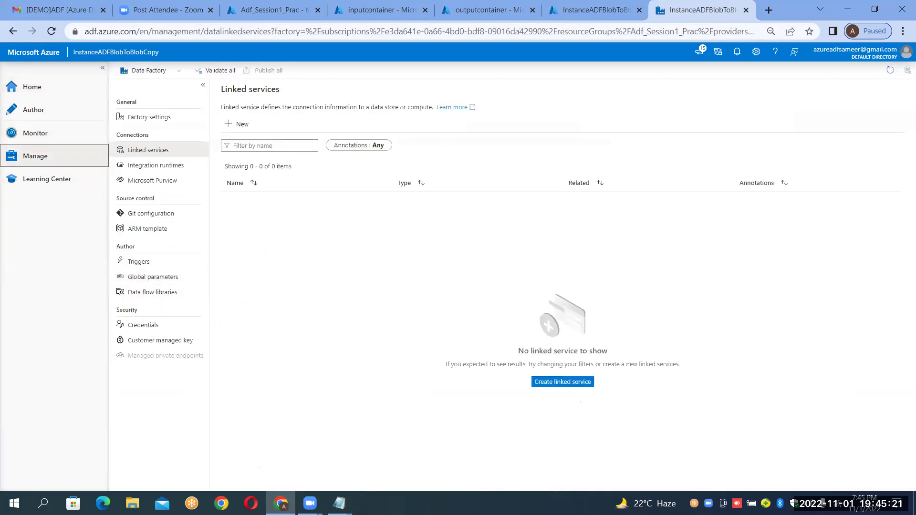
{"action": "mouse_move", "coordinate": [339, 503]}
{"action": "left_click", "coordinate": [385, 475]}
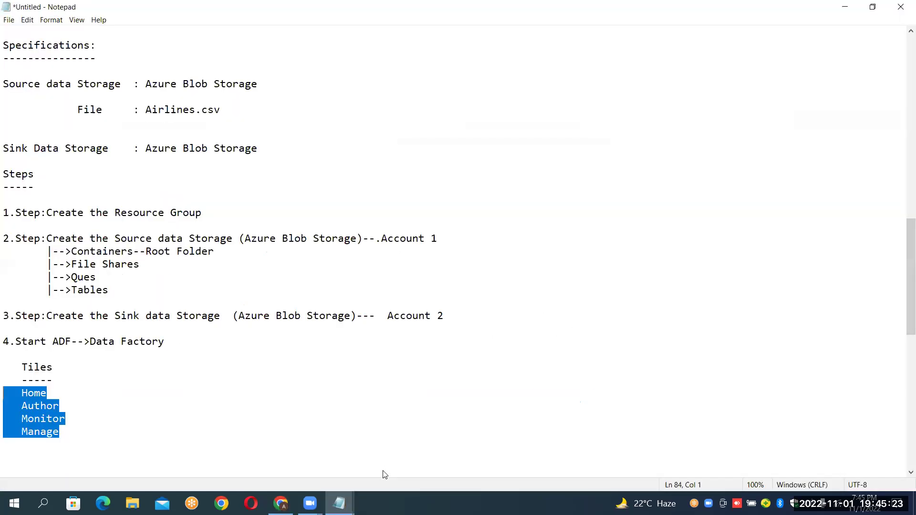
{"action": "left_click", "coordinate": [67, 432]}
{"action": "type", "text": "-->Select N"}
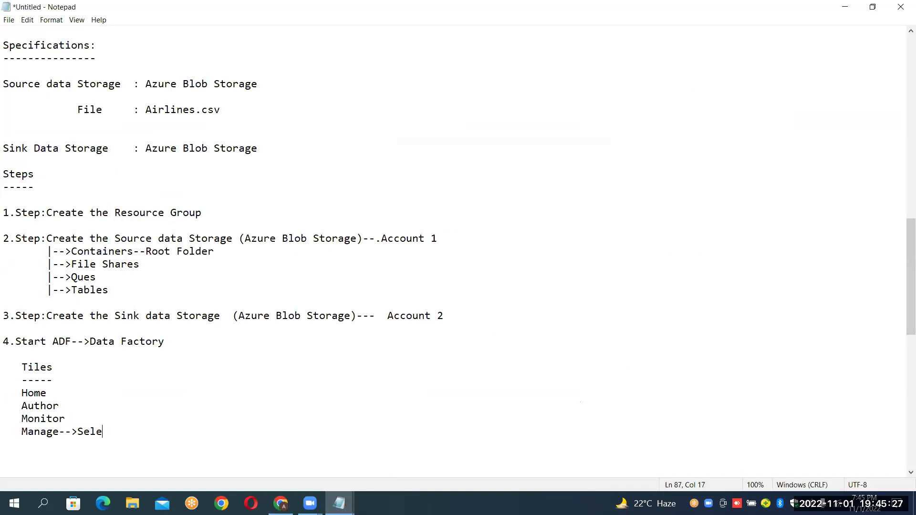
{"action": "key", "text": "BackSpace"}
{"action": "type", "text": "Maange"}
{"action": "key", "text": "BackSpace"}
{"action": "key", "text": "BackSpace"}
{"action": "key", "text": "BackSpace"}
{"action": "key", "text": "BackSpace"}
{"action": "type", "text": "nage"}
Add blank lines below the Tiles list in the notes.
{"action": "key", "text": "Return"}
{"action": "key", "text": "Return"}
{"action": "key", "text": "Return"}
{"action": "key", "text": "Return"}
{"action": "key", "text": "Return"}
{"action": "key", "text": "Return"}
{"action": "key", "text": "Return"}
{"action": "key", "text": "Return"}
{"action": "key", "text": "Return"}
{"action": "key", "text": "Return"}
{"action": "key", "text": "Return"}
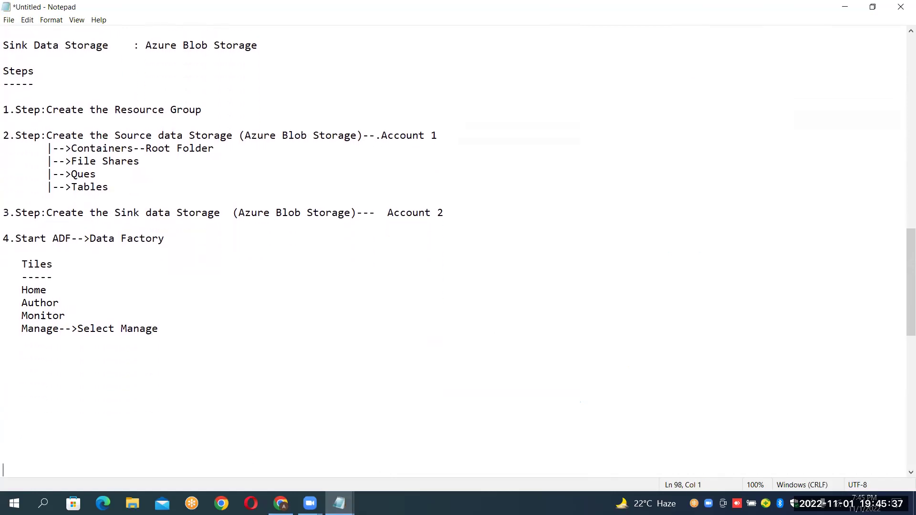
{"action": "key", "text": "Return"}
{"action": "key", "text": "Return"}
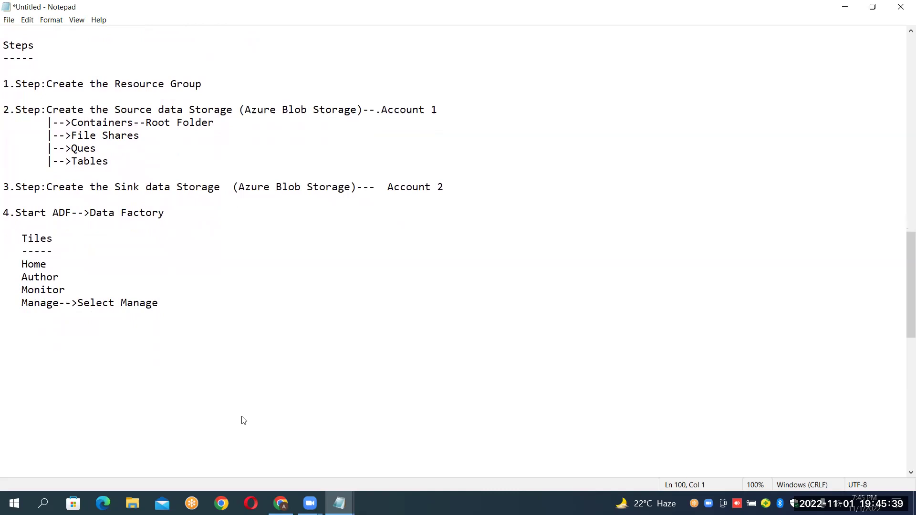
{"action": "key", "text": "alt+Tab"}
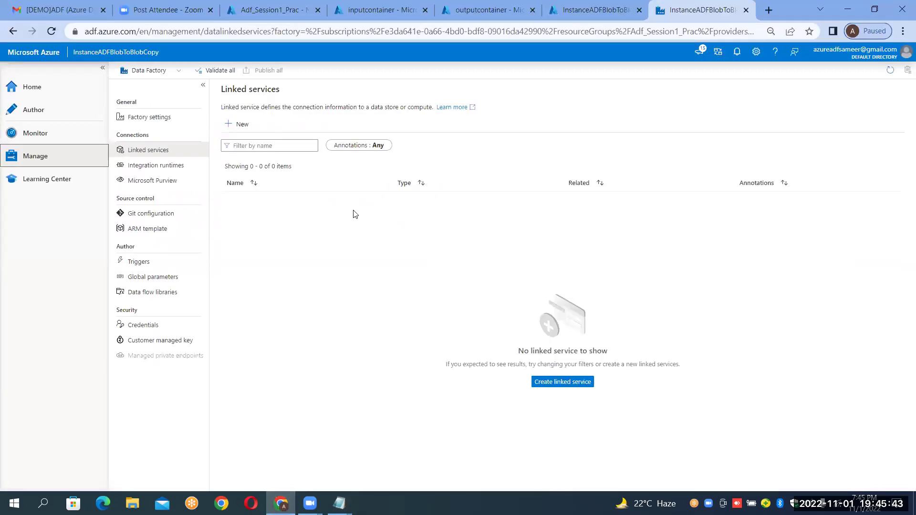
{"action": "left_click", "coordinate": [339, 504]}
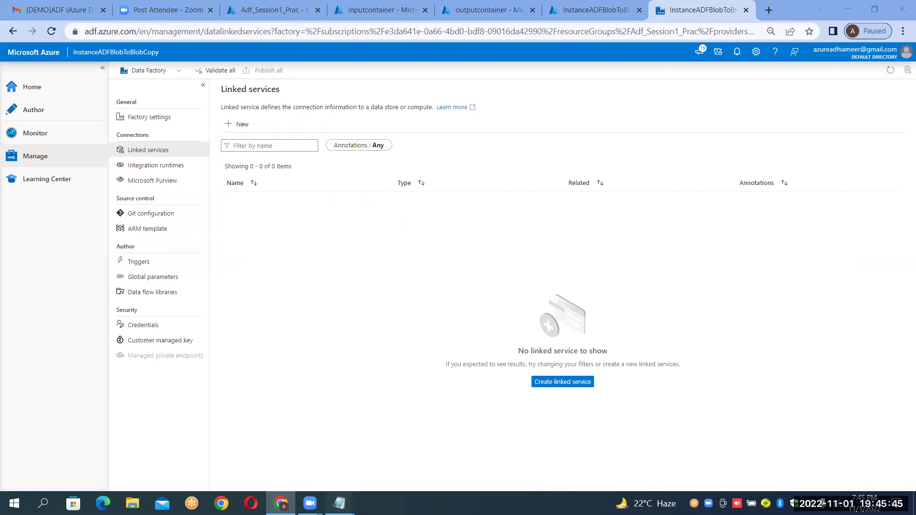
{"action": "left_click", "coordinate": [382, 428]}
Review the notes' Data Factory components list, highlighting 2.Linked Service, then return to the studio.
{"action": "key", "text": "Up"}
{"action": "key", "text": "Up"}
{"action": "key", "text": "Up"}
{"action": "key", "text": "Up"}
{"action": "key", "text": "Up"}
{"action": "key", "text": "Up"}
{"action": "key", "text": "Up"}
{"action": "key", "text": "Up"}
{"action": "key", "text": "Up"}
{"action": "key", "text": "Up"}
{"action": "key", "text": "Up"}
{"action": "key", "text": "Up"}
{"action": "key", "text": "Up"}
{"action": "key", "text": "Up"}
{"action": "key", "text": "Up"}
{"action": "key", "text": "Up"}
{"action": "key", "text": "Up"}
{"action": "key", "text": "Up"}
{"action": "key", "text": "Up"}
{"action": "key", "text": "Up"}
{"action": "key", "text": "Up"}
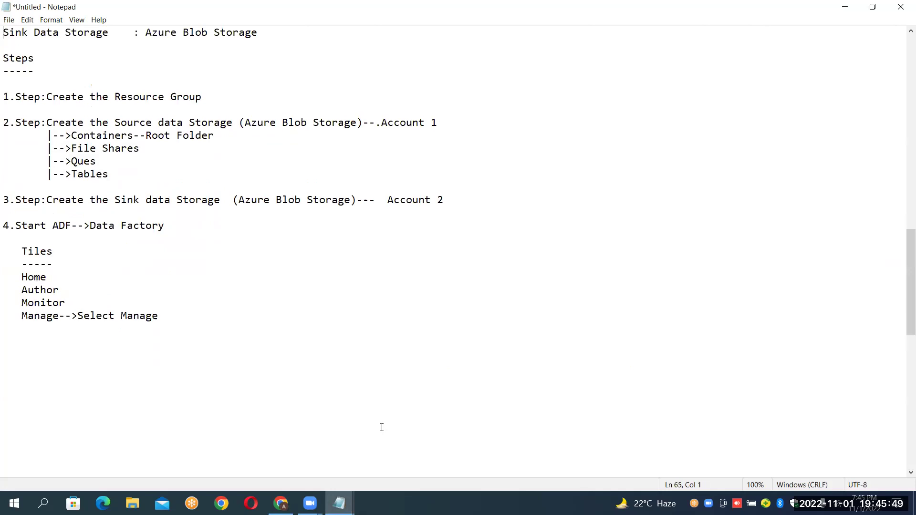
{"action": "key", "text": "Up"}
{"action": "key", "text": "Up"}
{"action": "key", "text": "Up"}
{"action": "key", "text": "Up"}
{"action": "key", "text": "Up"}
{"action": "key", "text": "Up"}
{"action": "key", "text": "Up"}
{"action": "key", "text": "Up"}
{"action": "key", "text": "Up"}
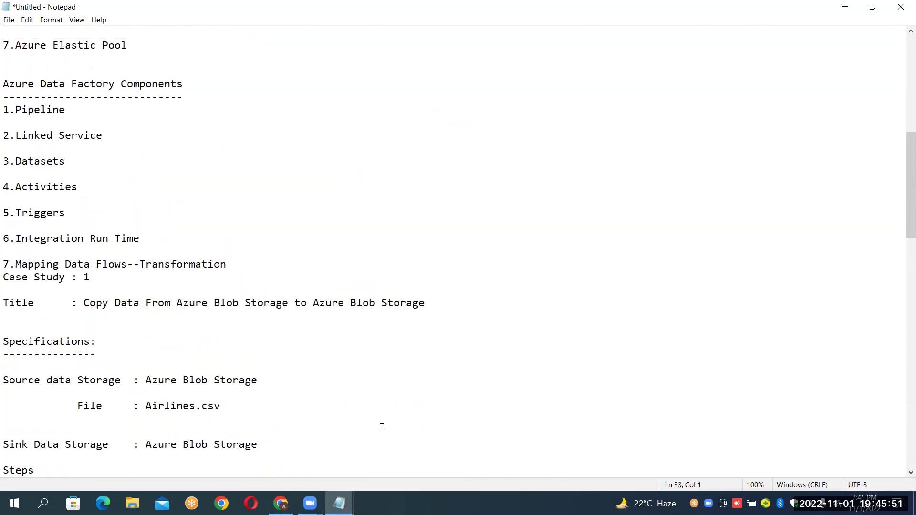
{"action": "key", "text": "shift+Down"}
{"action": "key", "text": "shift+Down"}
{"action": "key", "text": "shift+Down"}
{"action": "key", "text": "shift+Down"}
{"action": "key", "text": "shift+Down"}
{"action": "key", "text": "shift+Down"}
{"action": "key", "text": "shift+Down"}
{"action": "key", "text": "shift+Down"}
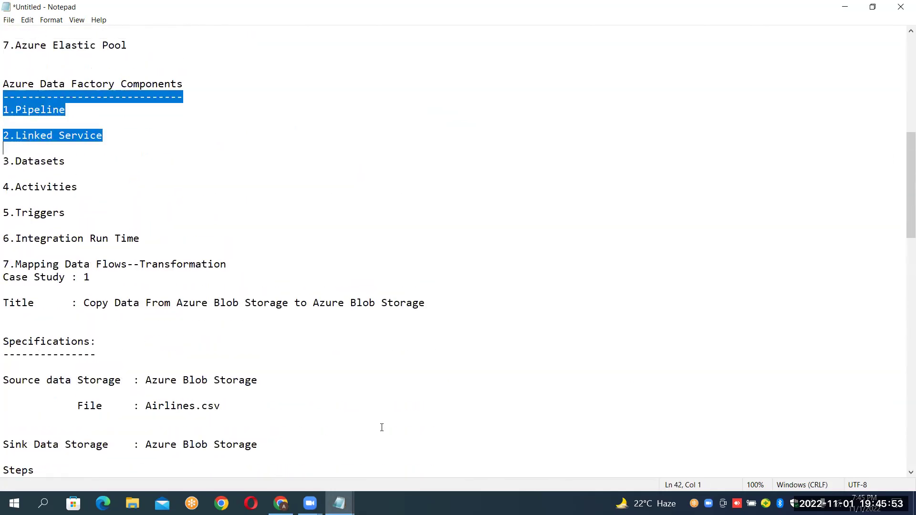
{"action": "key", "text": "shift+Down"}
{"action": "key", "text": "shift+Down"}
{"action": "key", "text": "shift+Down"}
{"action": "key", "text": "shift+Down"}
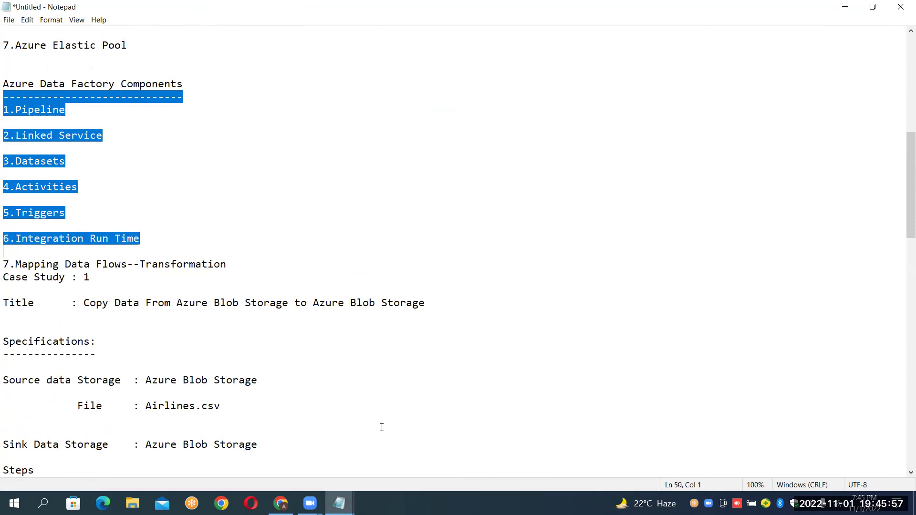
{"action": "key", "text": "shift+Down"}
{"action": "key", "text": "shift+Down"}
{"action": "key", "text": "shift+Down"}
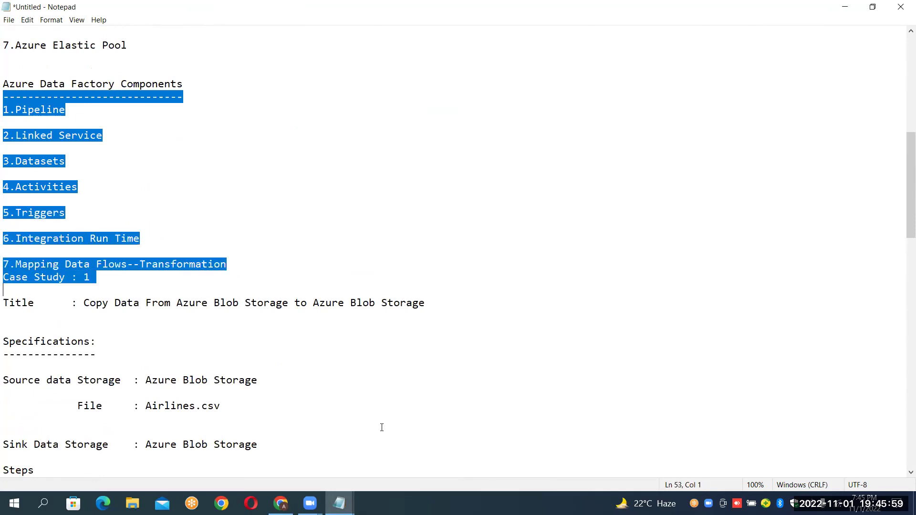
{"action": "key", "text": "Up"}
{"action": "key", "text": "Up"}
{"action": "key", "text": "Up"}
{"action": "key", "text": "Up"}
{"action": "key", "text": "Up"}
{"action": "key", "text": "Up"}
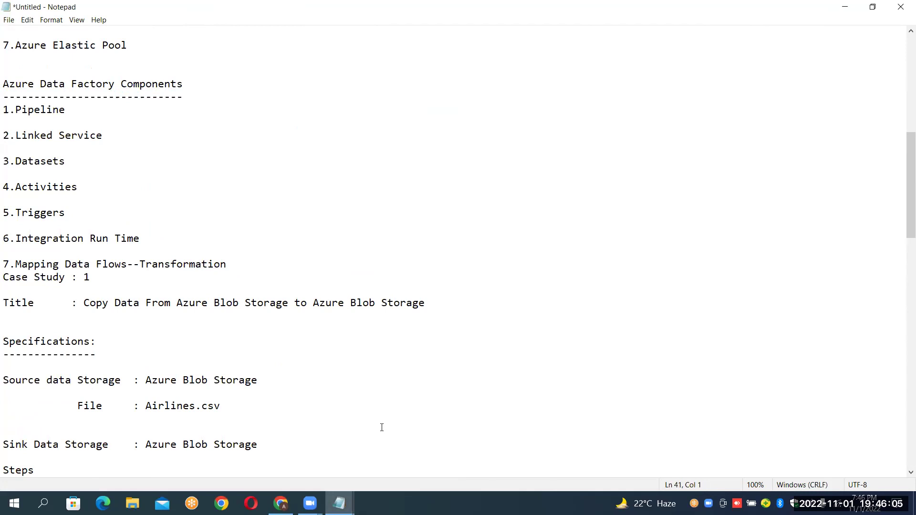
{"action": "key", "text": "shift+Down"}
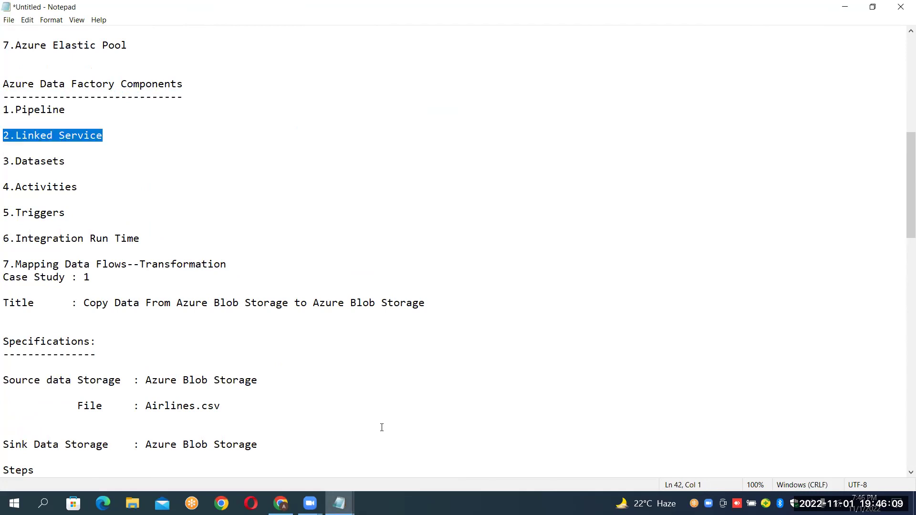
{"action": "left_click", "coordinate": [281, 504]}
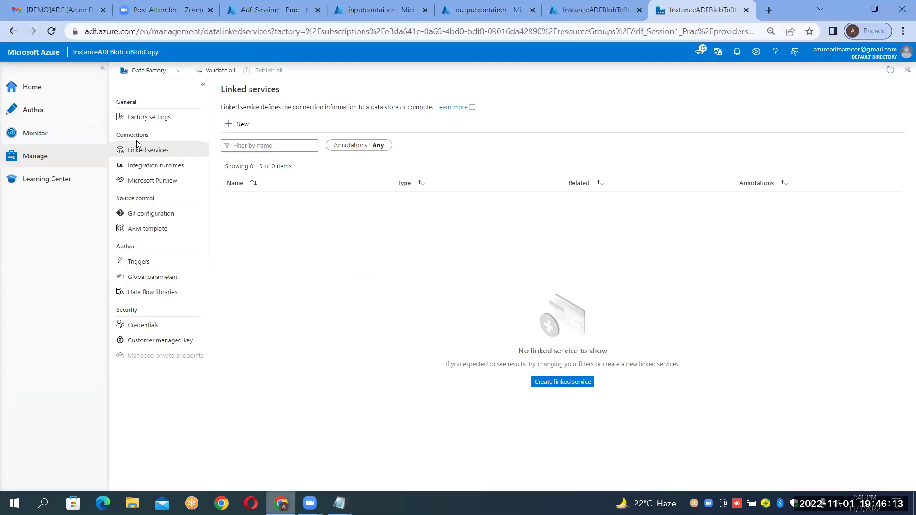
Reopen Manage, check inputcontainer and outputcontainer in the portal, and return to Linked services.
{"action": "left_click", "coordinate": [44, 161]}
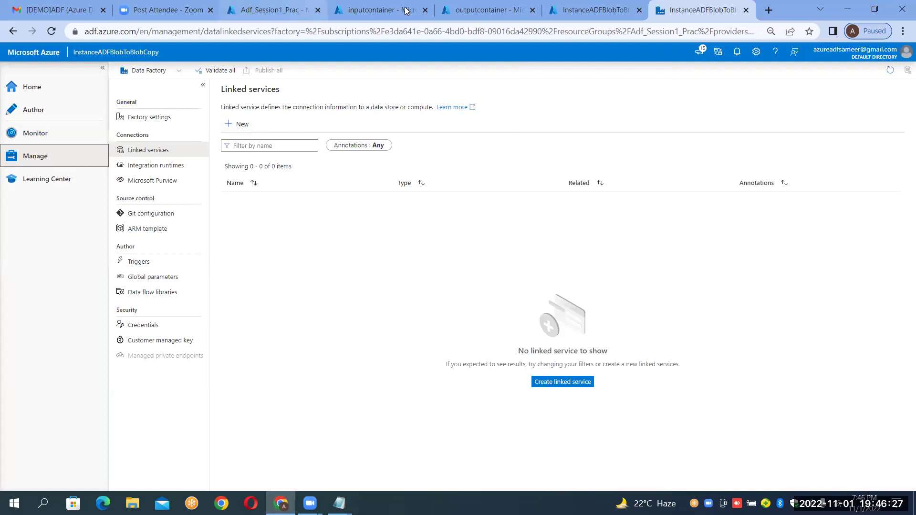
{"action": "left_click", "coordinate": [387, 10]}
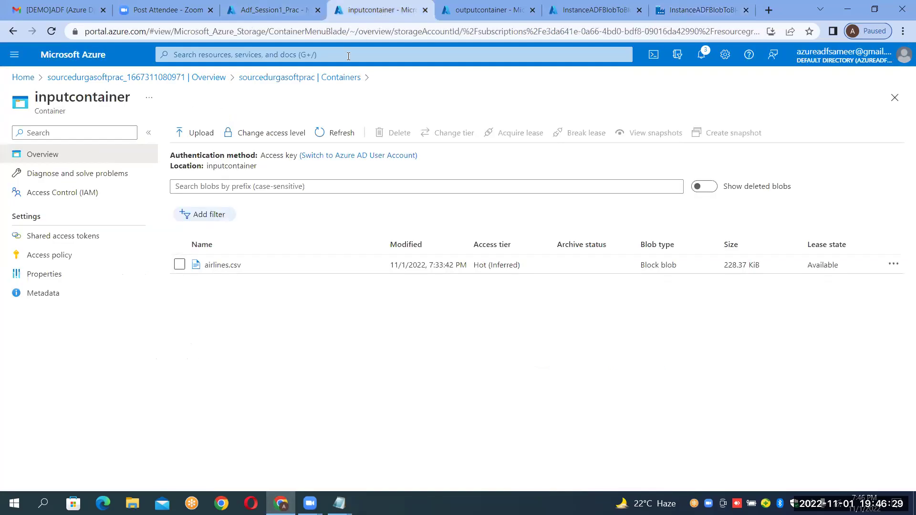
{"action": "left_click", "coordinate": [487, 14]}
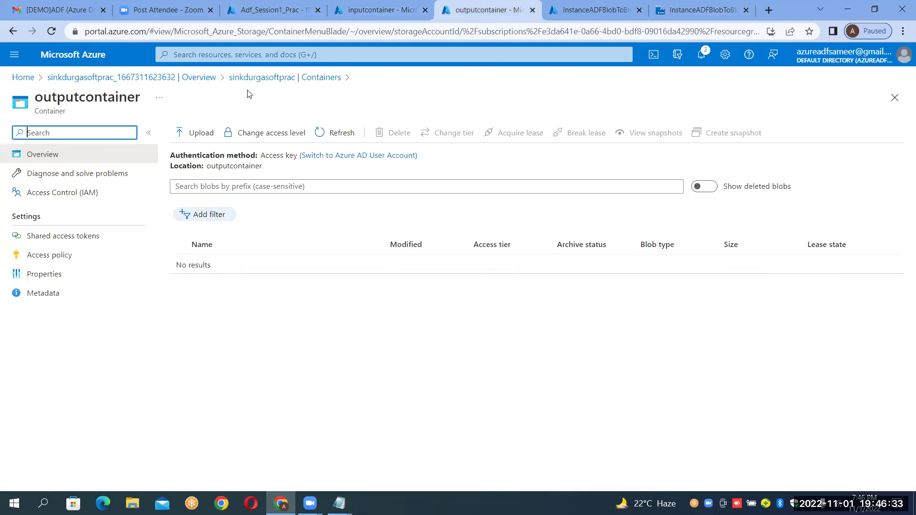
{"action": "left_click", "coordinate": [707, 13]}
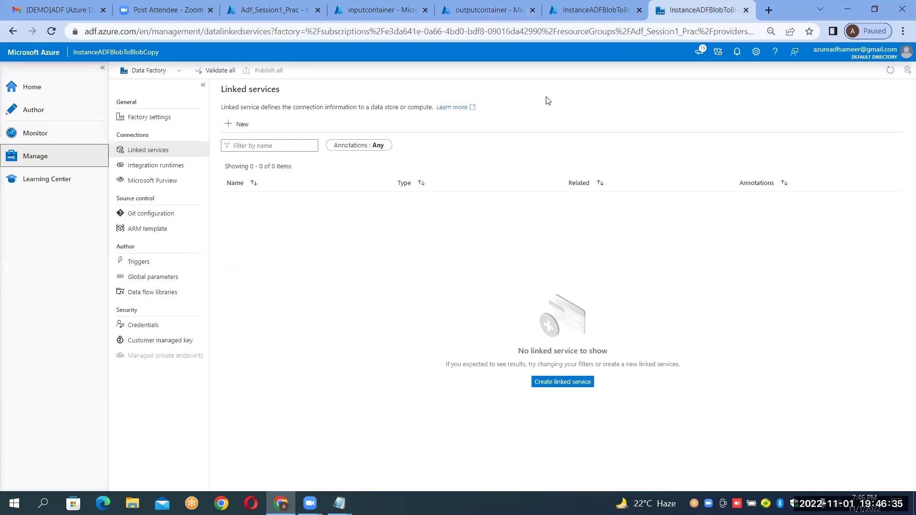
Start a new linked service, glance at Compute options, and search data stores for 'blob'.
{"action": "left_click", "coordinate": [237, 126]}
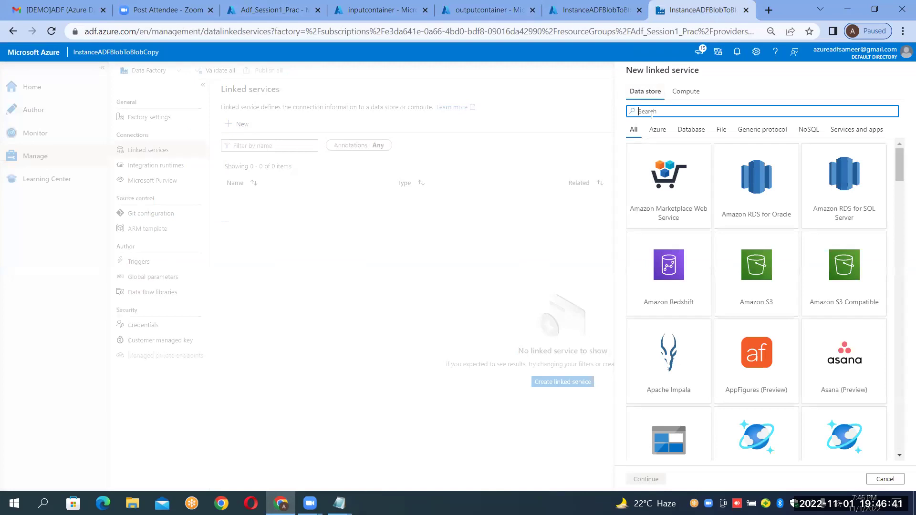
{"action": "left_click", "coordinate": [885, 479]}
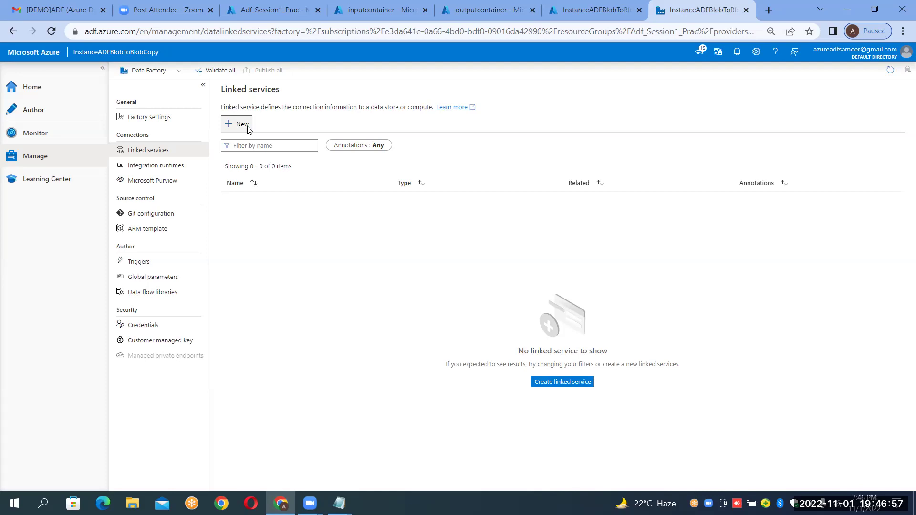
{"action": "left_click", "coordinate": [248, 128]}
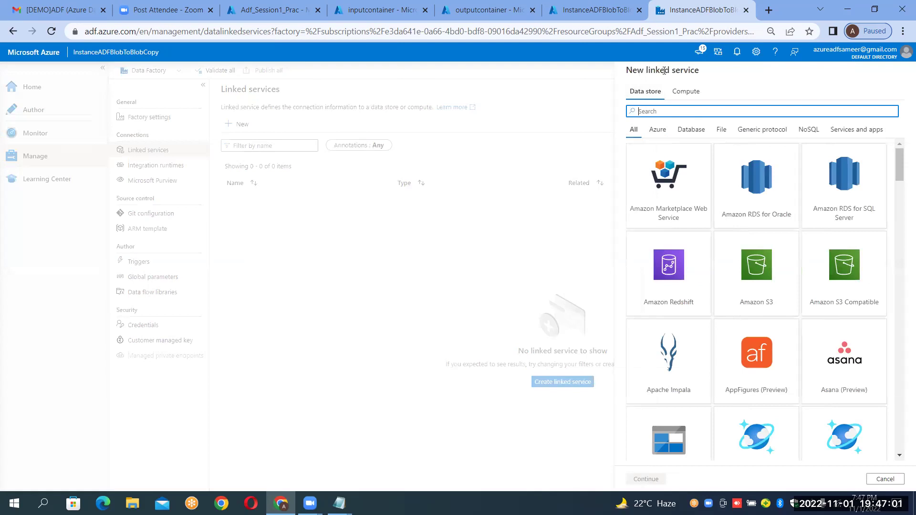
{"action": "left_click", "coordinate": [678, 94]}
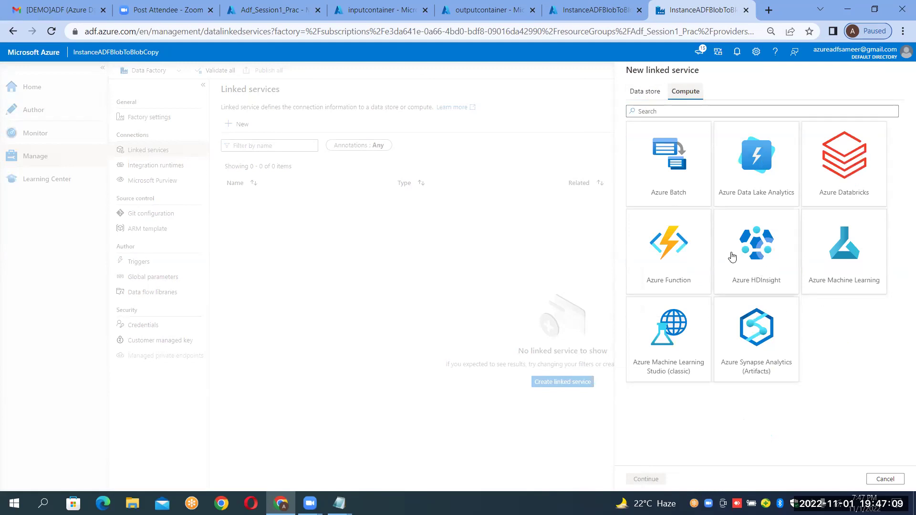
{"action": "left_click", "coordinate": [645, 93]}
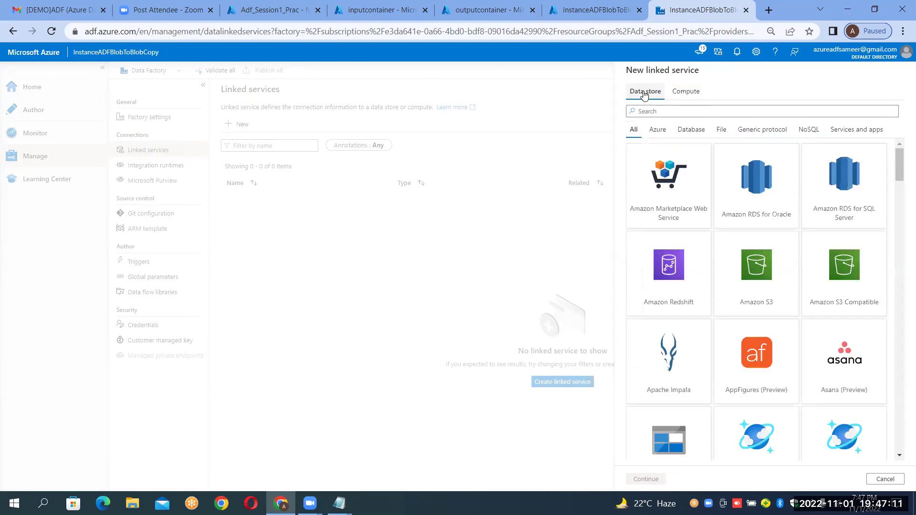
{"action": "left_click", "coordinate": [653, 111]}
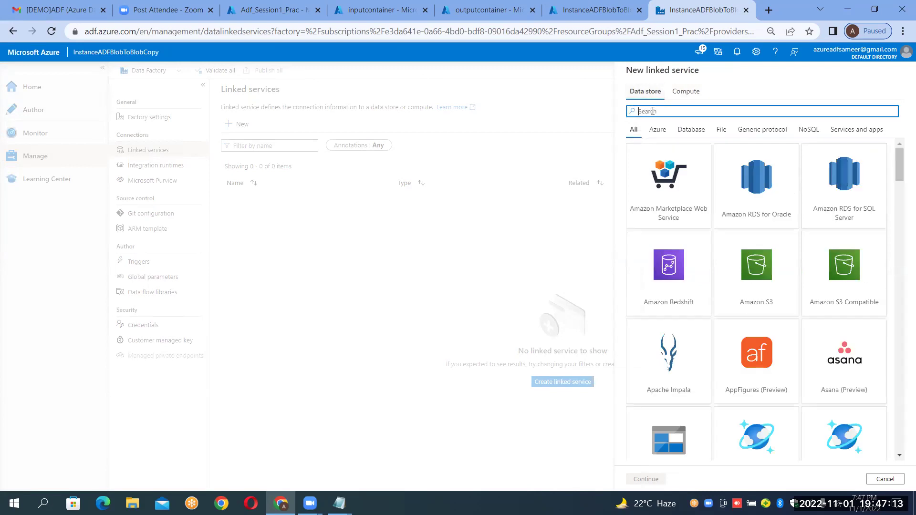
{"action": "type", "text": "blob"}
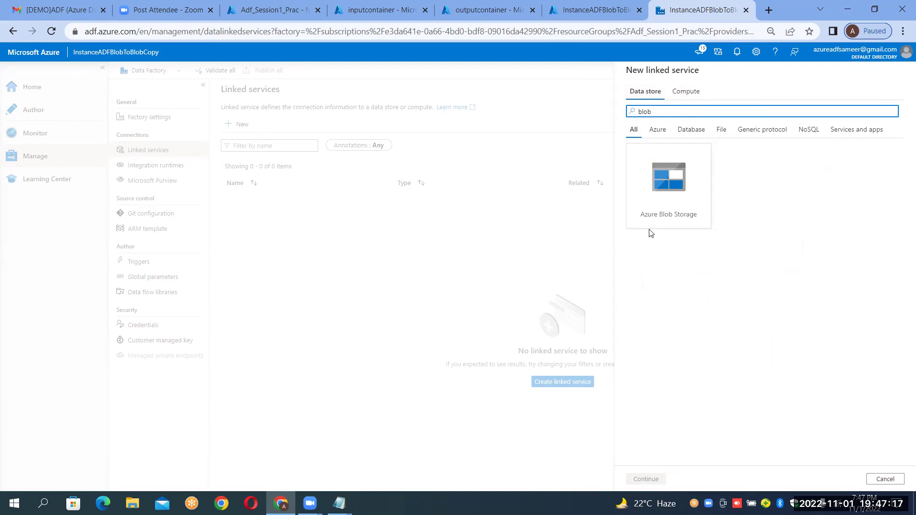
Choose Azure Blob Storage and rename the linked service to LS_BLOB_SOURCE.
{"action": "double_click", "coordinate": [661, 206]}
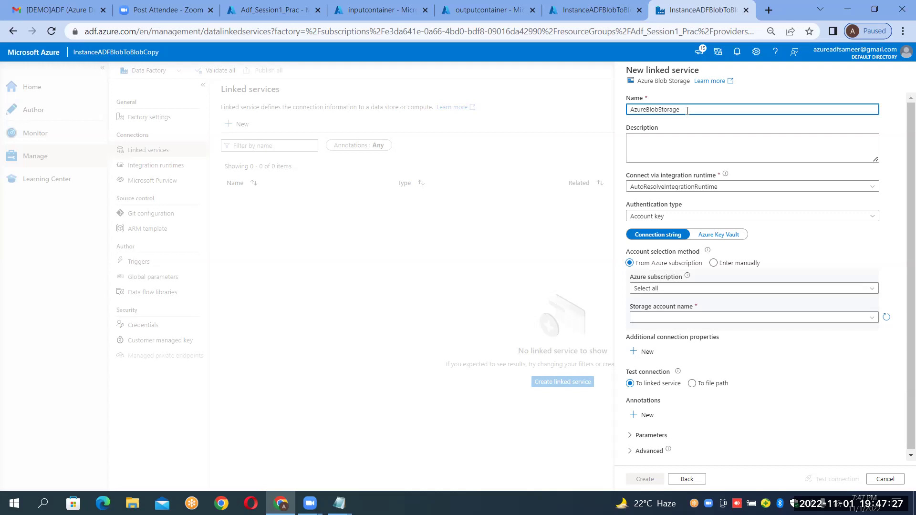
{"action": "key", "text": "ctrl+a"}
{"action": "key", "text": "BackSpace"}
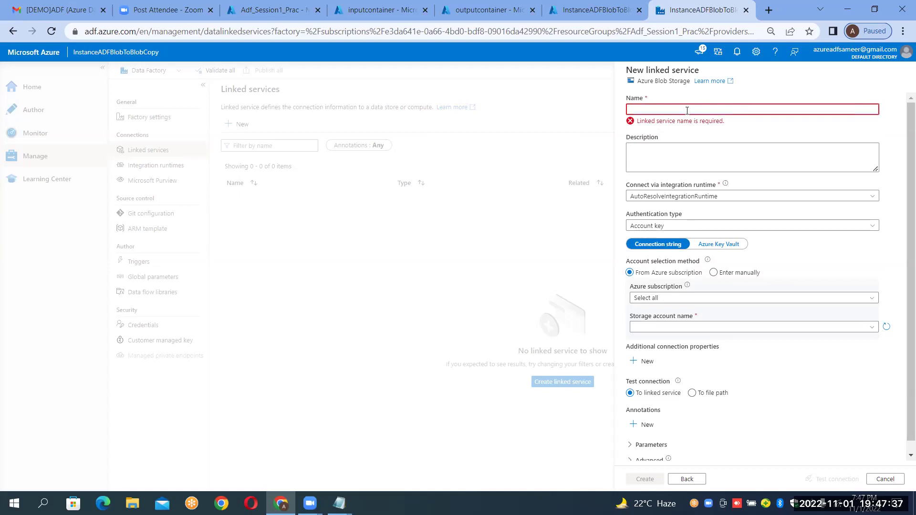
{"action": "type", "text": "LS_BLOB_SOURCE"}
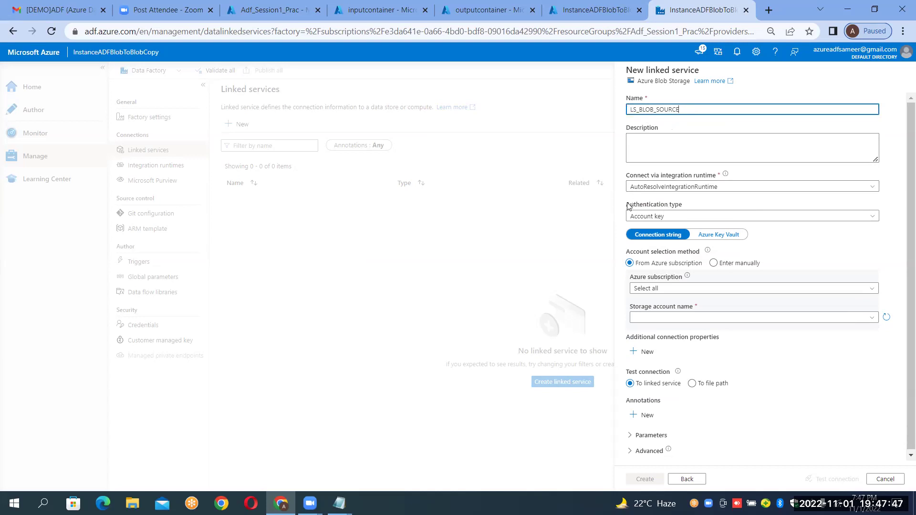
{"action": "left_click", "coordinate": [370, 11]}
{"action": "left_click", "coordinate": [501, 6]}
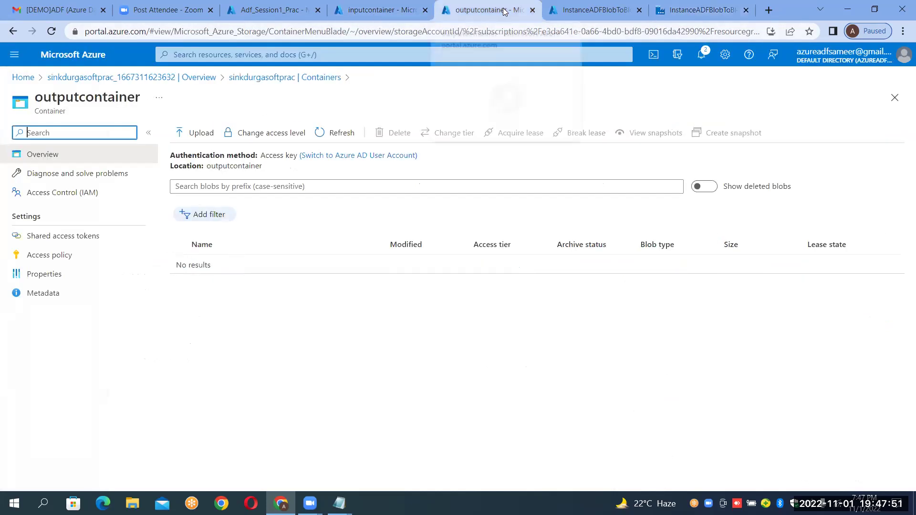
{"action": "left_click", "coordinate": [693, 7]}
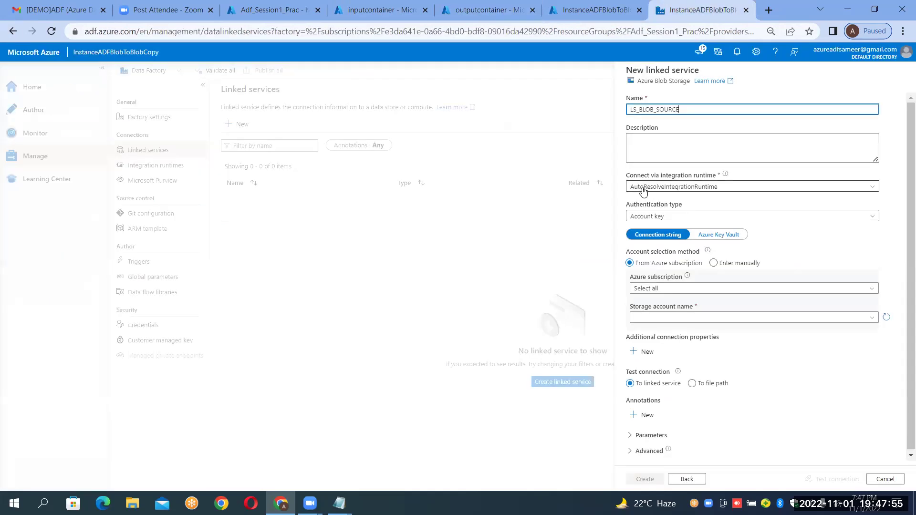
Keep AutoResolveIntegrationRuntime as the runtime and Account key as the authentication type.
{"action": "left_click", "coordinate": [675, 189]}
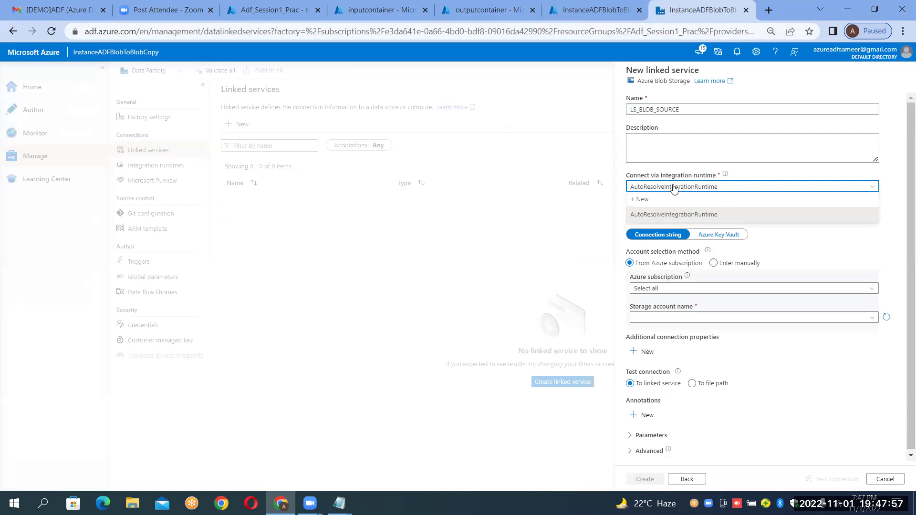
{"action": "left_click", "coordinate": [650, 208]}
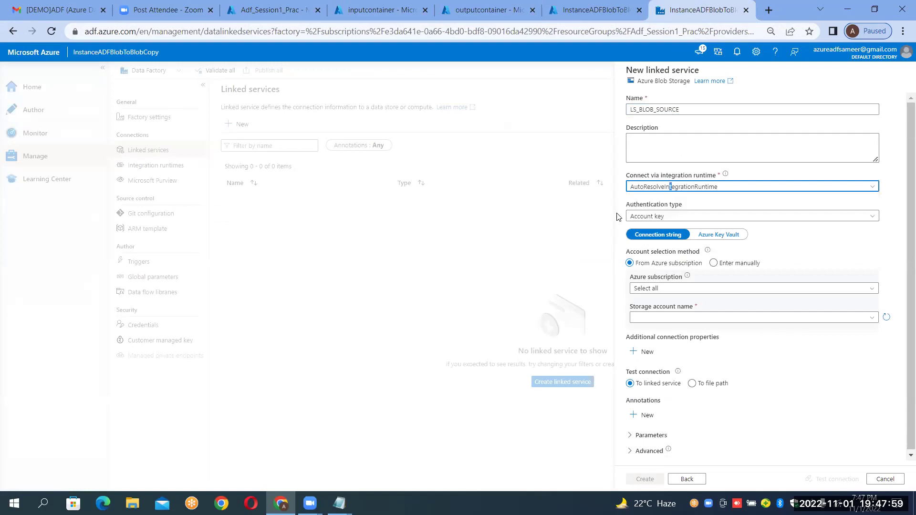
{"action": "left_click", "coordinate": [405, 9]}
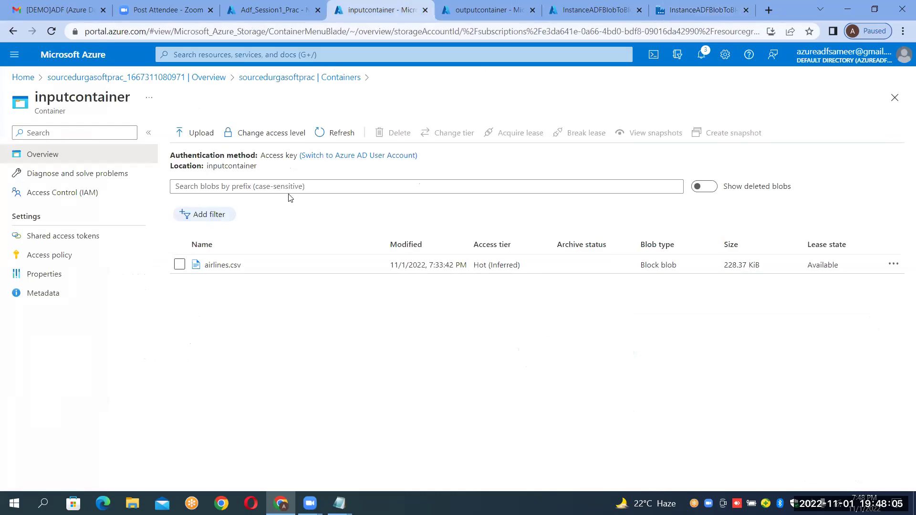
{"action": "left_click", "coordinate": [680, 6]}
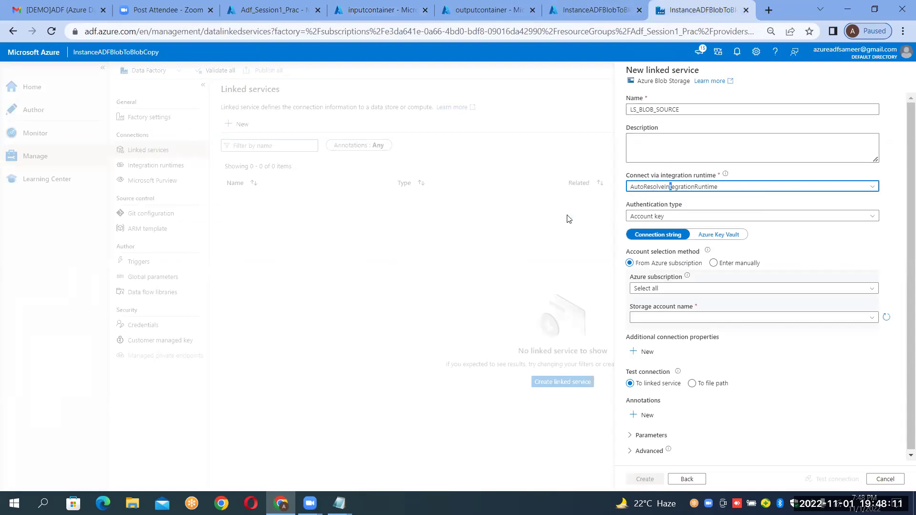
{"action": "left_click", "coordinate": [640, 218]}
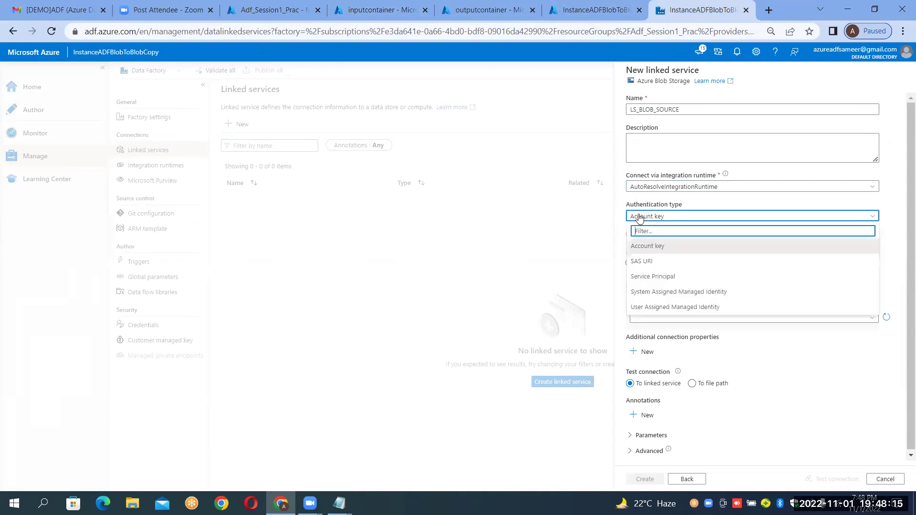
{"action": "left_click", "coordinate": [643, 248]}
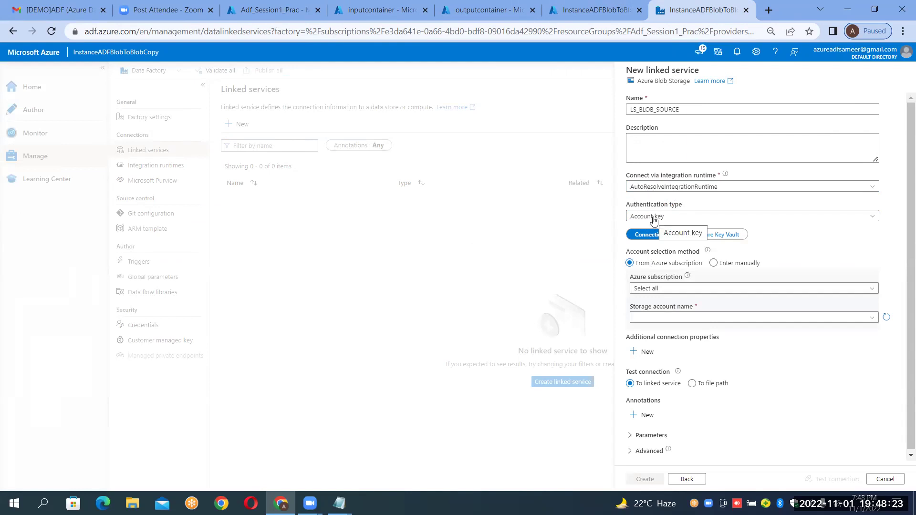
{"action": "left_click", "coordinate": [654, 219]}
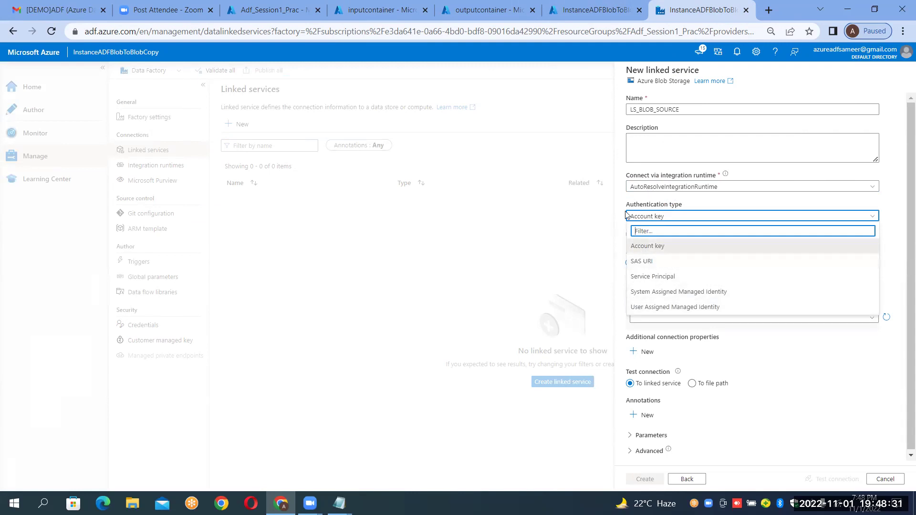
{"action": "left_click", "coordinate": [649, 246]}
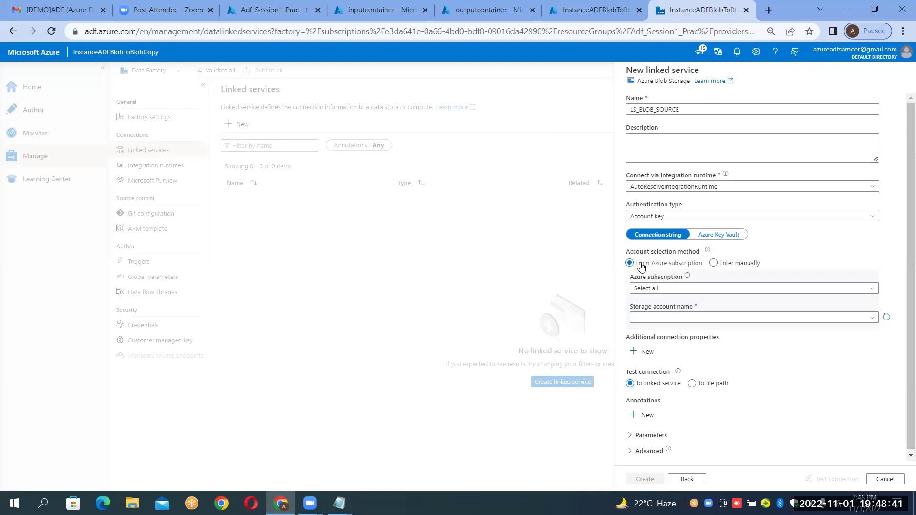
Select the Azure subscription that holds the storage accounts.
{"action": "left_click", "coordinate": [657, 289]}
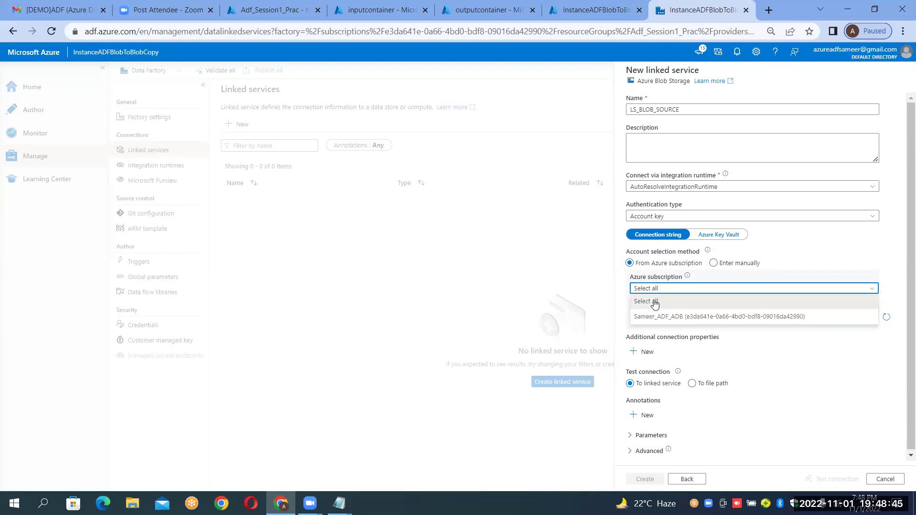
{"action": "left_click", "coordinate": [655, 318]}
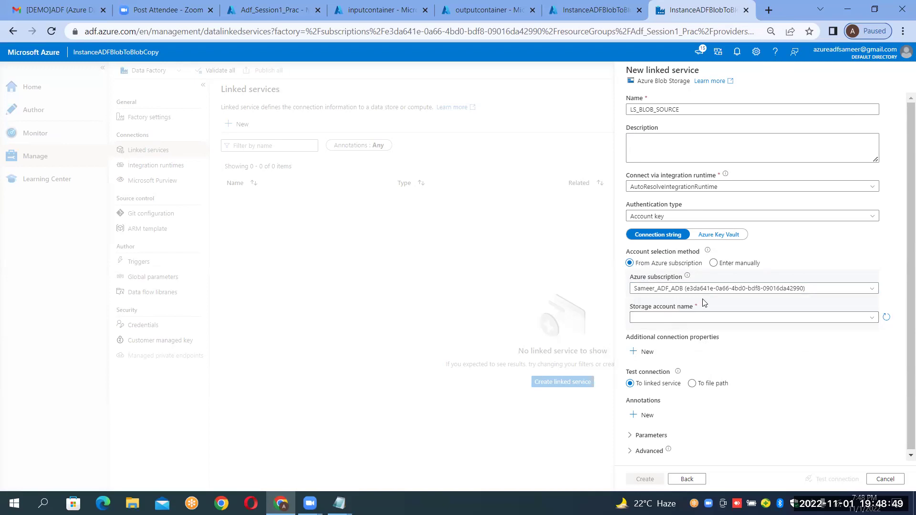
{"action": "left_click", "coordinate": [367, 4]}
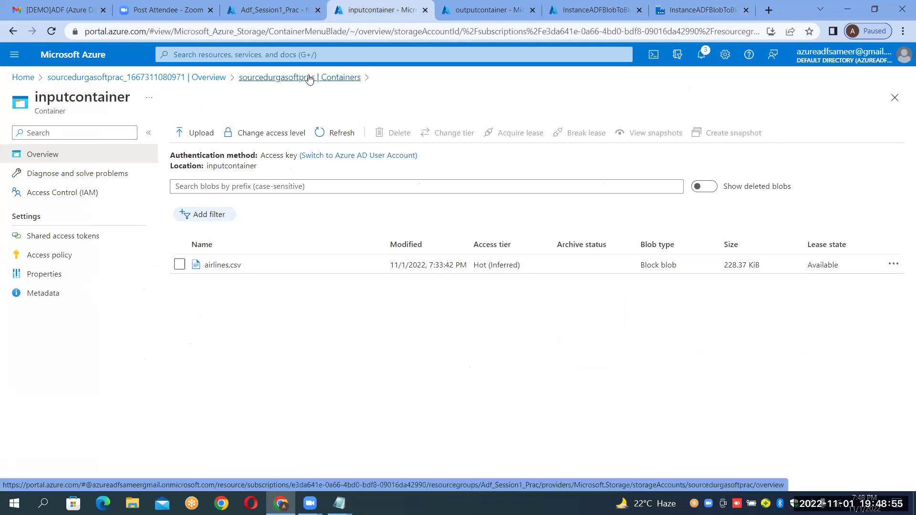
{"action": "left_click", "coordinate": [692, 5]}
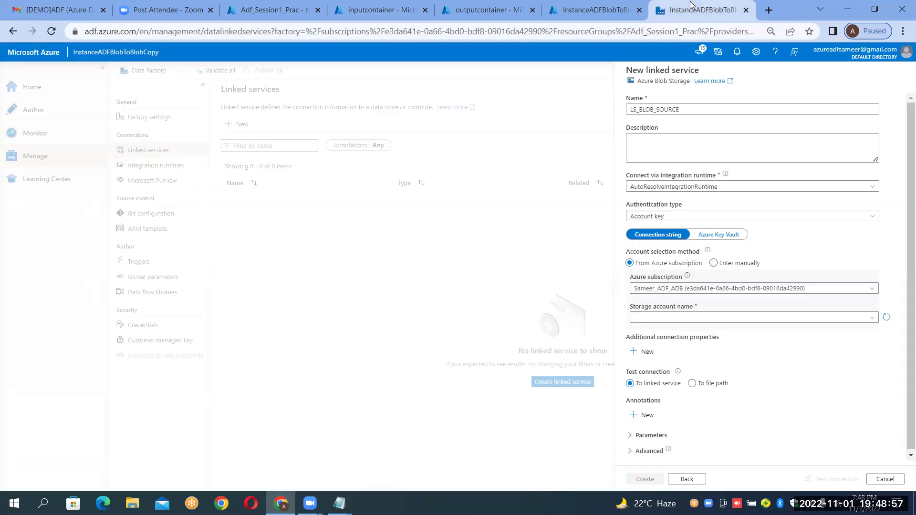
Pick storage account sourcedurgasoftprac, test the connection, and create LS_BLOB_SOURCE.
{"action": "left_click", "coordinate": [643, 319]}
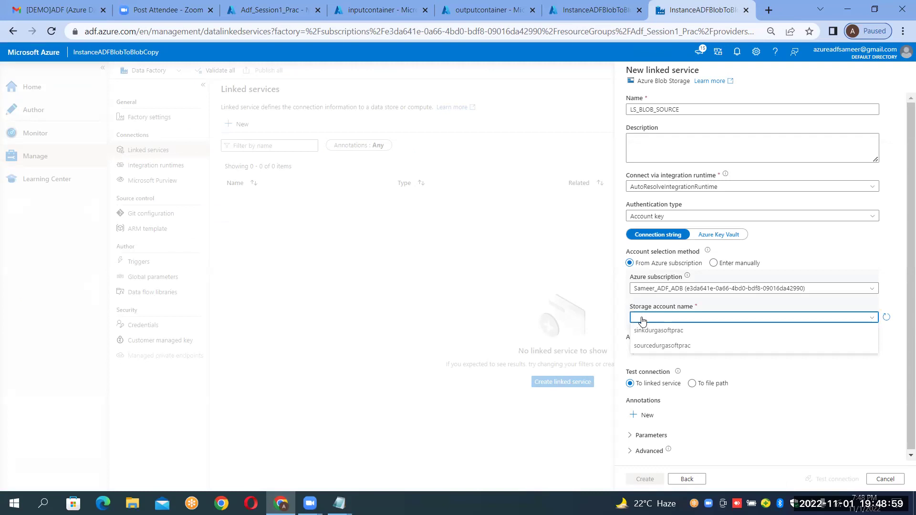
{"action": "left_click", "coordinate": [648, 347]}
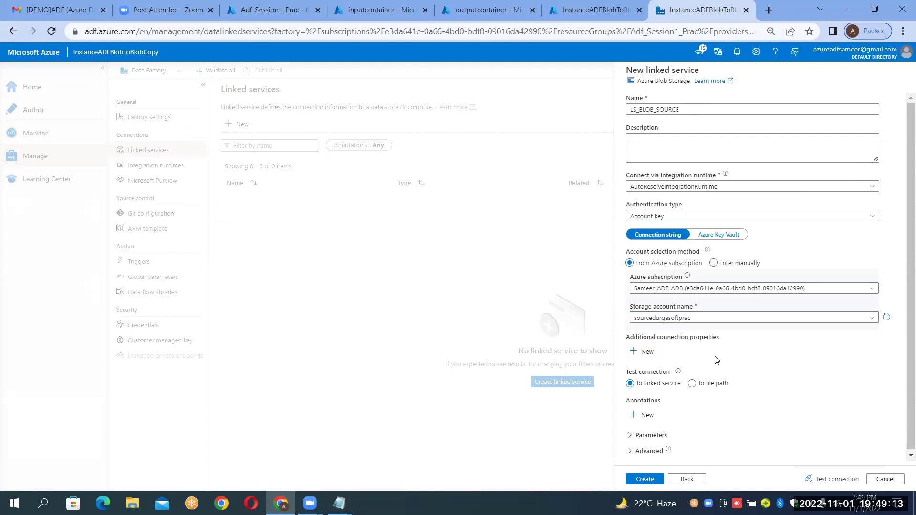
{"action": "left_click", "coordinate": [829, 485]}
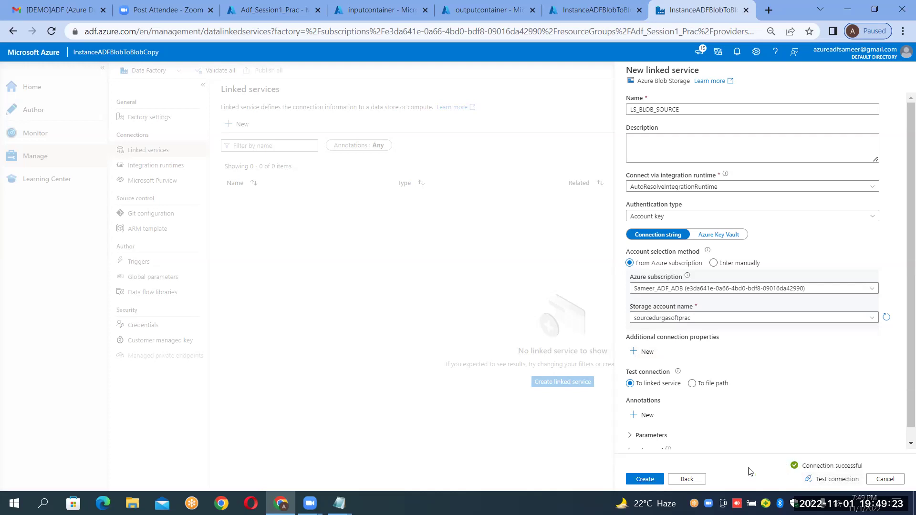
{"action": "left_click", "coordinate": [635, 481]}
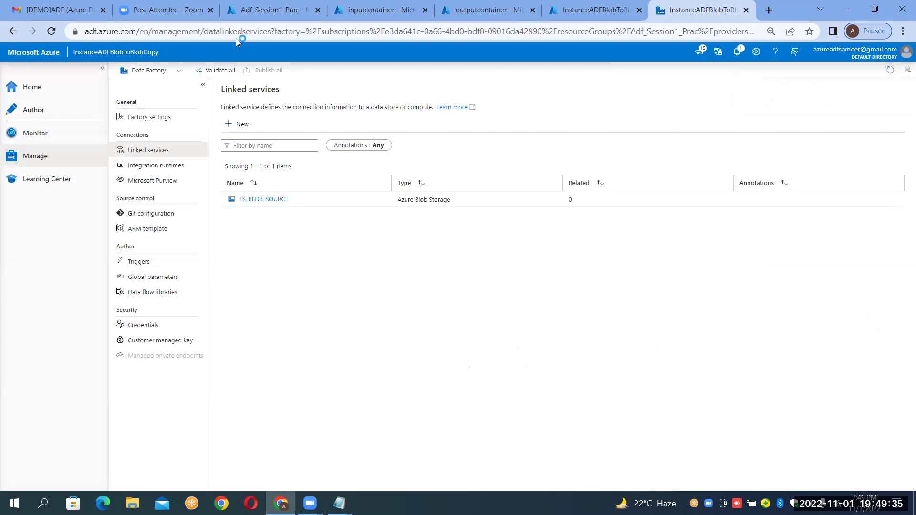
Add another Azure Blob Storage linked service via a 'blo' search and name it LS_BLOB_SINK.
{"action": "left_click", "coordinate": [241, 123]}
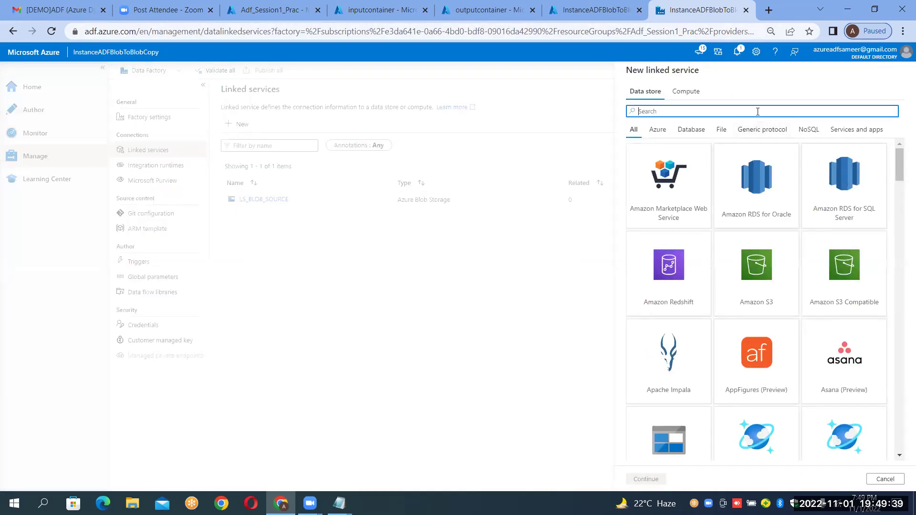
{"action": "type", "text": "blob"}
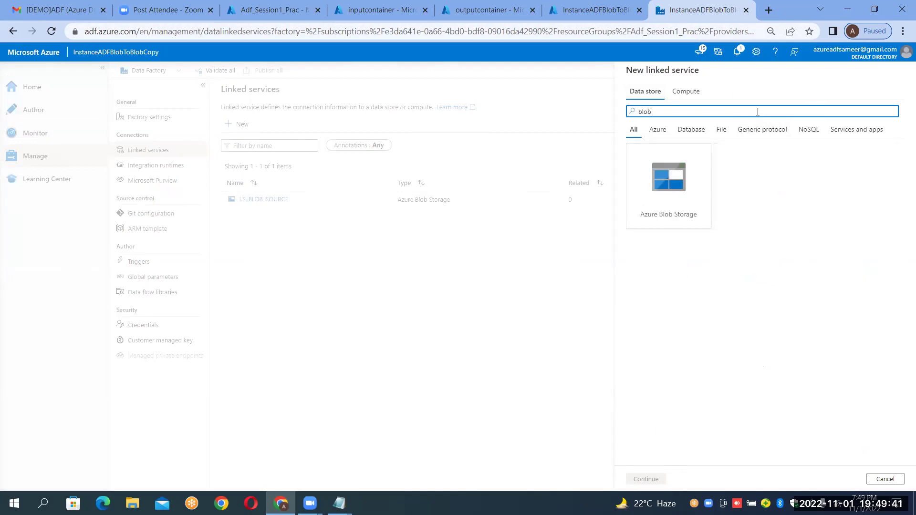
{"action": "double_click", "coordinate": [670, 226]}
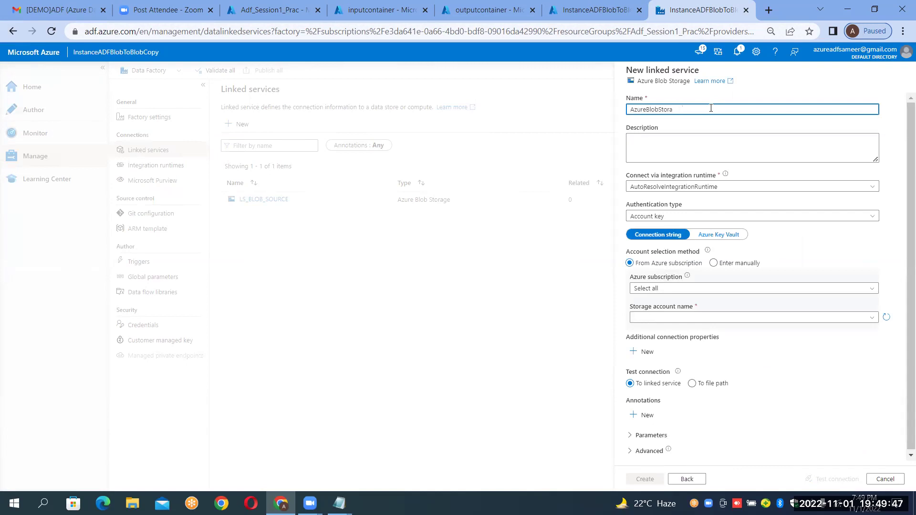
{"action": "key", "text": "BackSpace"}
{"action": "key", "text": "BackSpace"}
{"action": "key", "text": "BackSpace"}
{"action": "key", "text": "BackSpace"}
{"action": "key", "text": "BackSpace"}
{"action": "key", "text": "BackSpace"}
{"action": "key", "text": "BackSpace"}
{"action": "key", "text": "BackSpace"}
{"action": "key", "text": "BackSpace"}
{"action": "key", "text": "BackSpace"}
{"action": "key", "text": "BackSpace"}
{"action": "key", "text": "BackSpace"}
{"action": "key", "text": "BackSpace"}
{"action": "key", "text": "BackSpace"}
{"action": "type", "text": "LS_"}
{"action": "type", "text": "BLOB_SINK"}
Select the Azure subscription and check which storage account holds outputcontainer.
{"action": "left_click", "coordinate": [646, 289]}
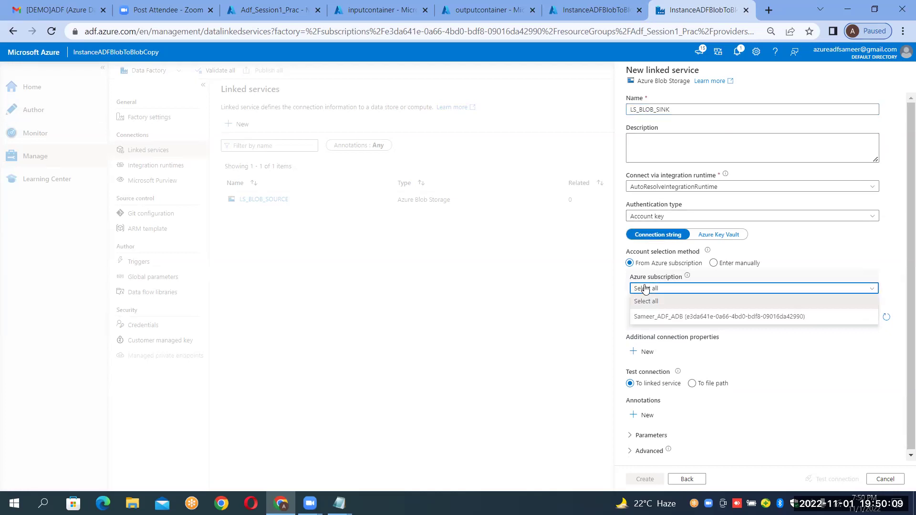
{"action": "left_click", "coordinate": [645, 317]}
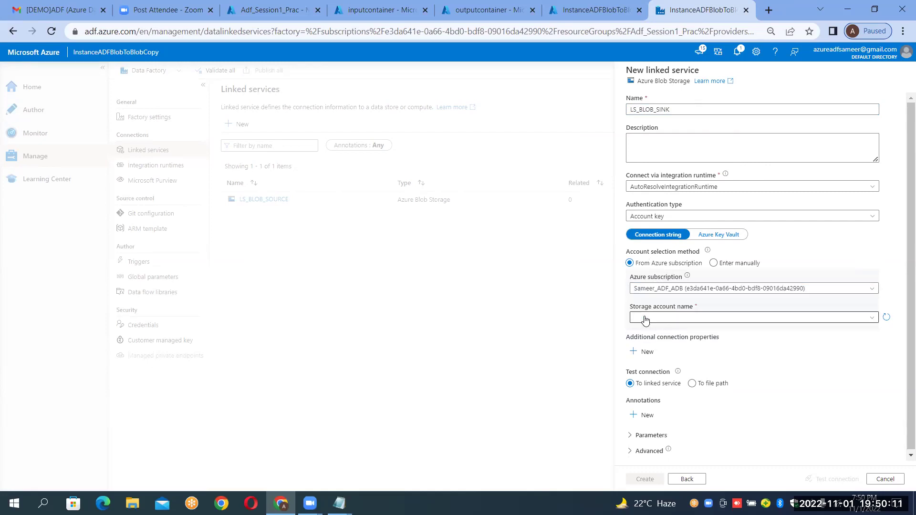
{"action": "left_click", "coordinate": [645, 318]}
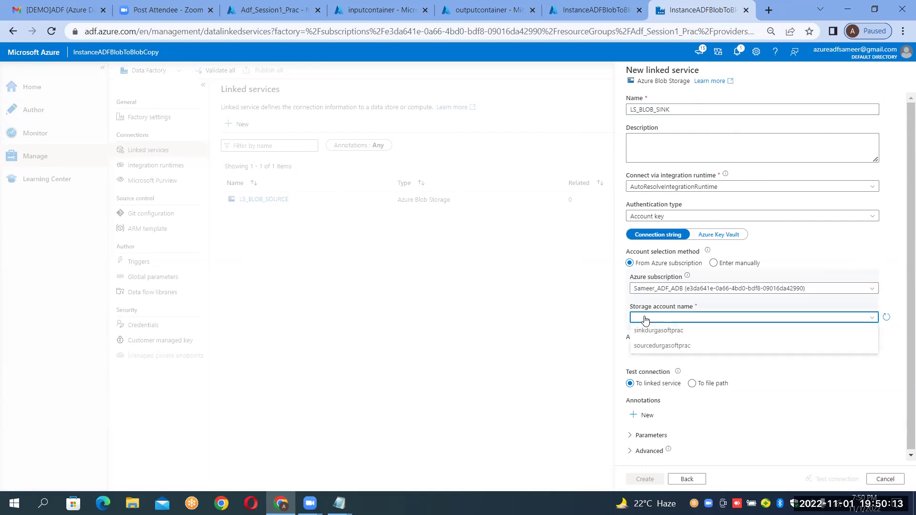
{"action": "left_click", "coordinate": [488, 9]}
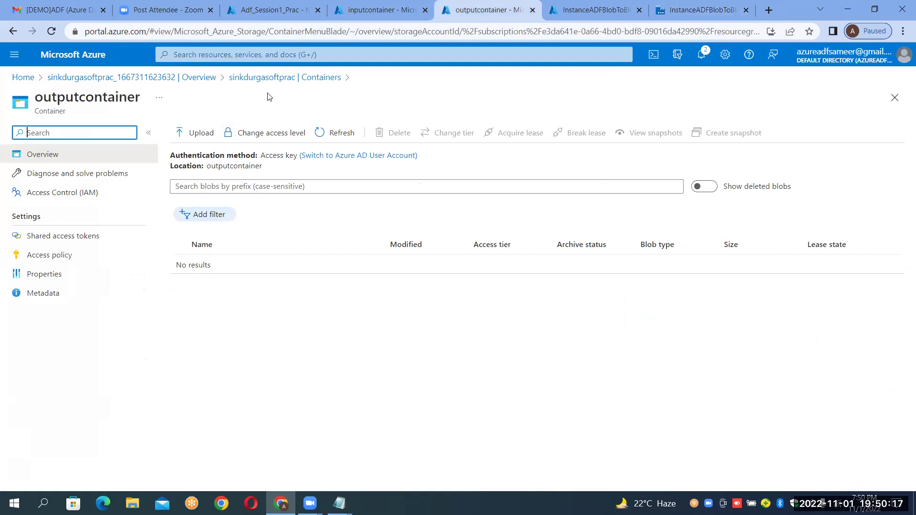
{"action": "left_click", "coordinate": [700, 8]}
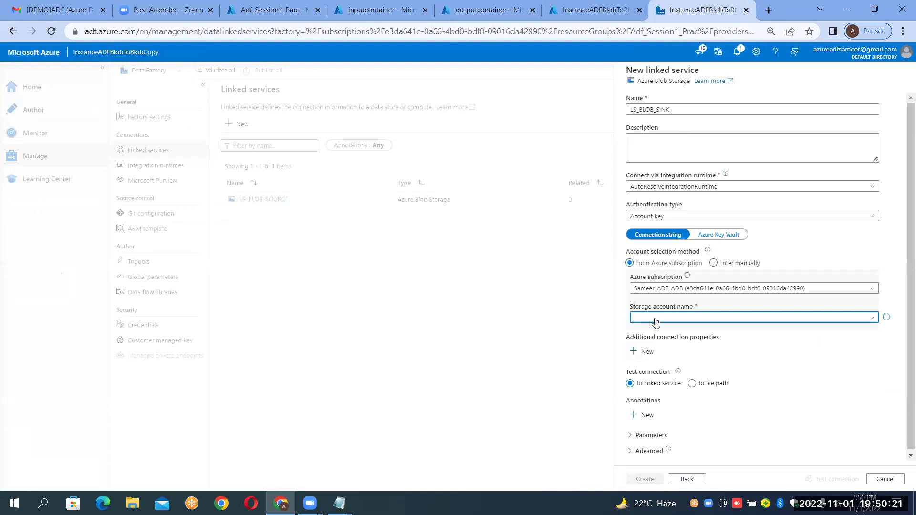
Choose sinkdurgasoftprac as the storage account, test the connection, and create LS_BLOB_SINK.
{"action": "left_click", "coordinate": [650, 333]}
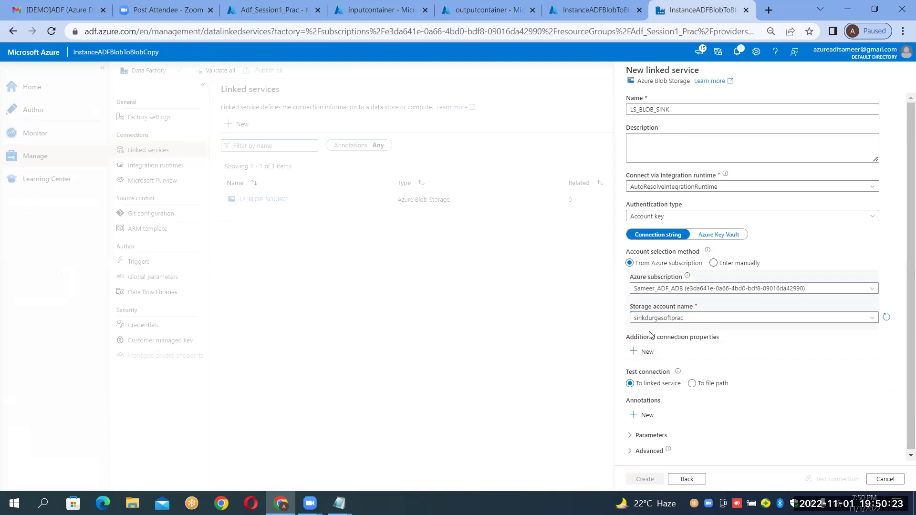
{"action": "left_click", "coordinate": [838, 482]}
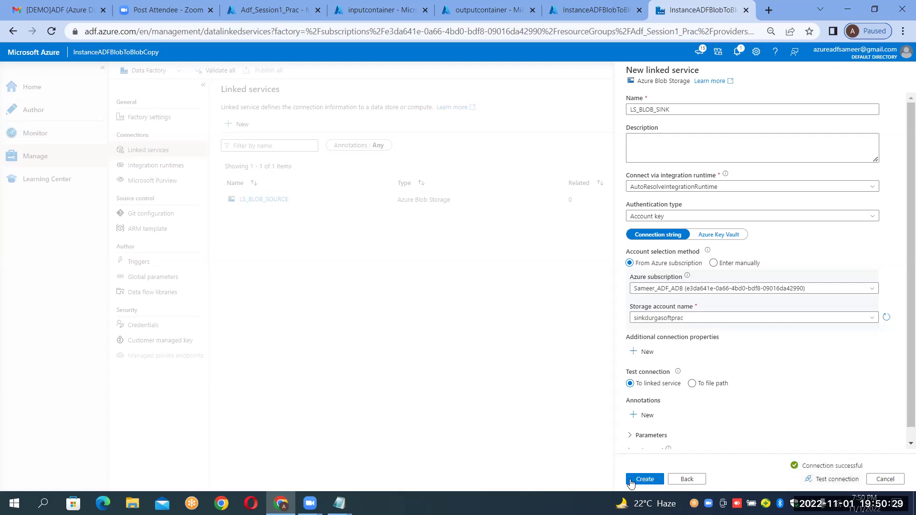
{"action": "left_click", "coordinate": [630, 478]}
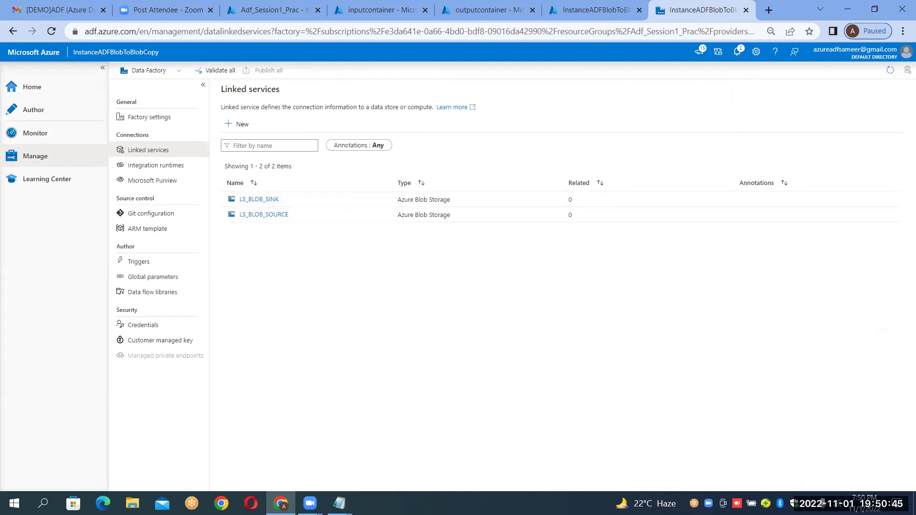
Add the line 'Step5:Create Linked services-2 linked services' below the Manage step in the notes.
{"action": "mouse_move", "coordinate": [339, 503]}
{"action": "left_click", "coordinate": [371, 460]}
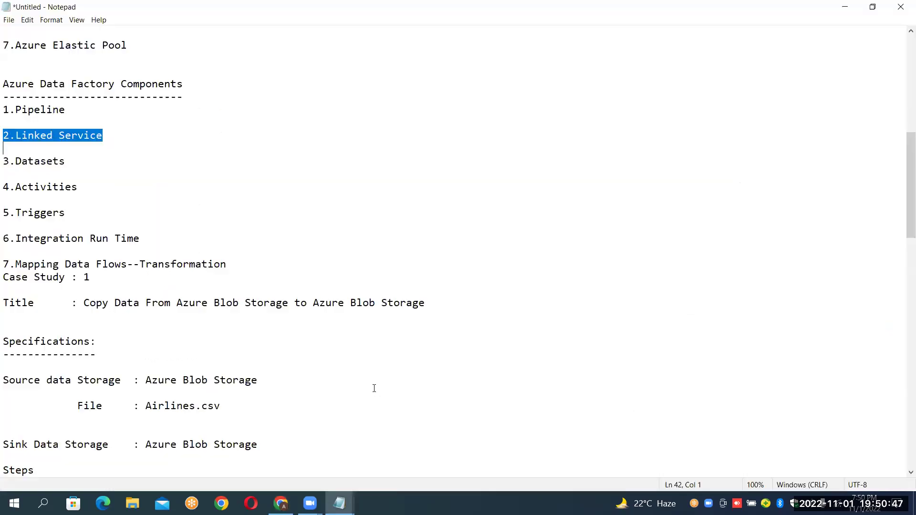
{"action": "left_click", "coordinate": [81, 471]}
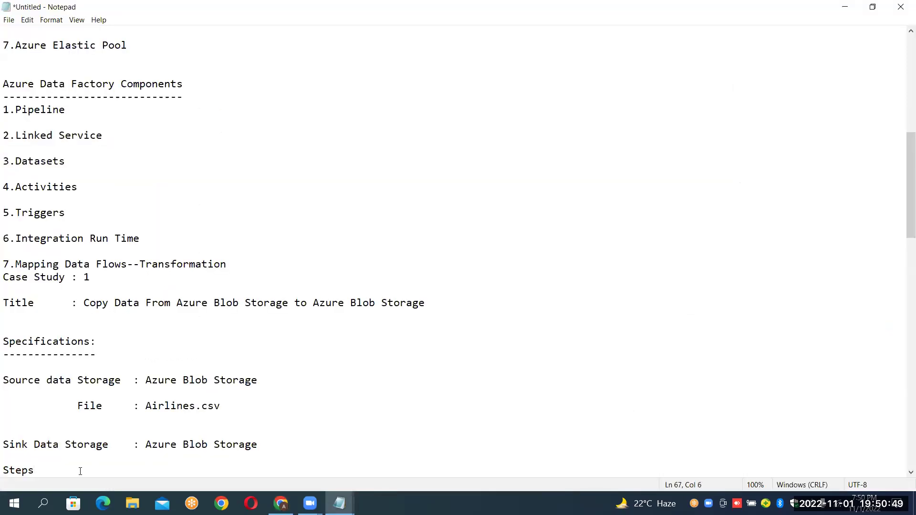
{"action": "type", "text": "-----  1.Step:Create the Resource Group  2.Step:Create the Source data Storage (Azure Blob Storage)--.Account 1 \t|-->Containers--Root Folder \t|-->File Shares \t|-->Ques \t|-->Tables  3.Step:Create the Sink data Storage  (Azure Blob Storage)---  Account 2  4.Start ADF-->Data Factory     Tiles    -----    Home    Author    Monitor    Manage-->Select Manage"}
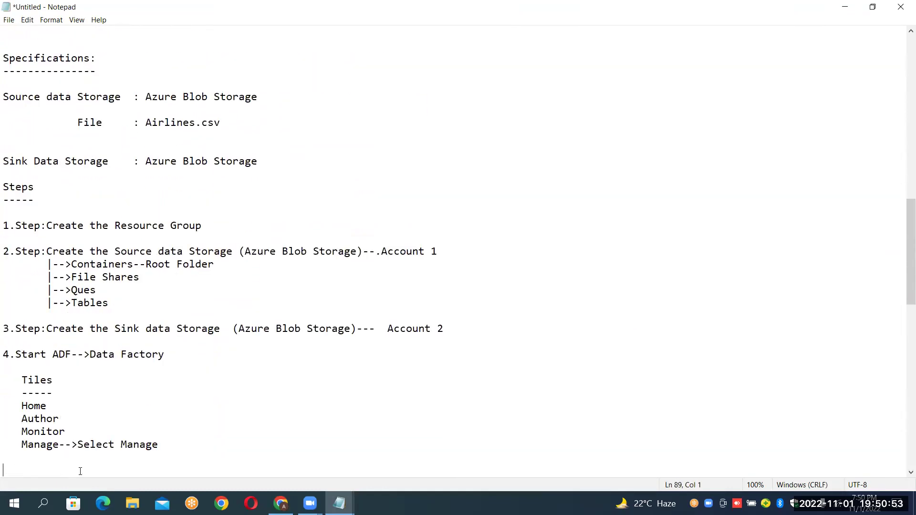
{"action": "key", "text": "Return"}
{"action": "key", "text": "Return"}
{"action": "key", "text": "Return"}
{"action": "key", "text": "Return"}
{"action": "key", "text": "Return"}
{"action": "key", "text": "BackSpace"}
{"action": "key", "text": "BackSpace"}
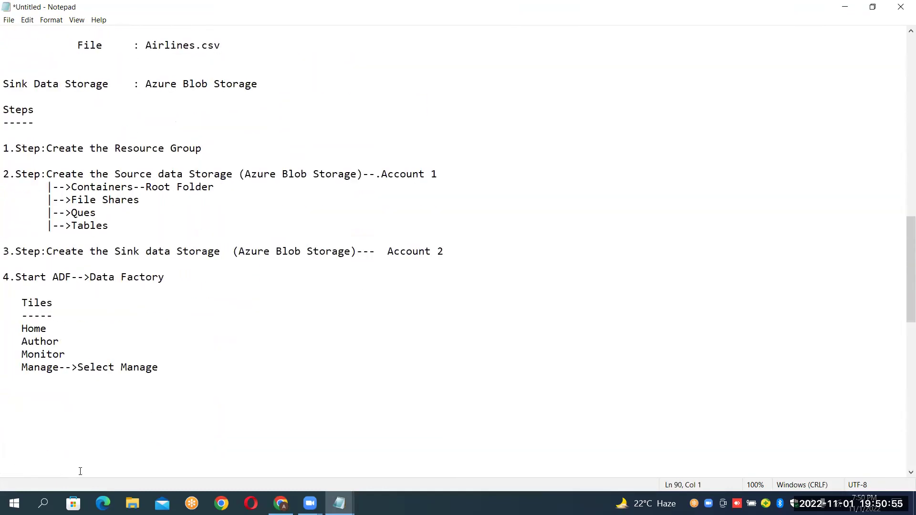
{"action": "type", "text": "Step5:Create Linked services"}
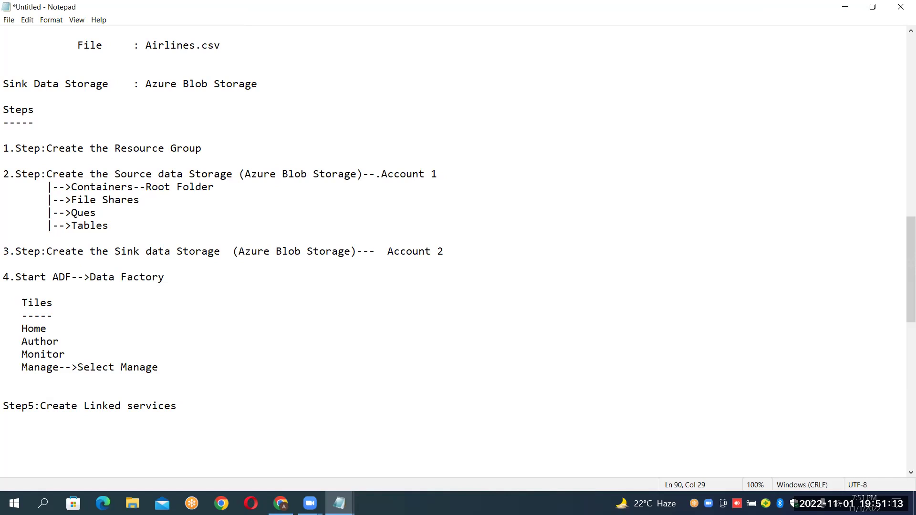
{"action": "type", "text": "-2 linked services"}
{"action": "key", "text": "Return"}
{"action": "key", "text": "Return"}
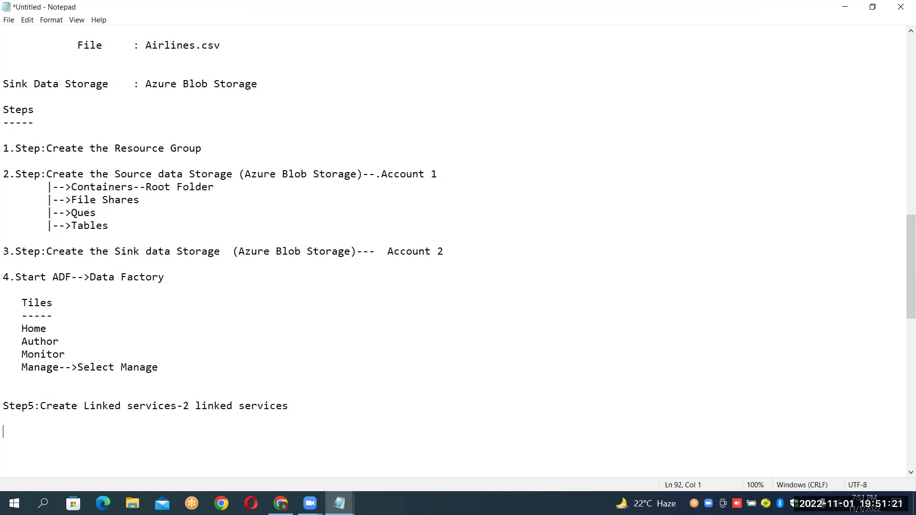
Start a 'Step6' line, then select the 2.Linked Service and 3.Datasets component lines.
{"action": "type", "text": "Step6"}
{"action": "key", "text": "Up"}
{"action": "key", "text": "Up"}
{"action": "key", "text": "Up"}
{"action": "key", "text": "Up"}
{"action": "key", "text": "Up"}
{"action": "key", "text": "Up"}
{"action": "key", "text": "Up"}
{"action": "key", "text": "Up"}
{"action": "key", "text": "Up"}
{"action": "key", "text": "Up"}
{"action": "key", "text": "Up"}
{"action": "key", "text": "Up"}
{"action": "key", "text": "Up"}
{"action": "key", "text": "Up"}
{"action": "key", "text": "Up"}
{"action": "key", "text": "Up"}
{"action": "key", "text": "Up"}
{"action": "key", "text": "Up"}
{"action": "key", "text": "Up"}
{"action": "key", "text": "Up"}
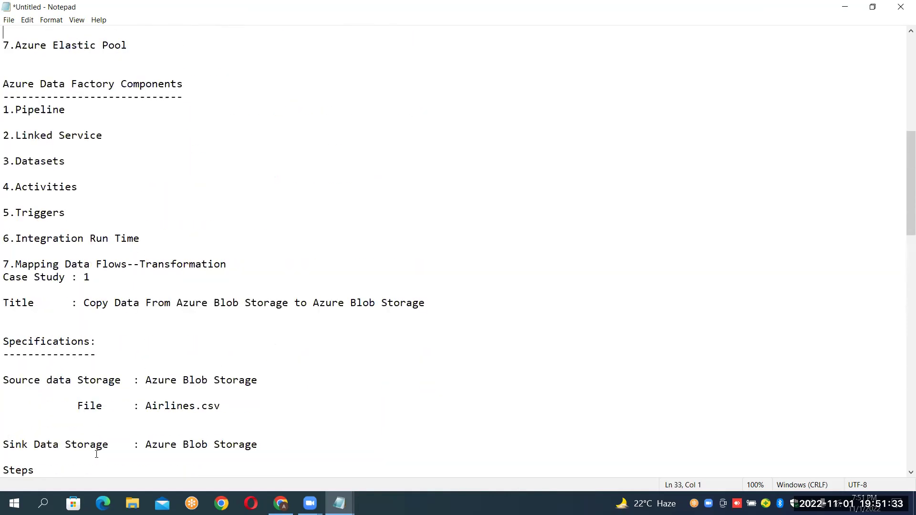
{"action": "scroll", "coordinate": [96, 454], "scroll_direction": "up", "scroll_amount": 1}
{"action": "key", "text": "Down"}
{"action": "key", "text": "Down"}
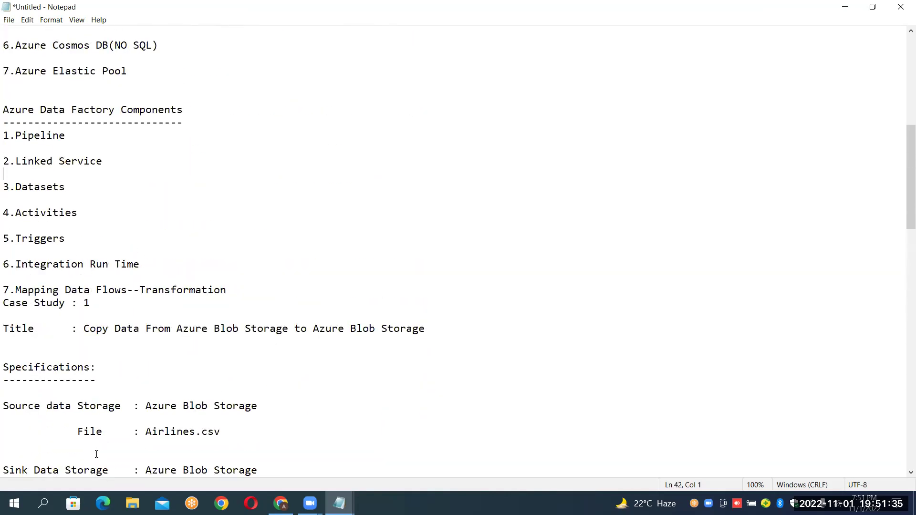
{"action": "key", "text": "shift+Down"}
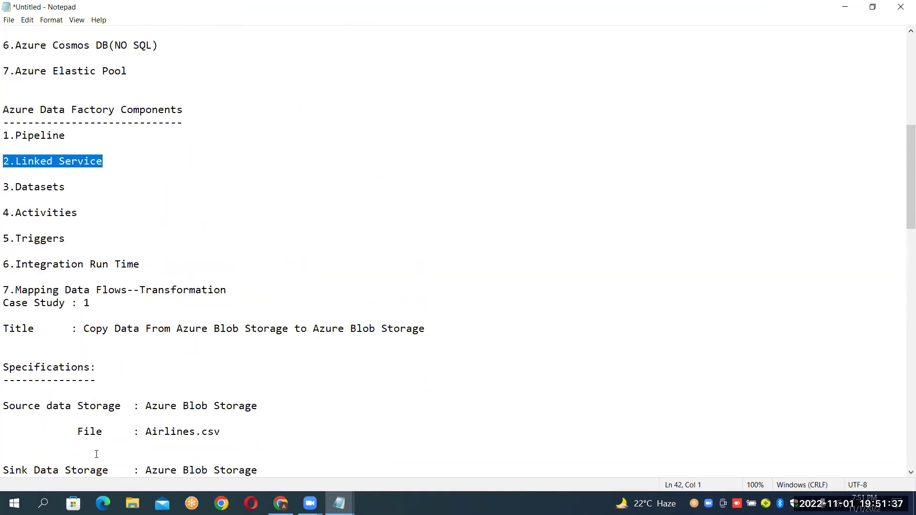
{"action": "key", "text": "Down"}
{"action": "key", "text": "shift+Down"}
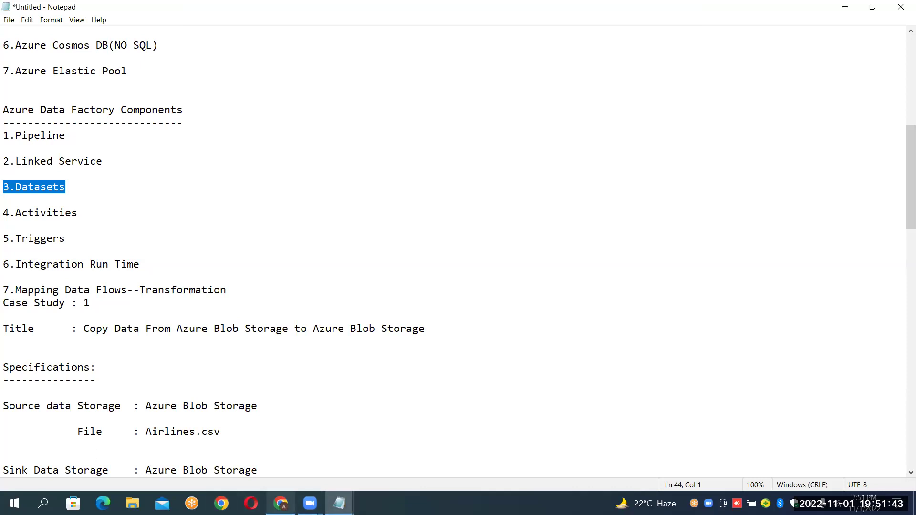
{"action": "left_click", "coordinate": [280, 503]}
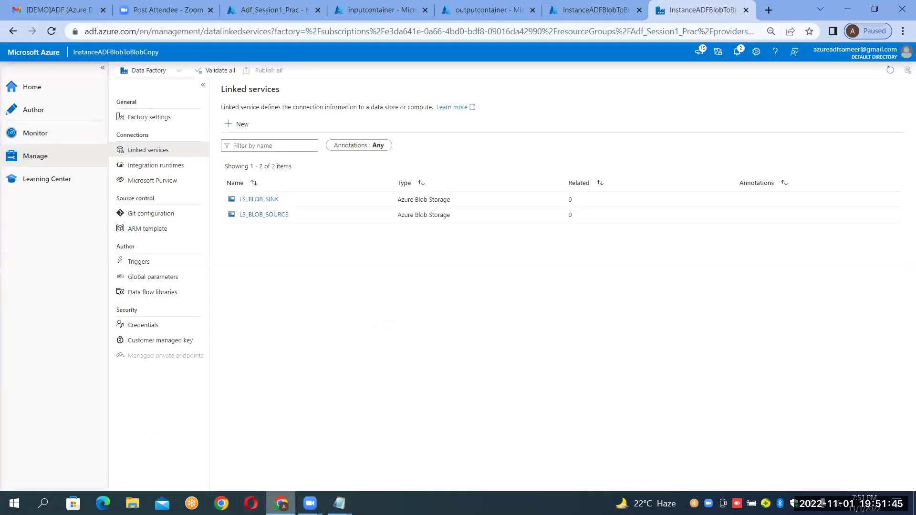
Open the Author section of Data Factory Studio from the left navigation.
{"action": "left_click", "coordinate": [41, 111]}
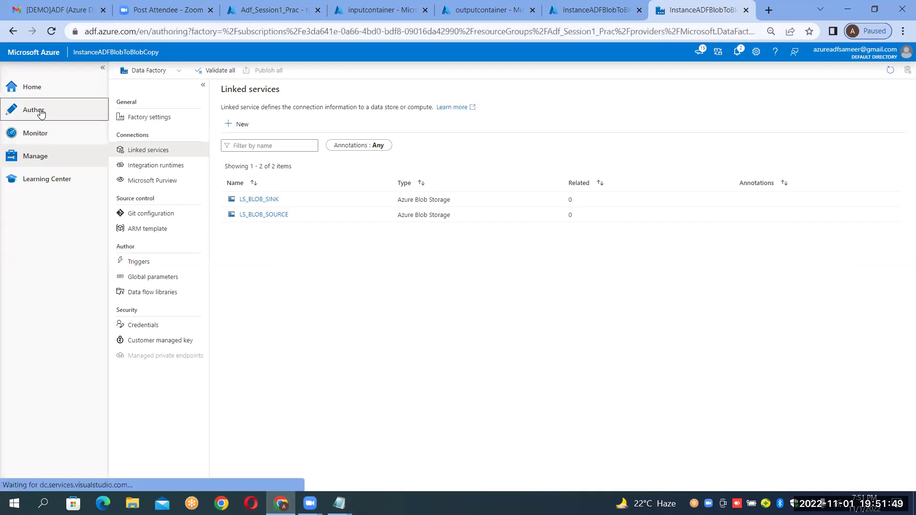
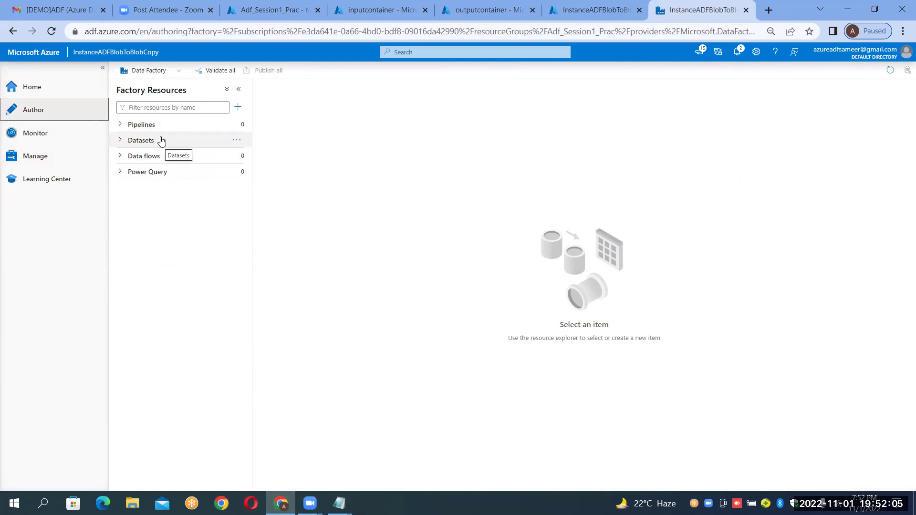
Check the files in the input and output containers, then return to the Data Factory authoring view.
{"action": "left_click", "coordinate": [388, 4]}
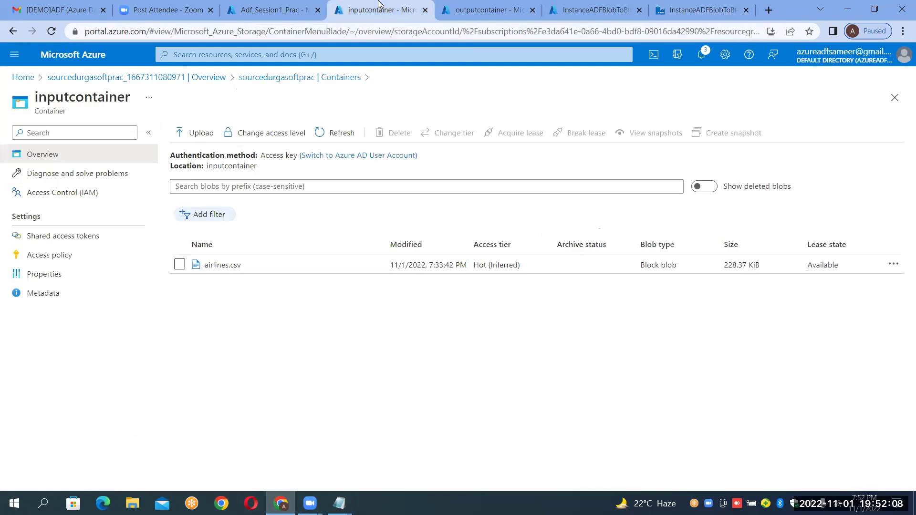
{"action": "left_click", "coordinate": [500, 16]}
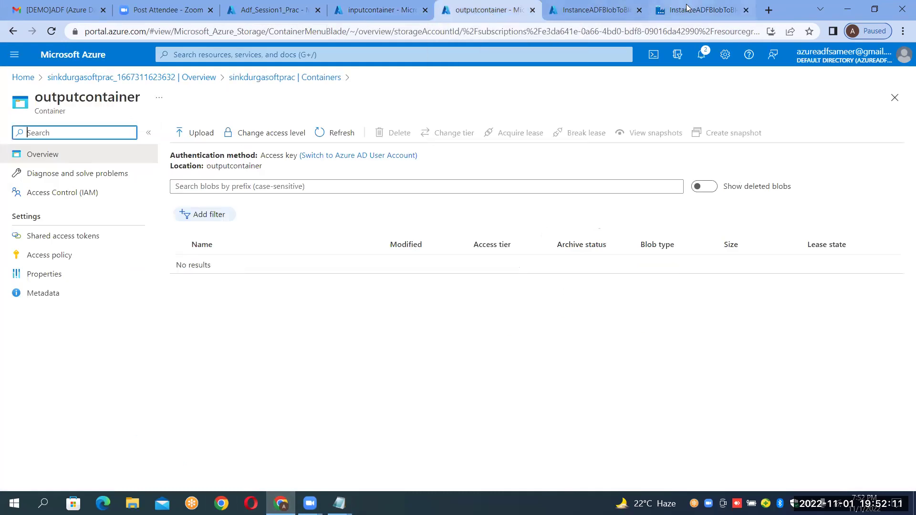
{"action": "left_click", "coordinate": [688, 7]}
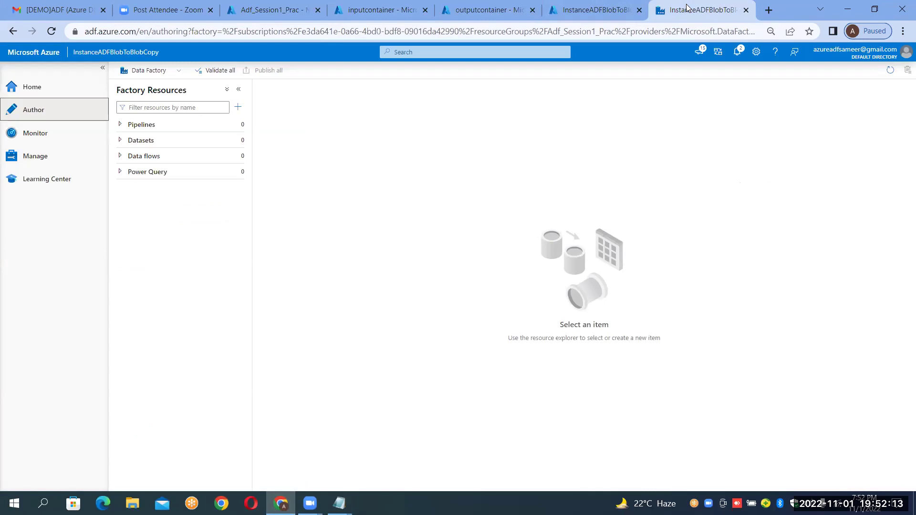
Start a new dataset from the Datasets actions menu.
{"action": "mouse_move", "coordinate": [228, 142]}
{"action": "left_click", "coordinate": [237, 139]}
{"action": "left_click", "coordinate": [268, 156]}
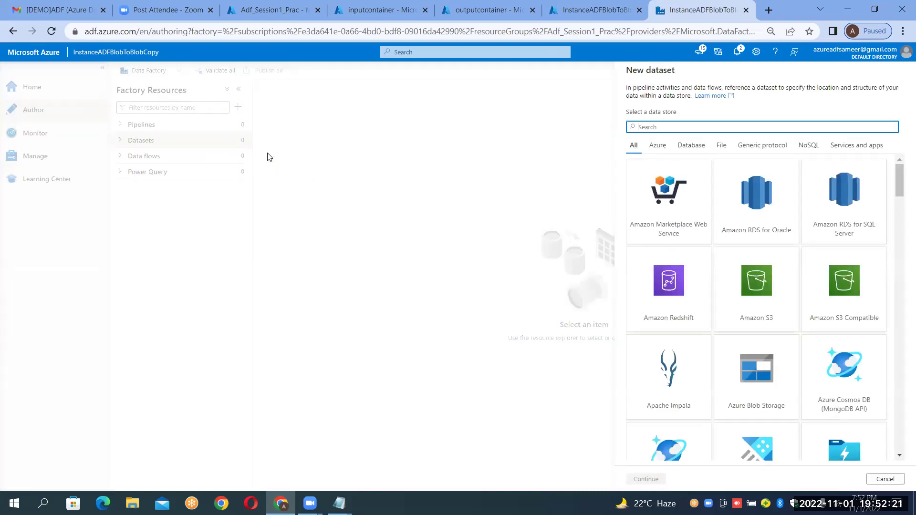
{"action": "left_click", "coordinate": [369, 4]}
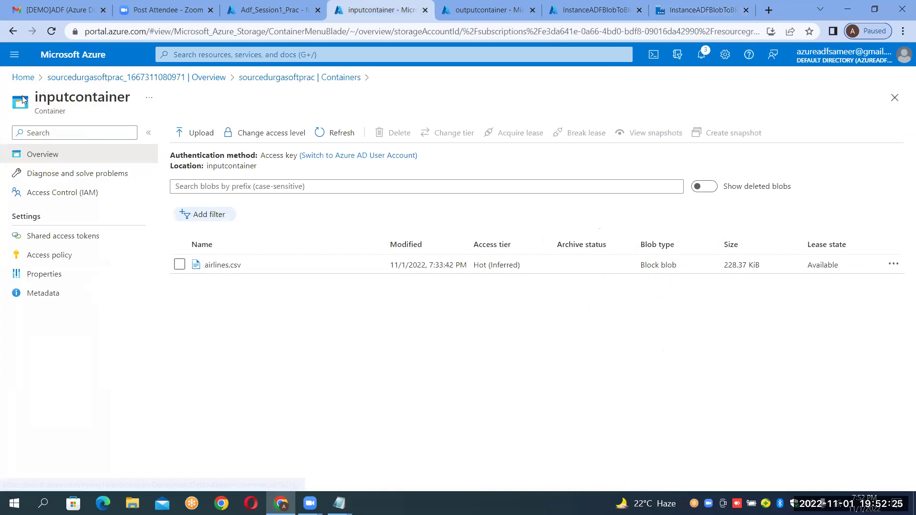
{"action": "left_click", "coordinate": [678, 10]}
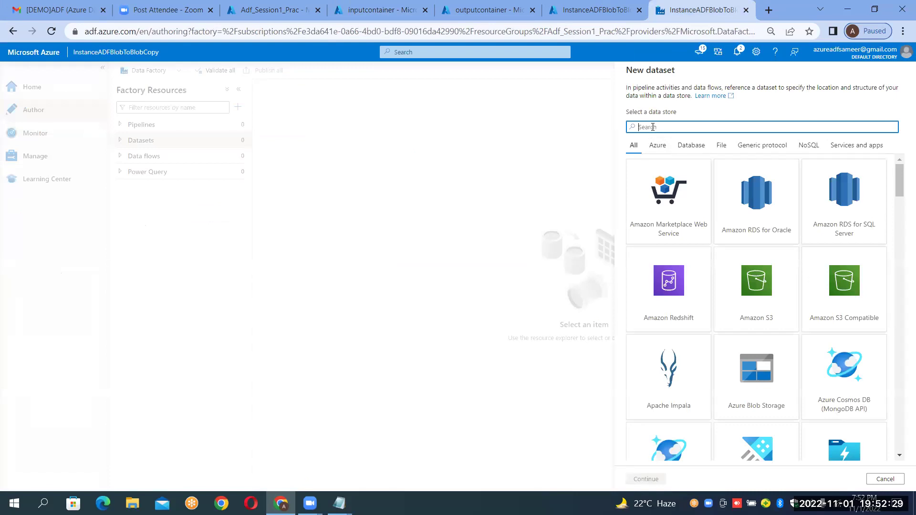
Search 'blo' and choose Azure Blob Storage as the data store to reach the format choice.
{"action": "type", "text": "blob"}
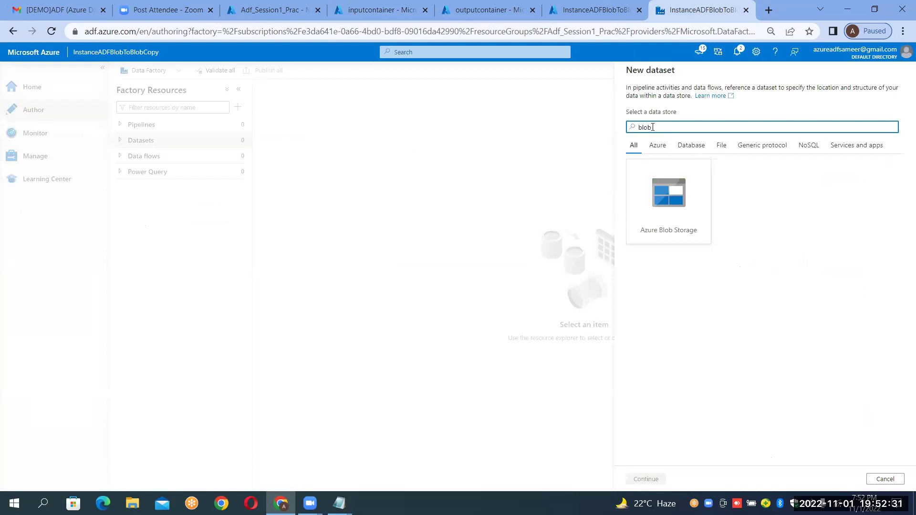
{"action": "left_click", "coordinate": [659, 190]}
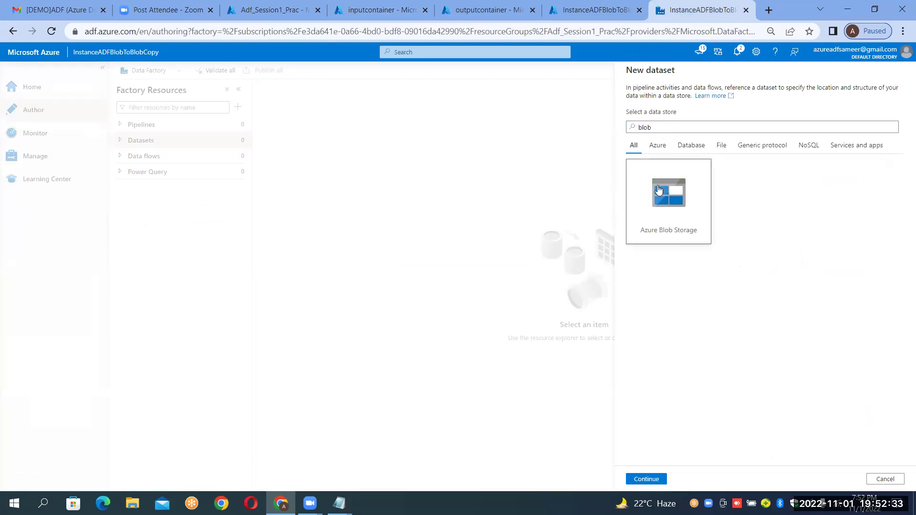
{"action": "double_click", "coordinate": [659, 189]}
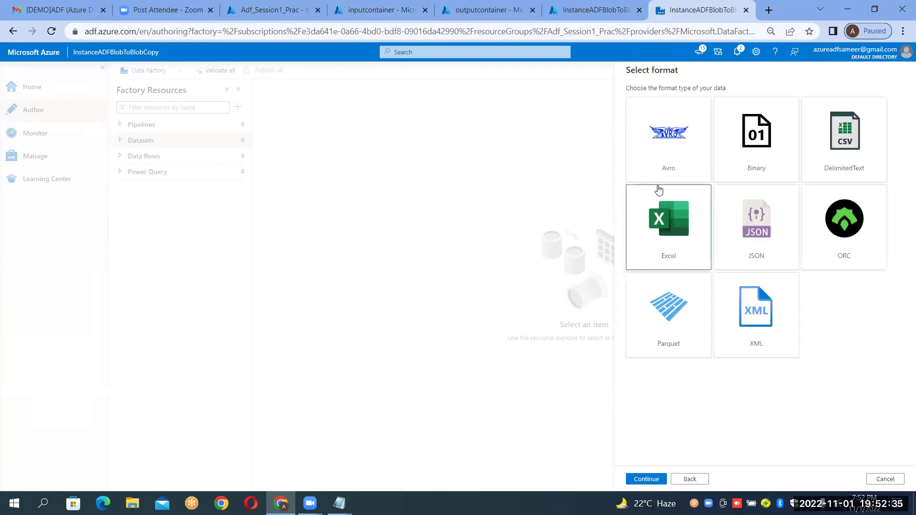
{"action": "left_click", "coordinate": [401, 5]}
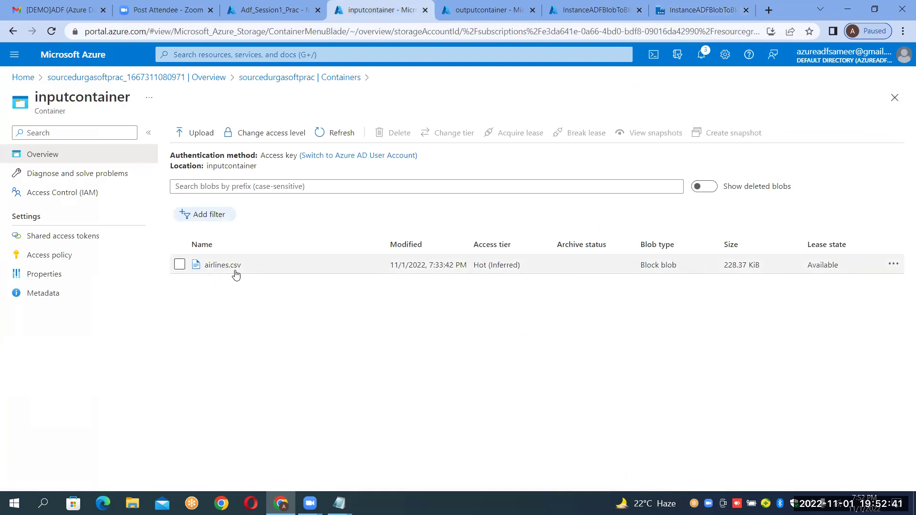
{"action": "left_click", "coordinate": [676, 7]}
Choose DelimitedText, name the dataset DS_BLOB_SOURCE, and link it to LS_BLOB_SOURCE.
{"action": "double_click", "coordinate": [842, 138]}
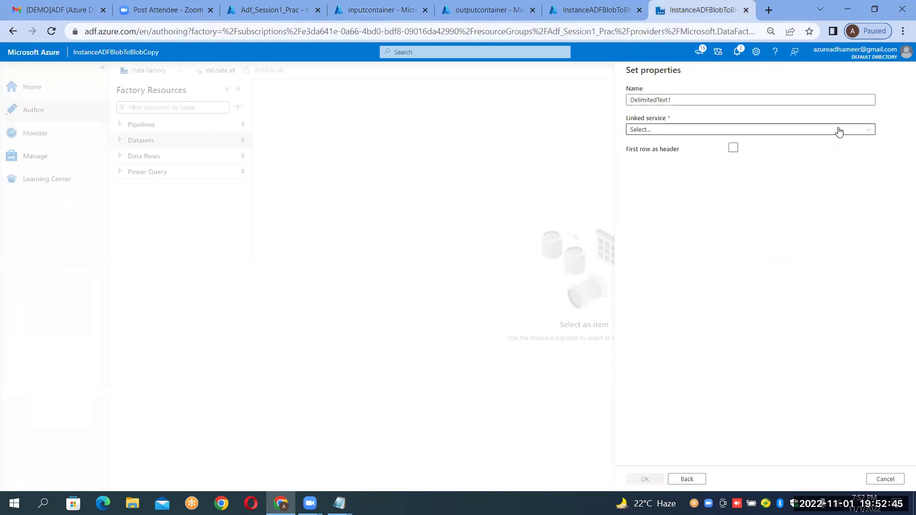
{"action": "left_click", "coordinate": [784, 101]}
{"action": "key", "text": "BackSpace"}
{"action": "key", "text": "BackSpace"}
{"action": "key", "text": "BackSpace"}
{"action": "key", "text": "BackSpace"}
{"action": "key", "text": "BackSpace"}
{"action": "key", "text": "BackSpace"}
{"action": "key", "text": "BackSpace"}
{"action": "key", "text": "BackSpace"}
{"action": "key", "text": "BackSpace"}
{"action": "key", "text": "BackSpace"}
{"action": "key", "text": "BackSpace"}
{"action": "key", "text": "BackSpace"}
{"action": "key", "text": "BackSpace"}
{"action": "type", "text": "DS_BLOB"}
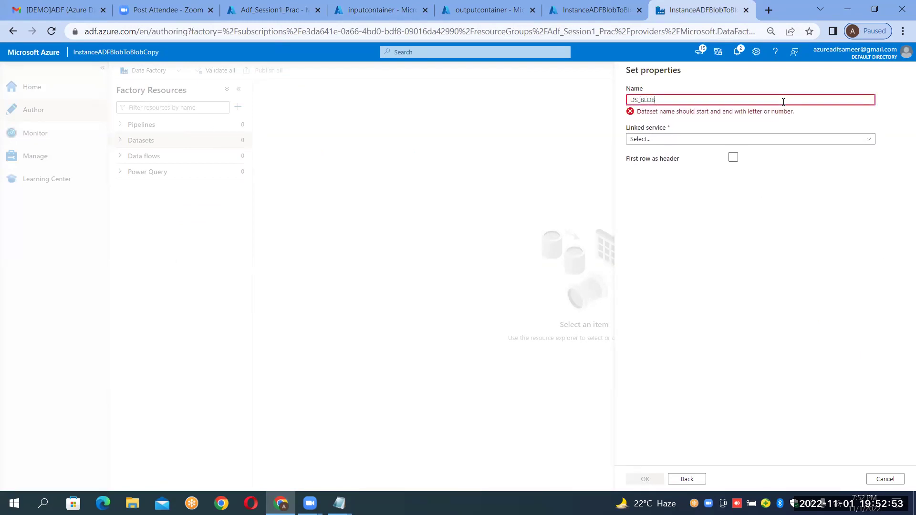
{"action": "type", "text": "_SOURCE"}
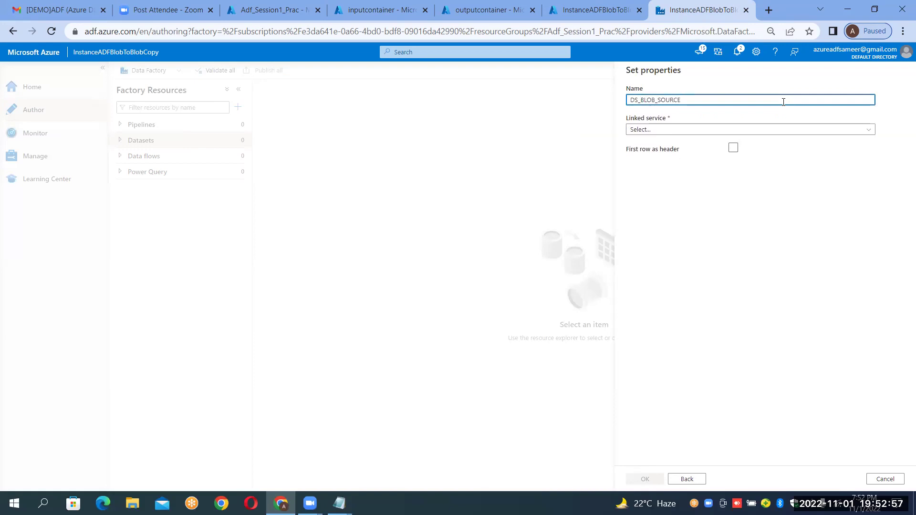
{"action": "left_click", "coordinate": [648, 129]}
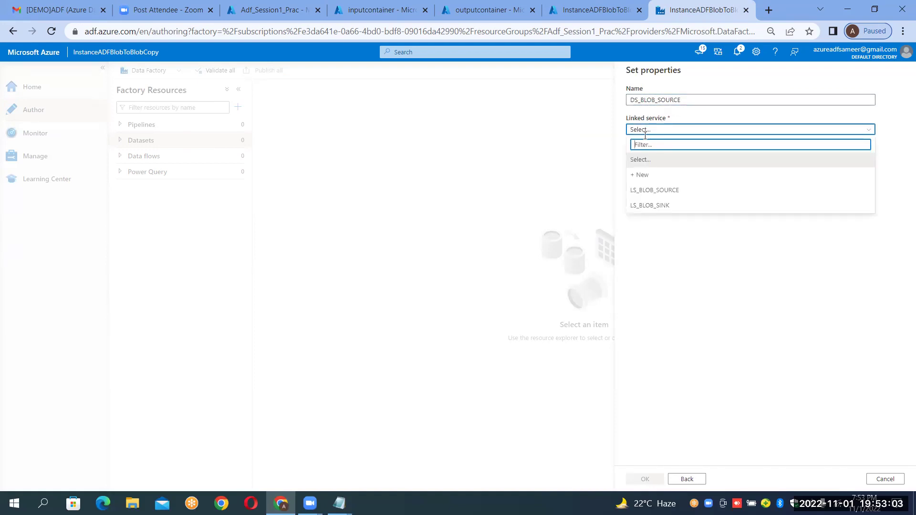
{"action": "left_click", "coordinate": [642, 190]}
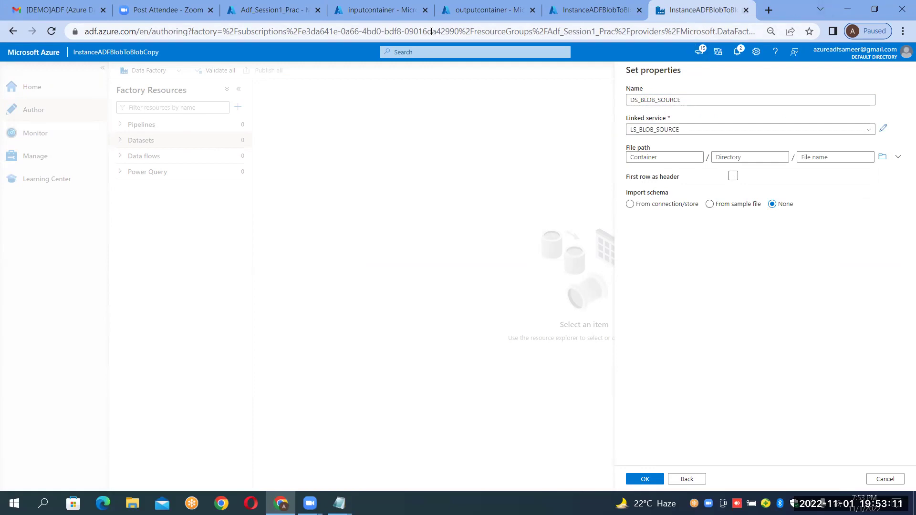
{"action": "left_click", "coordinate": [389, 11]}
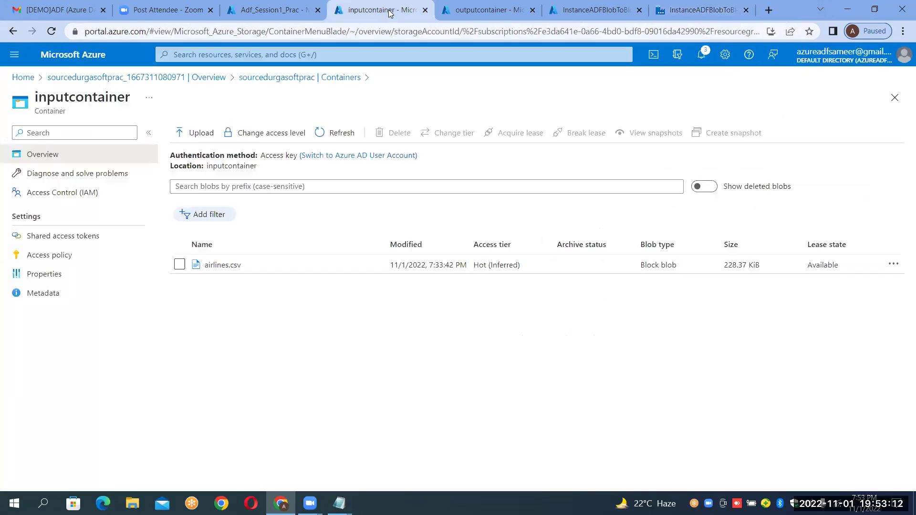
{"action": "left_click", "coordinate": [215, 266]}
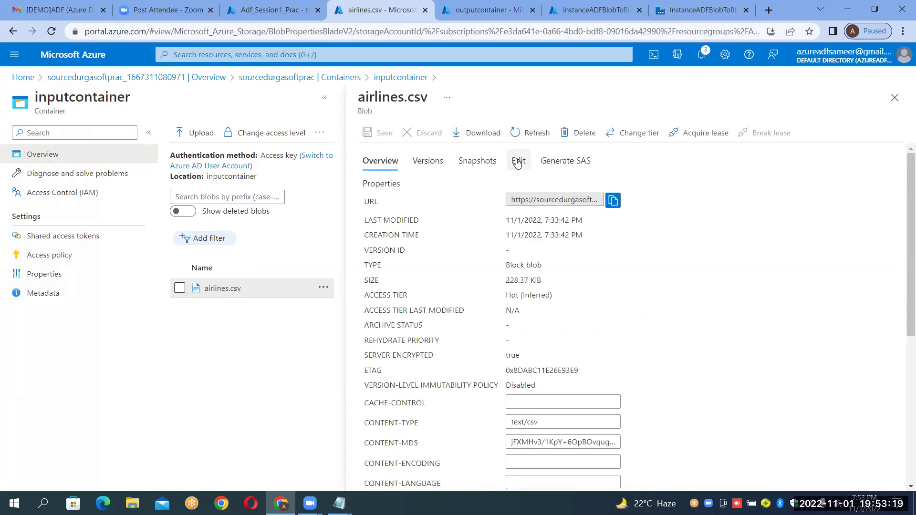
{"action": "left_click", "coordinate": [518, 162]}
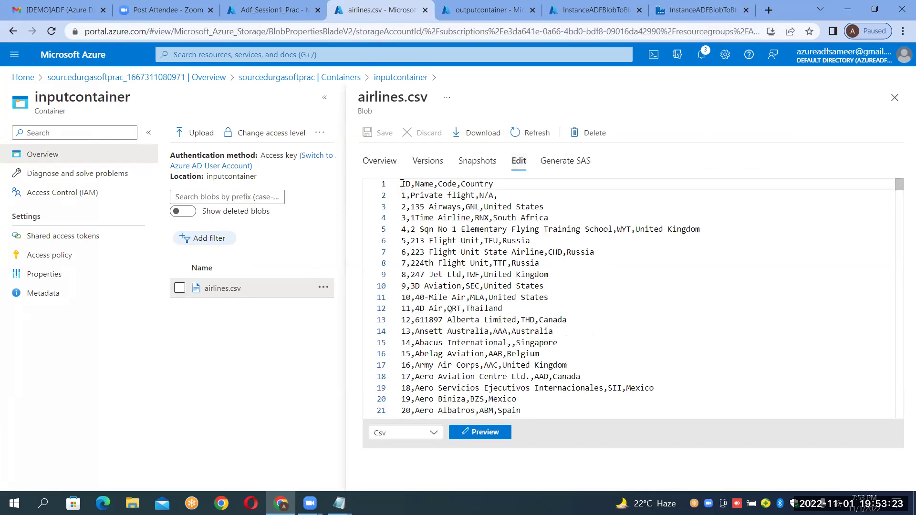
{"action": "left_click", "coordinate": [497, 184]}
{"action": "left_click_drag", "start_coordinate": [497, 184], "coordinate": [401, 185]}
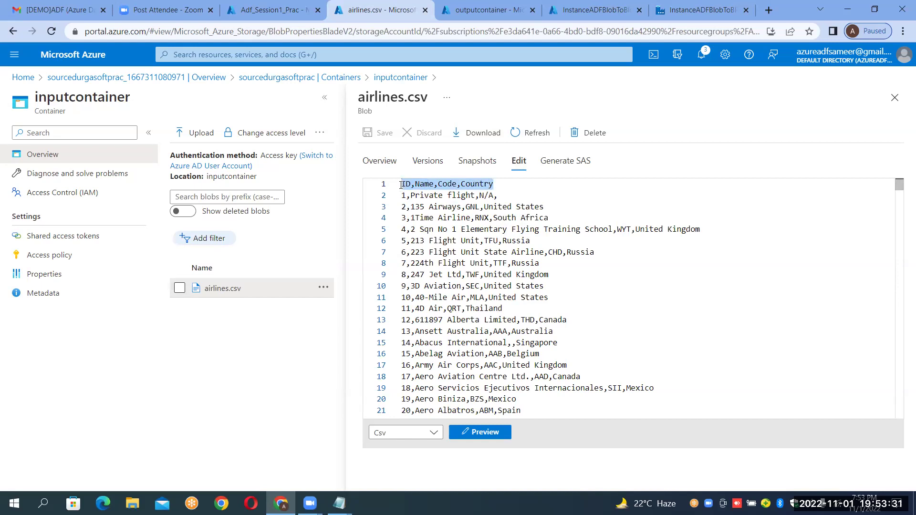
{"action": "left_click", "coordinate": [895, 97]}
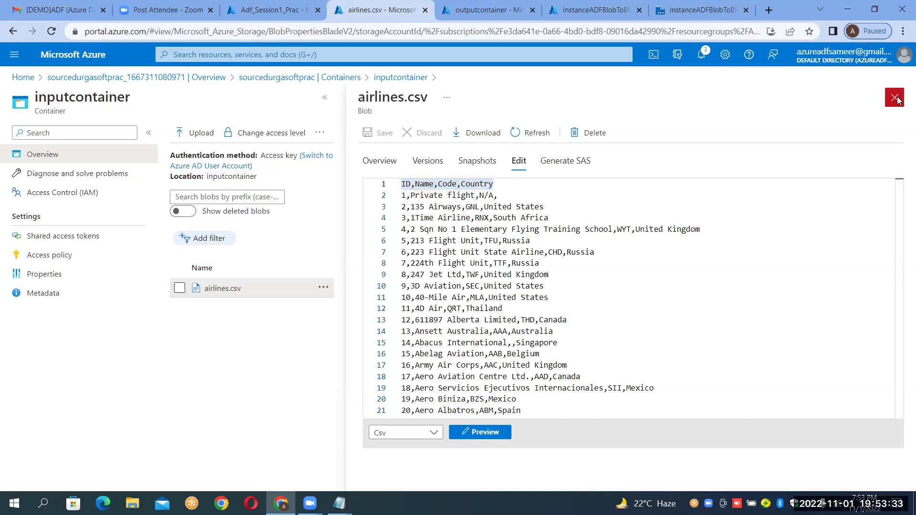
Enable first row as header, browse to inputcontainer/airlines.csv, and create DS_BLOB_SOURCE.
{"action": "left_click", "coordinate": [698, 7]}
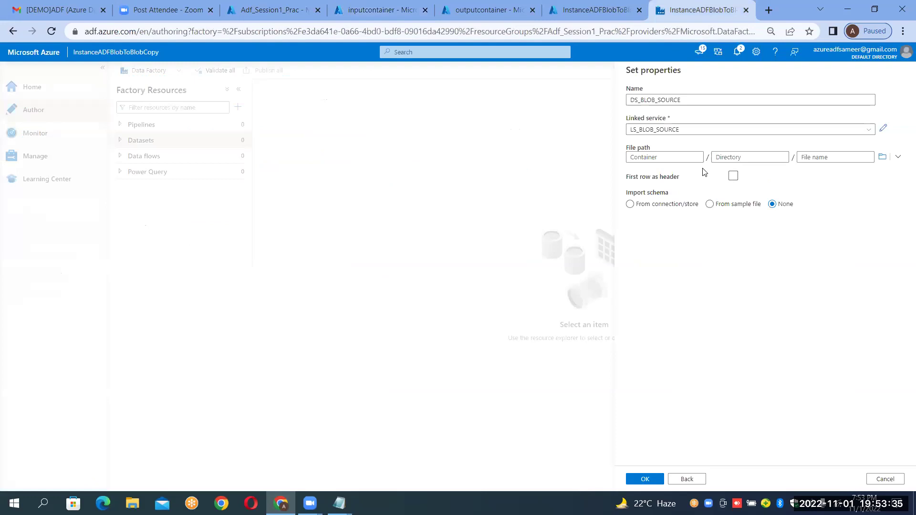
{"action": "left_click", "coordinate": [733, 177]}
{"action": "left_click", "coordinate": [647, 157]}
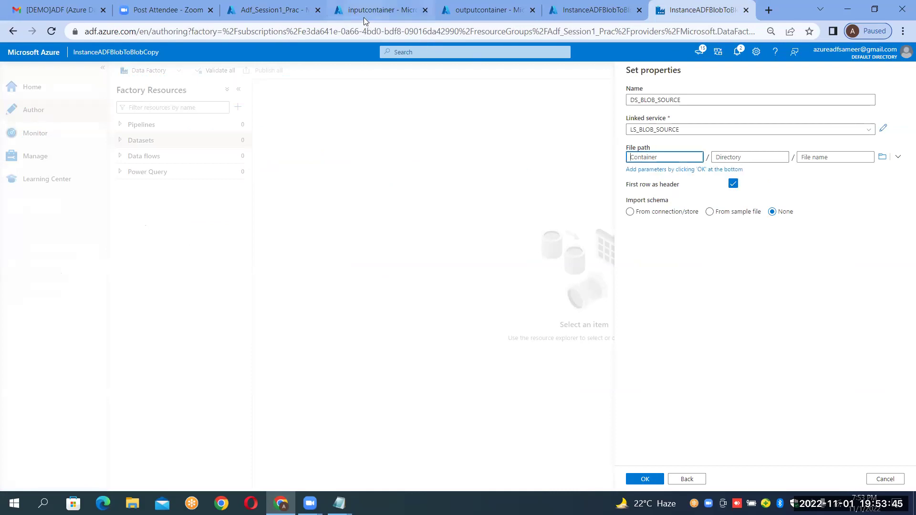
{"action": "left_click", "coordinate": [752, 157]}
{"action": "left_click", "coordinate": [835, 157]}
{"action": "left_click", "coordinate": [884, 156]}
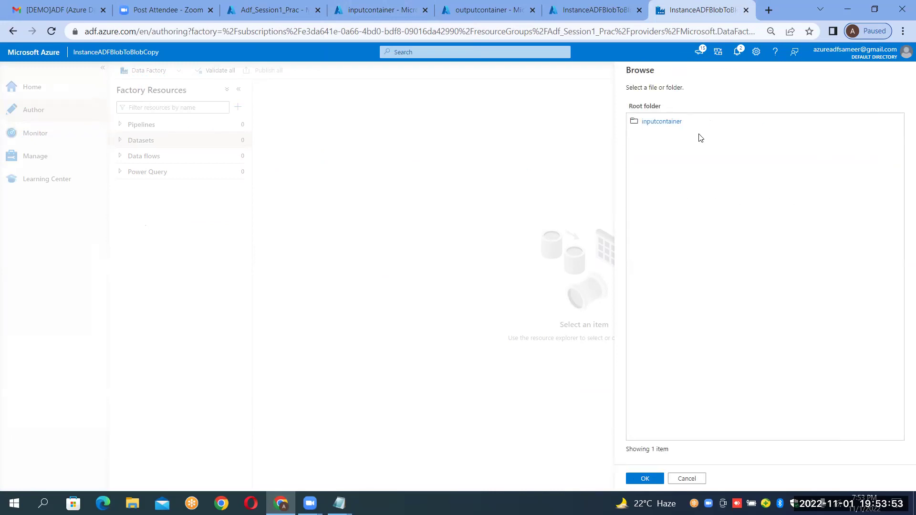
{"action": "left_click", "coordinate": [636, 125]}
{"action": "double_click", "coordinate": [636, 125]}
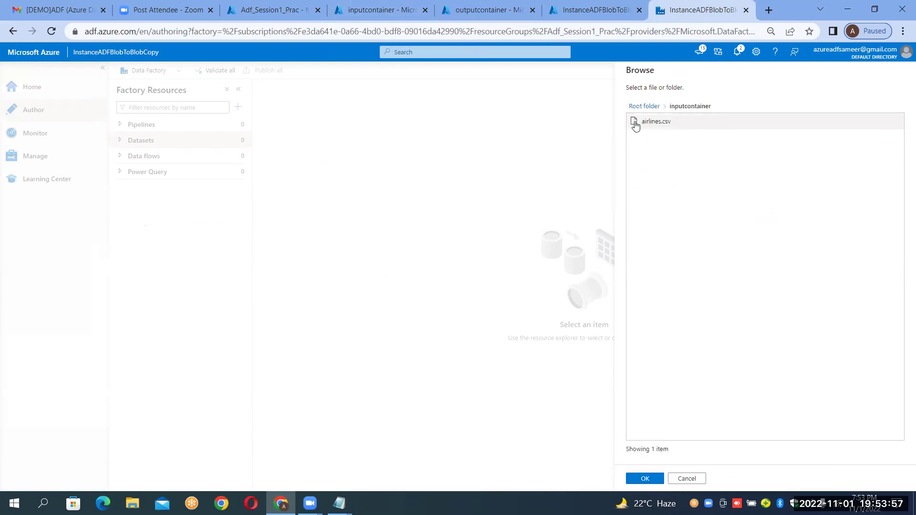
{"action": "double_click", "coordinate": [636, 125]}
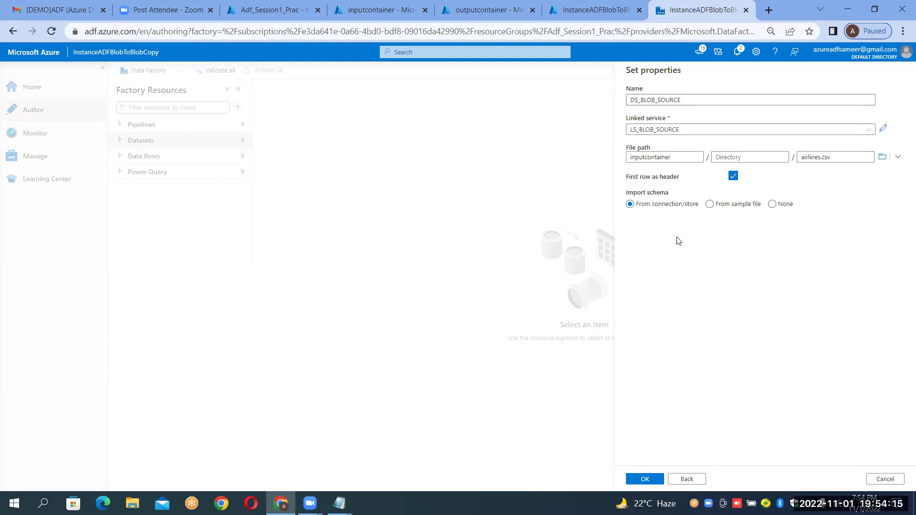
{"action": "left_click", "coordinate": [647, 478]}
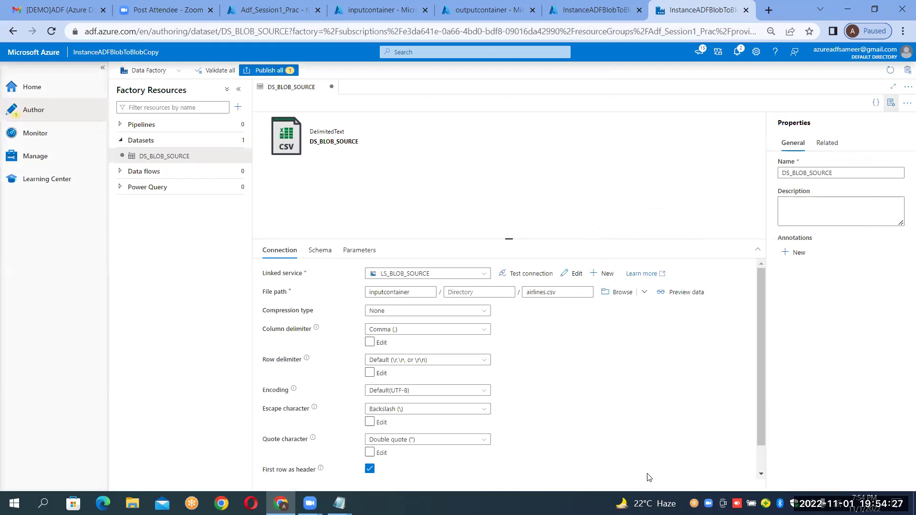
Hide the dataset properties pane and open the Datasets actions menu.
{"action": "left_click", "coordinate": [889, 106]}
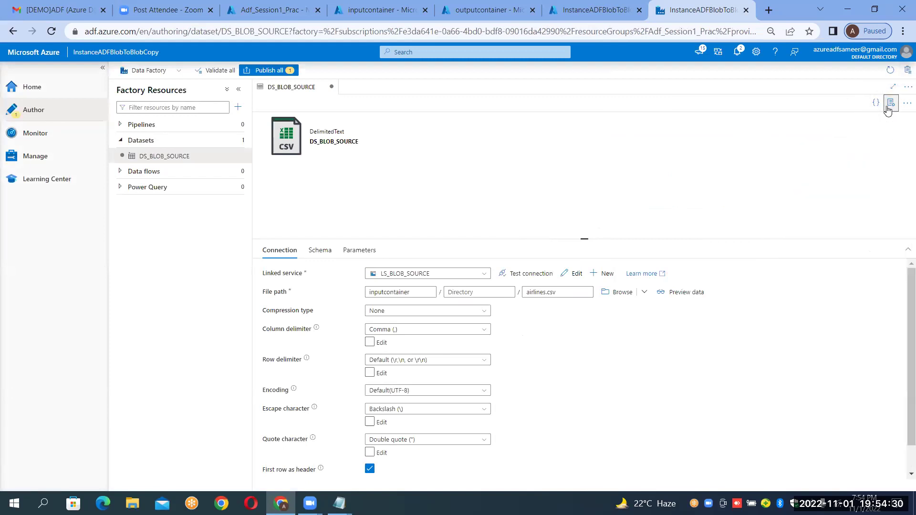
{"action": "left_click", "coordinate": [238, 140]}
Start a new Azure Blob Storage dataset in DelimitedText format.
{"action": "left_click", "coordinate": [253, 158]}
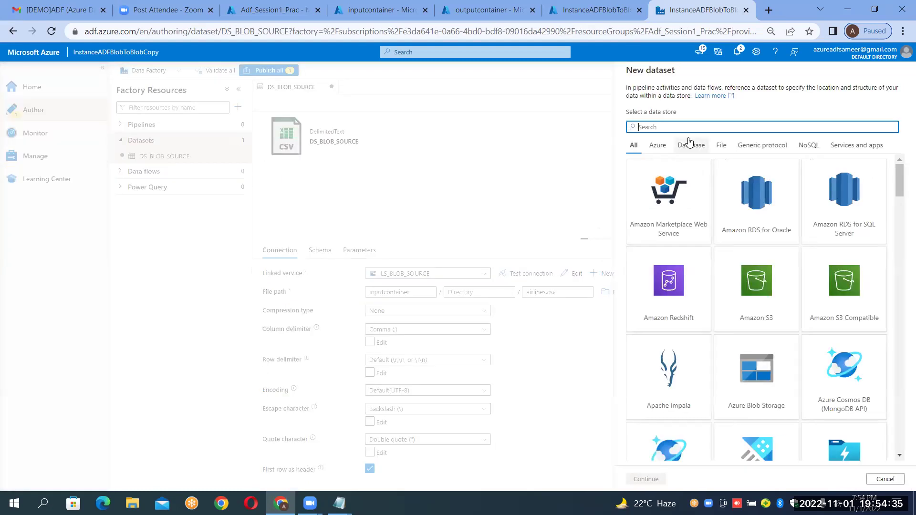
{"action": "type", "text": "blob"}
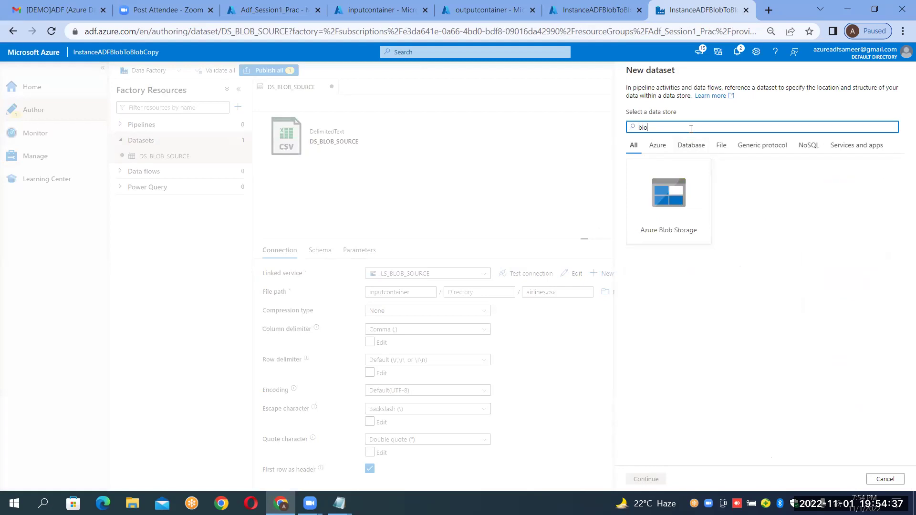
{"action": "double_click", "coordinate": [689, 187]}
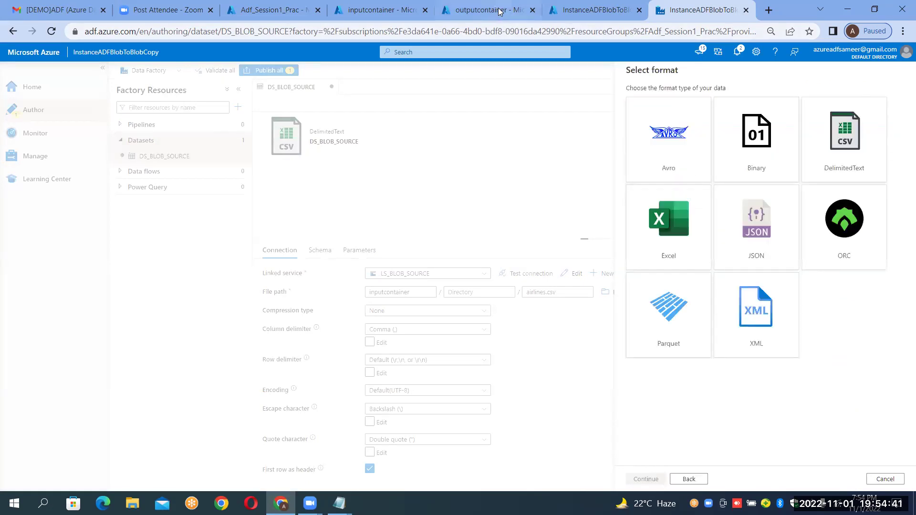
{"action": "left_click", "coordinate": [485, 14]}
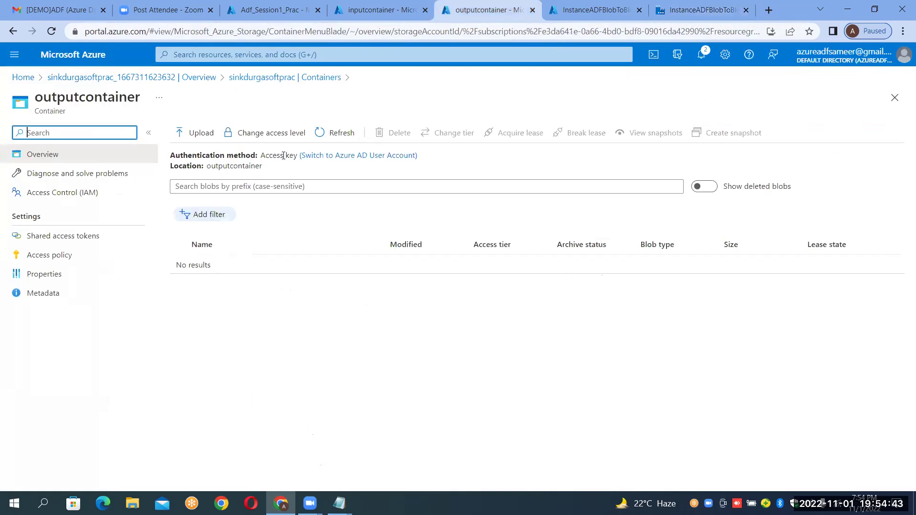
{"action": "left_click", "coordinate": [676, 13]}
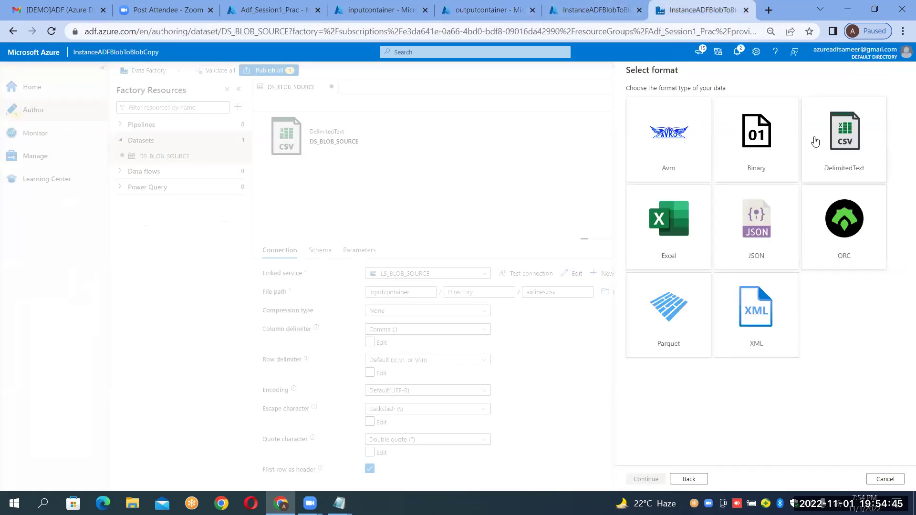
{"action": "double_click", "coordinate": [833, 140]}
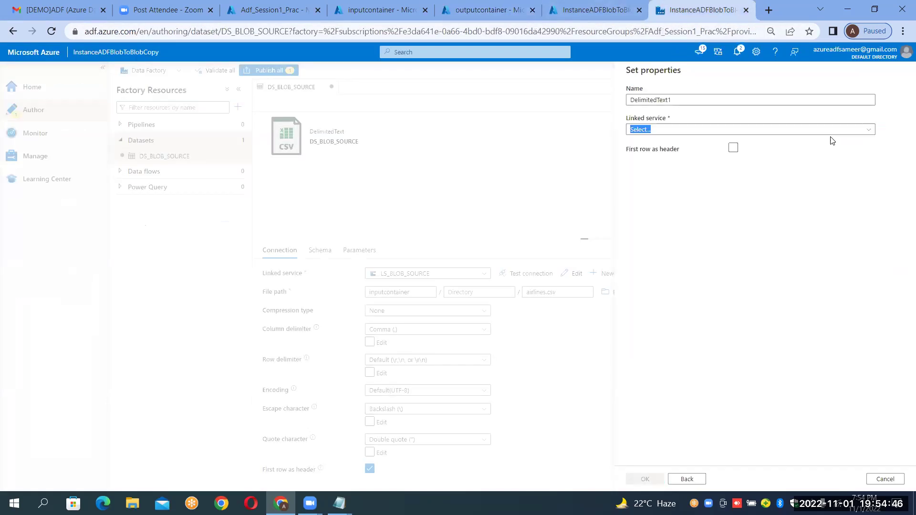
Name the dataset DS_BLOB_SINK and link it to LS_BLOB_SINK.
{"action": "left_click", "coordinate": [760, 101]}
{"action": "key", "text": "BackSpace"}
{"action": "key", "text": "BackSpace"}
{"action": "key", "text": "BackSpace"}
{"action": "key", "text": "BackSpace"}
{"action": "key", "text": "BackSpace"}
{"action": "key", "text": "BackSpace"}
{"action": "key", "text": "BackSpace"}
{"action": "key", "text": "BackSpace"}
{"action": "key", "text": "BackSpace"}
{"action": "key", "text": "BackSpace"}
{"action": "key", "text": "BackSpace"}
{"action": "key", "text": "BackSpace"}
{"action": "key", "text": "BackSpace"}
{"action": "type", "text": "DS_BLOB_SINK"}
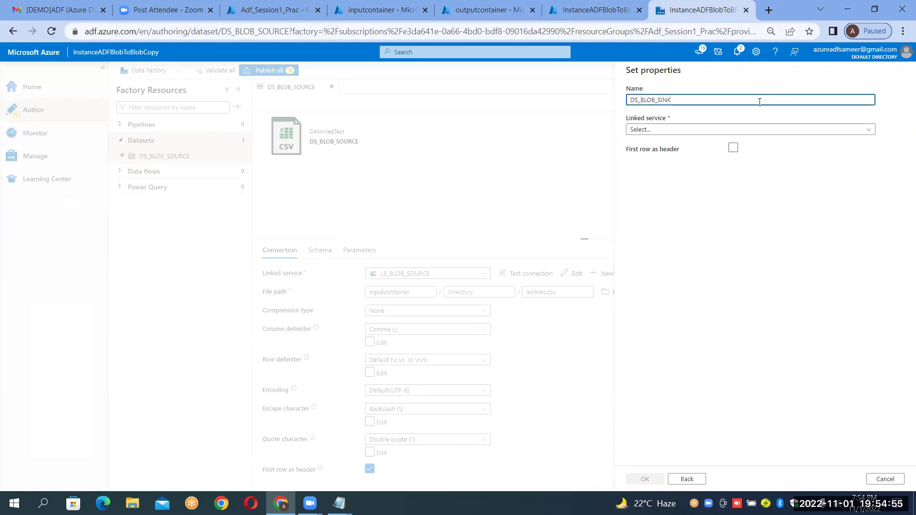
{"action": "left_click", "coordinate": [733, 130]}
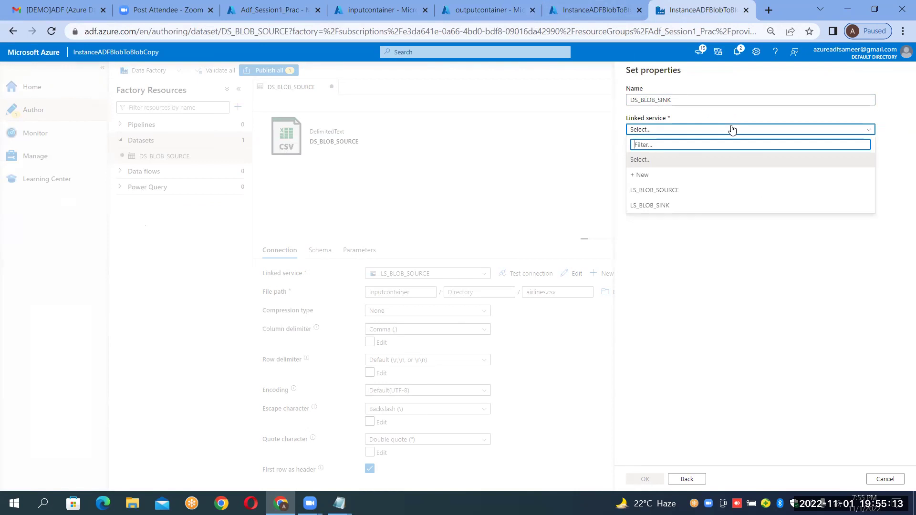
{"action": "left_click", "coordinate": [657, 210]}
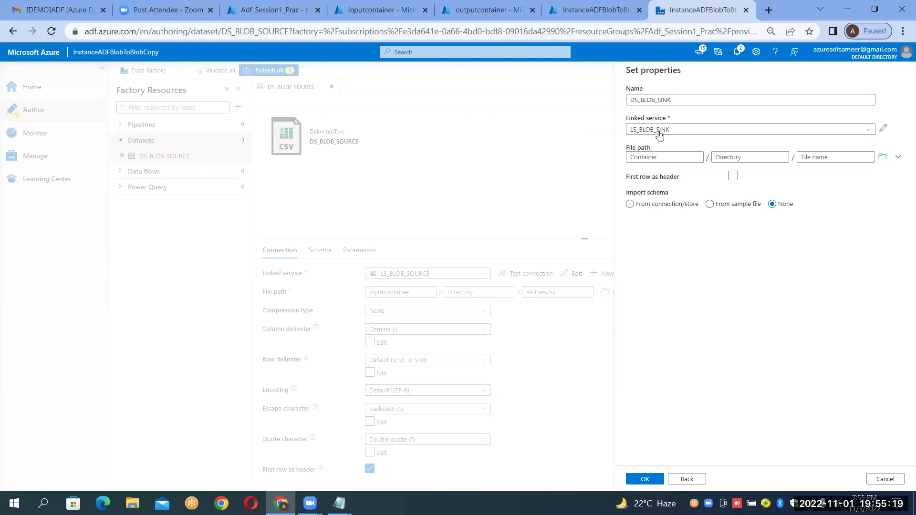
Set the file path to outputcontainer and create the DS_BLOB_SINK dataset.
{"action": "left_click", "coordinate": [889, 157]}
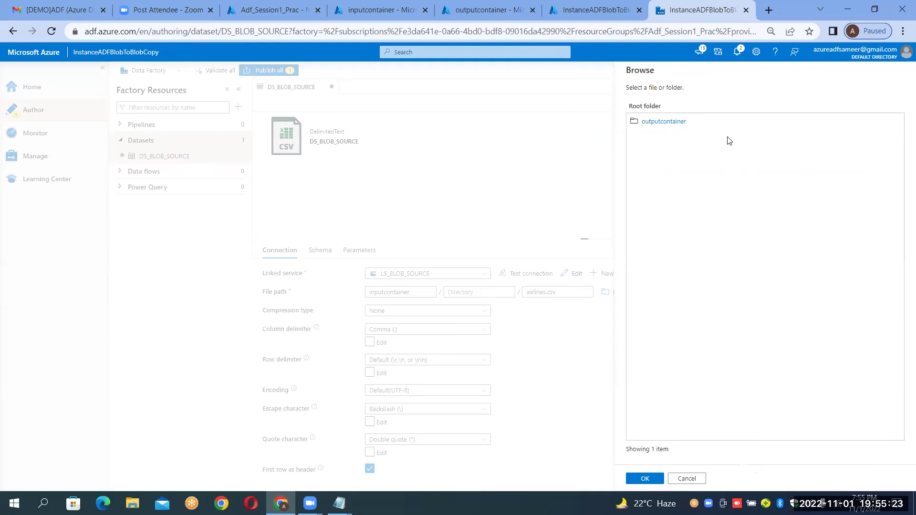
{"action": "left_click", "coordinate": [665, 123]}
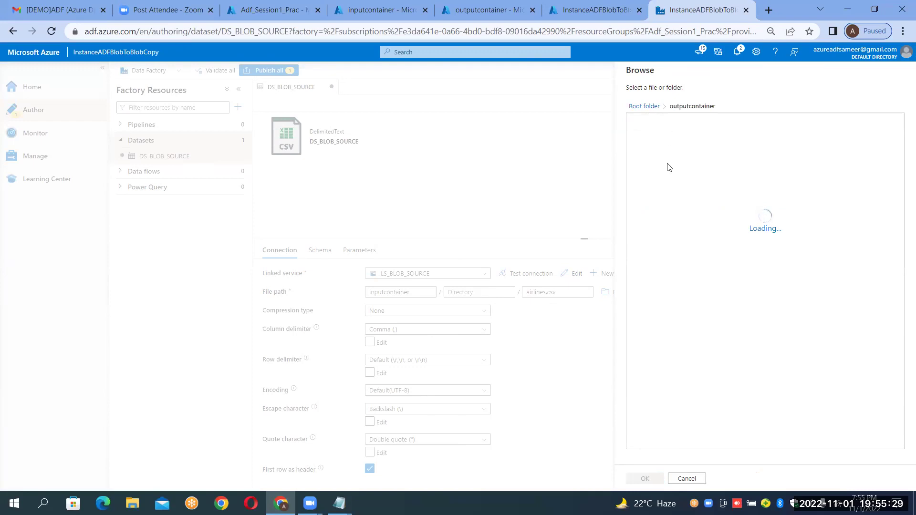
{"action": "left_click", "coordinate": [638, 484]}
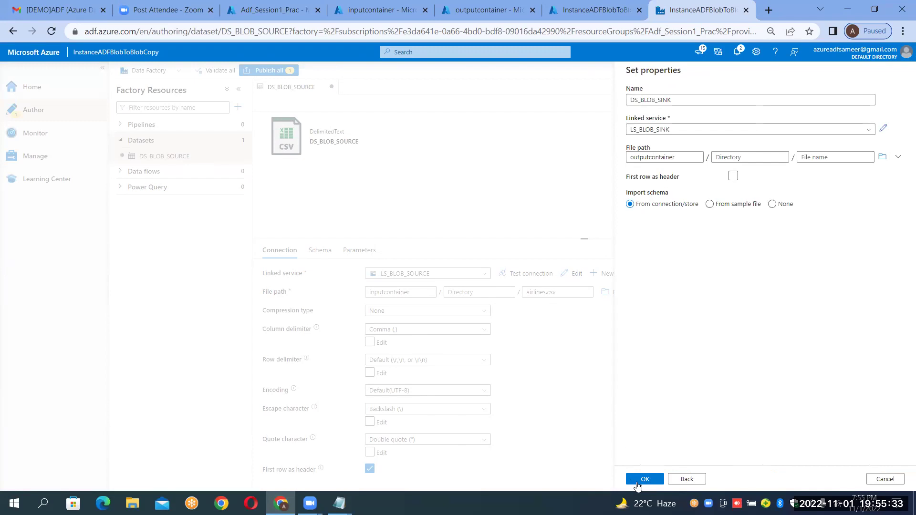
{"action": "left_click", "coordinate": [638, 484]}
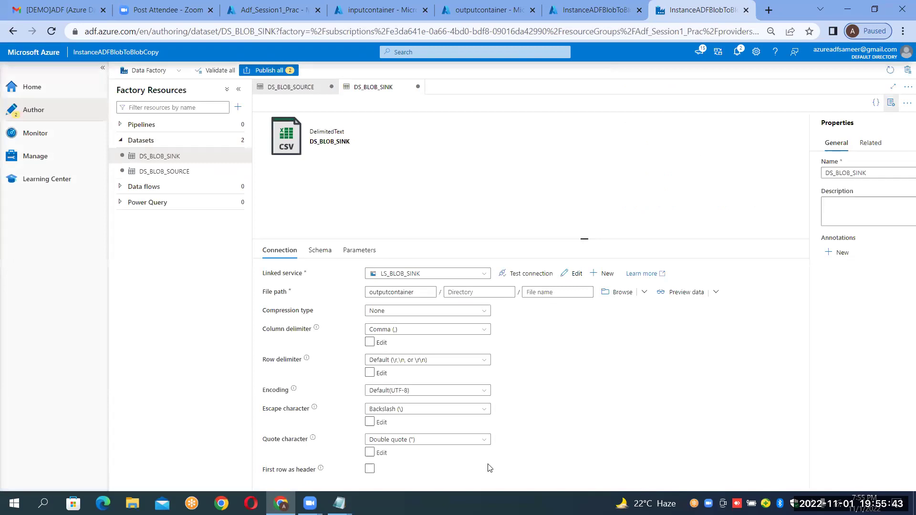
Refresh the Datasets group to confirm DS_BLOB_SINK is listed, then switch to Notepad.
{"action": "left_click", "coordinate": [120, 141]}
{"action": "left_click", "coordinate": [119, 141]}
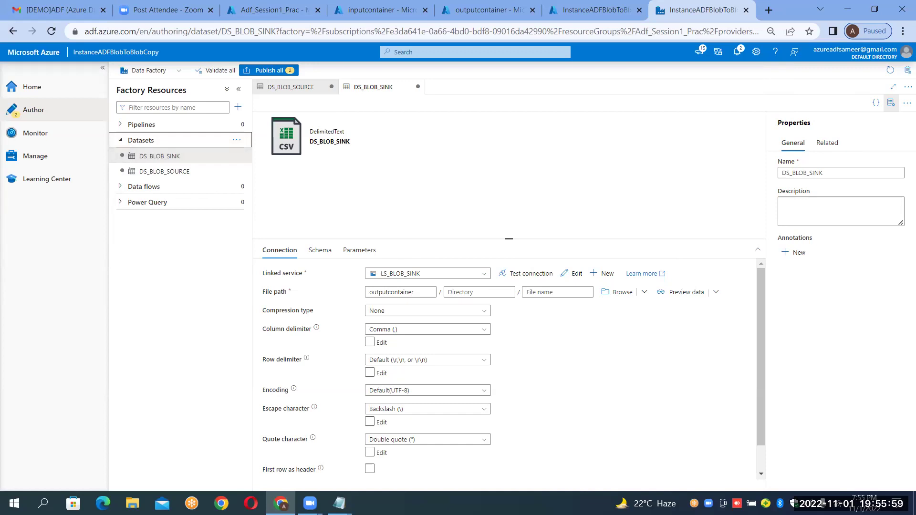
{"action": "key", "text": "alt+Tab"}
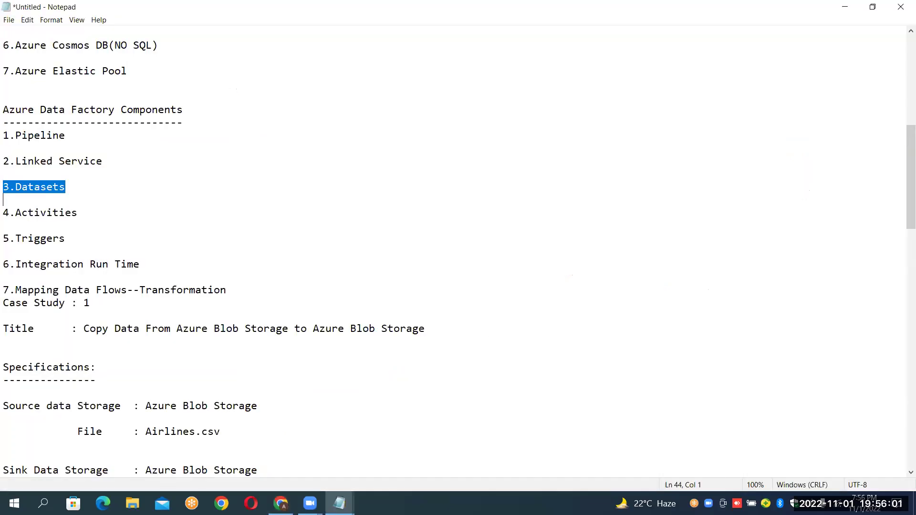
Complete the Step6 line as 'Create the Datasets where each dataset for one source file'.
{"action": "left_click", "coordinate": [5, 161]}
{"action": "key", "text": "shift+Down"}
{"action": "key", "text": "Down"}
{"action": "key", "text": "shift+Down"}
{"action": "key", "text": "Down"}
{"action": "key", "text": "Down"}
{"action": "key", "text": "Down"}
{"action": "key", "text": "Down"}
{"action": "key", "text": "Down"}
{"action": "key", "text": "Down"}
{"action": "key", "text": "Down"}
{"action": "key", "text": "Down"}
{"action": "key", "text": "Down"}
{"action": "key", "text": "Down"}
{"action": "key", "text": "Down"}
{"action": "key", "text": "Down"}
{"action": "key", "text": "Down"}
{"action": "key", "text": "Down"}
{"action": "key", "text": "Down"}
{"action": "key", "text": "Down"}
{"action": "key", "text": "Down"}
{"action": "key", "text": "Down"}
{"action": "key", "text": "Down"}
{"action": "key", "text": "Down"}
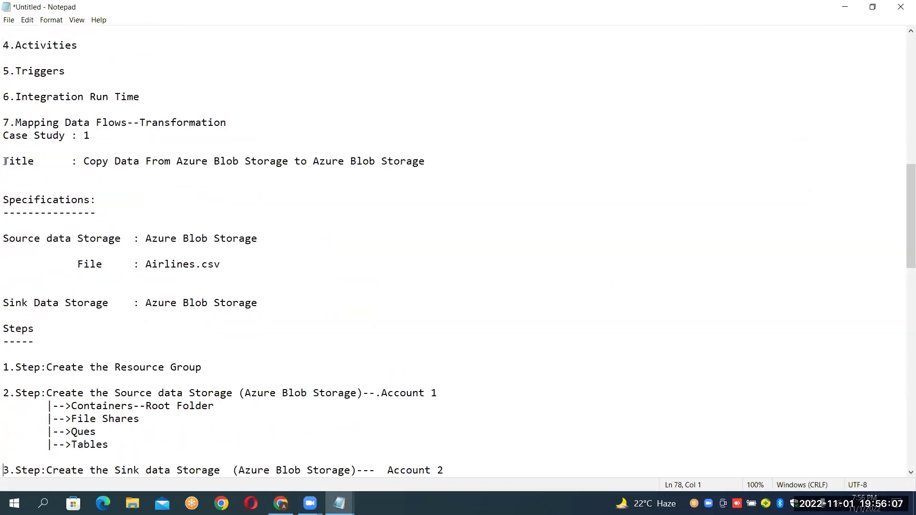
{"action": "key", "text": "Down"}
{"action": "key", "text": "Down"}
{"action": "key", "text": "Down"}
{"action": "key", "text": "Down"}
{"action": "key", "text": "Down"}
{"action": "key", "text": "Down"}
{"action": "key", "text": "Down"}
{"action": "key", "text": "Down"}
{"action": "key", "text": "Down"}
{"action": "key", "text": "Down"}
{"action": "key", "text": "Down"}
{"action": "key", "text": "Down"}
{"action": "key", "text": "Down"}
{"action": "key", "text": "Down"}
{"action": "key", "text": "Down"}
{"action": "key", "text": "Down"}
{"action": "key", "text": "Down"}
{"action": "key", "text": "Down"}
{"action": "key", "text": "Down"}
{"action": "key", "text": "Down"}
{"action": "key", "text": "Up"}
{"action": "key", "text": "Up"}
{"action": "key", "text": "Up"}
{"action": "key", "text": "Up"}
{"action": "key", "text": "Up"}
{"action": "key", "text": "Up"}
{"action": "key", "text": "Up"}
{"action": "key", "text": "Up"}
{"action": "key", "text": "Up"}
{"action": "key", "text": "Up"}
{"action": "key", "text": "Right"}
{"action": "key", "text": "Right"}
{"action": "key", "text": "Right"}
{"action": "key", "text": "Right"}
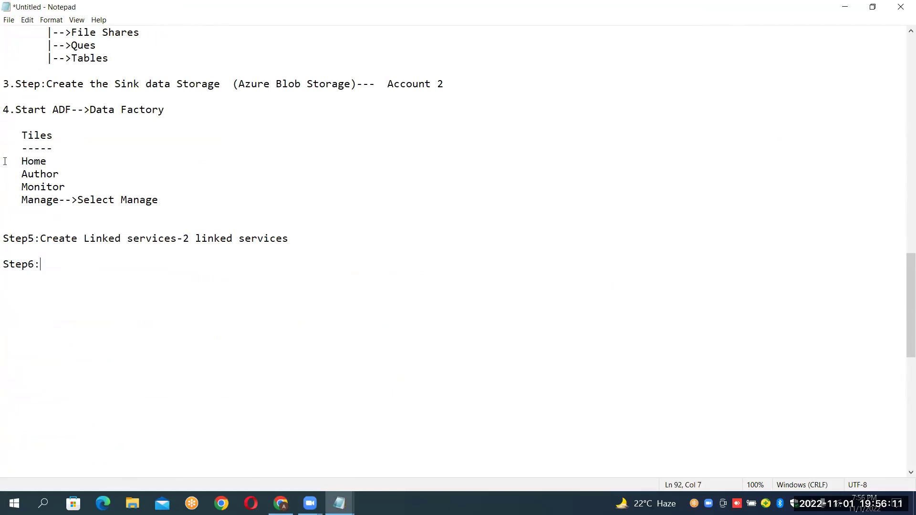
{"action": "type", "text": "Create the Datasets "}
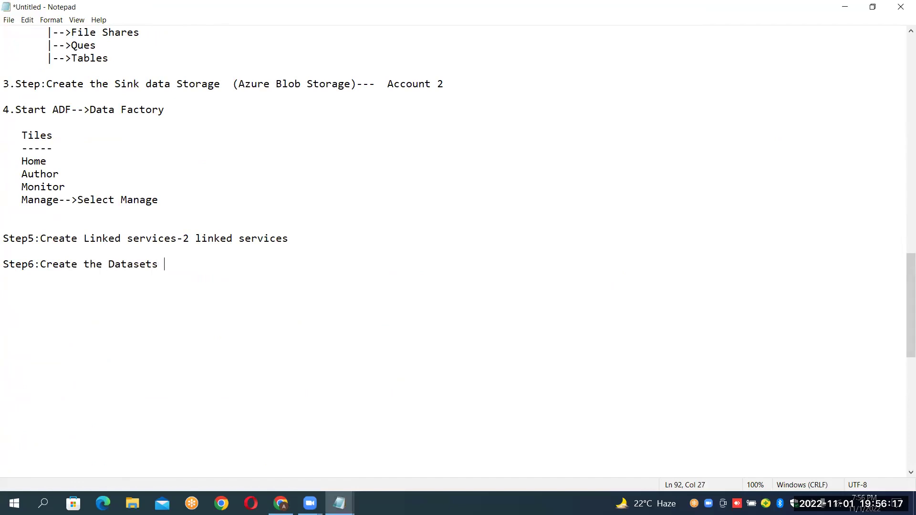
{"action": "type", "text": "where each data"}
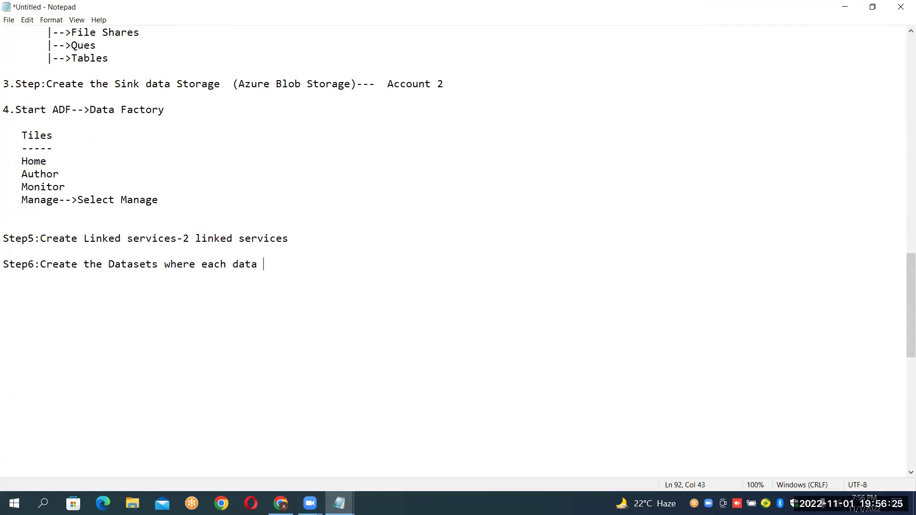
{"action": "type", "text": "set for one source file "}
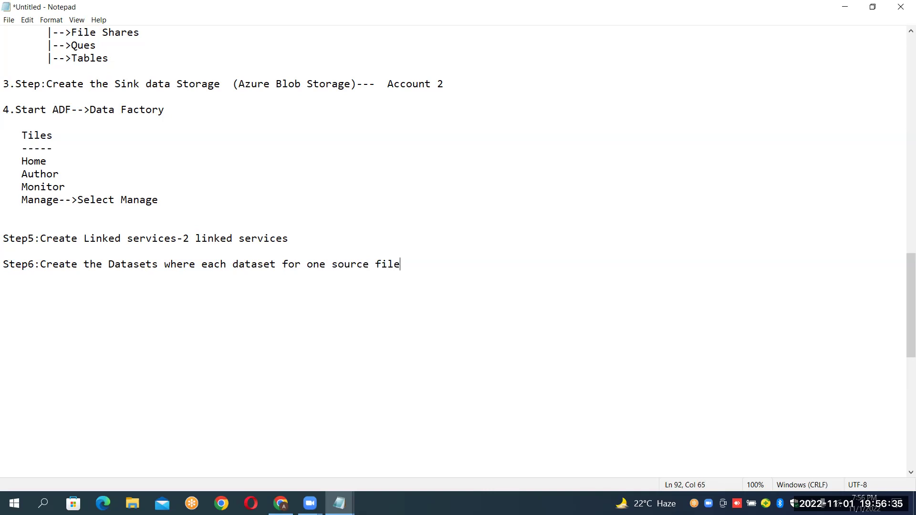
{"action": "type", "text": "."}
Glance at DS_BLOB_SINK, then highlight the 1.Pipeline component line in the notes.
{"action": "key", "text": "alt+Tab"}
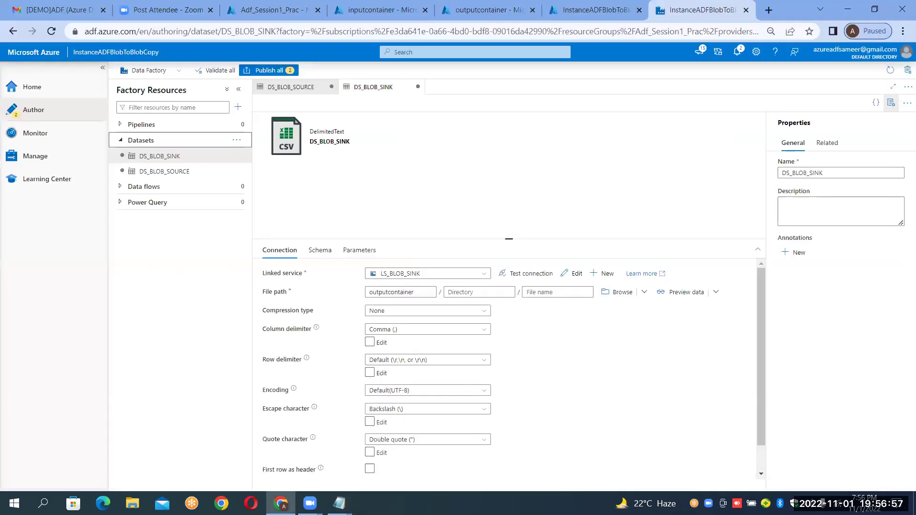
{"action": "key", "text": "alt+Tab"}
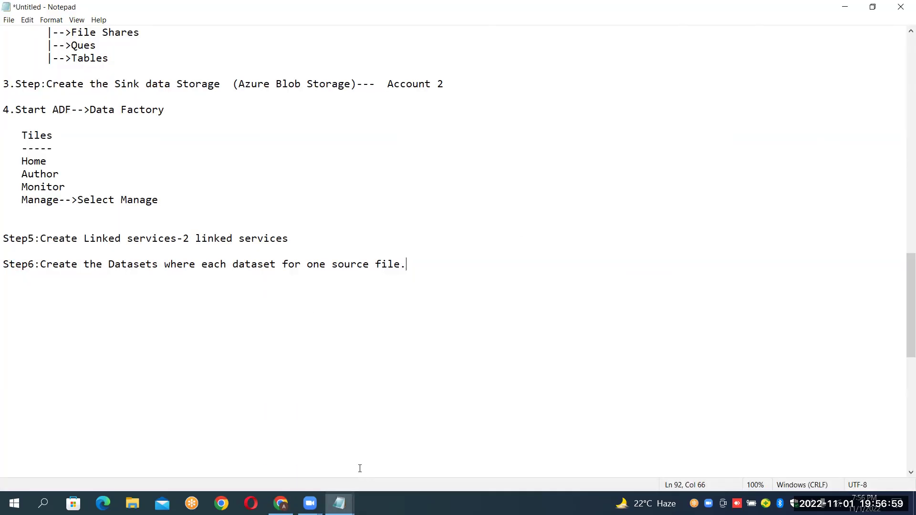
{"action": "key", "text": "Page_Up"}
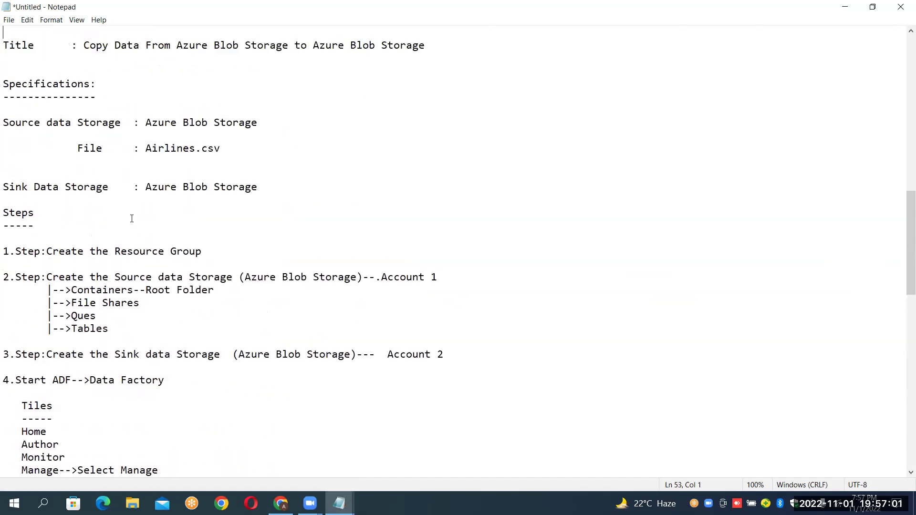
{"action": "key", "text": "Up"}
{"action": "key", "text": "Up"}
{"action": "key", "text": "Up"}
{"action": "key", "text": "Up"}
{"action": "key", "text": "Up"}
{"action": "key", "text": "Up"}
{"action": "key", "text": "Up"}
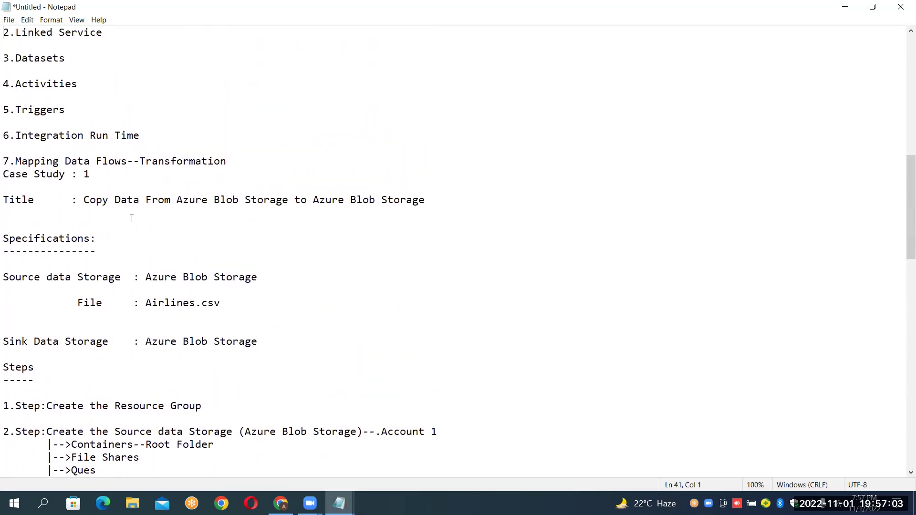
{"action": "scroll", "coordinate": [132, 218], "scroll_direction": "up", "scroll_amount": 1}
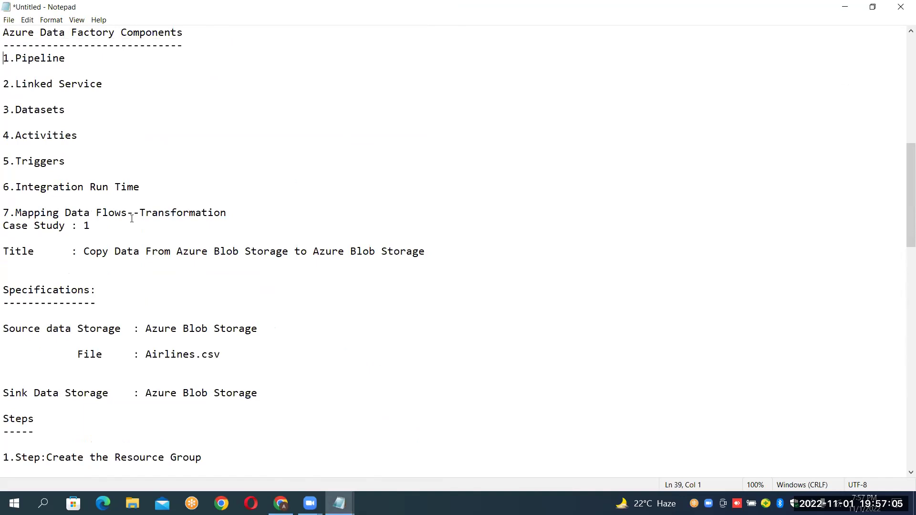
{"action": "key", "text": "Up"}
{"action": "key", "text": "shift+Down"}
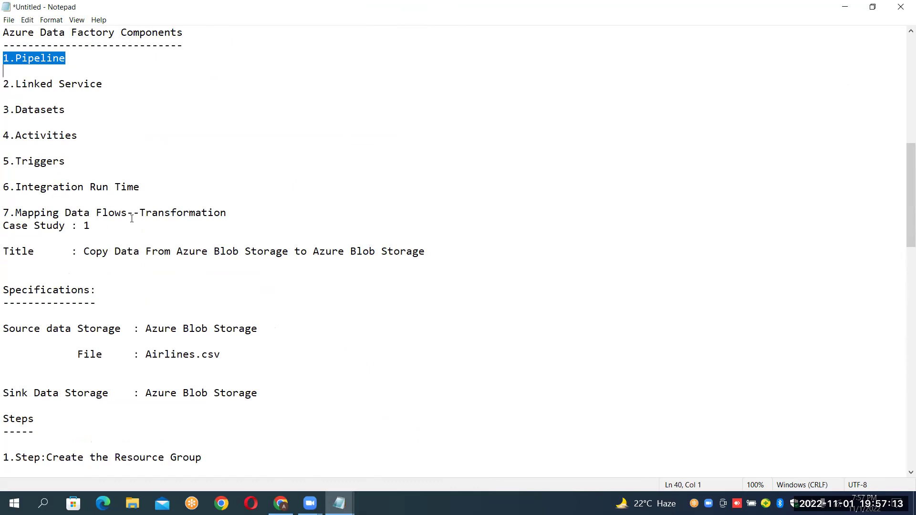
Add the line 'Step7:Create the Data Pipeline' below Step6.
{"action": "key", "text": "Down"}
{"action": "key", "text": "Down"}
{"action": "key", "text": "Down"}
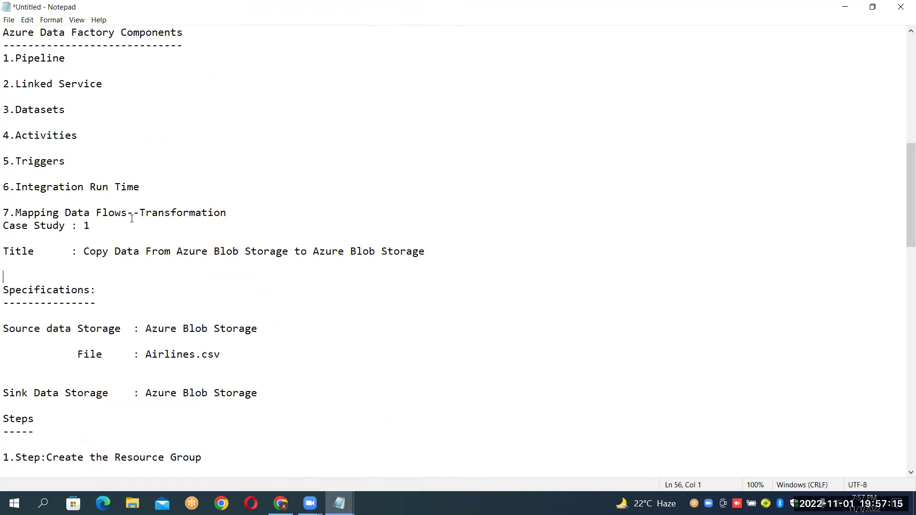
{"action": "key", "text": "Down"}
{"action": "key", "text": "Down"}
{"action": "key", "text": "Down"}
{"action": "key", "text": "Down"}
{"action": "key", "text": "Down"}
{"action": "key", "text": "Down"}
{"action": "key", "text": "Down"}
{"action": "key", "text": "Down"}
{"action": "key", "text": "Down"}
{"action": "key", "text": "Down"}
{"action": "key", "text": "Down"}
{"action": "key", "text": "Down"}
{"action": "key", "text": "Down"}
{"action": "key", "text": "Down"}
{"action": "key", "text": "Down"}
{"action": "key", "text": "Down"}
{"action": "key", "text": "Down"}
{"action": "key", "text": "Down"}
{"action": "key", "text": "Down"}
{"action": "key", "text": "Down"}
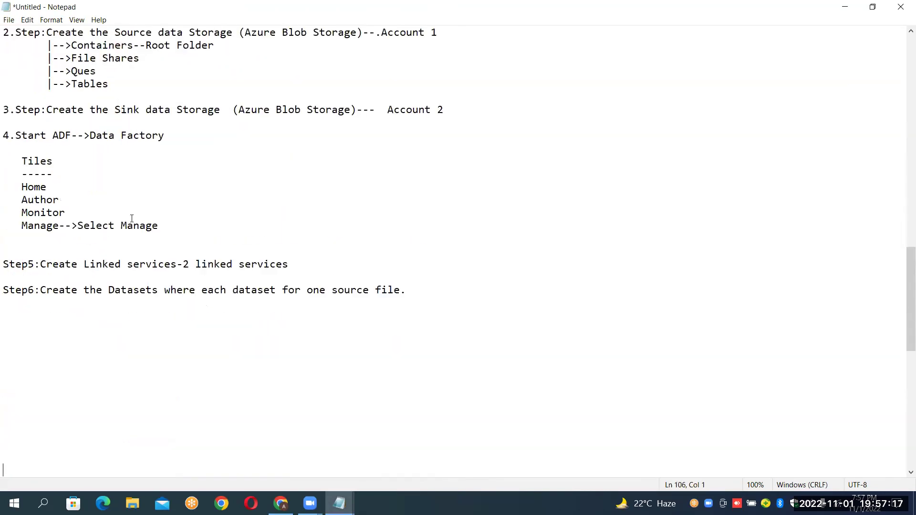
{"action": "key", "text": "Up"}
{"action": "key", "text": "Up"}
{"action": "key", "text": "Up"}
{"action": "key", "text": "Up"}
{"action": "key", "text": "Up"}
{"action": "key", "text": "Up"}
{"action": "type", "text": "Step 7:Create"}
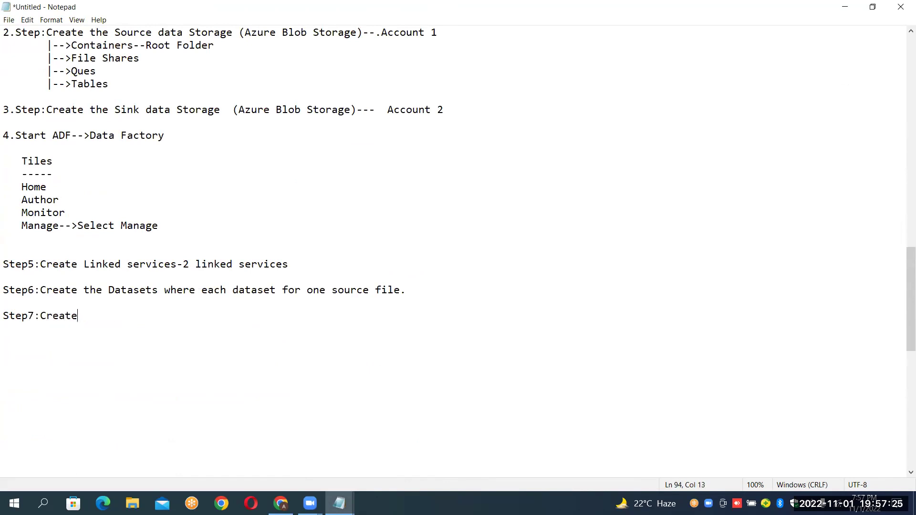
{"action": "type", "text": " the Data Pipeline"}
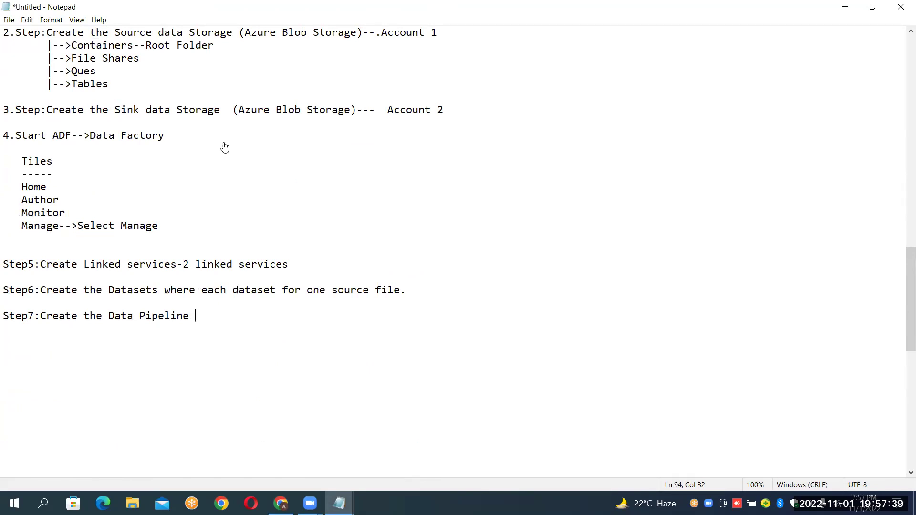
{"action": "key", "text": "alt+Tab"}
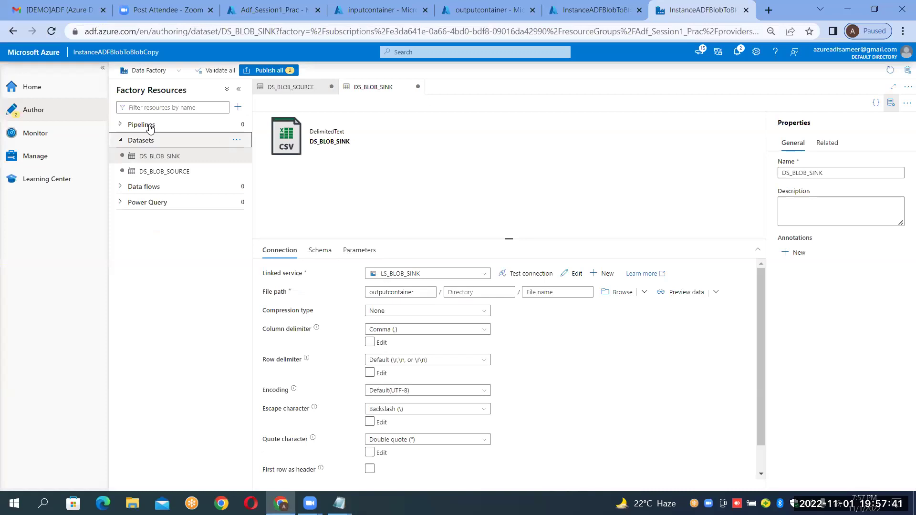
Expand Pipelines in Factory Resources and add a new pipeline, pipeline1.
{"action": "left_click", "coordinate": [148, 124]}
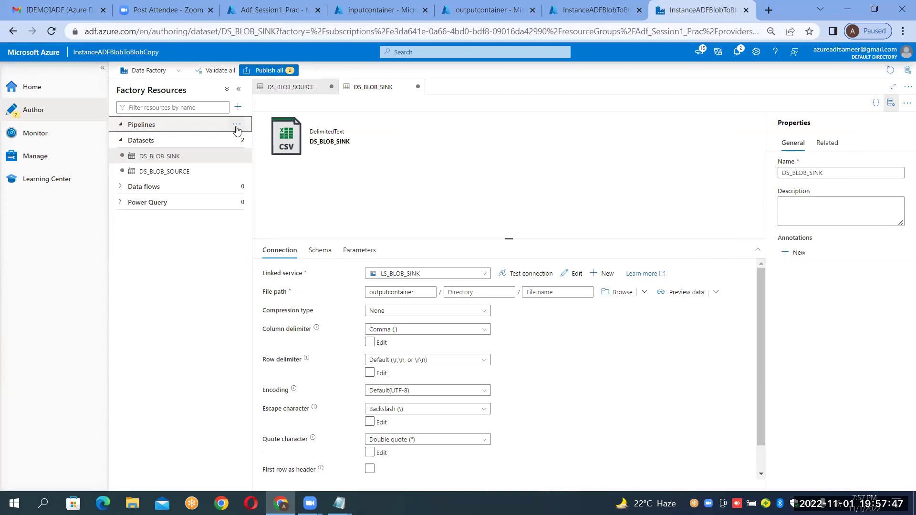
{"action": "left_click", "coordinate": [236, 127]}
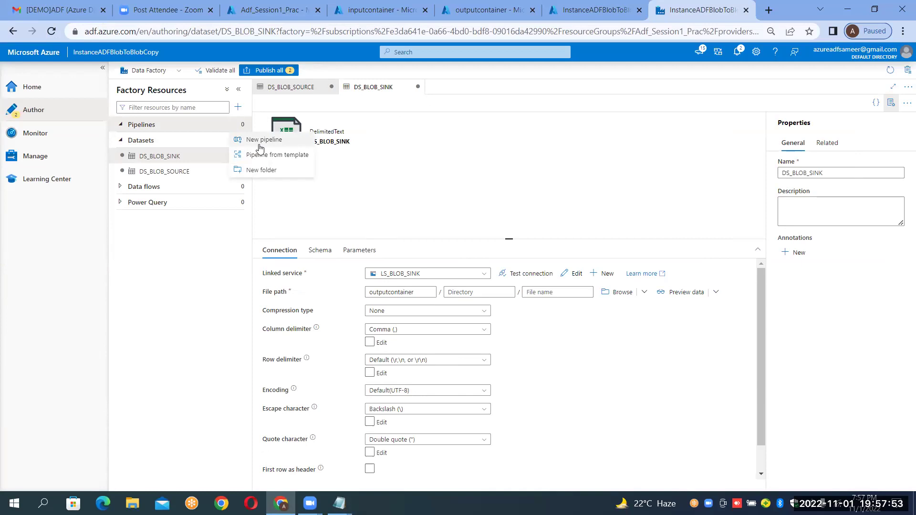
{"action": "left_click", "coordinate": [260, 146]}
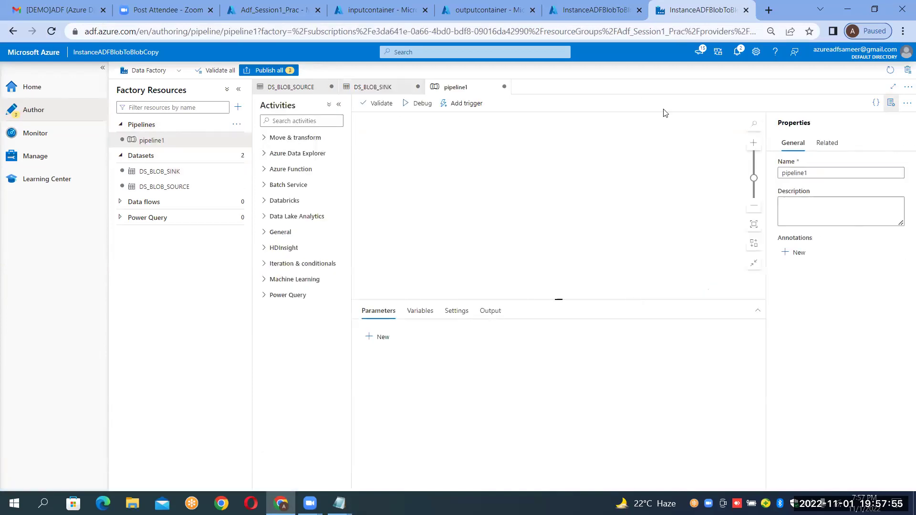
Rename pipeline1 to PL_BLOB_TO_BLOB_COPY and collapse the Properties pane.
{"action": "left_click", "coordinate": [836, 172]}
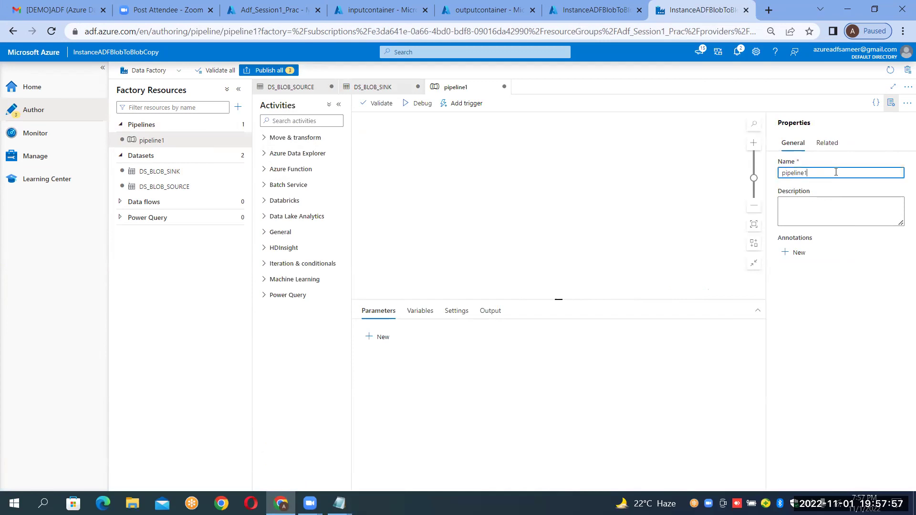
{"action": "key", "text": "BackSpace"}
{"action": "key", "text": "BackSpace"}
{"action": "key", "text": "BackSpace"}
{"action": "key", "text": "BackSpace"}
{"action": "key", "text": "BackSpace"}
{"action": "key", "text": "BackSpace"}
{"action": "key", "text": "BackSpace"}
{"action": "key", "text": "BackSpace"}
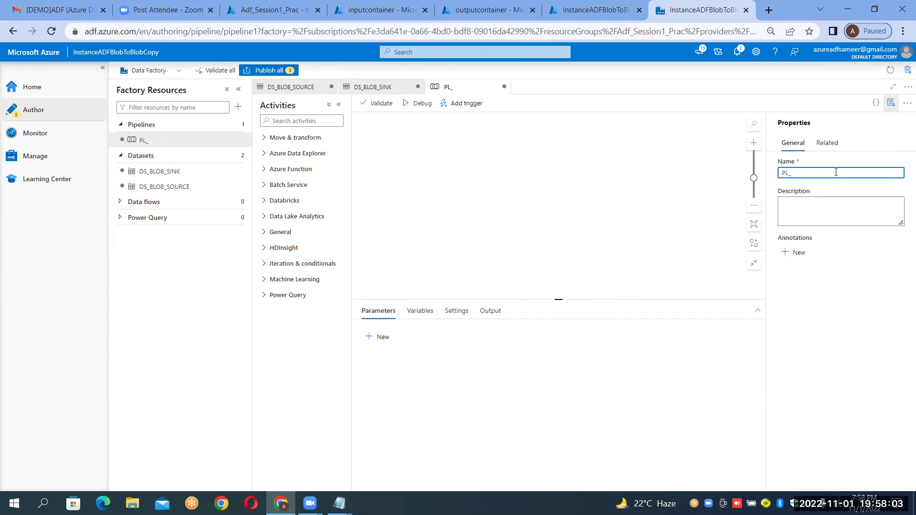
{"action": "type", "text": "PL_BL"}
{"action": "type", "text": "_TOBLOB_COPY"}
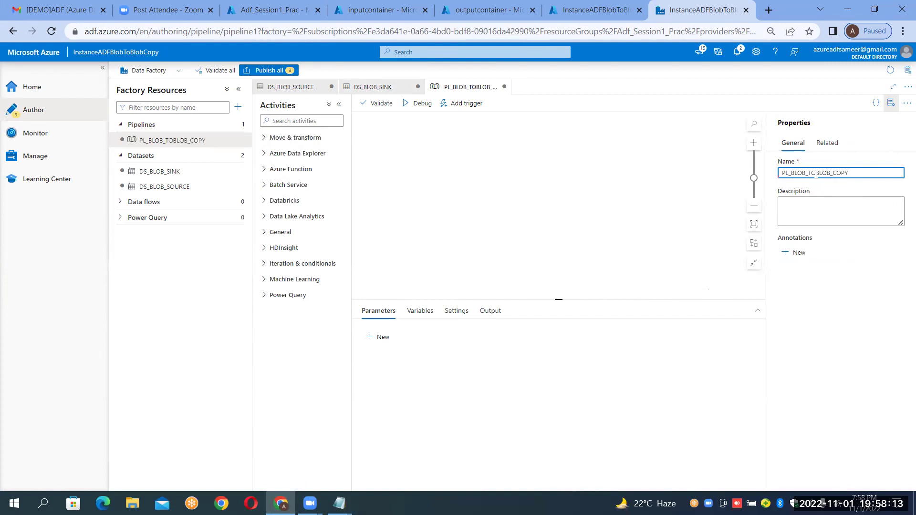
{"action": "type", "text": "_"}
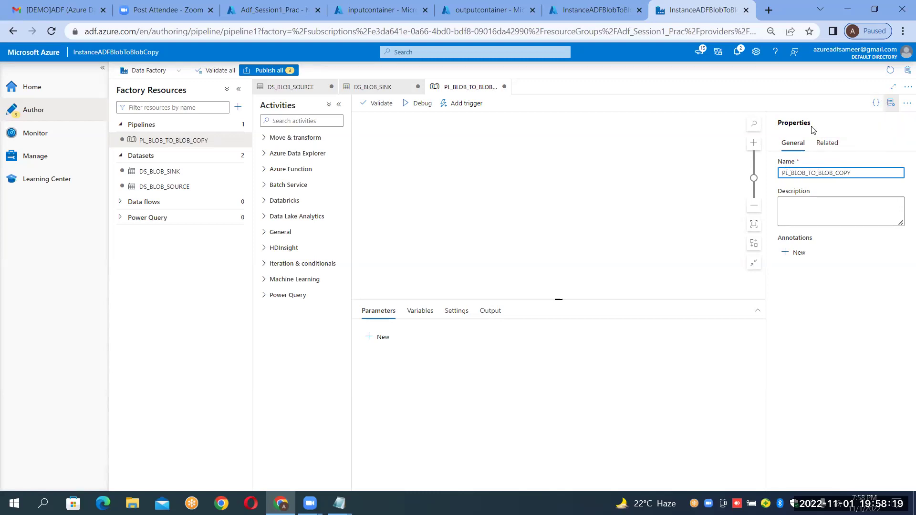
{"action": "left_click", "coordinate": [891, 105]}
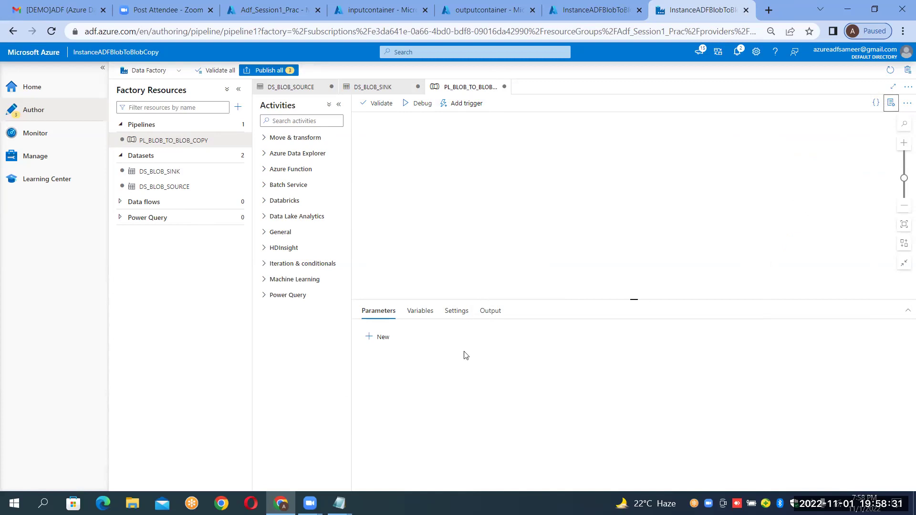
{"action": "mouse_move", "coordinate": [339, 503]}
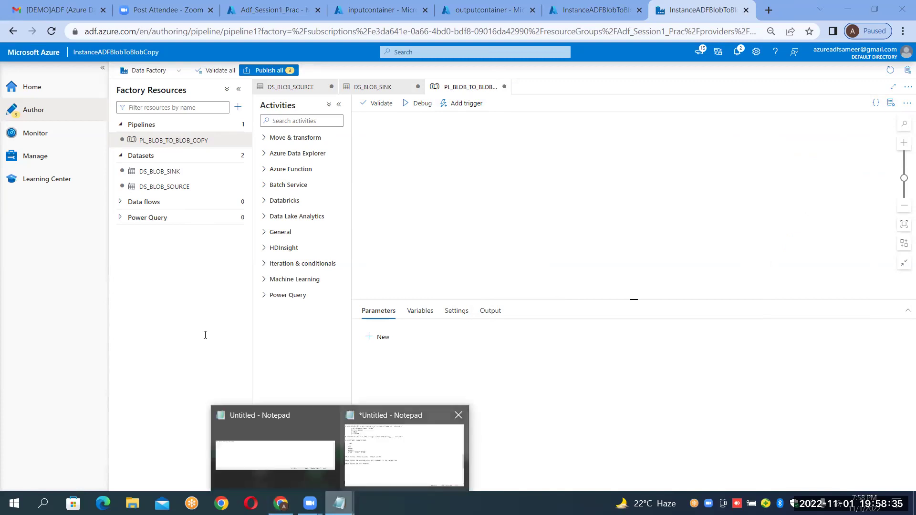
Add the line 'Step8:Choose the Activity you want to perform on the data pipeline' under Step7.
{"action": "left_click", "coordinate": [404, 456]}
{"action": "type", "text": "S"}
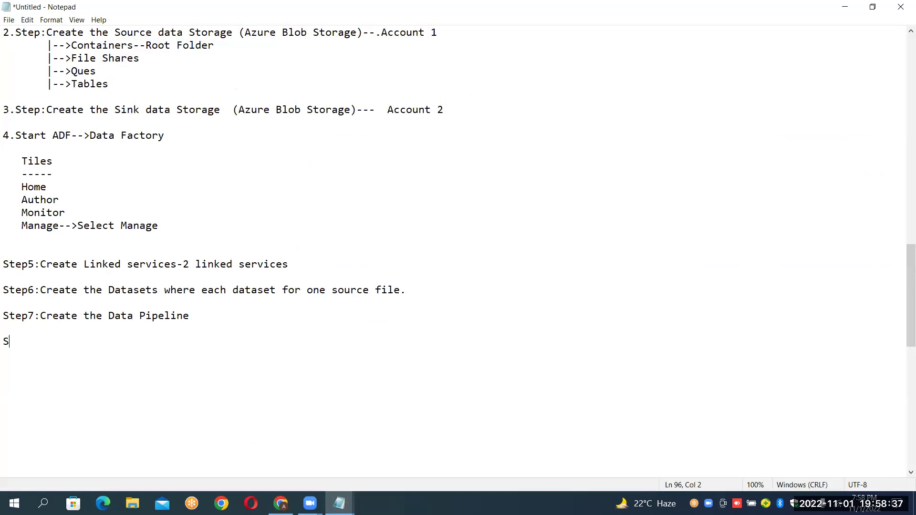
{"action": "type", "text": "tep8:Choose th"}
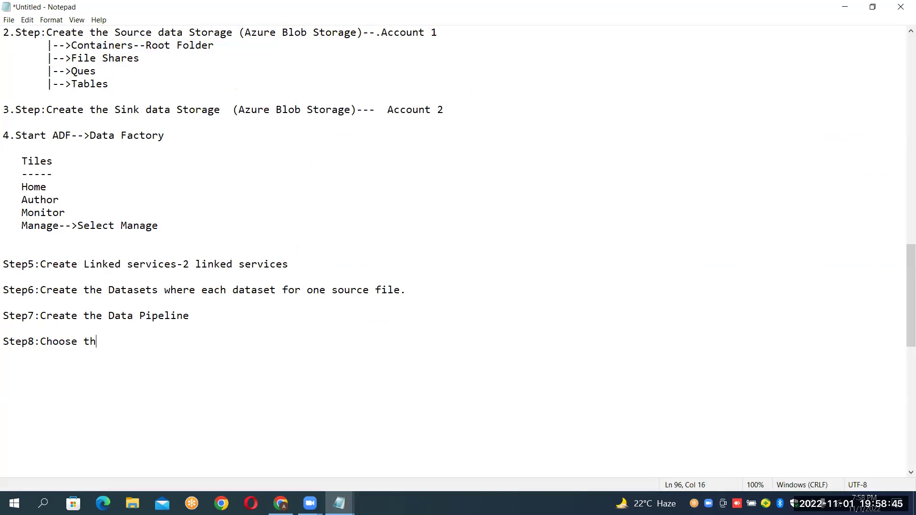
{"action": "type", "text": "e activity"}
{"action": "key", "text": "BackSpace"}
{"action": "key", "text": "Left"}
{"action": "key", "text": "shift+Left"}
{"action": "type", "text": "A"}
{"action": "key", "text": "Right"}
{"action": "type", "text": "you wamn"}
{"action": "key", "text": "BackSpace"}
{"action": "type", "text": "nt t"}
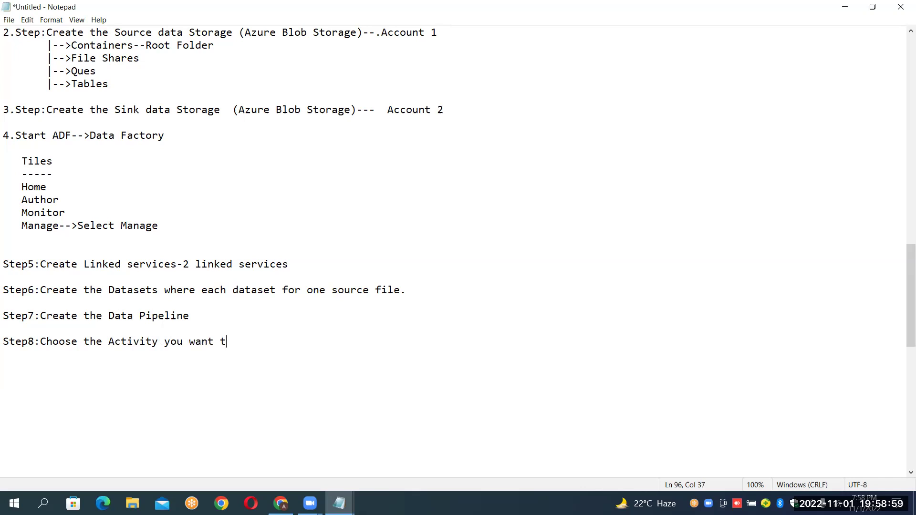
{"action": "type", "text": "o perform on the data pipeline"}
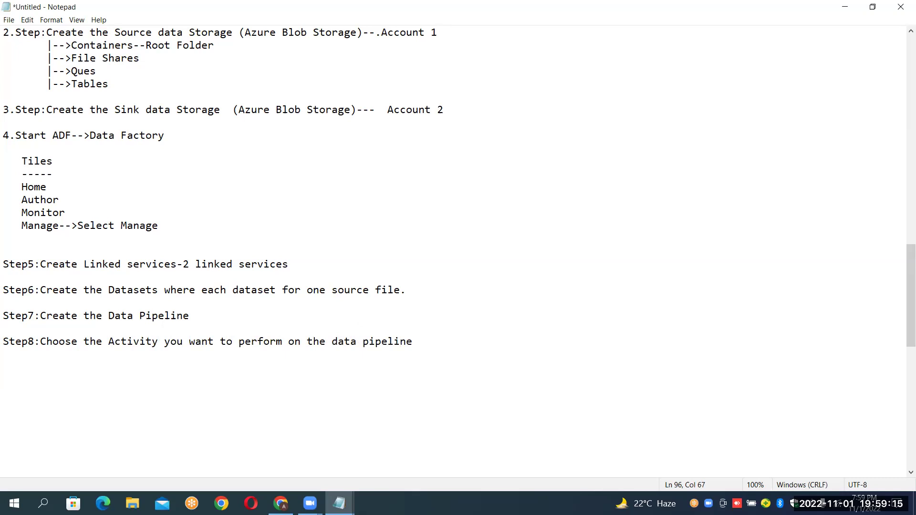
{"action": "key", "text": "alt+Tab"}
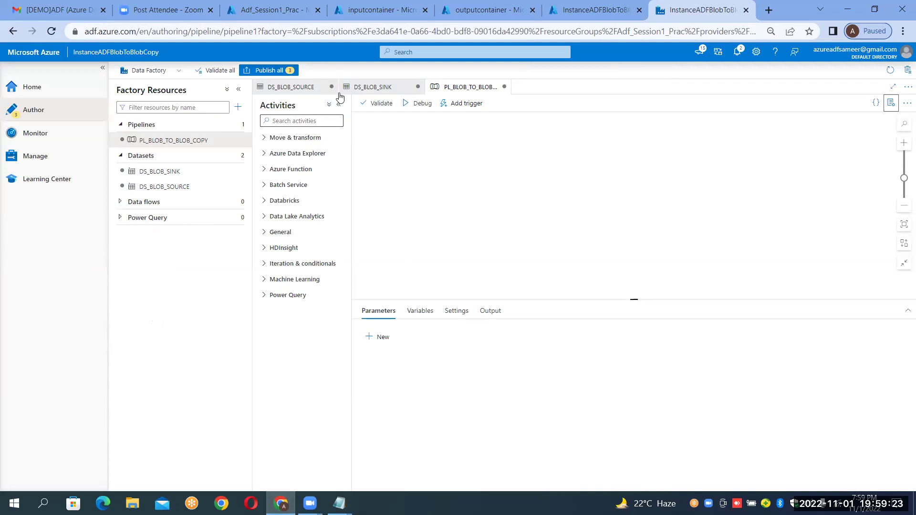
Drag a Copy data activity onto the canvas, then delete that first Copy data1 attempt.
{"action": "left_click", "coordinate": [322, 123]}
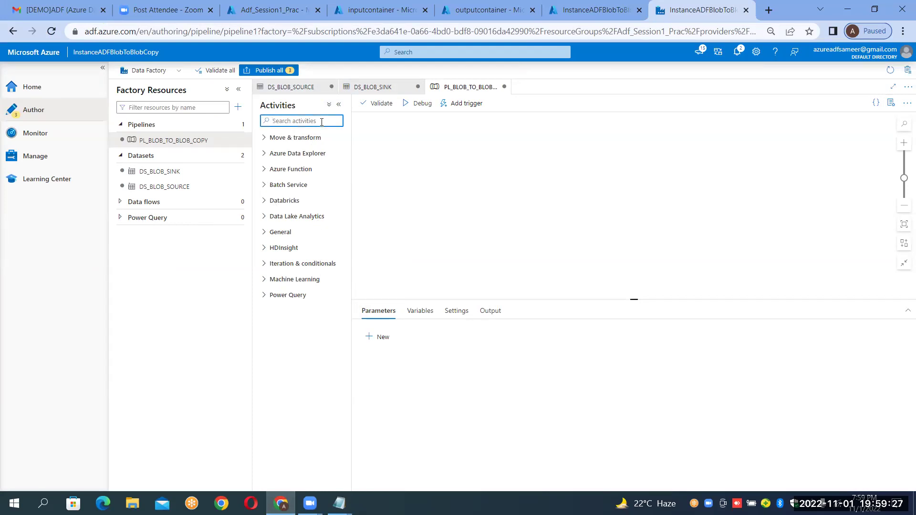
{"action": "type", "text": "cop"}
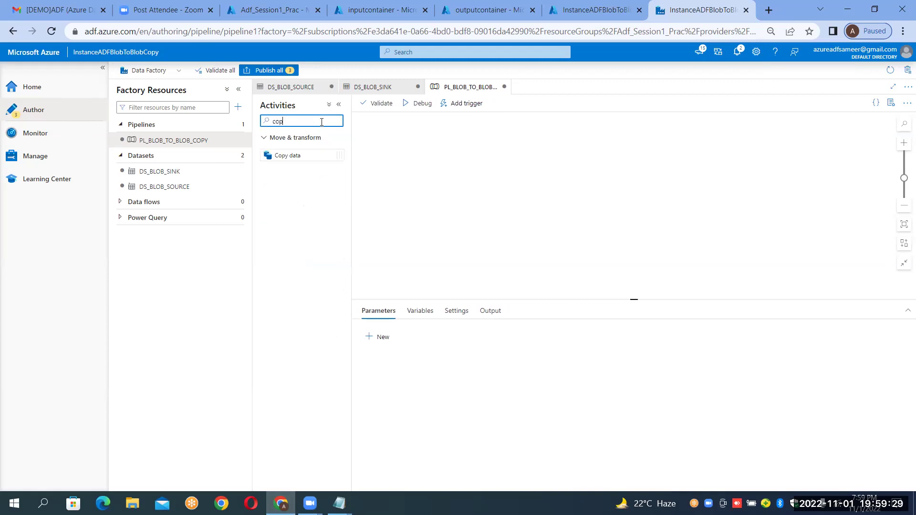
{"action": "key", "text": "BackSpace"}
{"action": "key", "text": "BackSpace"}
{"action": "key", "text": "BackSpace"}
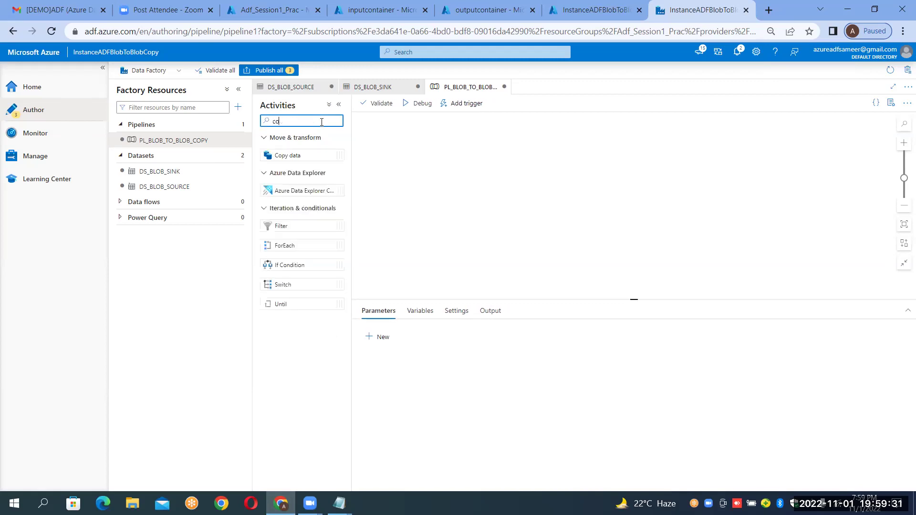
{"action": "left_click", "coordinate": [266, 140]}
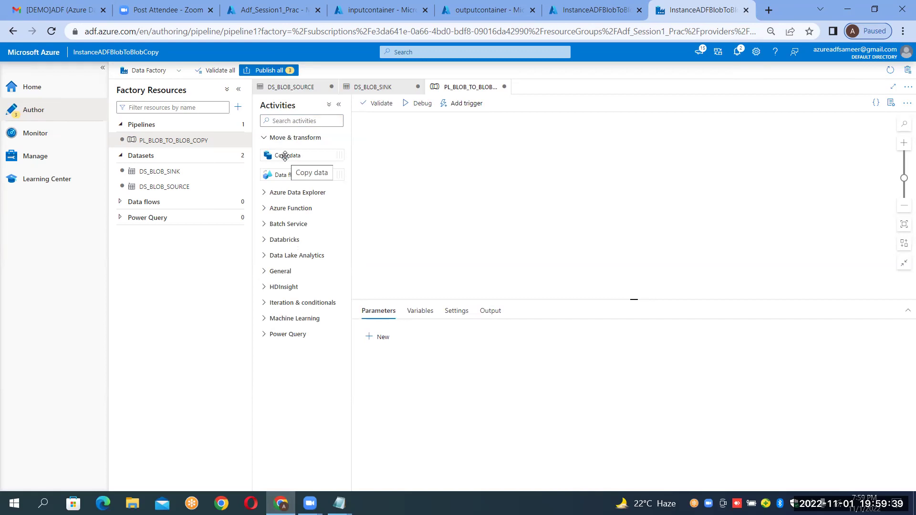
{"action": "left_click_drag", "start_coordinate": [285, 156], "coordinate": [506, 157]}
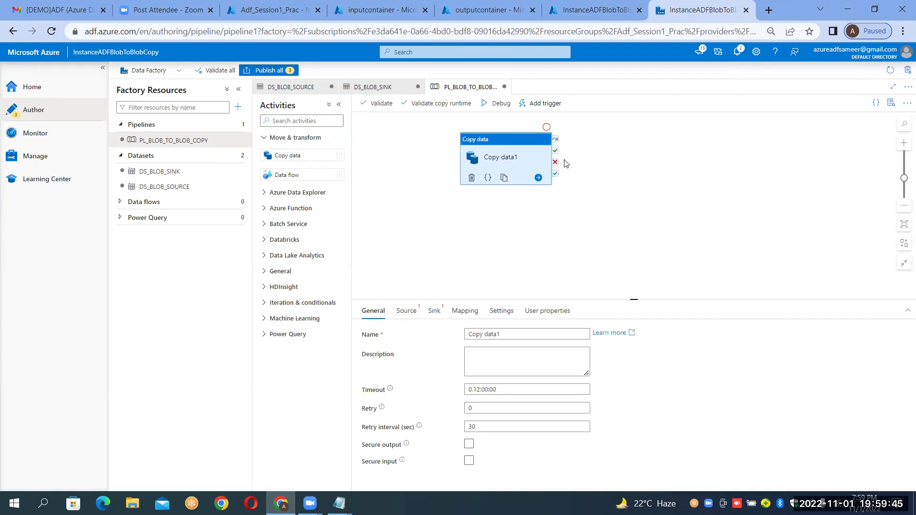
{"action": "right_click", "coordinate": [548, 129]}
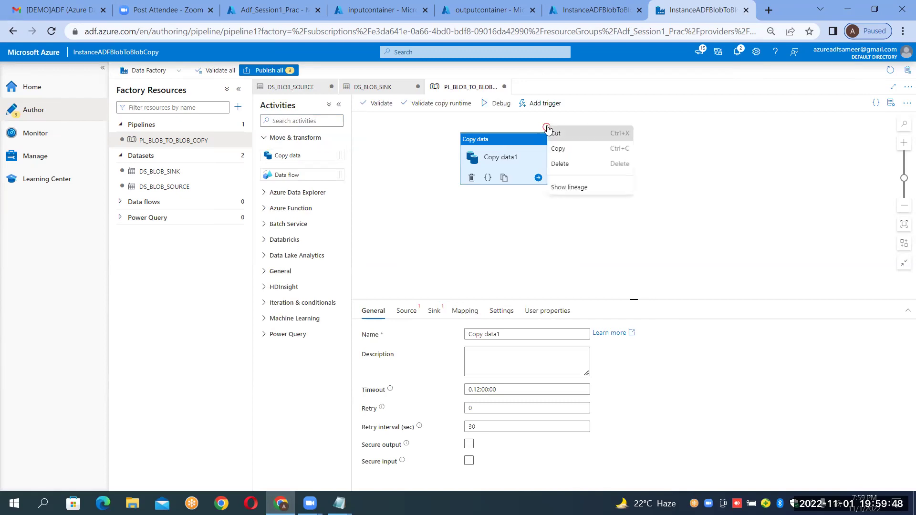
{"action": "left_click", "coordinate": [572, 167]}
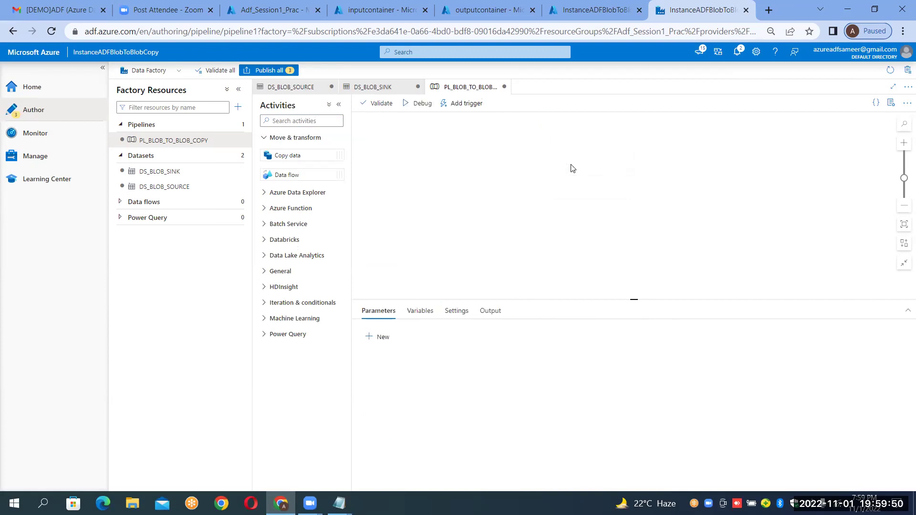
Place a fresh Copy data activity from Move & transform onto the pipeline canvas.
{"action": "left_click", "coordinate": [266, 138]}
{"action": "left_click", "coordinate": [280, 121]}
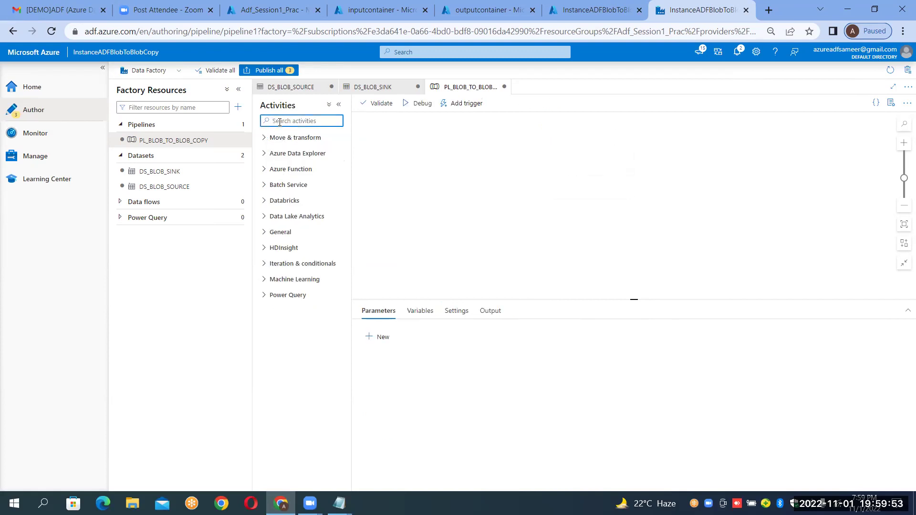
{"action": "type", "text": "copy"}
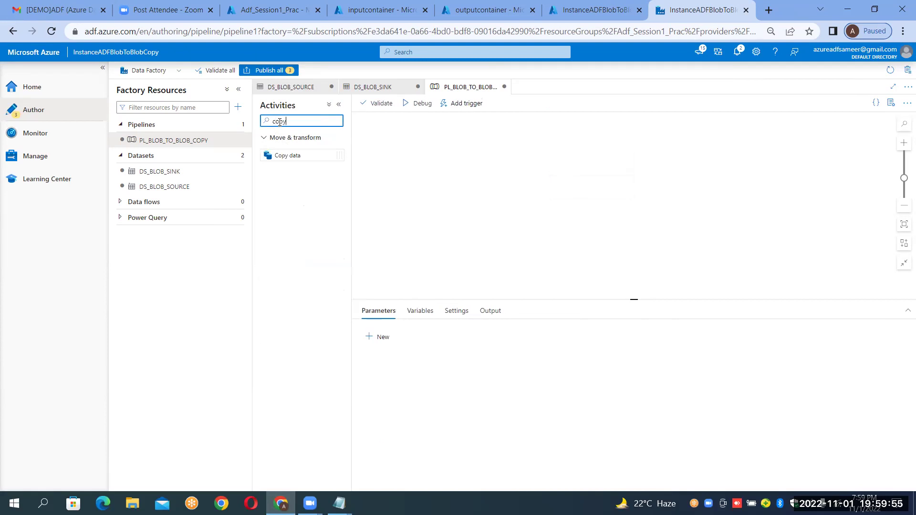
{"action": "key", "text": "BackSpace"}
{"action": "key", "text": "BackSpace"}
{"action": "key", "text": "BackSpace"}
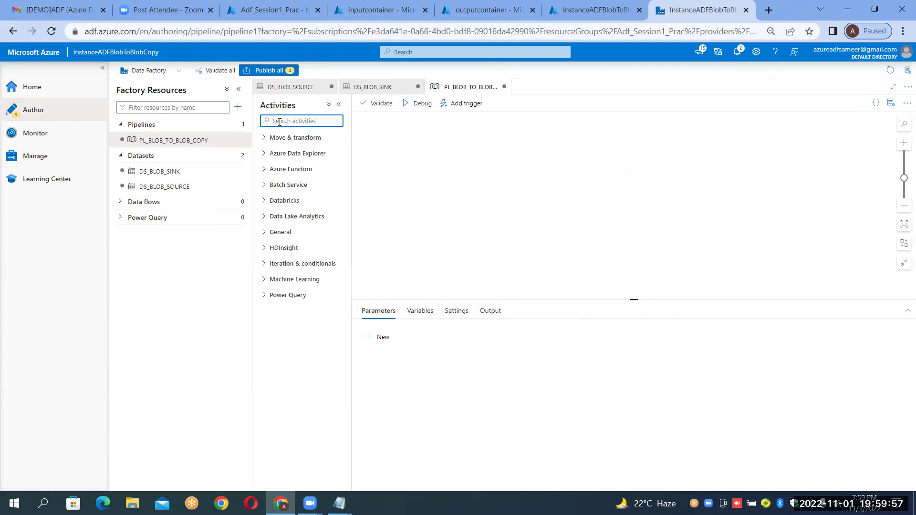
{"action": "left_click", "coordinate": [265, 139]}
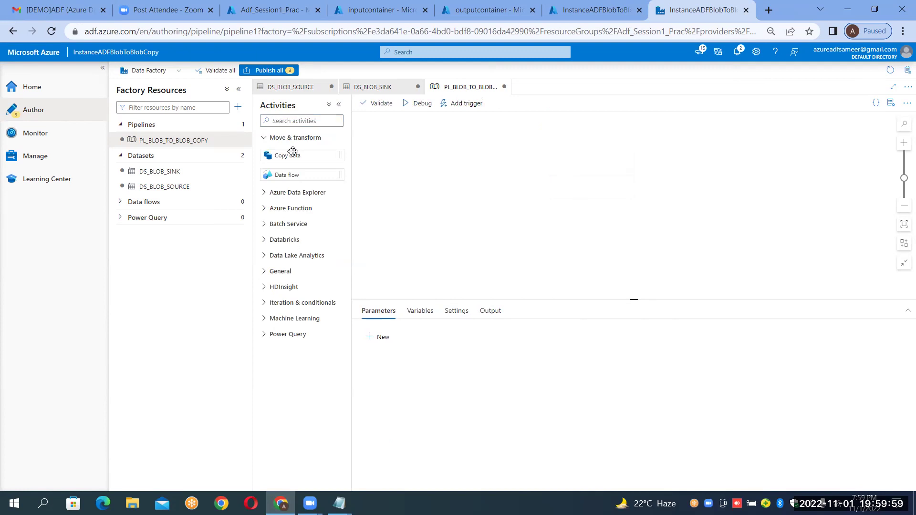
{"action": "left_click_drag", "start_coordinate": [292, 153], "coordinate": [544, 159]}
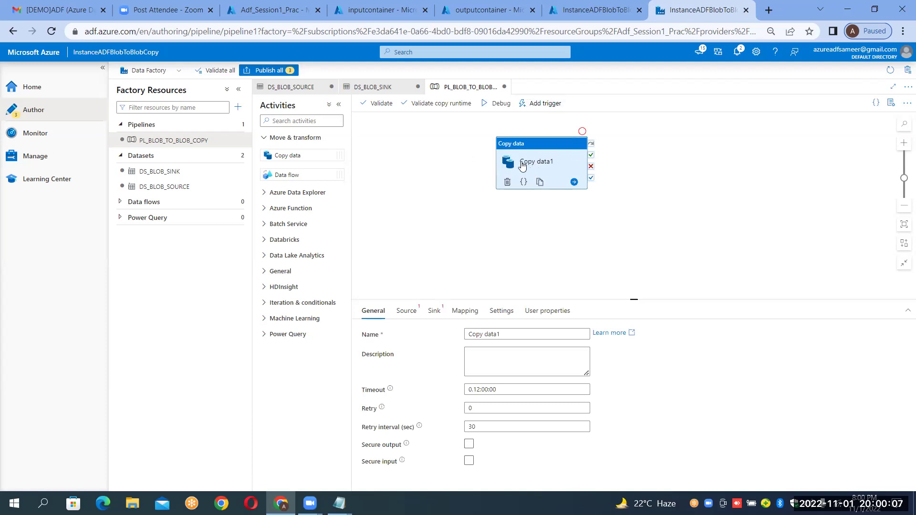
Rename the activity from 'Copy data1' to 'InfoCopy'.
{"action": "left_click", "coordinate": [514, 337]}
{"action": "key", "text": "BackSpace"}
{"action": "key", "text": "BackSpace"}
{"action": "key", "text": "BackSpace"}
{"action": "key", "text": "BackSpace"}
{"action": "key", "text": "BackSpace"}
{"action": "key", "text": "BackSpace"}
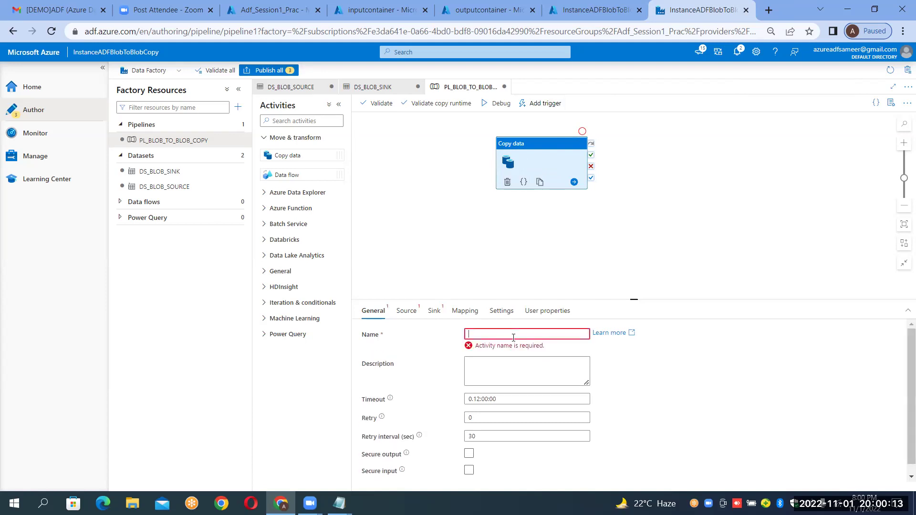
{"action": "type", "text": "InfoCopy"}
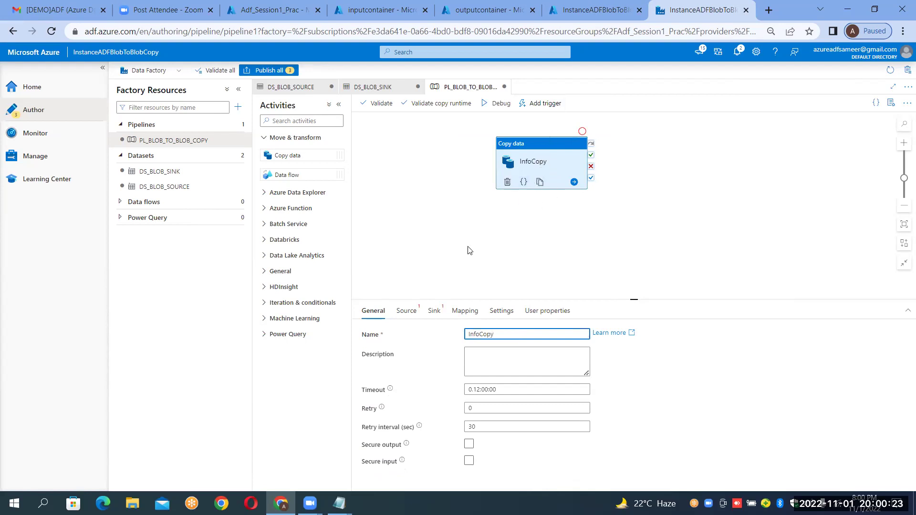
{"action": "left_click", "coordinate": [405, 313]}
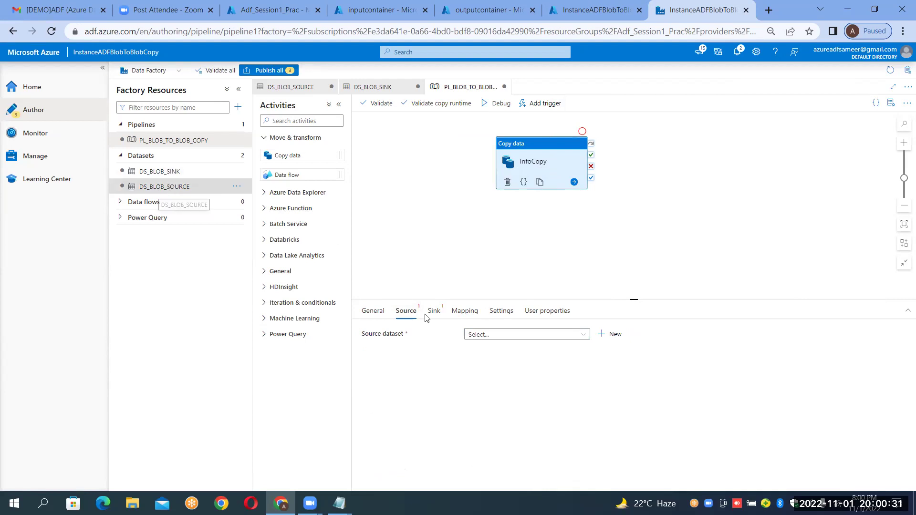
Set InfoCopy's source dataset to DS_BLOB_SOURCE and its sink dataset to DS_BLOB_SINK.
{"action": "left_click", "coordinate": [571, 336]}
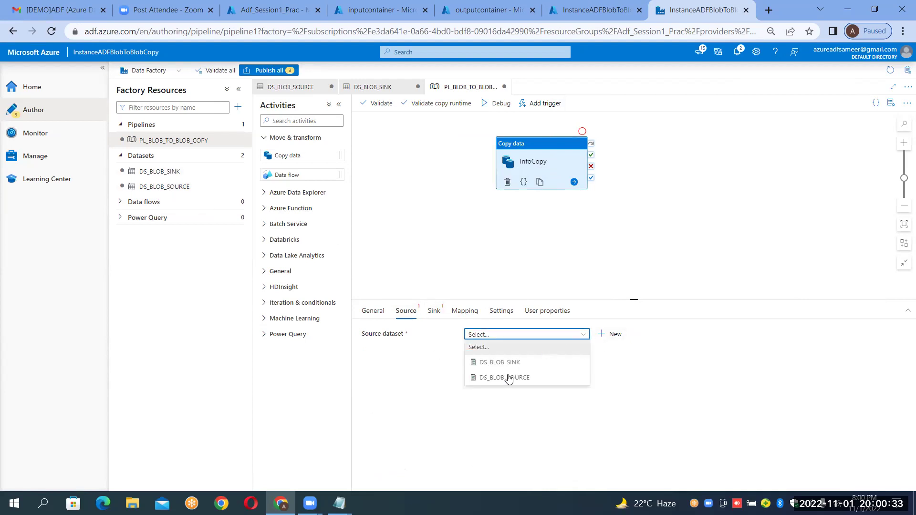
{"action": "left_click", "coordinate": [505, 378]}
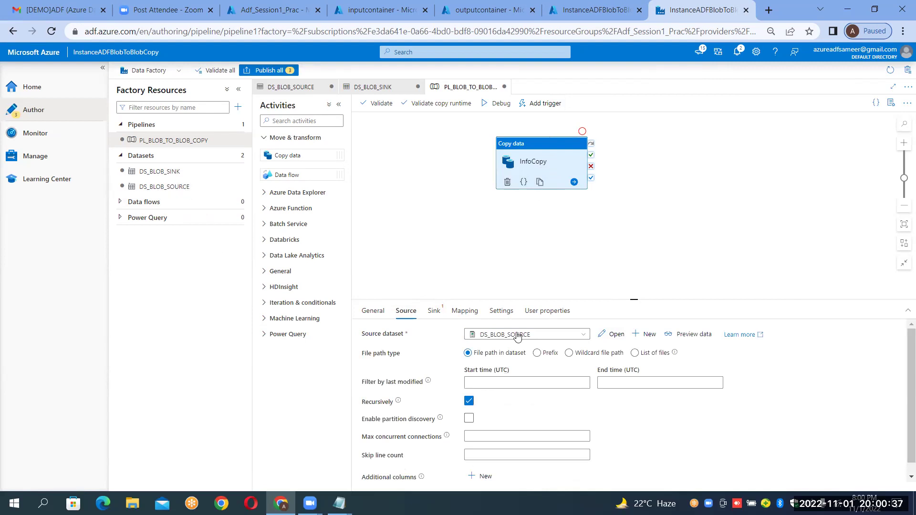
{"action": "left_click", "coordinate": [431, 316]}
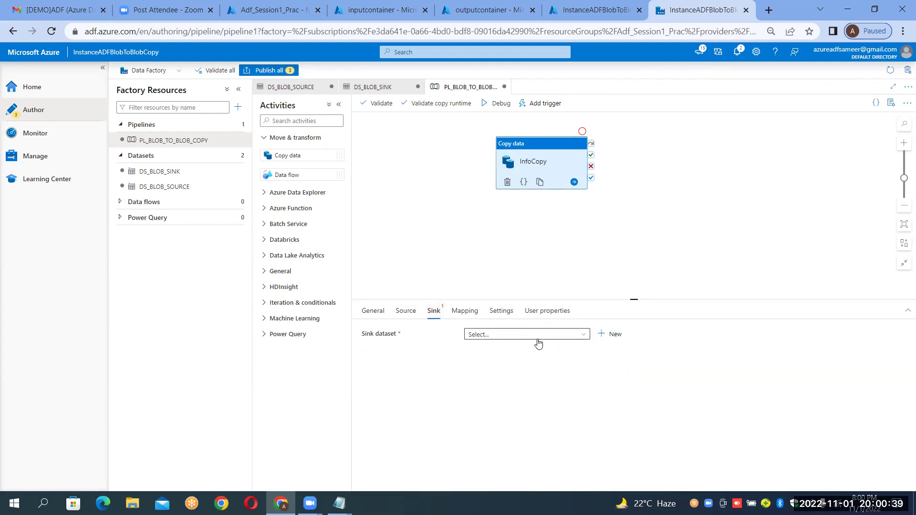
{"action": "left_click", "coordinate": [537, 336]}
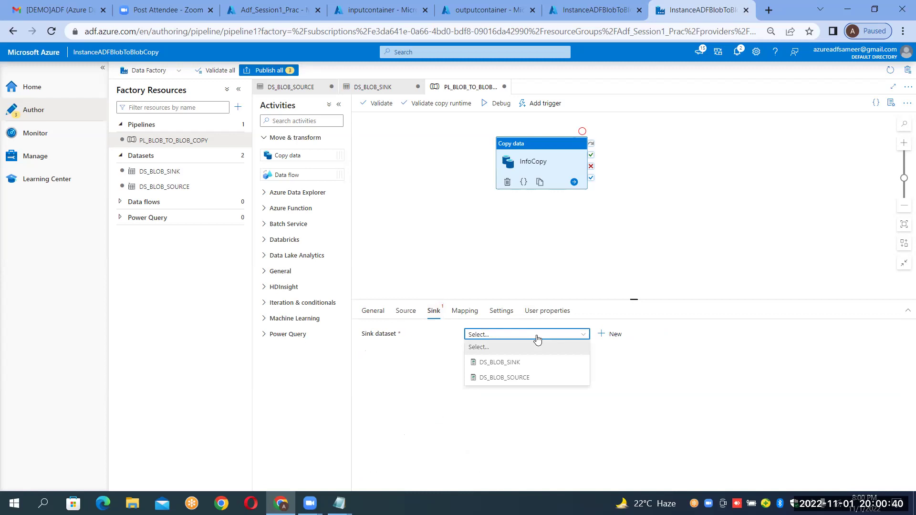
{"action": "left_click", "coordinate": [514, 362]}
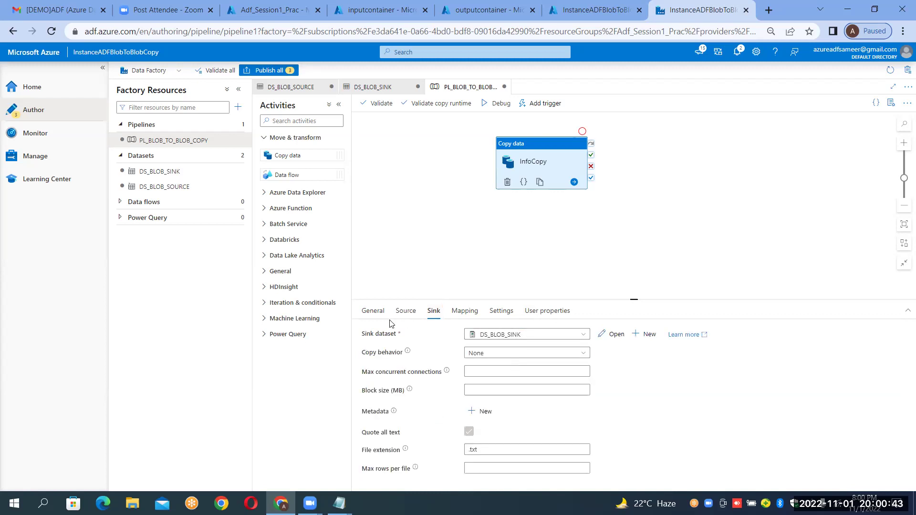
Set the sink file extension to .csv and reselect the InfoCopy activity.
{"action": "left_click", "coordinate": [495, 452]}
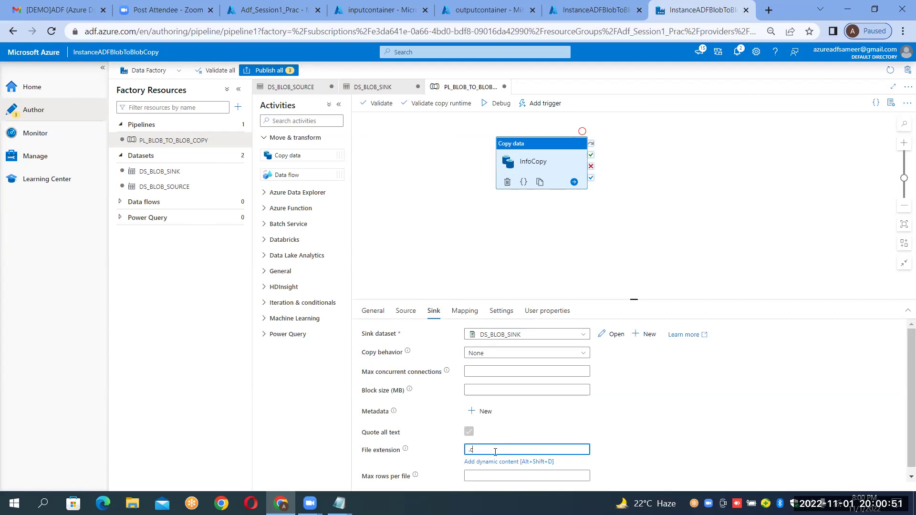
{"action": "type", "text": ".csv"}
{"action": "left_click", "coordinate": [429, 450]}
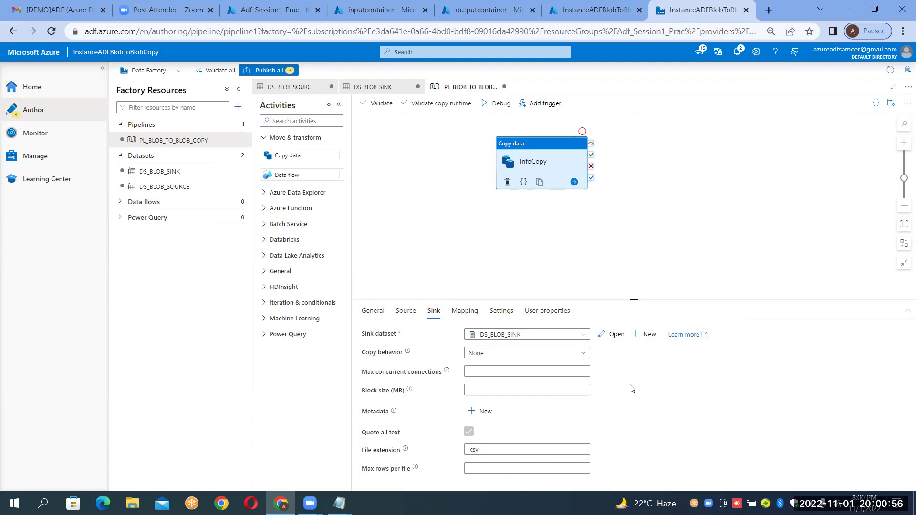
{"action": "left_click", "coordinate": [690, 246]}
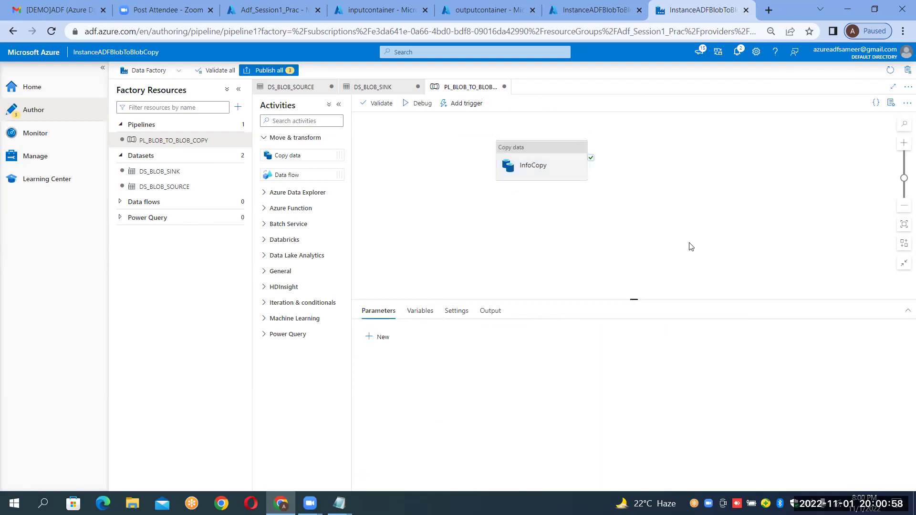
{"action": "left_click", "coordinate": [561, 152]}
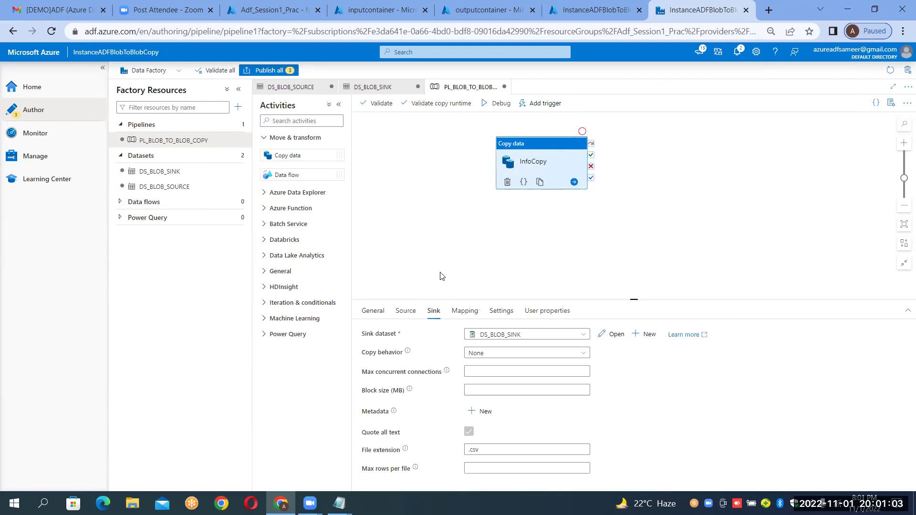
Review InfoCopy's source settings and look over the Add trigger options without triggering.
{"action": "left_click", "coordinate": [404, 315]}
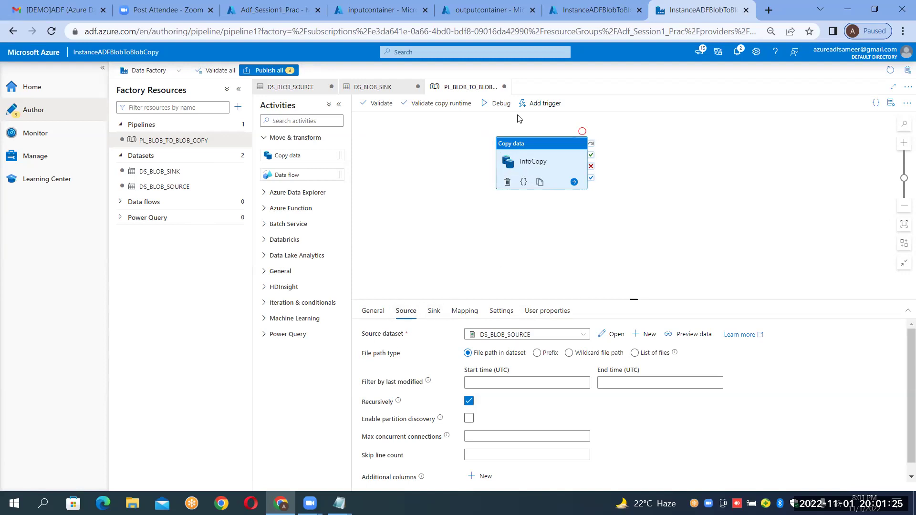
{"action": "left_click", "coordinate": [540, 104]}
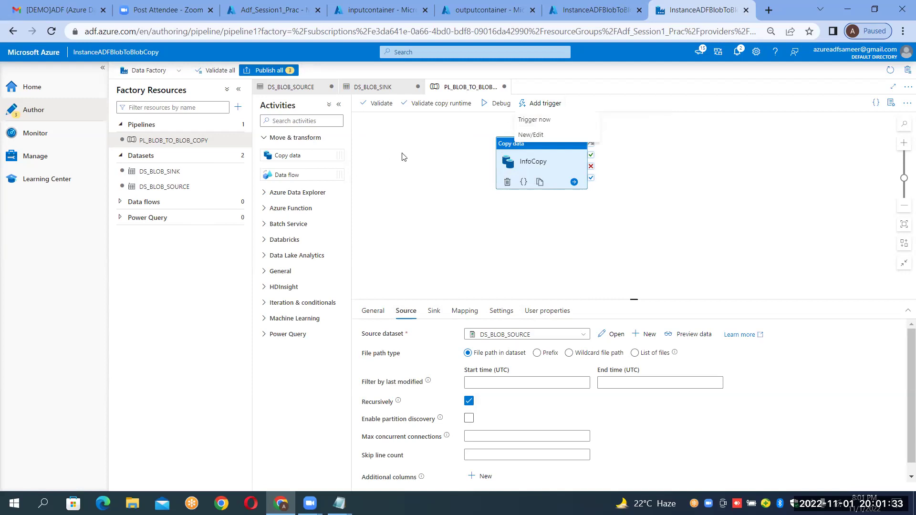
{"action": "key", "text": "Escape"}
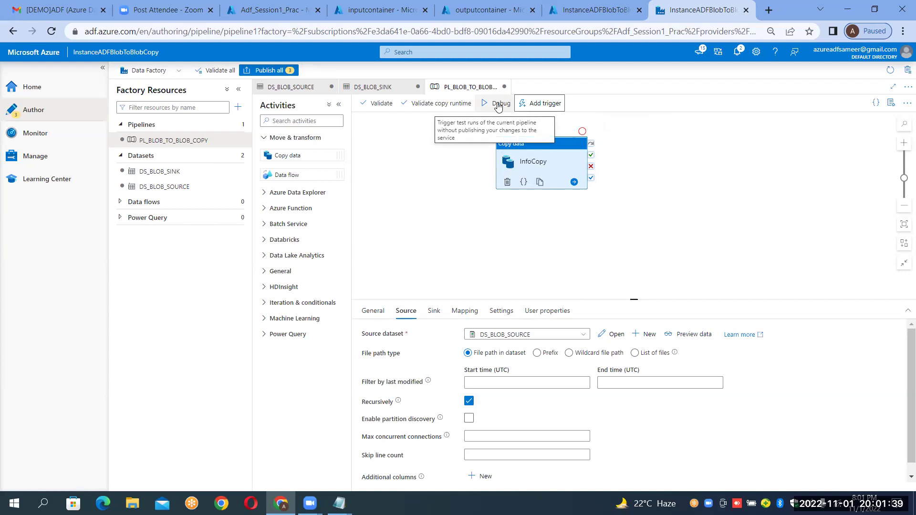
Debug-run the pipeline and check InfoCopy's run details: 6,161 rows, 276.284 KB copied.
{"action": "left_click", "coordinate": [498, 104]}
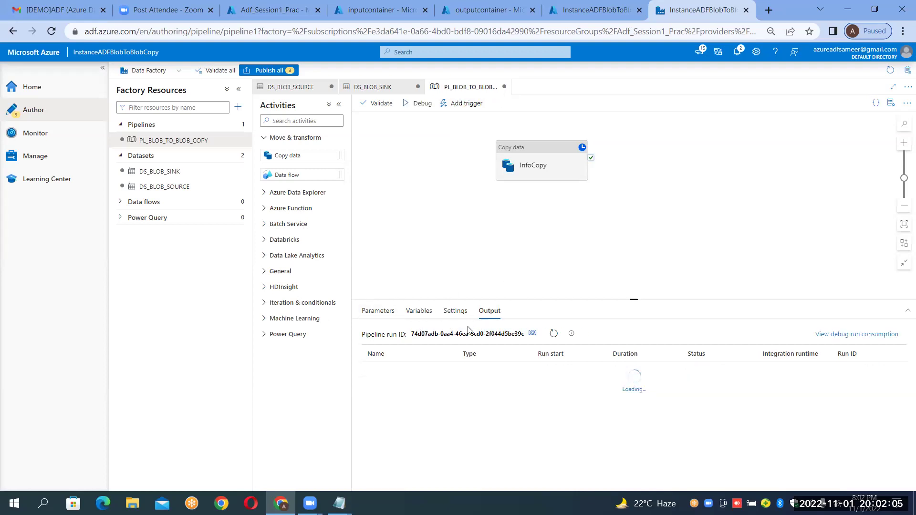
{"action": "mouse_move", "coordinate": [376, 377]}
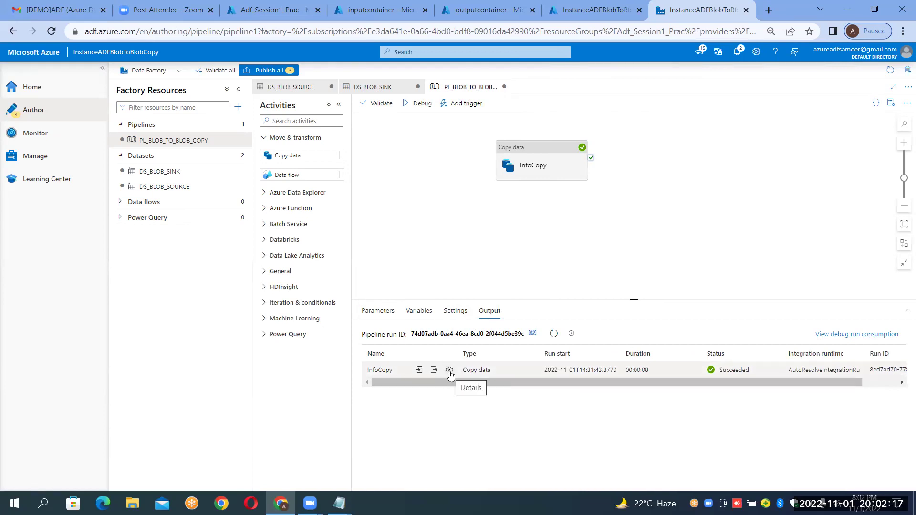
{"action": "left_click", "coordinate": [449, 372]}
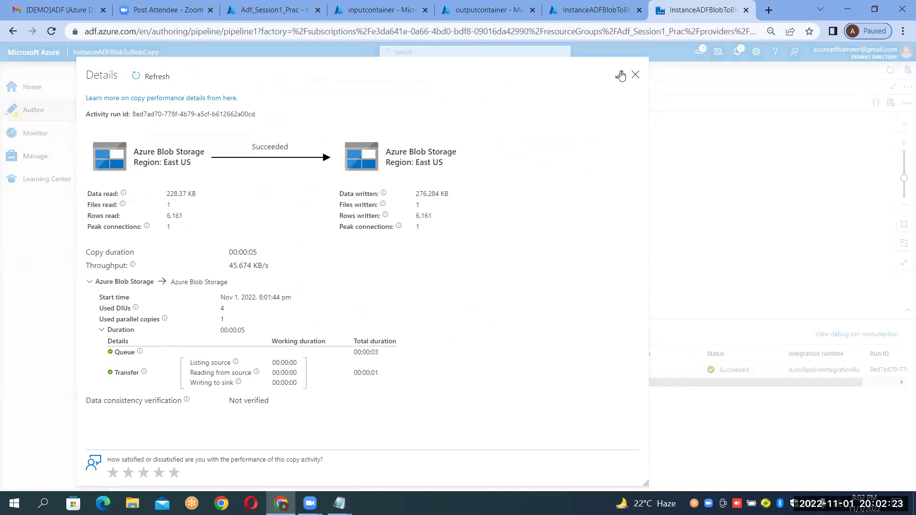
{"action": "left_click", "coordinate": [621, 76]}
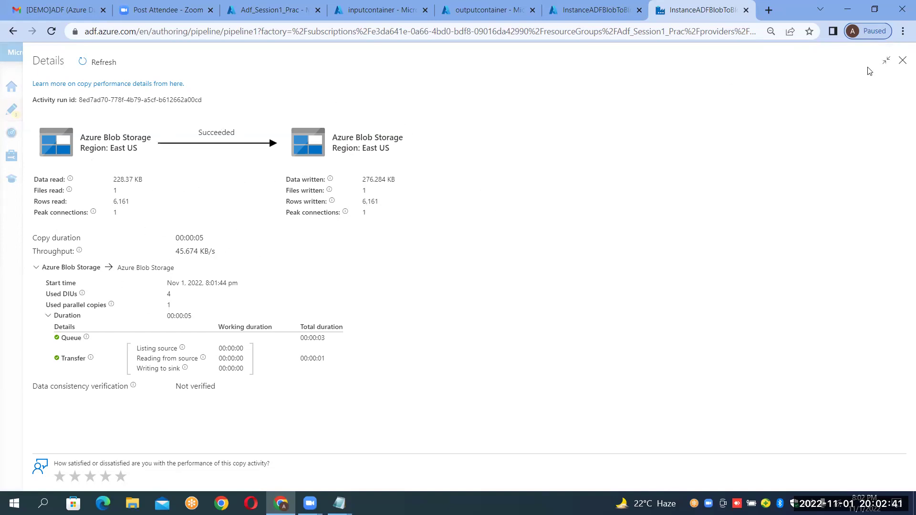
{"action": "left_click", "coordinate": [902, 61]}
{"action": "left_click", "coordinate": [494, 7]}
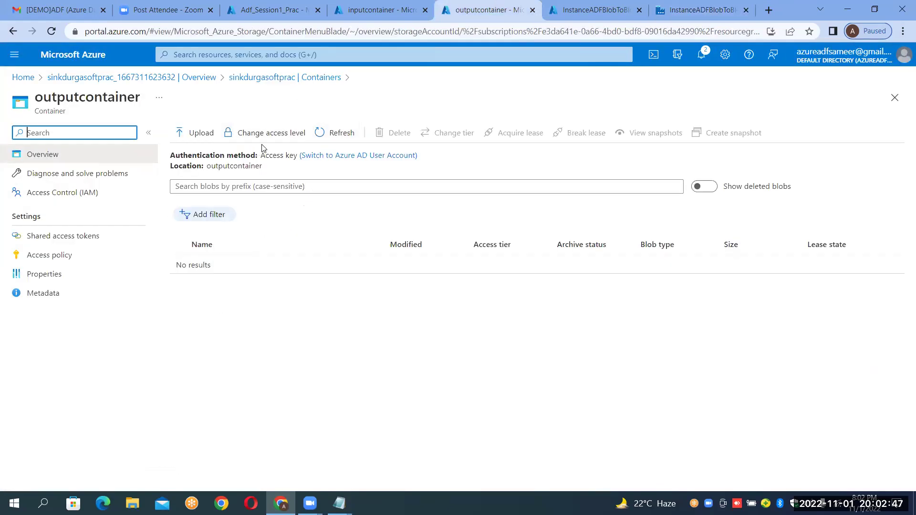
Refresh outputcontainer to confirm airlines.csv (276.28 KiB) arrived, then open the file.
{"action": "left_click", "coordinate": [336, 134]}
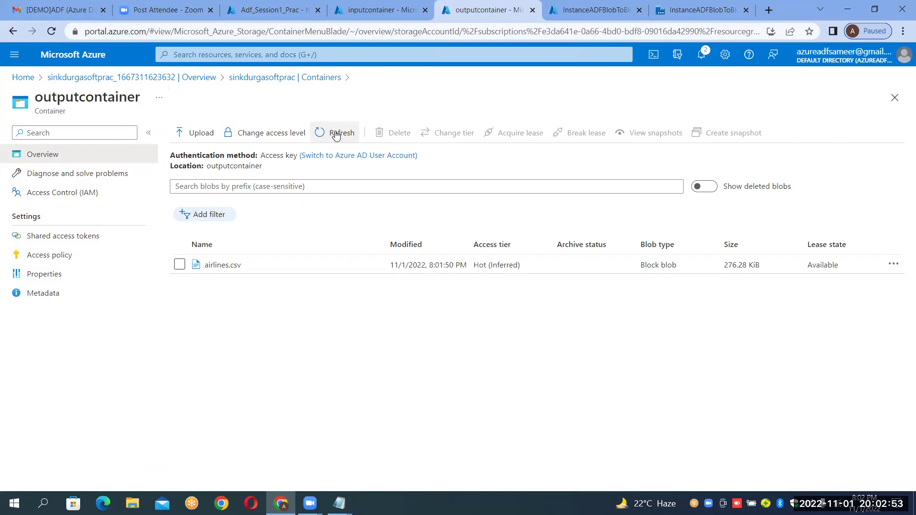
{"action": "left_click", "coordinate": [395, 15]}
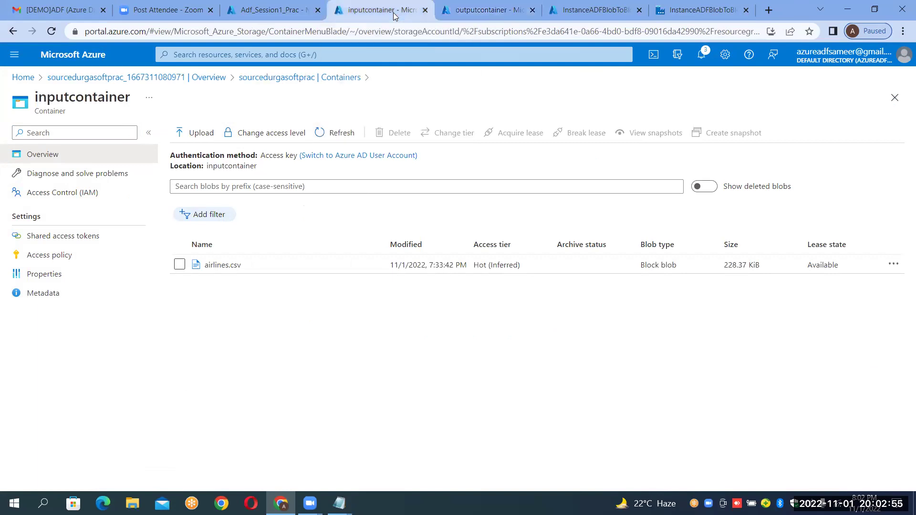
{"action": "left_click", "coordinate": [462, 9]}
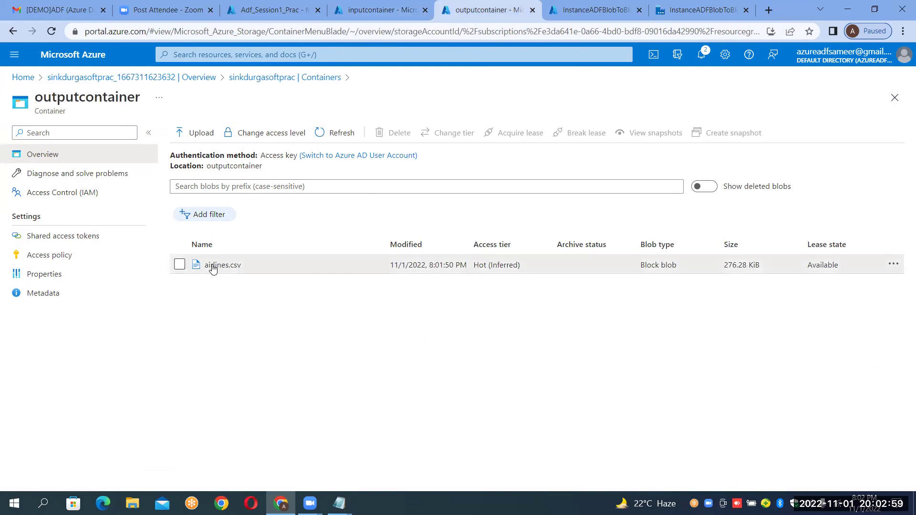
{"action": "left_click", "coordinate": [222, 265]}
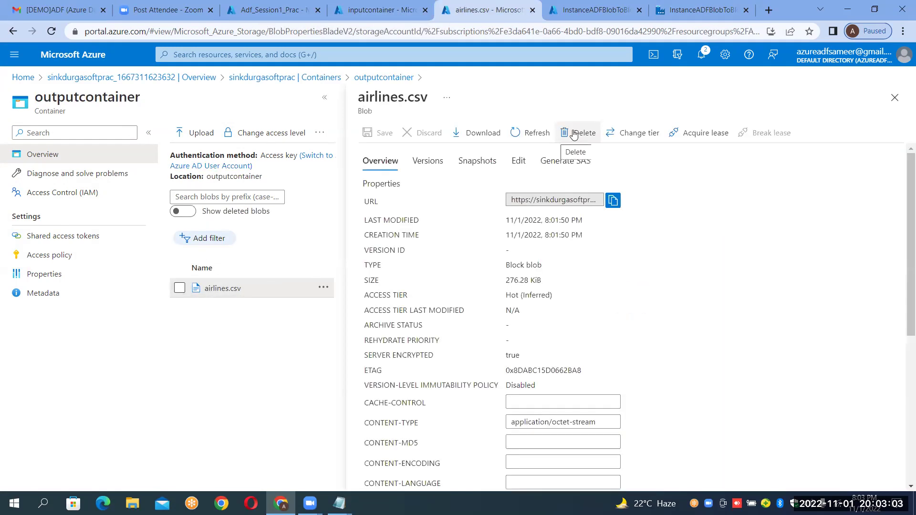
Scroll through the airlines.csv contents in the Edit view, then close the file blade.
{"action": "left_click", "coordinate": [525, 163]}
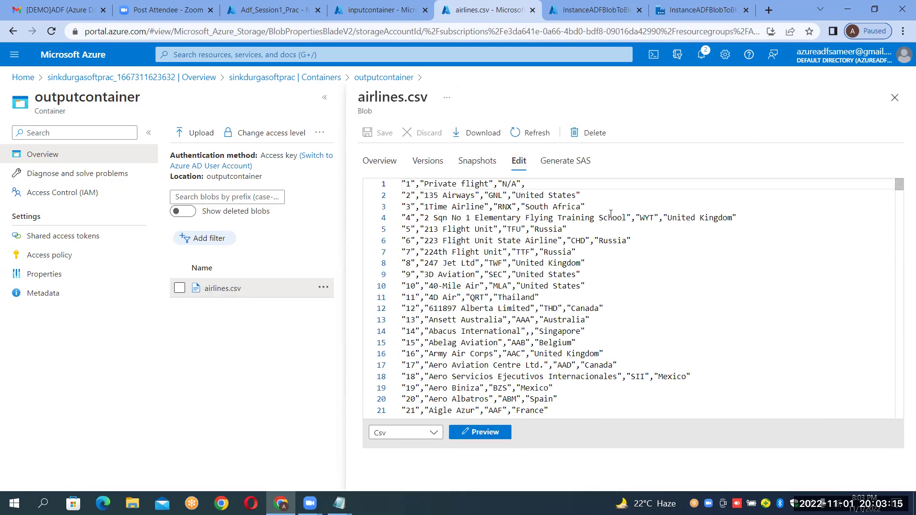
{"action": "left_click_drag", "start_coordinate": [899, 190], "coordinate": [894, 434]}
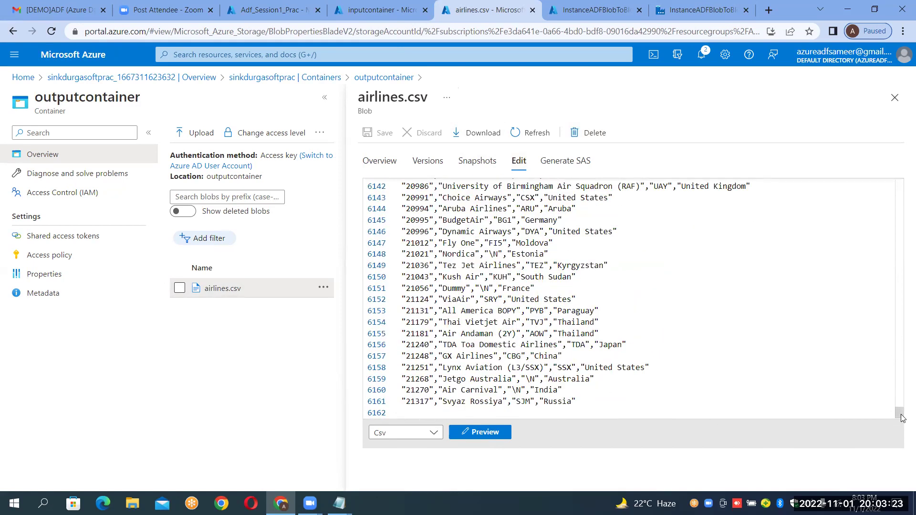
{"action": "left_click_drag", "start_coordinate": [900, 413], "coordinate": [884, 109]}
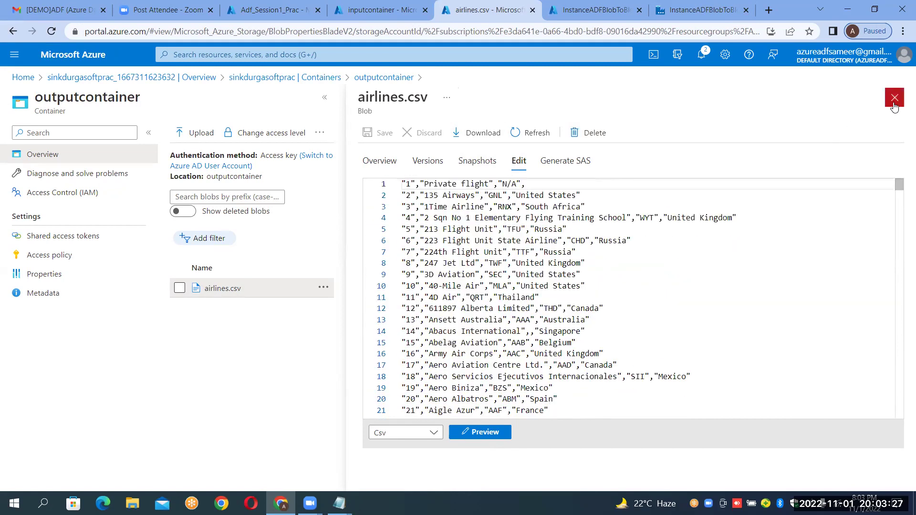
{"action": "left_click", "coordinate": [895, 98]}
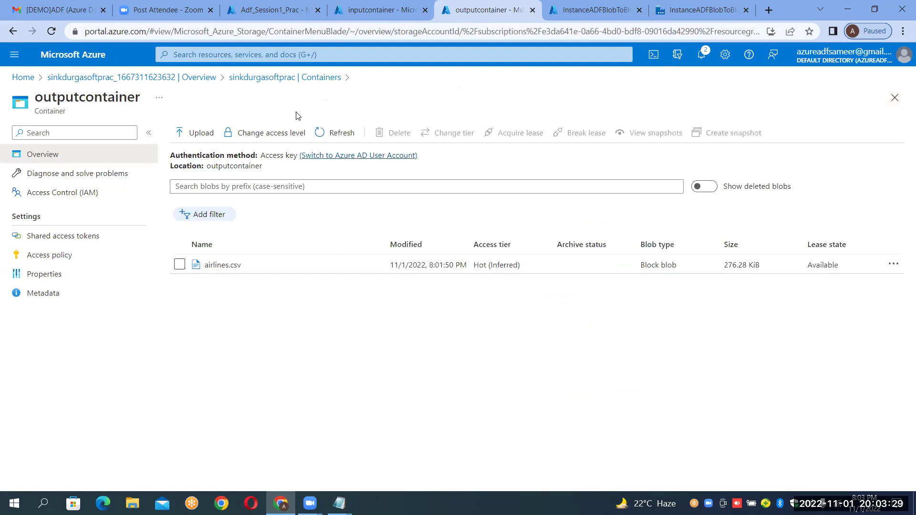
{"action": "left_click", "coordinate": [380, 13]}
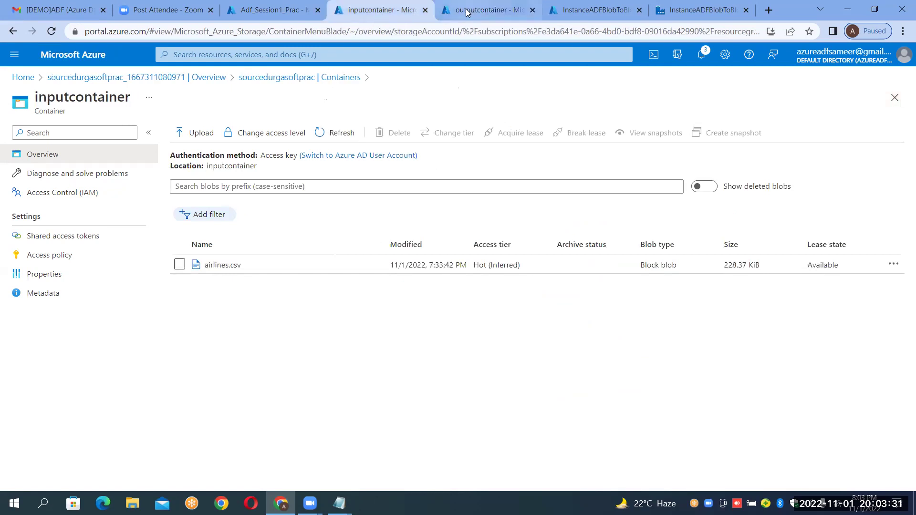
{"action": "left_click", "coordinate": [467, 13]}
{"action": "left_click", "coordinate": [359, 10]}
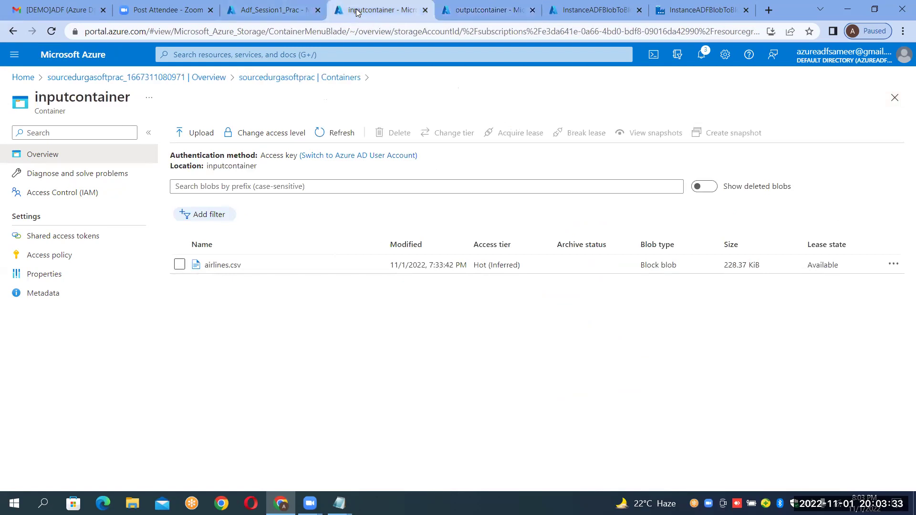
{"action": "left_click", "coordinate": [477, 10]}
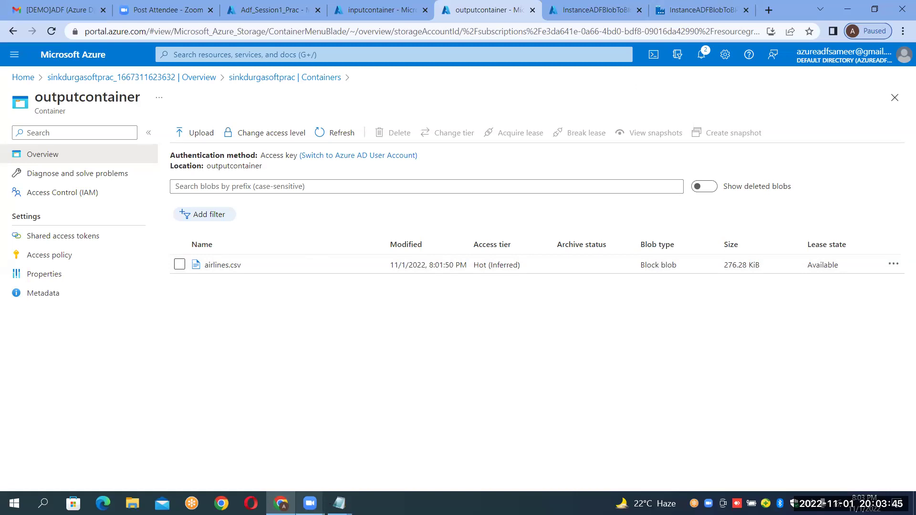
{"action": "mouse_move", "coordinate": [340, 503]}
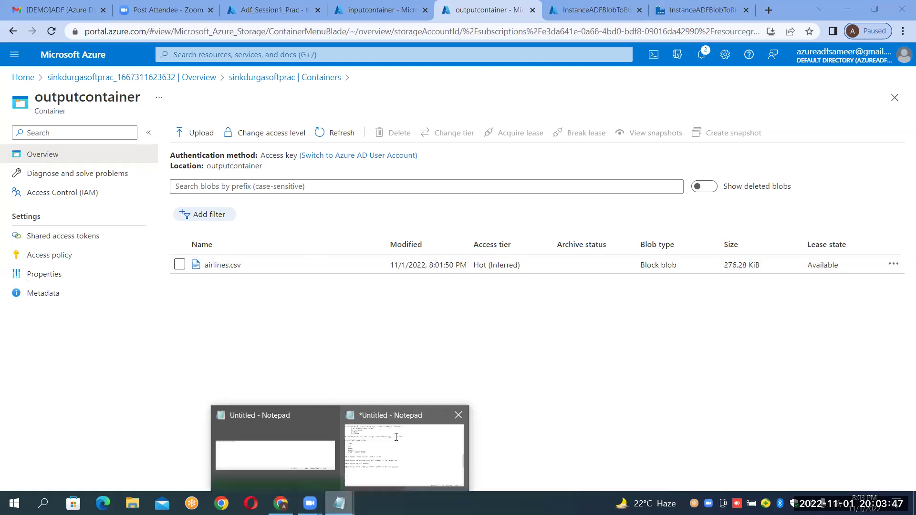
Add 'Step9:Debug Or Trigger' on a new line below Step8.
{"action": "left_click", "coordinate": [396, 437]}
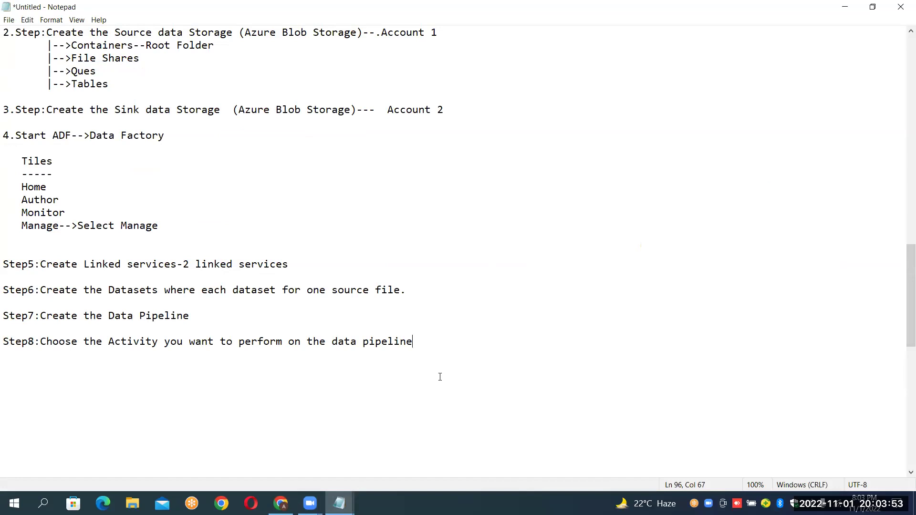
{"action": "key", "text": "Return"}
{"action": "key", "text": "Return"}
{"action": "type", "text": "Step9"}
{"action": "key", "text": "BackSpace"}
{"action": "type", "text": ":Debug O"}
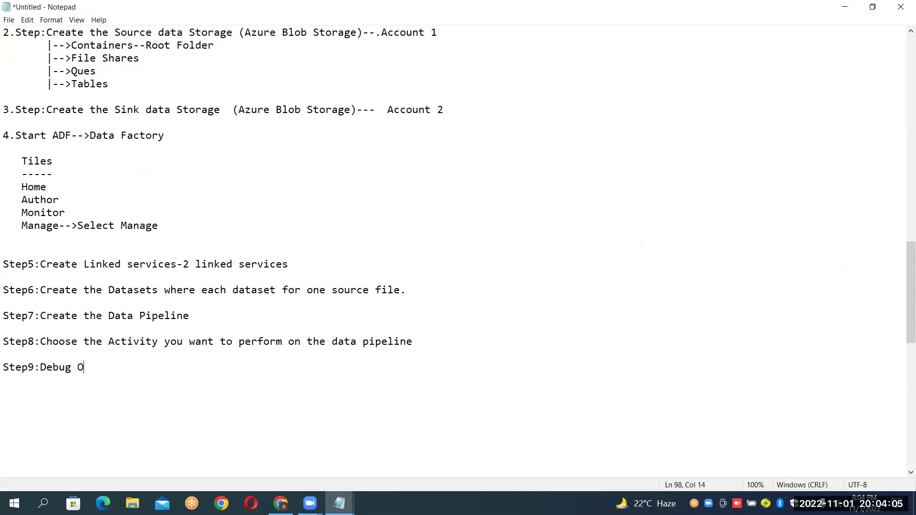
{"action": "type", "text": "r Trigger"}
{"action": "key", "text": "shift+Left"}
{"action": "key", "text": "shift+Left"}
{"action": "key", "text": "shift+Left"}
{"action": "key", "text": "shift+Left"}
{"action": "key", "text": "shift+Left"}
{"action": "key", "text": "shift+Left"}
{"action": "key", "text": "shift+Left"}
{"action": "key", "text": "Left"}
{"action": "key", "text": "Left"}
{"action": "key", "text": "Left"}
{"action": "key", "text": "Left"}
{"action": "key", "text": "Left"}
{"action": "key", "text": "Left"}
{"action": "key", "text": "Left"}
{"action": "key", "text": "Left"}
{"action": "key", "text": "Left"}
{"action": "key", "text": "Left"}
Select the step list upward from Step9 to the Steps heading.
{"action": "left_click", "coordinate": [179, 447]}
{"action": "key", "text": "Up"}
{"action": "key", "text": "Up"}
{"action": "key", "text": "Up"}
{"action": "key", "text": "Up"}
{"action": "key", "text": "Up"}
{"action": "key", "text": "shift+Up"}
{"action": "key", "text": "shift+Up"}
{"action": "key", "text": "shift+Up"}
{"action": "key", "text": "shift+Up"}
{"action": "key", "text": "shift+Up"}
{"action": "key", "text": "shift+Up"}
{"action": "key", "text": "shift+Up"}
{"action": "key", "text": "shift+Up"}
{"action": "key", "text": "shift+Up"}
{"action": "key", "text": "shift+Up"}
{"action": "key", "text": "shift+Up"}
{"action": "key", "text": "shift+Up"}
{"action": "key", "text": "shift+Up"}
{"action": "key", "text": "shift+Up"}
{"action": "key", "text": "shift+Up"}
{"action": "key", "text": "shift+Up"}
{"action": "key", "text": "shift+Up"}
{"action": "key", "text": "shift+Up"}
{"action": "key", "text": "shift+Up"}
{"action": "key", "text": "shift+Up"}
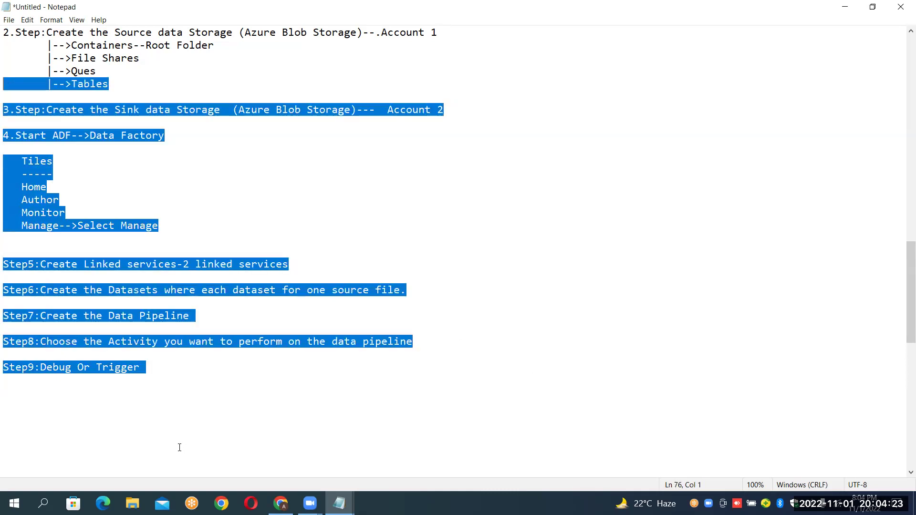
{"action": "key", "text": "shift+Up"}
{"action": "key", "text": "shift+Up"}
{"action": "key", "text": "shift+Up"}
{"action": "key", "text": "shift+Up"}
{"action": "key", "text": "shift+Up"}
{"action": "key", "text": "shift+Up"}
{"action": "key", "text": "shift+Up"}
{"action": "key", "text": "shift+Up"}
{"action": "key", "text": "shift+Up"}
{"action": "key", "text": "shift+Up"}
{"action": "key", "text": "shift+Up"}
{"action": "key", "text": "shift+Up"}
{"action": "key", "text": "shift+Up"}
{"action": "key", "text": "shift+Up"}
{"action": "key", "text": "shift+Up"}
{"action": "key", "text": "shift+Down"}
{"action": "key", "text": "shift+Down"}
{"action": "key", "text": "shift+Down"}
{"action": "key", "text": "shift+Down"}
{"action": "key", "text": "shift+Down"}
{"action": "key", "text": "shift+Down"}
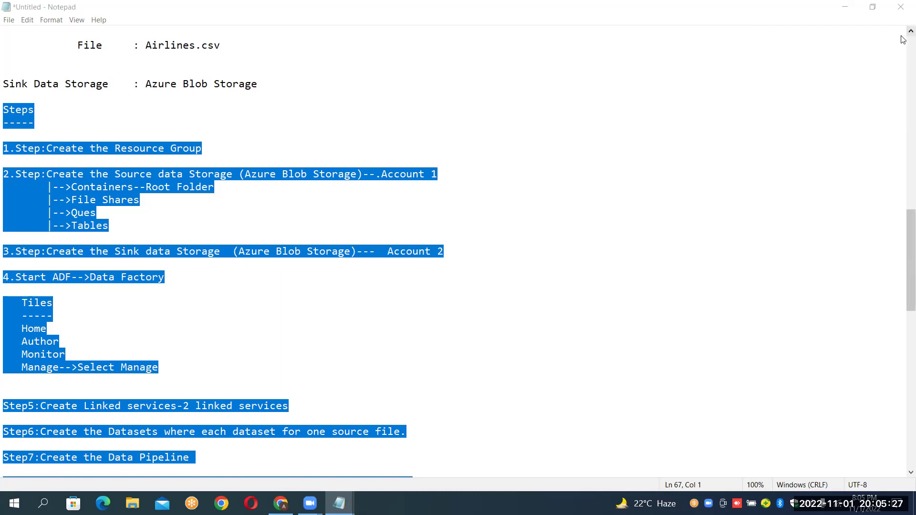
{"action": "scroll", "coordinate": [903, 36], "scroll_direction": "up", "scroll_amount": 1}
{"action": "scroll", "coordinate": [903, 36], "scroll_direction": "up", "scroll_amount": 2}
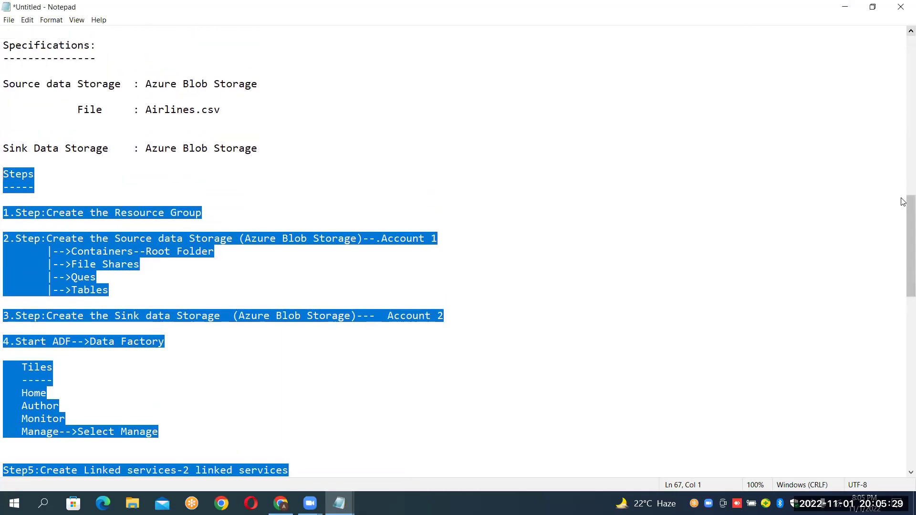
{"action": "scroll", "coordinate": [903, 212], "scroll_direction": "up", "scroll_amount": 15}
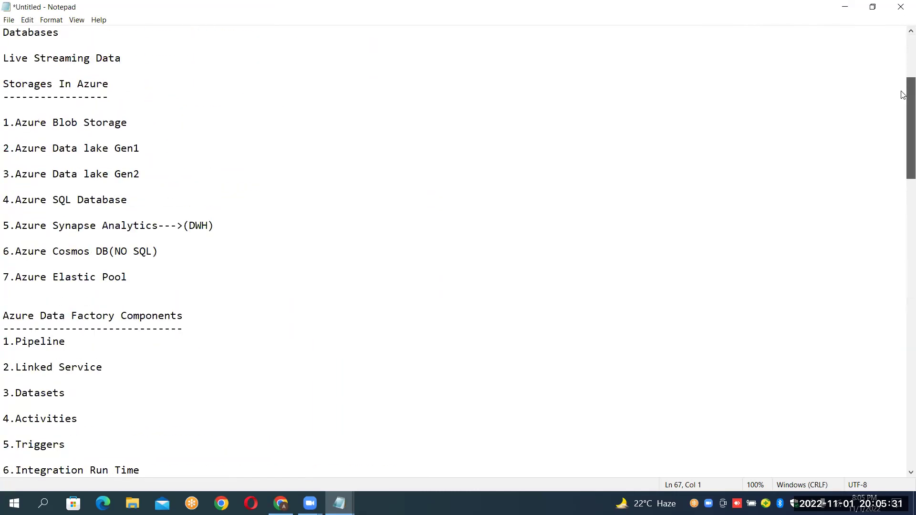
{"action": "left_click", "coordinate": [15, 38]}
{"action": "key", "text": "Right"}
{"action": "key", "text": "Return"}
{"action": "key", "text": "Return"}
{"action": "left_click", "coordinate": [9, 33]}
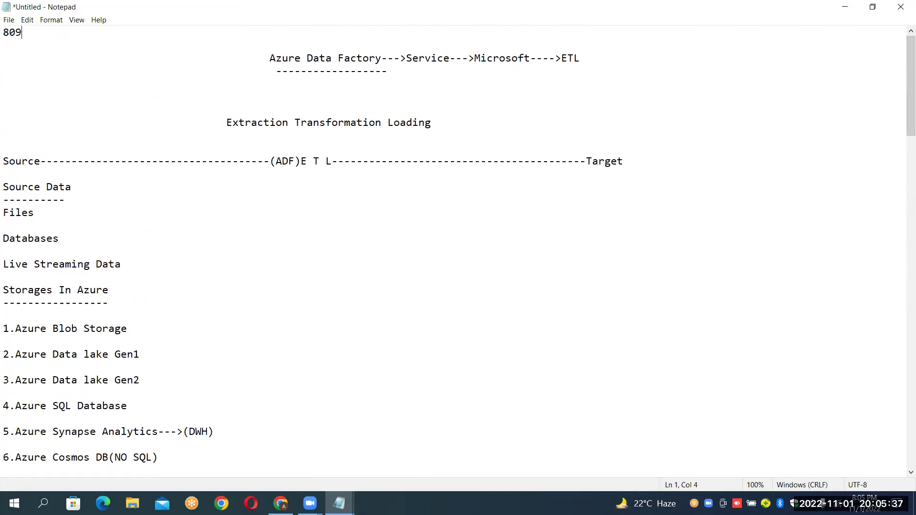
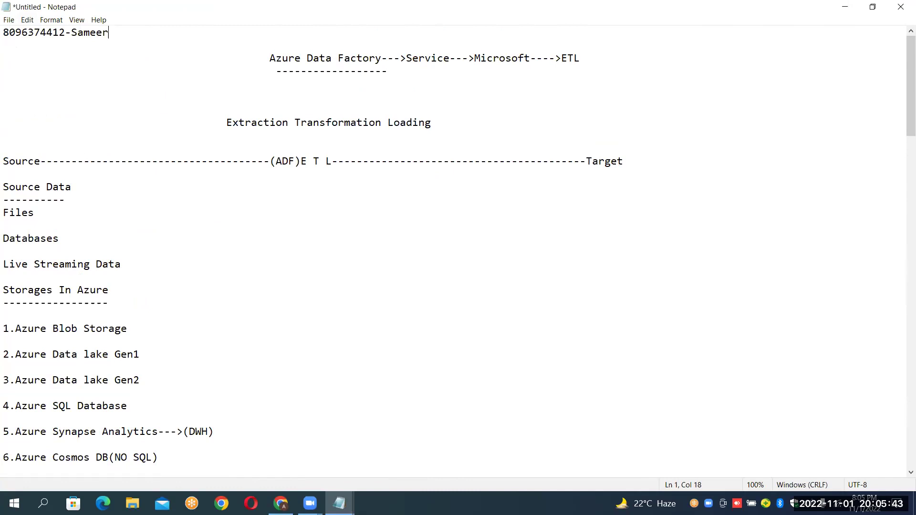
{"action": "key", "text": "Return"}
{"action": "left_click_drag", "start_coordinate": [109, 32], "coordinate": [9, 34]}
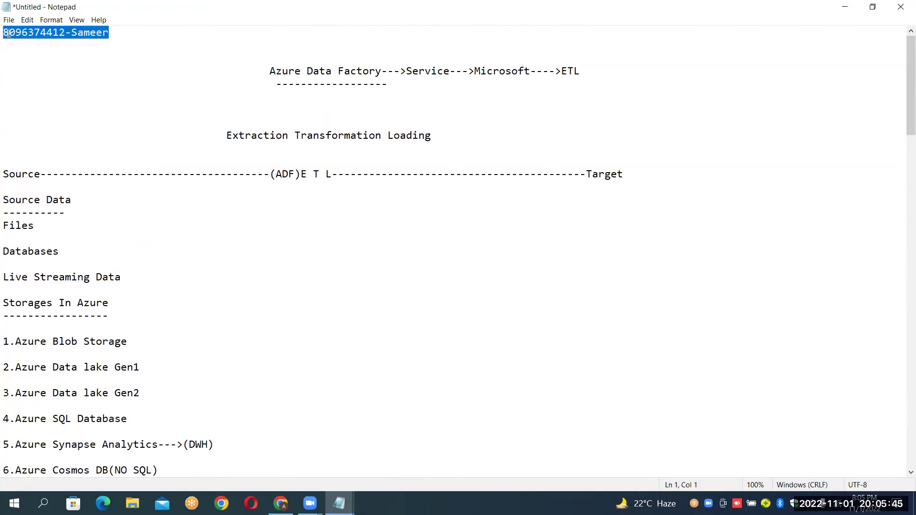
Add Name, Email_Id and Batch_Timings on separate lines under the contact line.
{"action": "key", "text": "Down"}
{"action": "key", "text": "Return"}
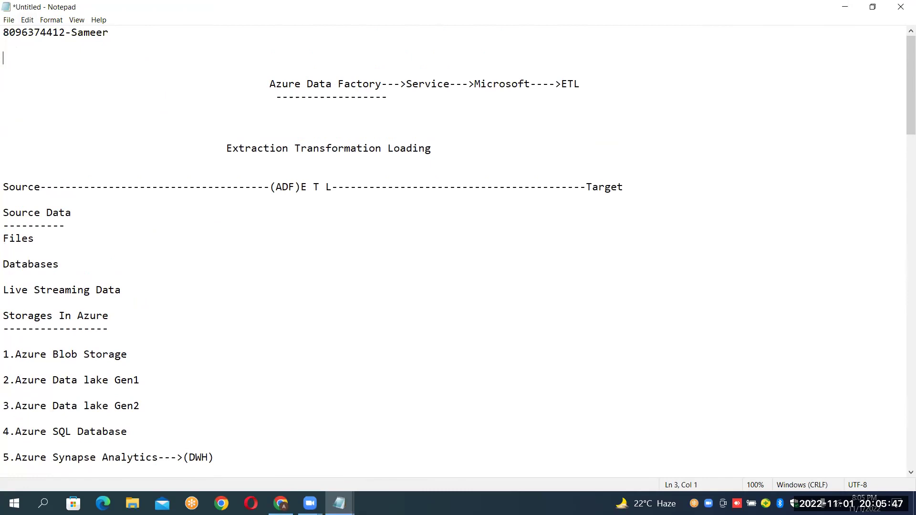
{"action": "type", "text": "Name"}
{"action": "key", "text": "Return"}
{"action": "type", "text": "E"}
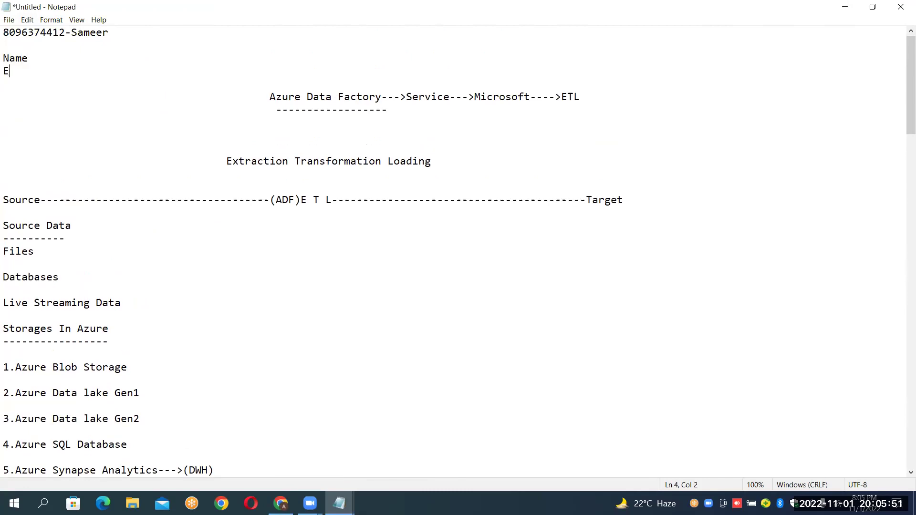
{"action": "type", "text": "mail_Id"}
{"action": "key", "text": "Return"}
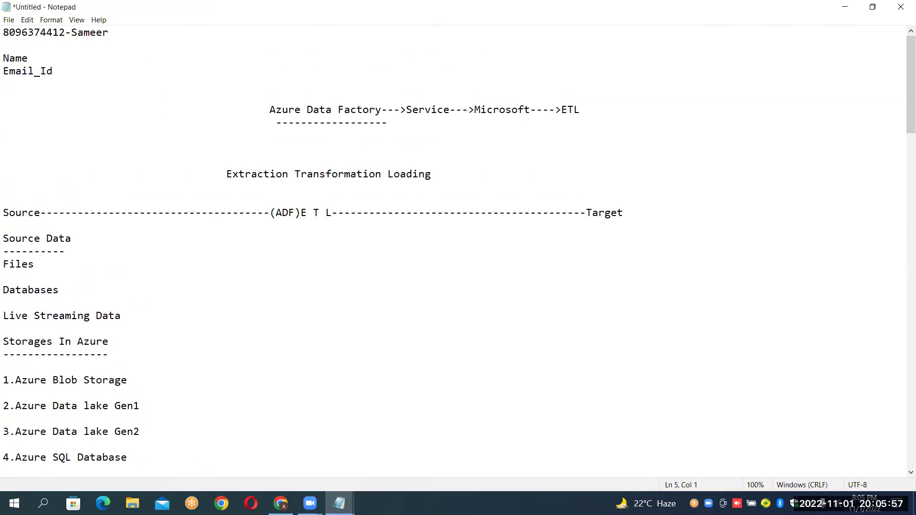
{"action": "type", "text": "Batch_Timings"}
Select the three new field lines, then deselect and return to the start of the first line.
{"action": "key", "text": "shift+Up"}
{"action": "key", "text": "shift+Up"}
{"action": "key", "text": "shift+Up"}
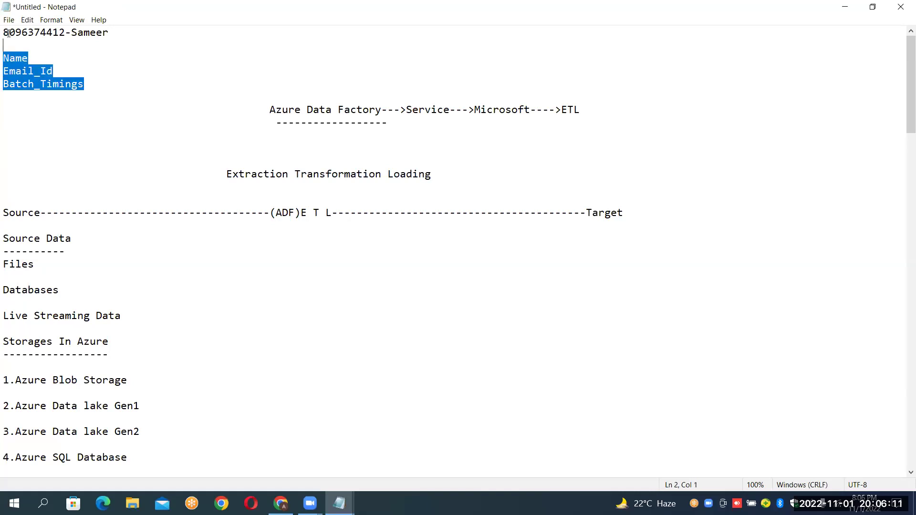
{"action": "key", "text": "Left"}
{"action": "key", "text": "shift+Down"}
{"action": "key", "text": "shift+Down"}
{"action": "key", "text": "shift+Down"}
{"action": "key", "text": "shift+Down"}
{"action": "key", "text": "Right"}
{"action": "key", "text": "Up"}
{"action": "key", "text": "Up"}
{"action": "key", "text": "Up"}
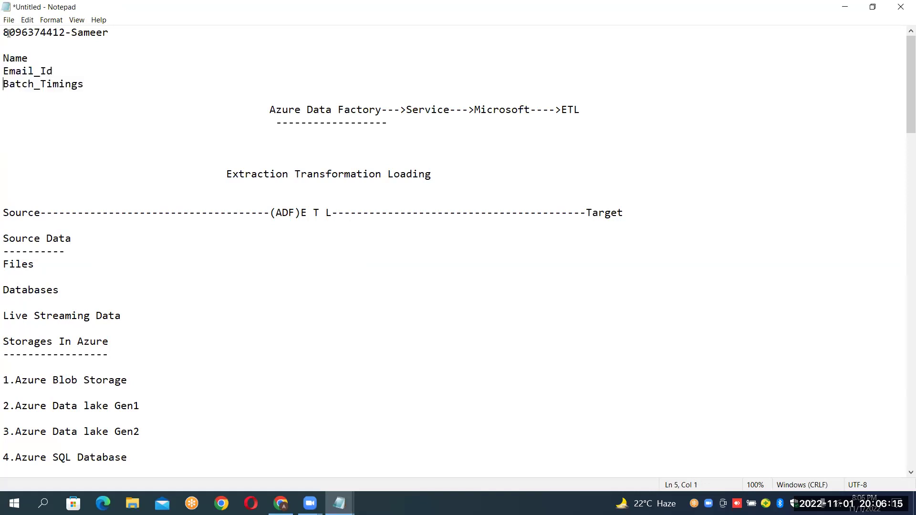
{"action": "key", "text": "shift+Down"}
{"action": "key", "text": "shift+Down"}
{"action": "key", "text": "shift+Down"}
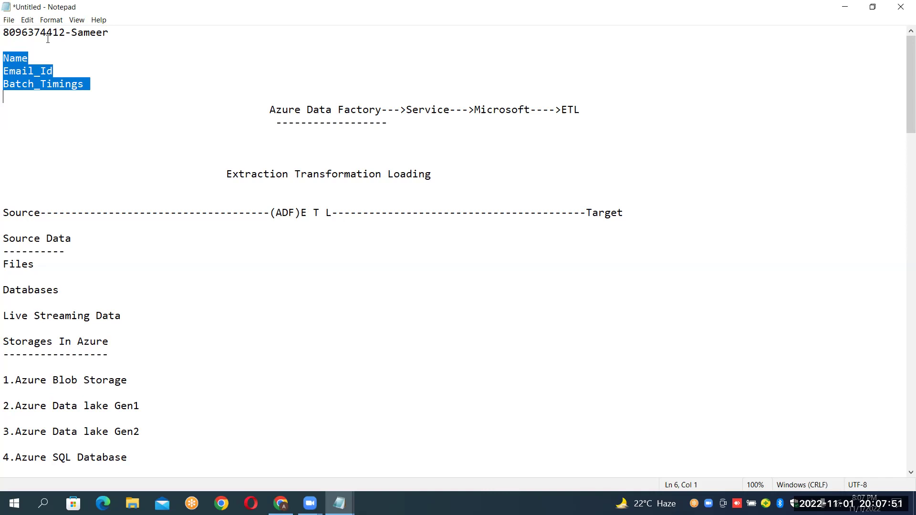
{"action": "left_click", "coordinate": [60, 45]}
{"action": "left_click", "coordinate": [5, 31]}
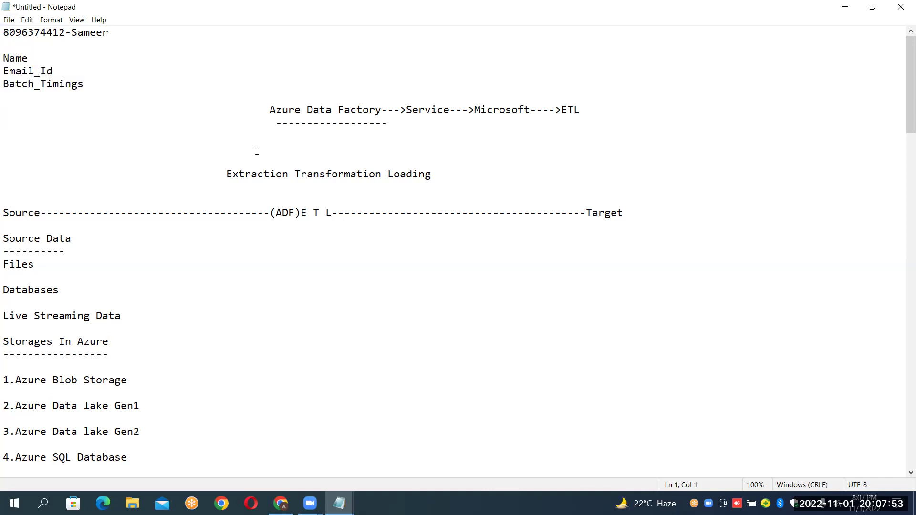